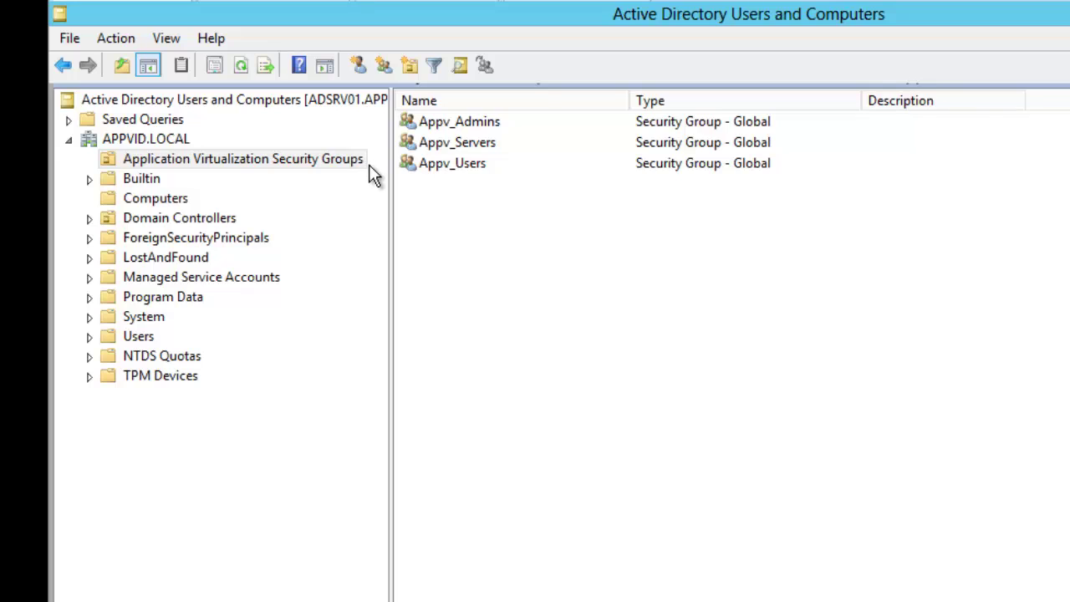
Step: Open the Appv_Admins group's properties and confirm Administrator is listed under Members
click(485, 122)
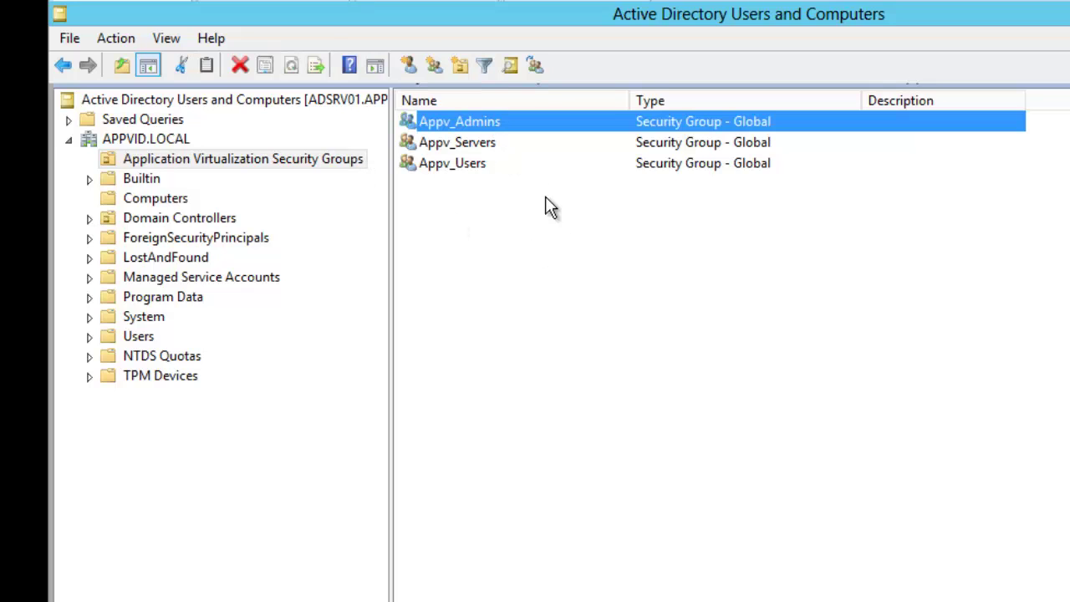
key(Down)
key(Down)
key(Up)
key(Up)
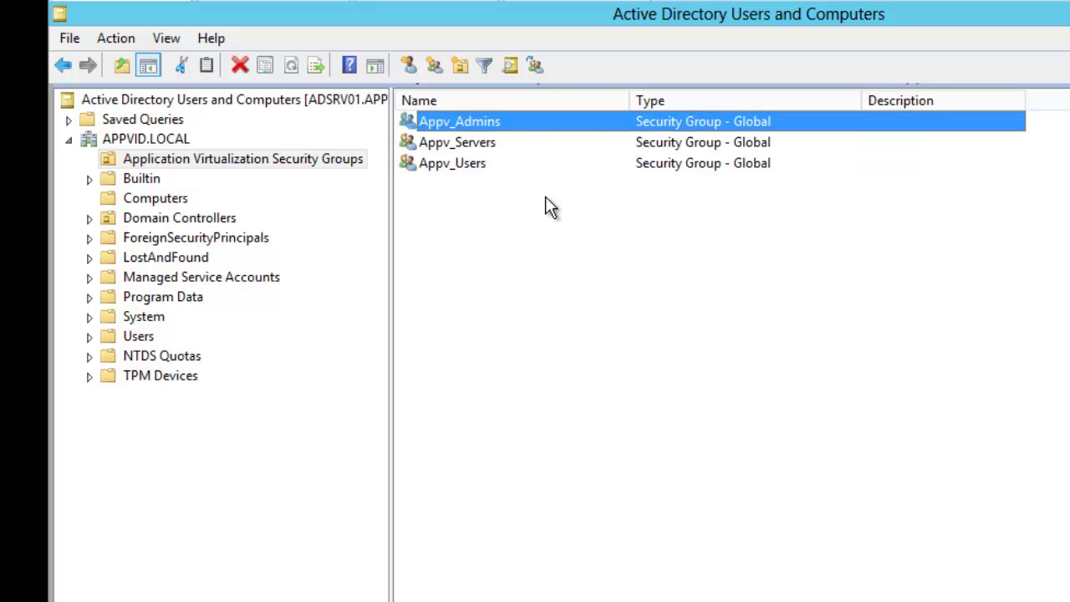
key(Down)
key(Down)
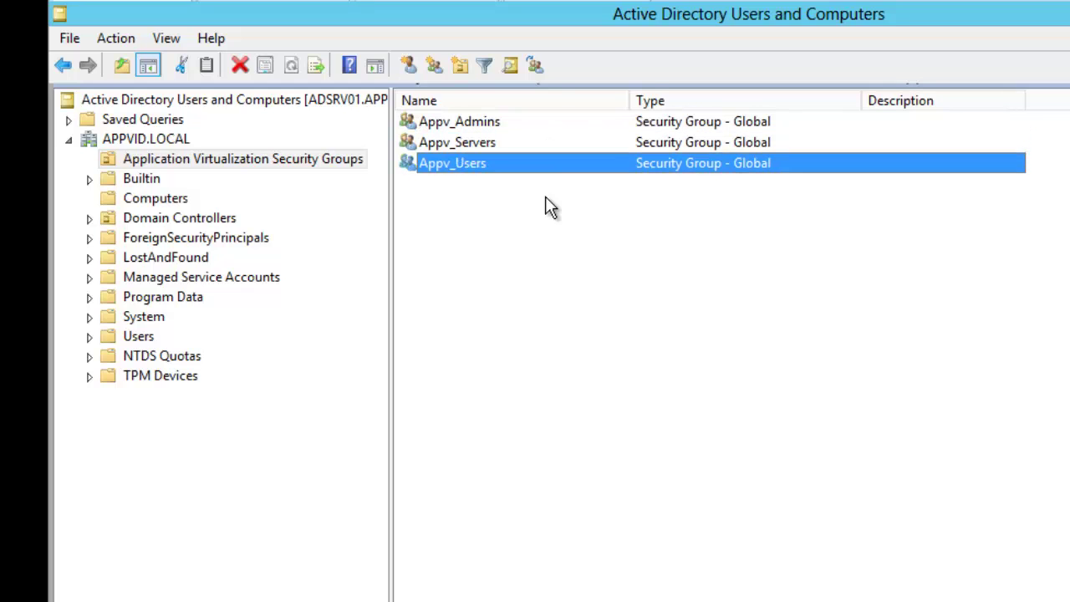
key(Up)
key(Up)
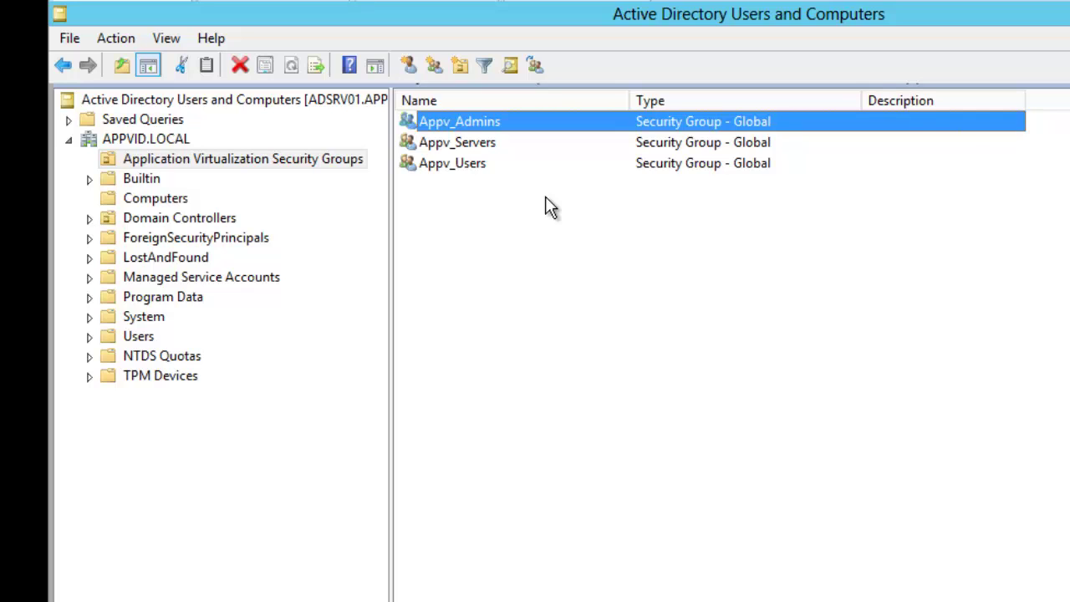
key(Return)
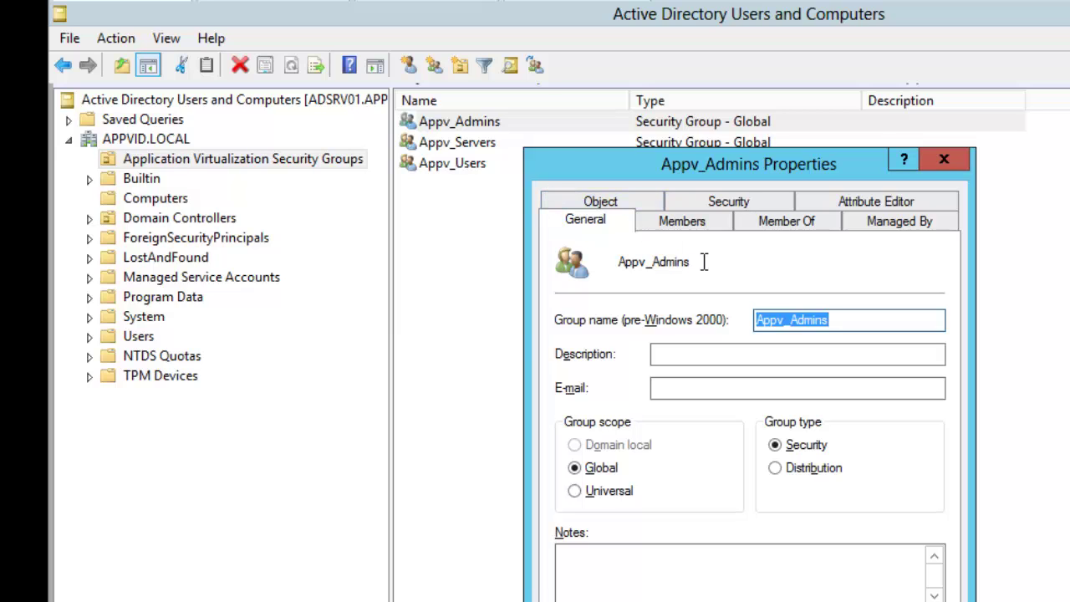
click(699, 222)
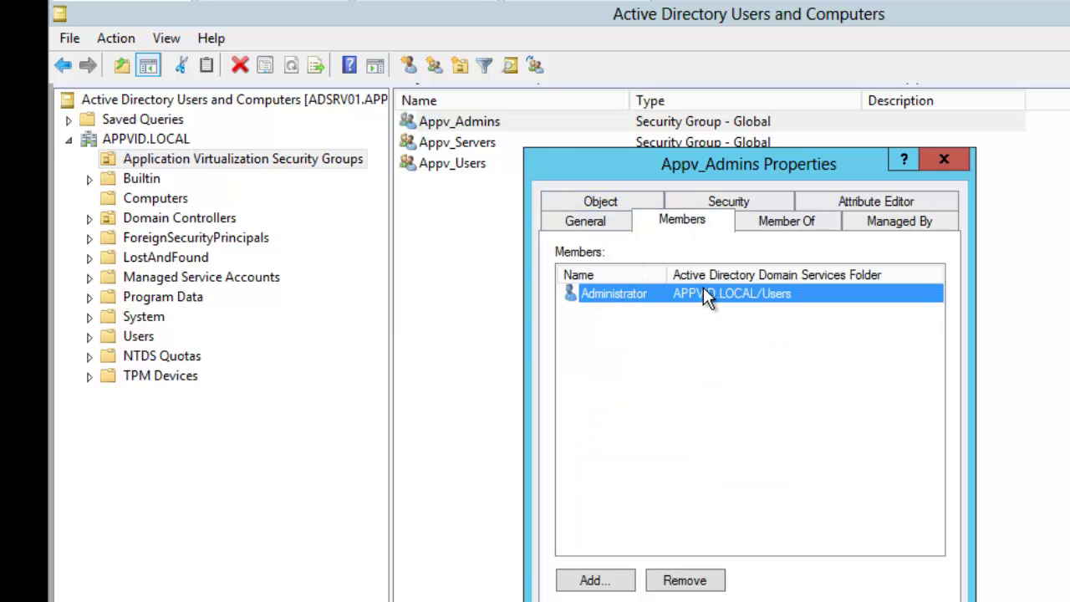
click(743, 601)
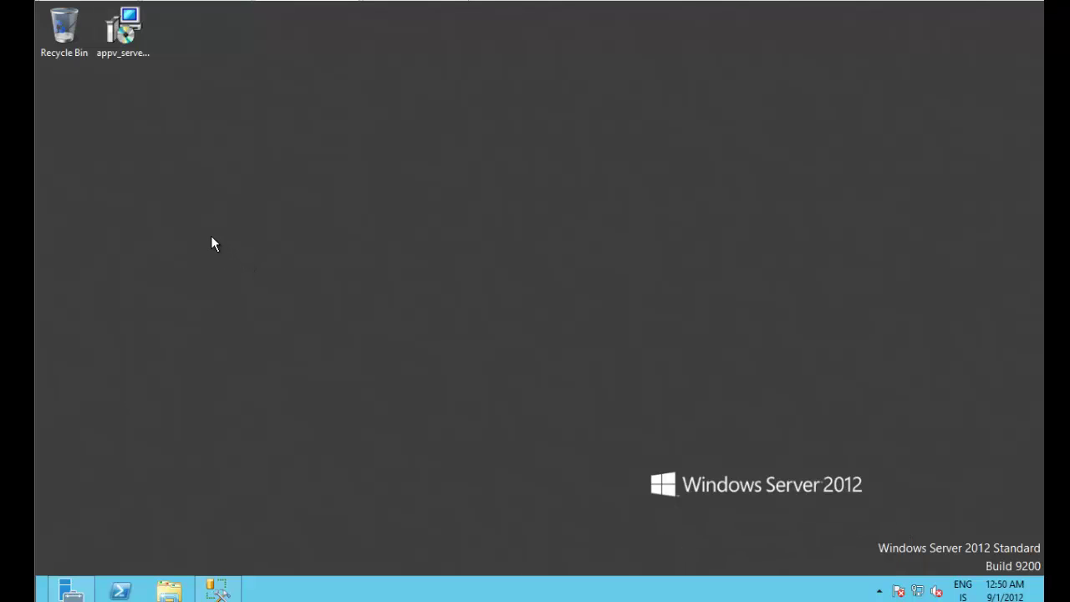
Step: Run appv_server_setup from the desktop as administrator
click(215, 589)
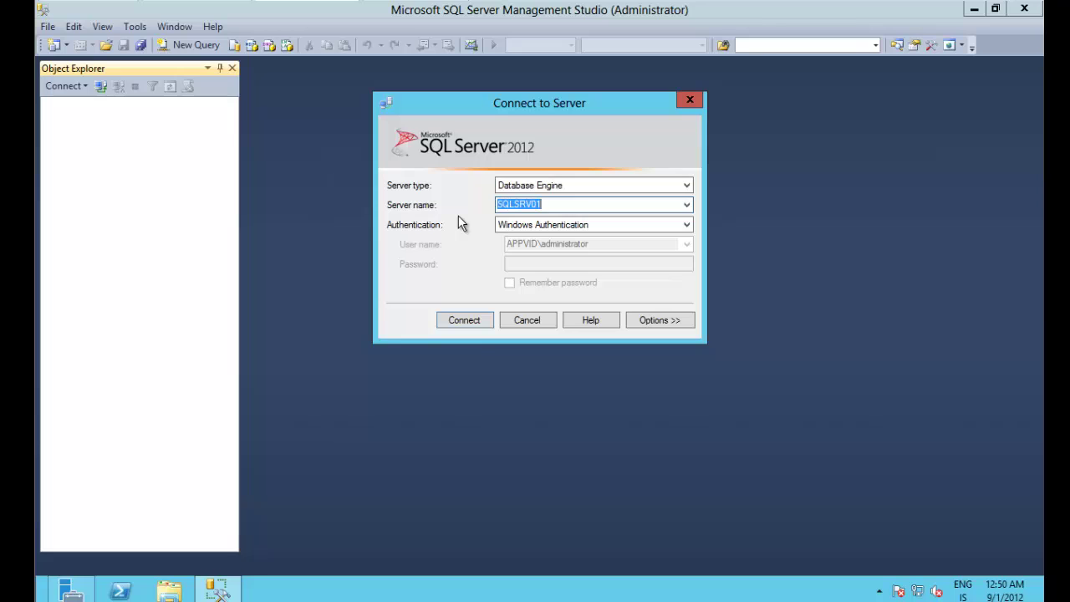
key(super+d)
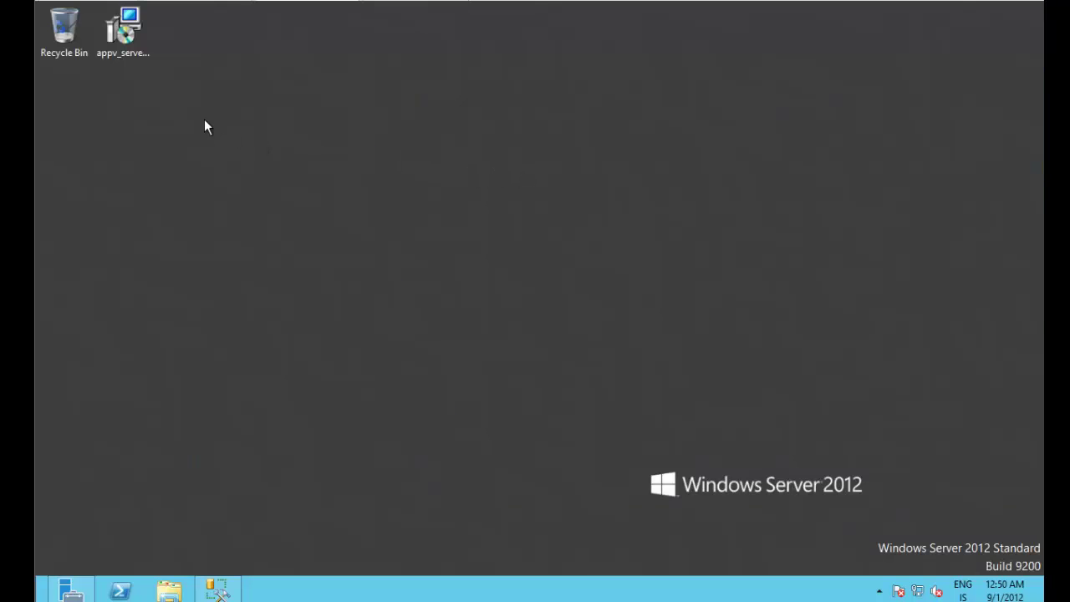
click(124, 42)
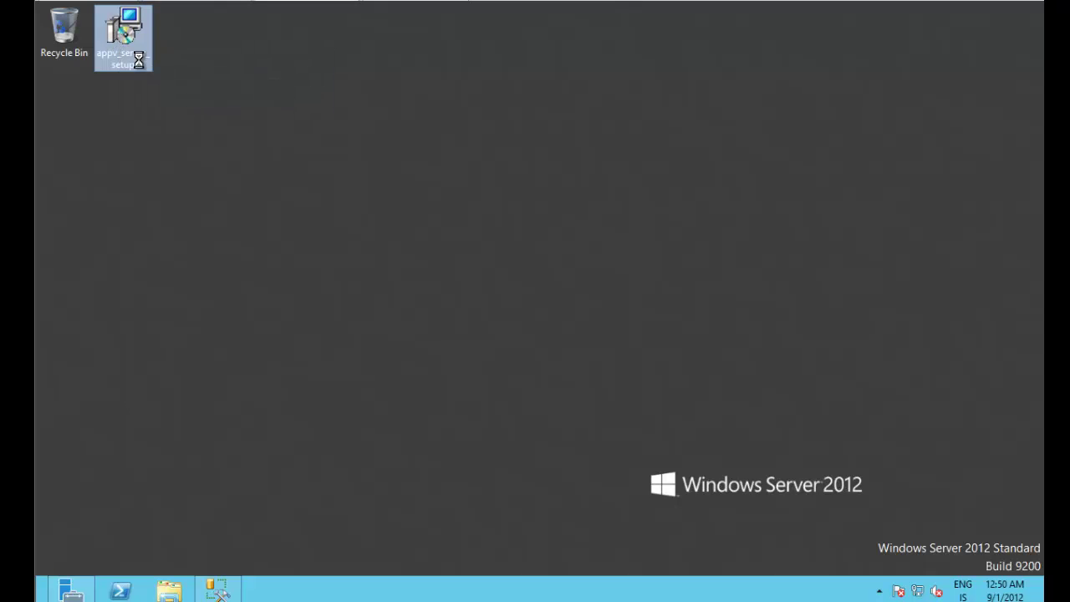
right_click(120, 31)
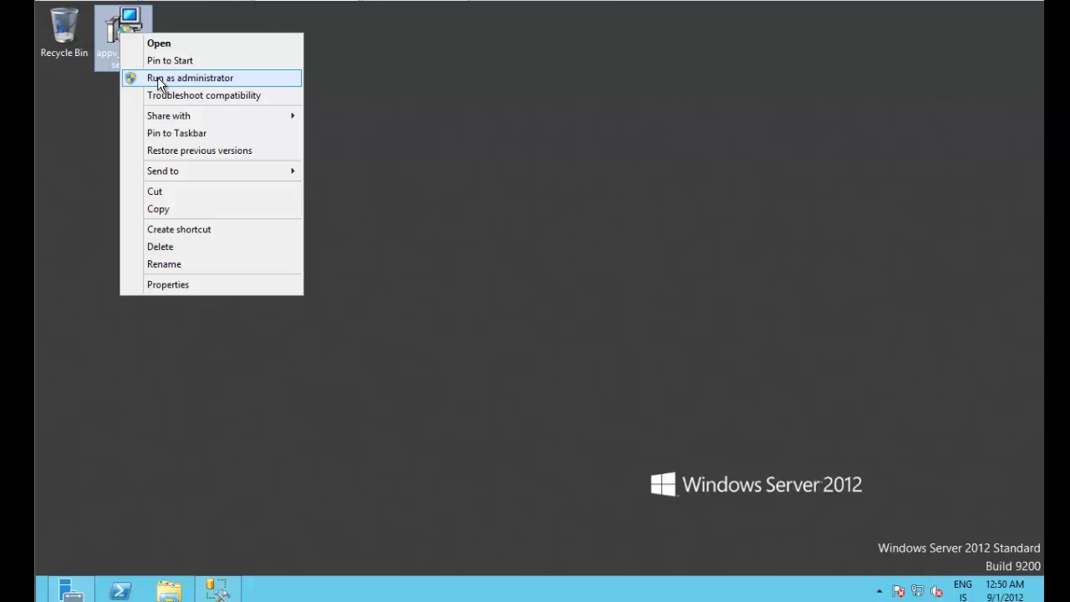
click(159, 79)
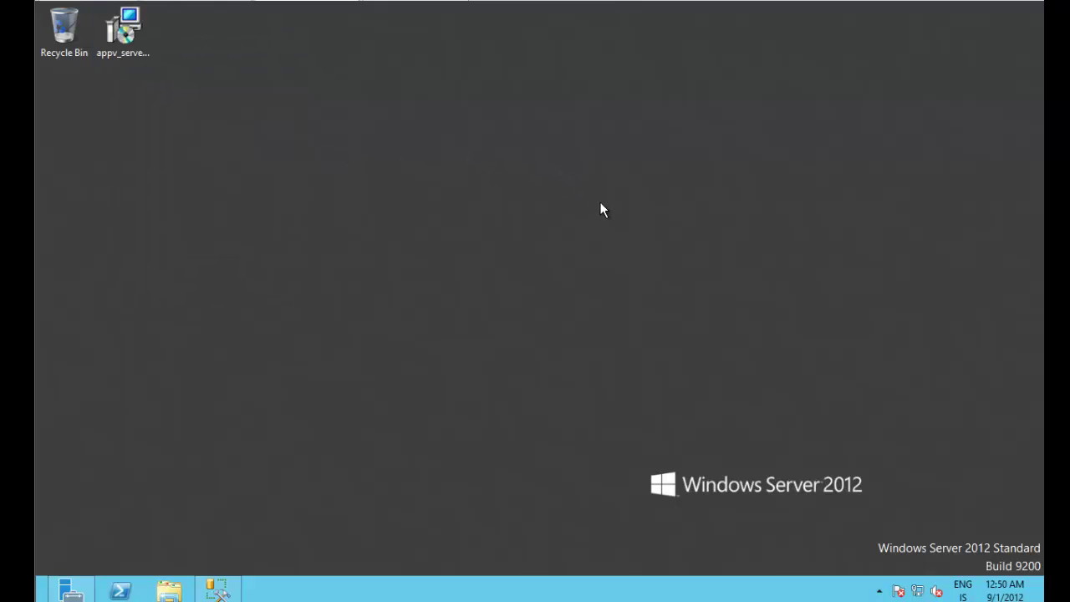
Step: Launch the App-V server installer and accept the license terms
double_click(133, 49)
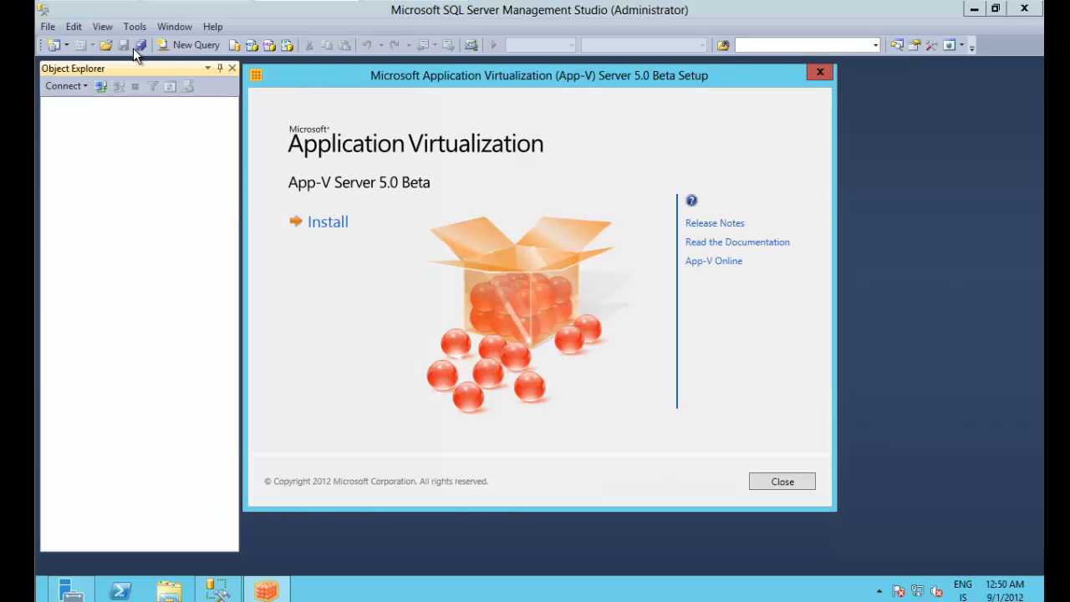
click(331, 227)
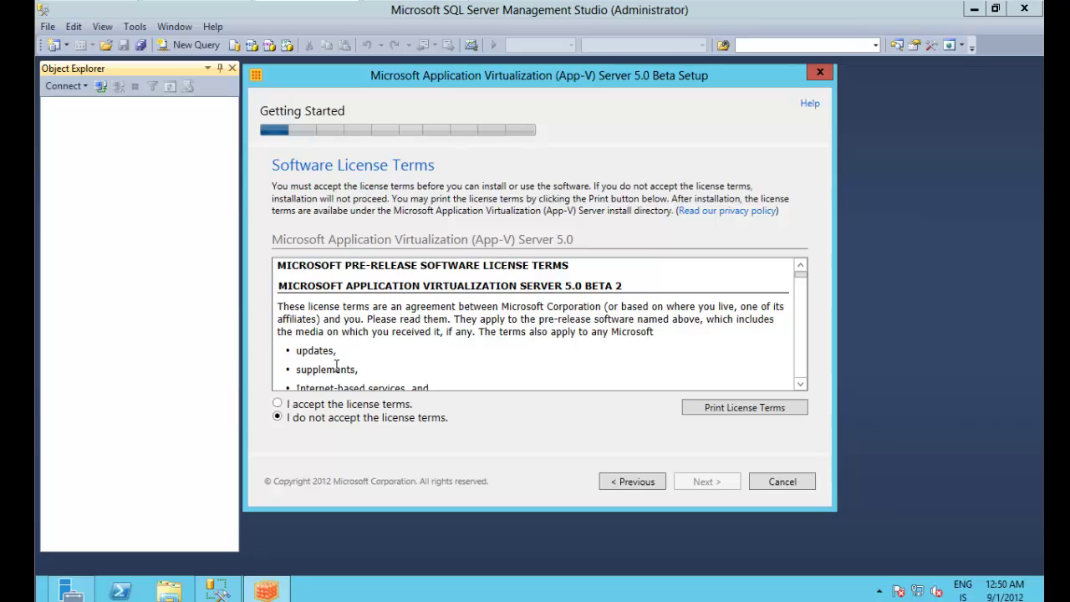
click(327, 404)
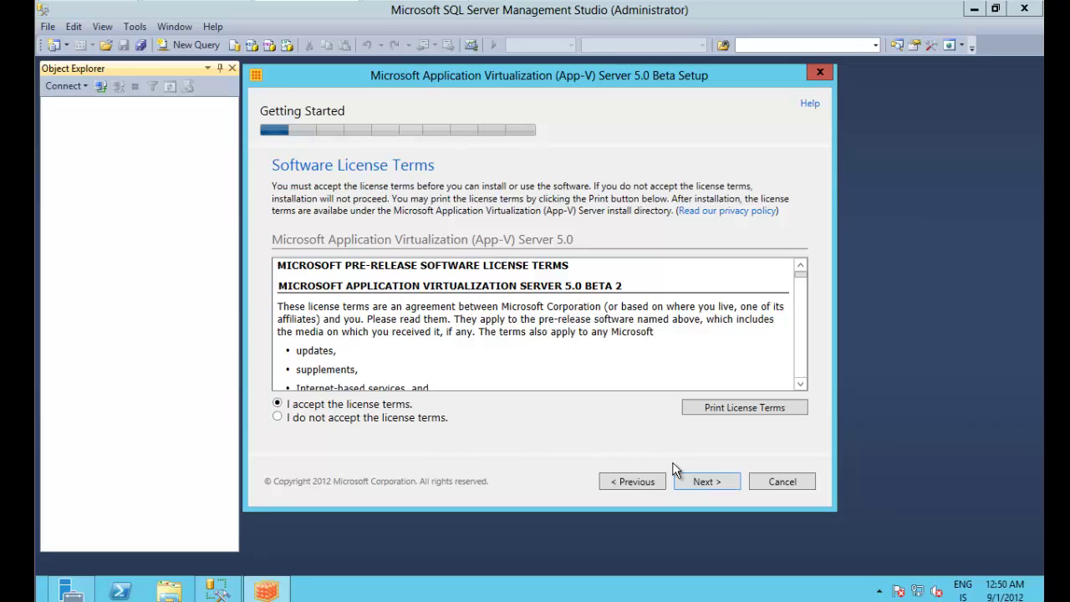
click(708, 483)
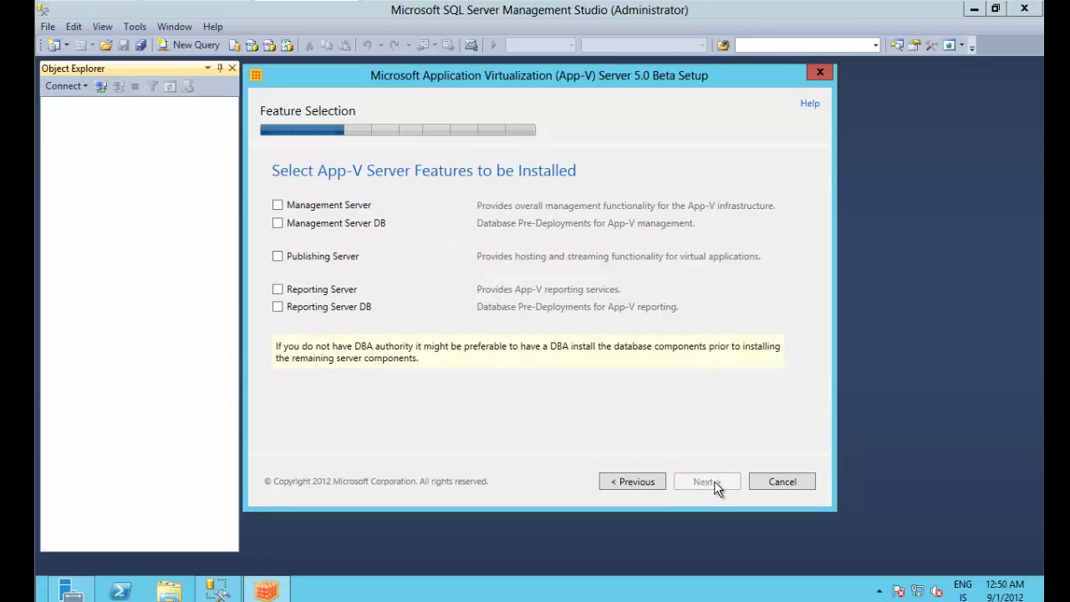
Step: Select the Management Server DB and Reporting Server DB features
click(278, 224)
click(283, 308)
click(703, 483)
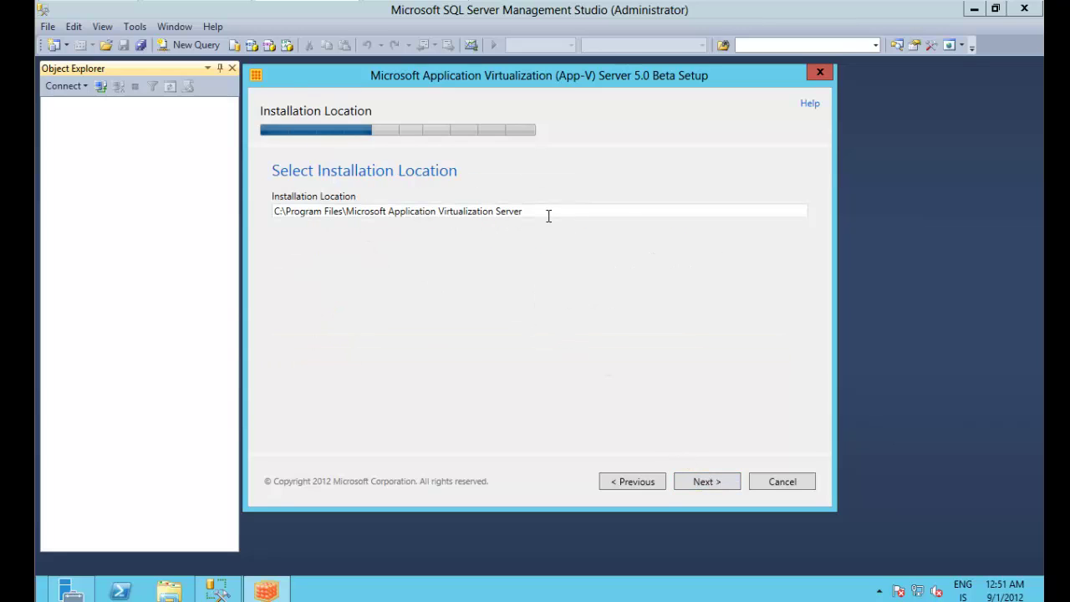
Step: Keep the default location and set remote machine account APPVID\APPVSRV01 with login APPVID\Administrator
click(703, 481)
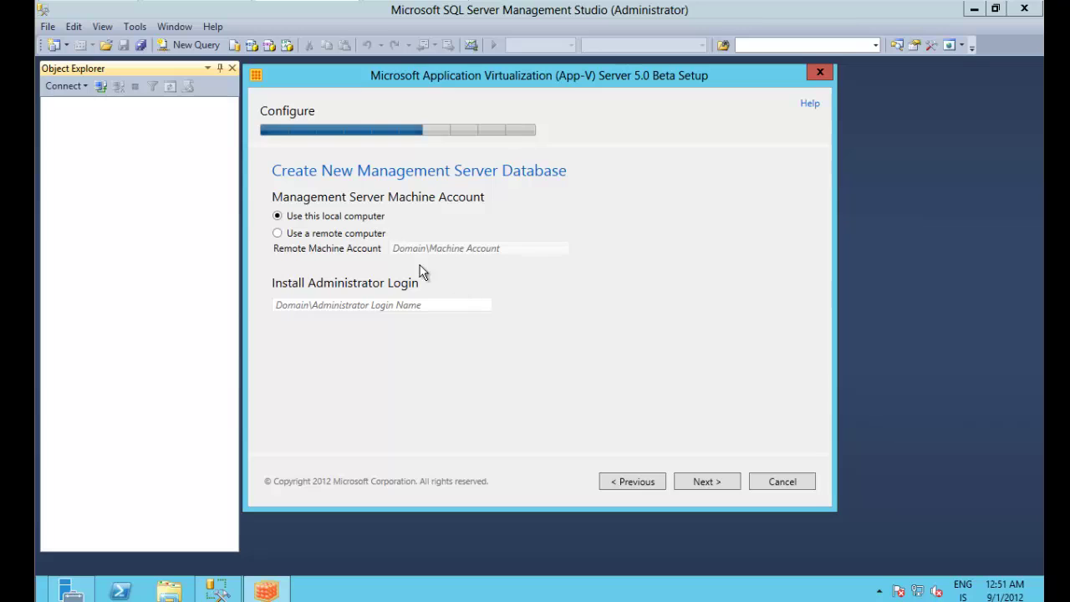
click(306, 236)
click(410, 247)
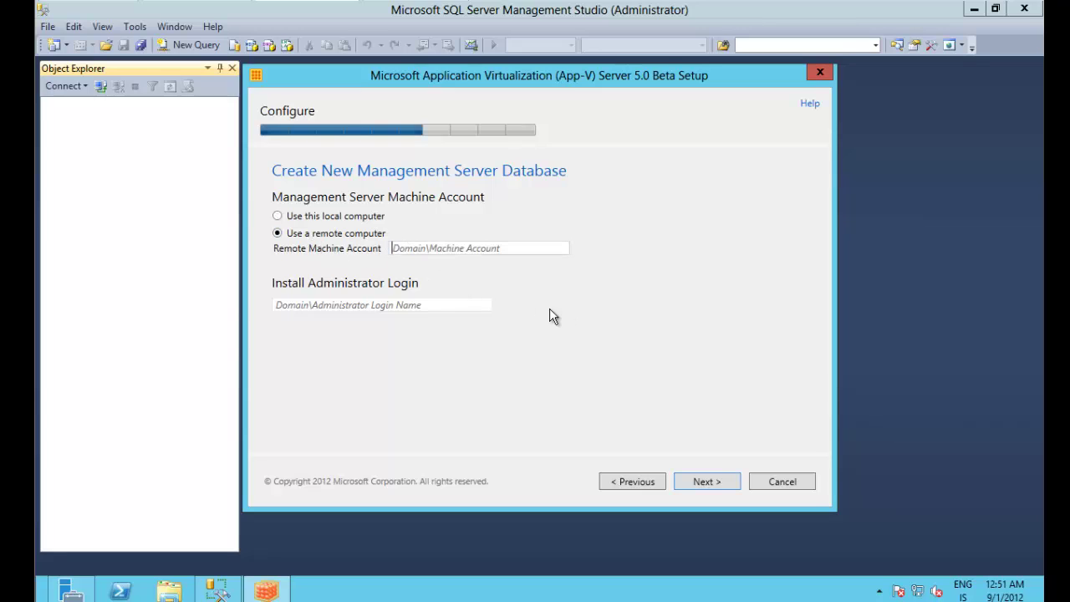
text(A)
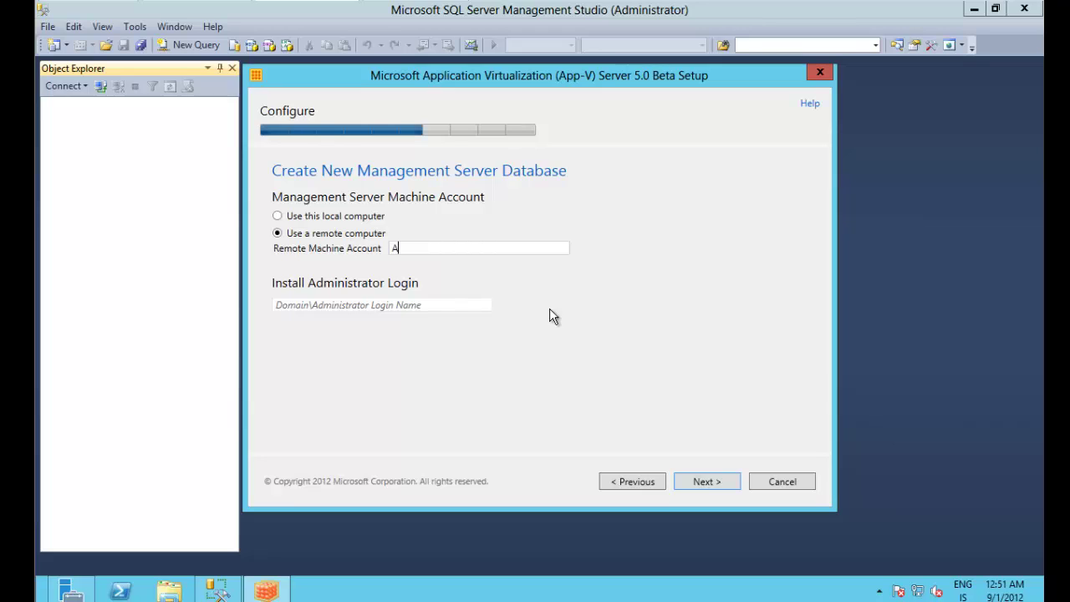
text(PPVID\APPVSRV01)
drag(427, 248, 450, 248)
drag(519, 248, 482, 277)
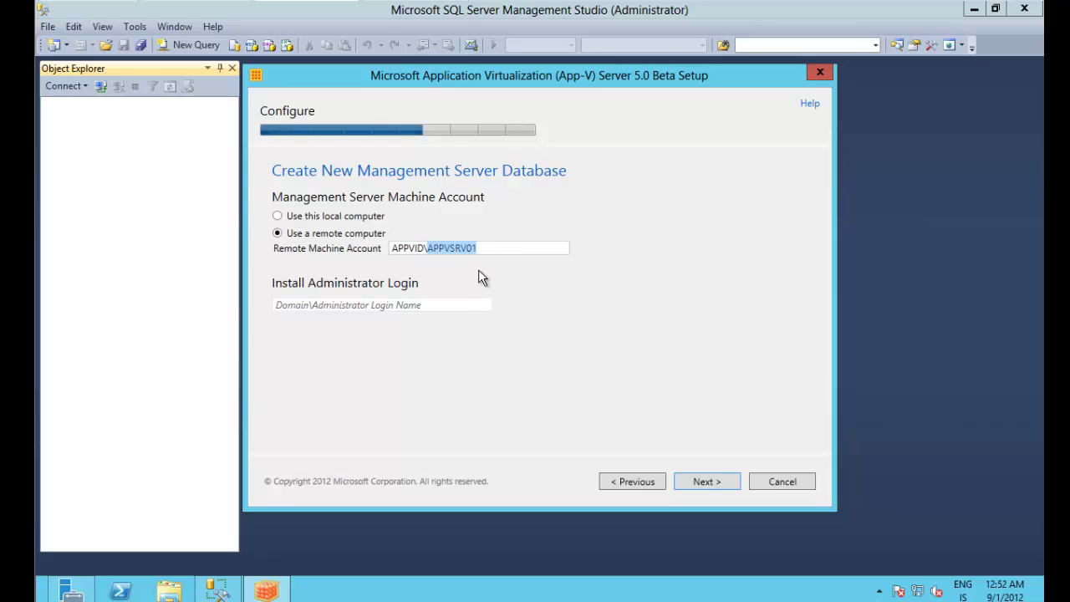
click(442, 306)
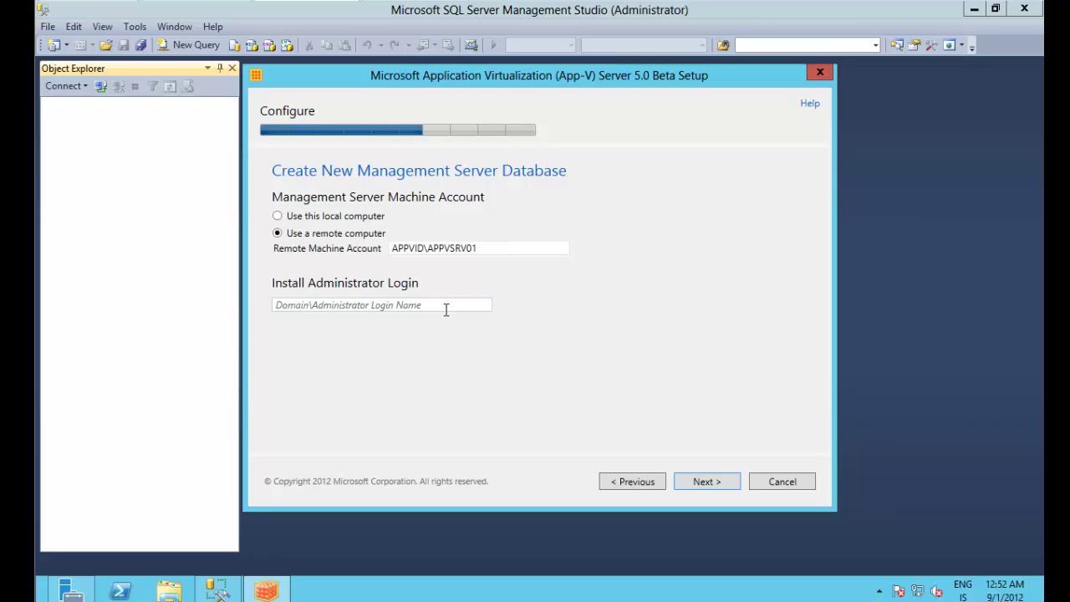
text(APPV)
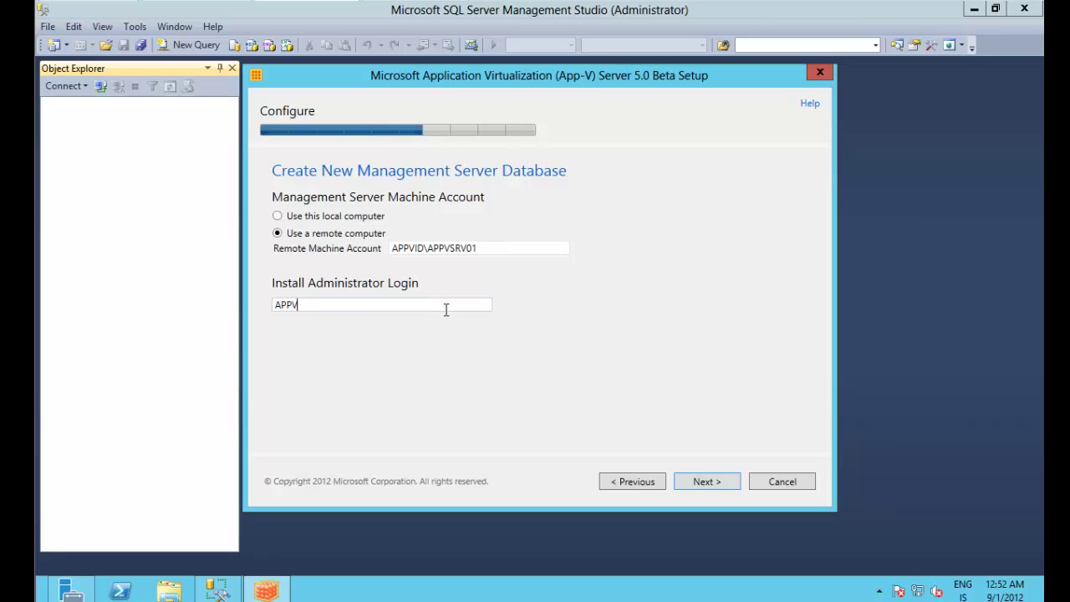
text(ID\Administrator)
Step: Set the reporting database to a remote machine account with install login APPVID\Administrator
click(705, 476)
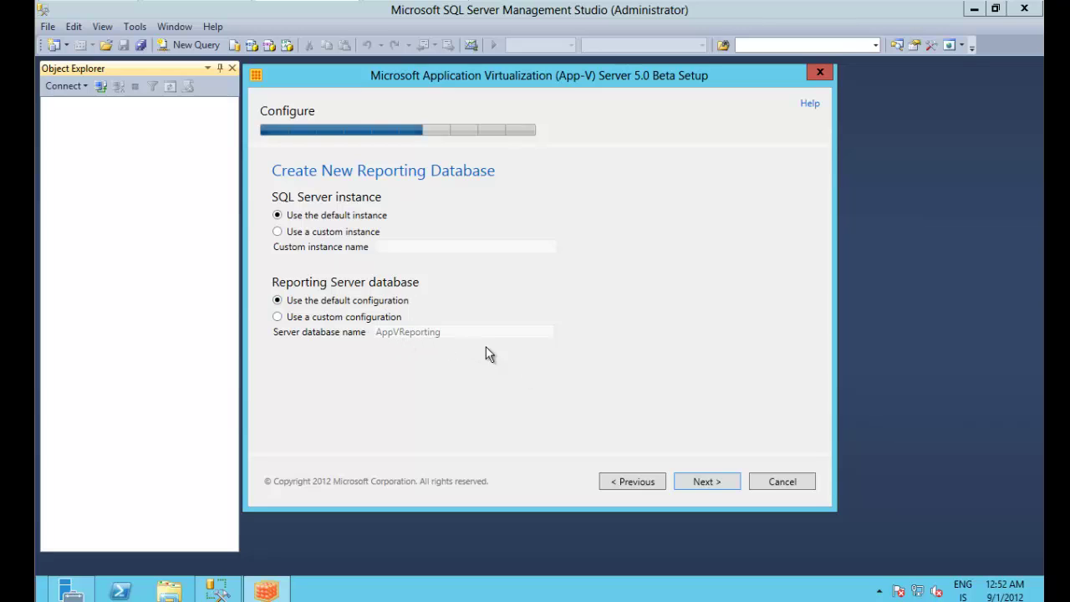
click(706, 483)
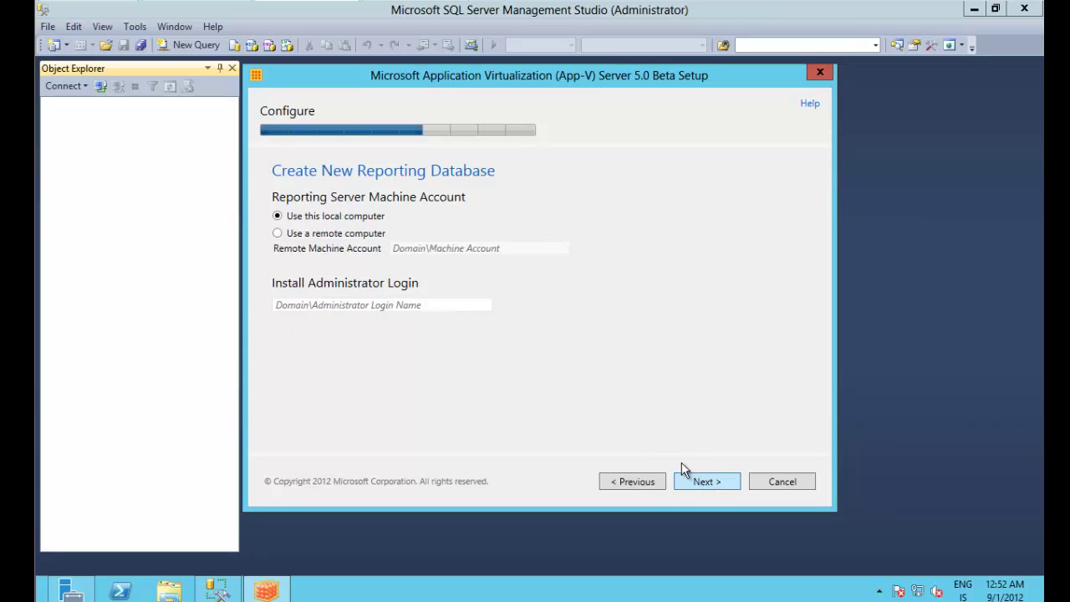
click(331, 233)
click(400, 247)
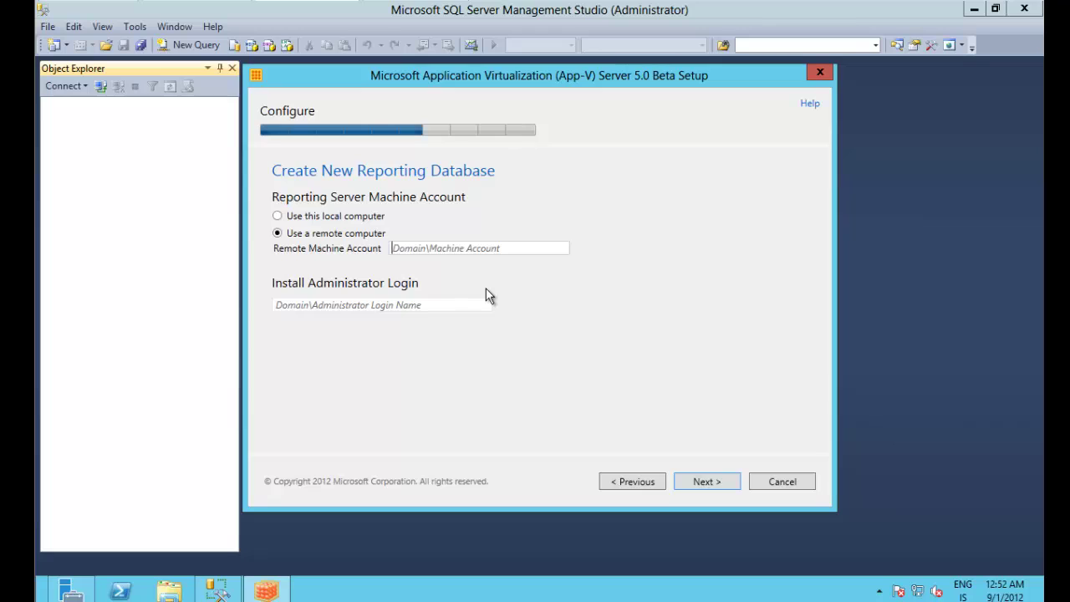
text(APP)
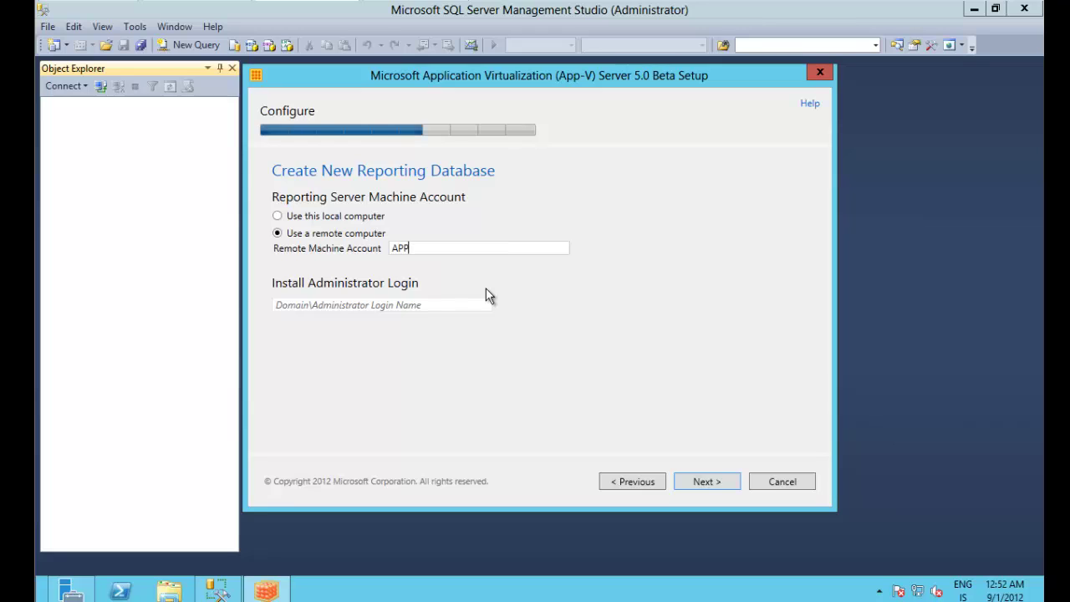
text(VID\APPSRV01)
key(Tab)
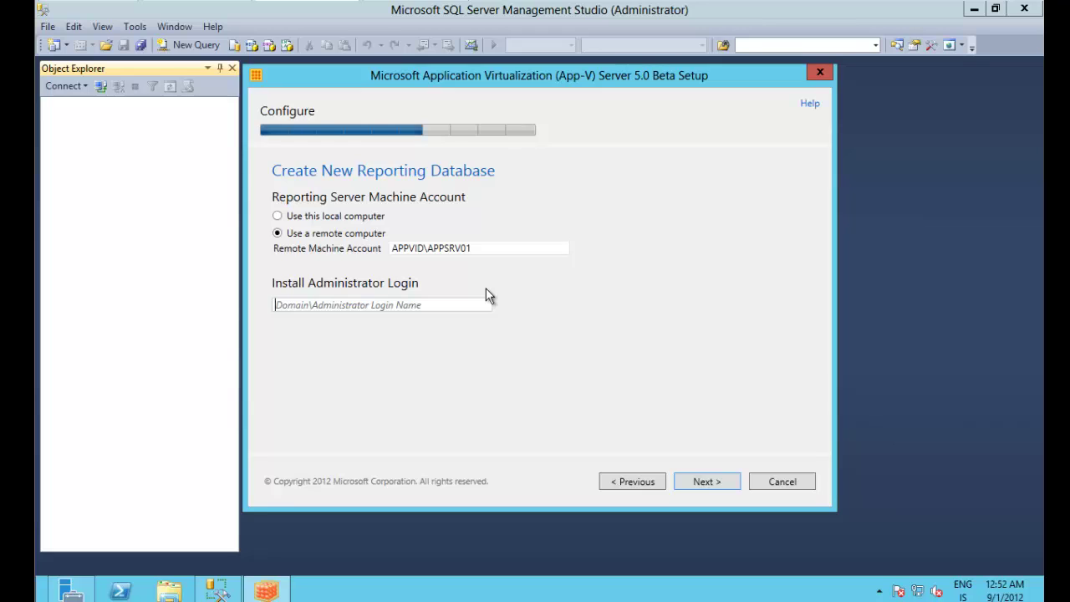
text(APPVID\)
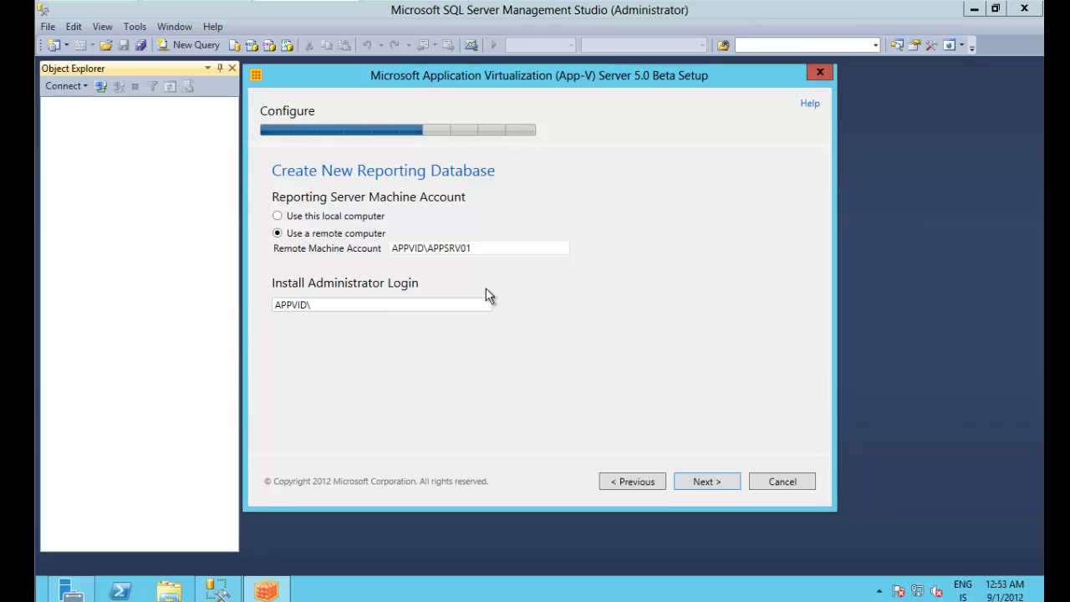
text(Administrator)
Step: Dismiss the invalid account error and correct the machine account name to APPVID\APPVSRV01
click(705, 484)
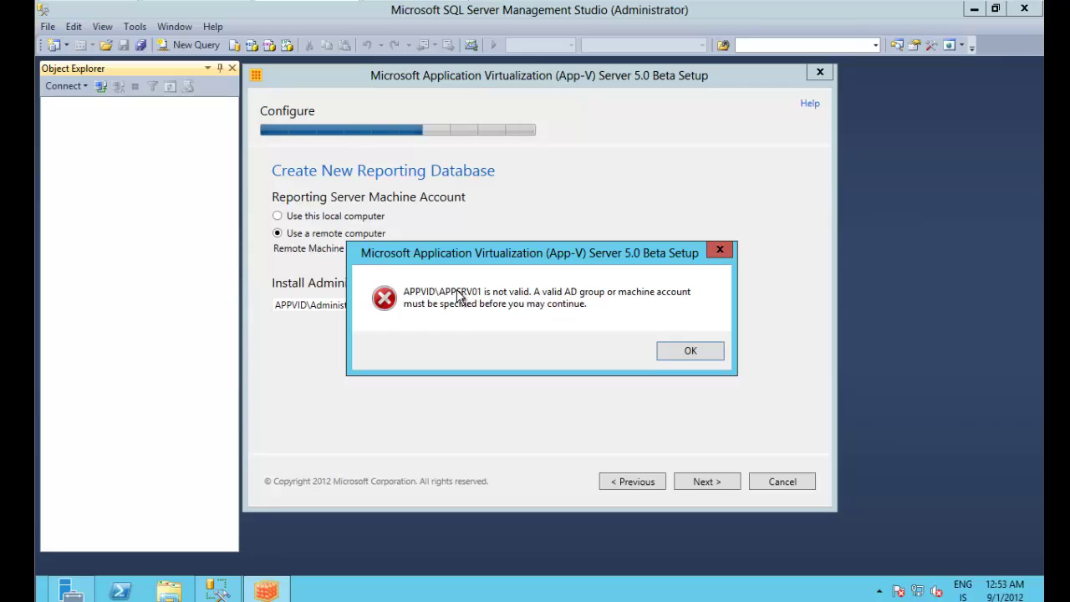
click(690, 351)
click(443, 249)
text(VID\APPVSRV01)
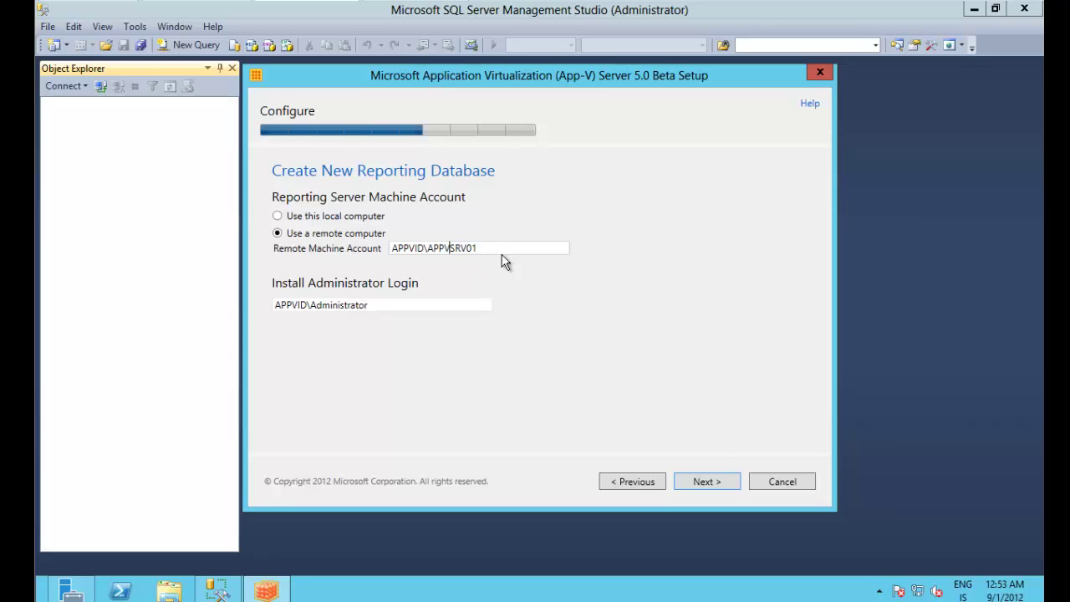
click(722, 483)
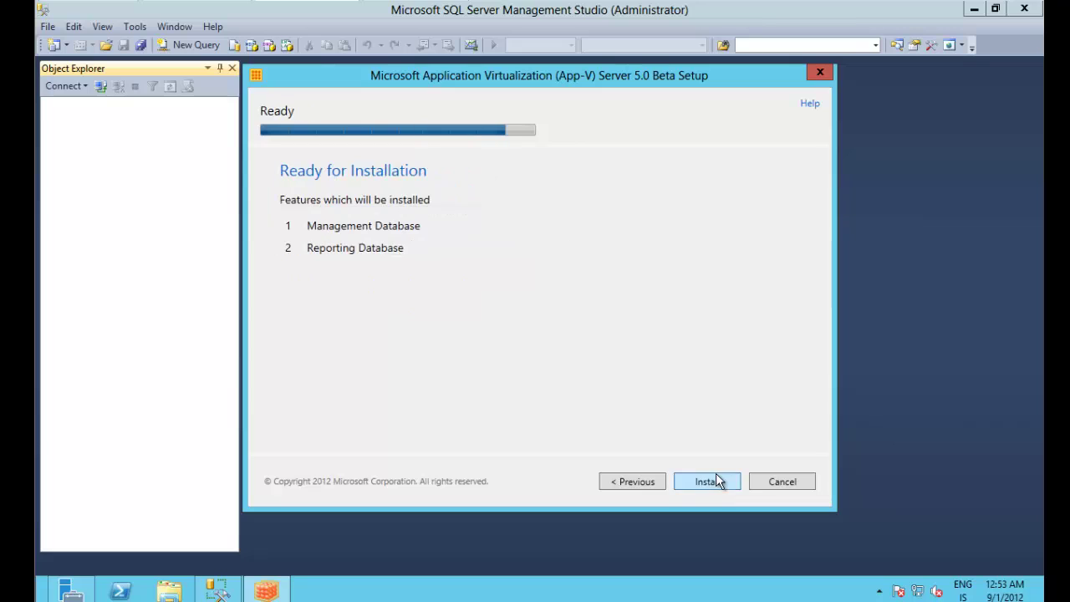
Step: Start installing the Management and Reporting databases and let setup complete
click(716, 483)
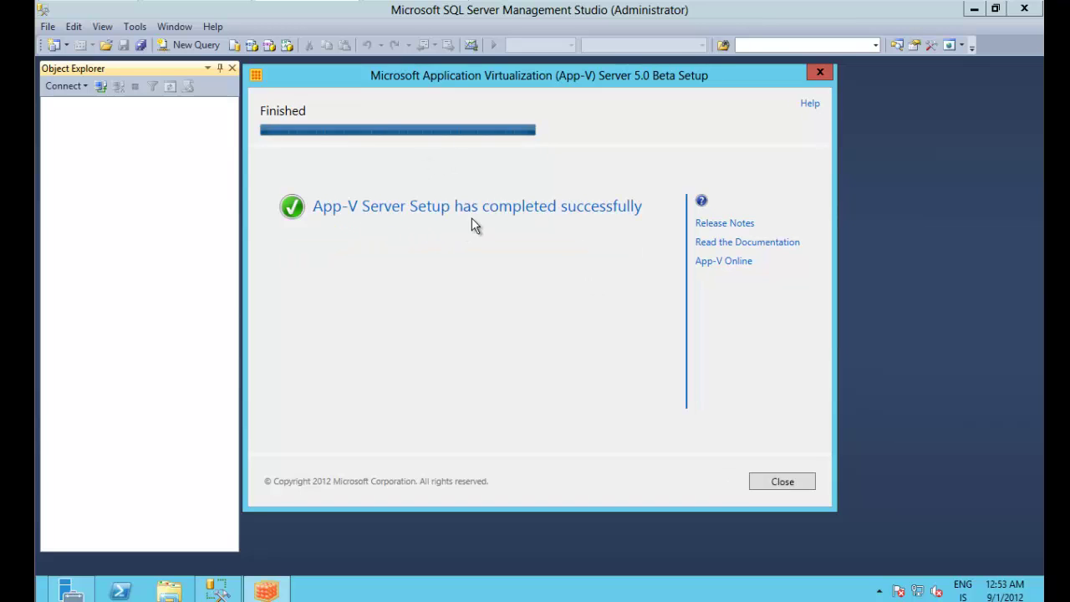
Step: Close the finished setup, connect to SQLSRV01, and list the AppVManagement and AppVReporting databases
click(777, 482)
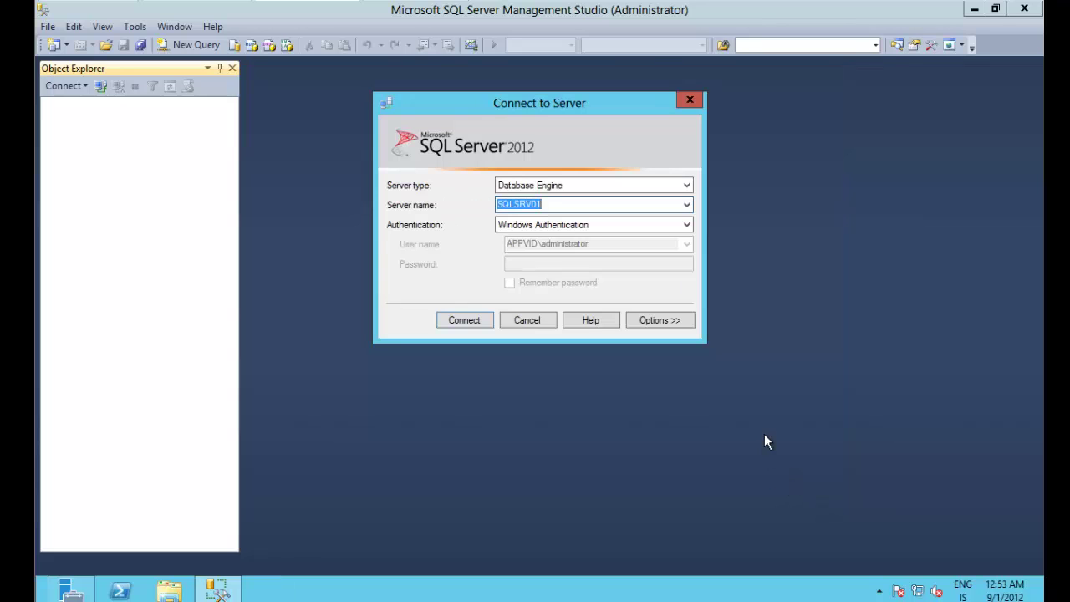
click(466, 322)
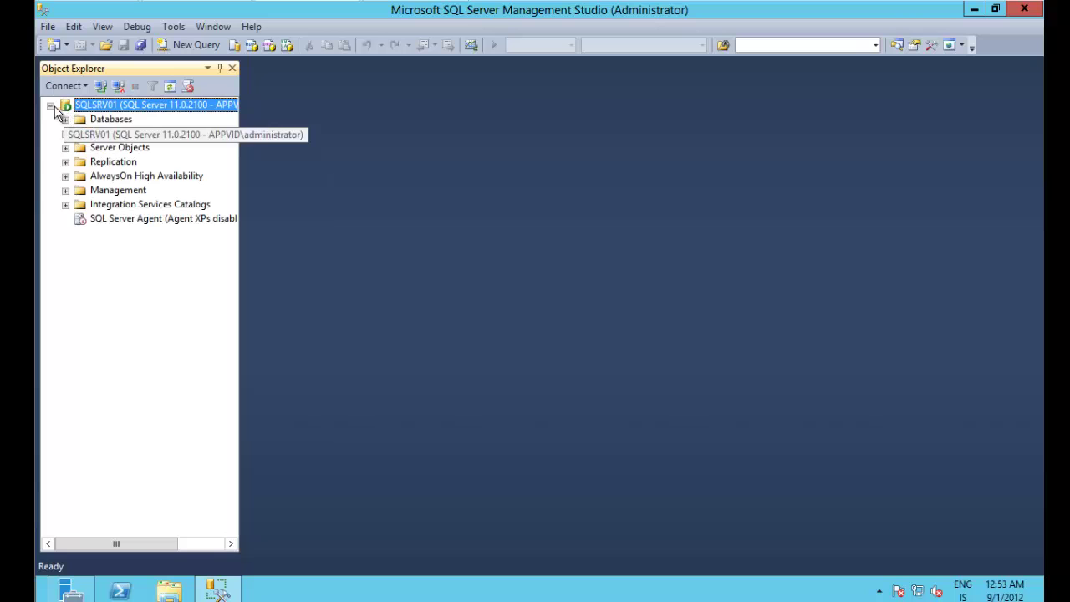
click(66, 119)
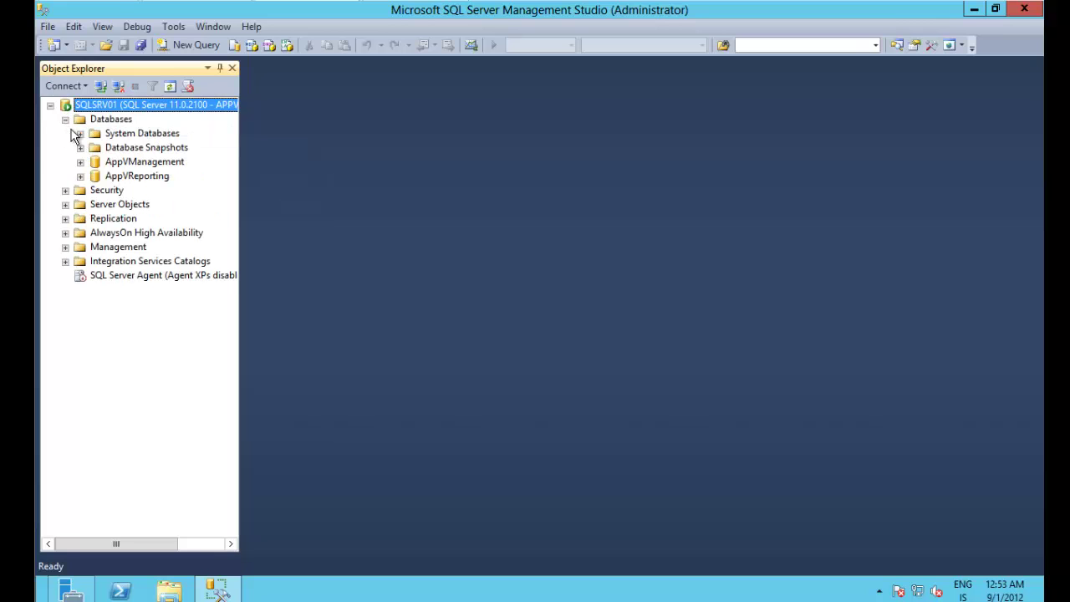
click(148, 164)
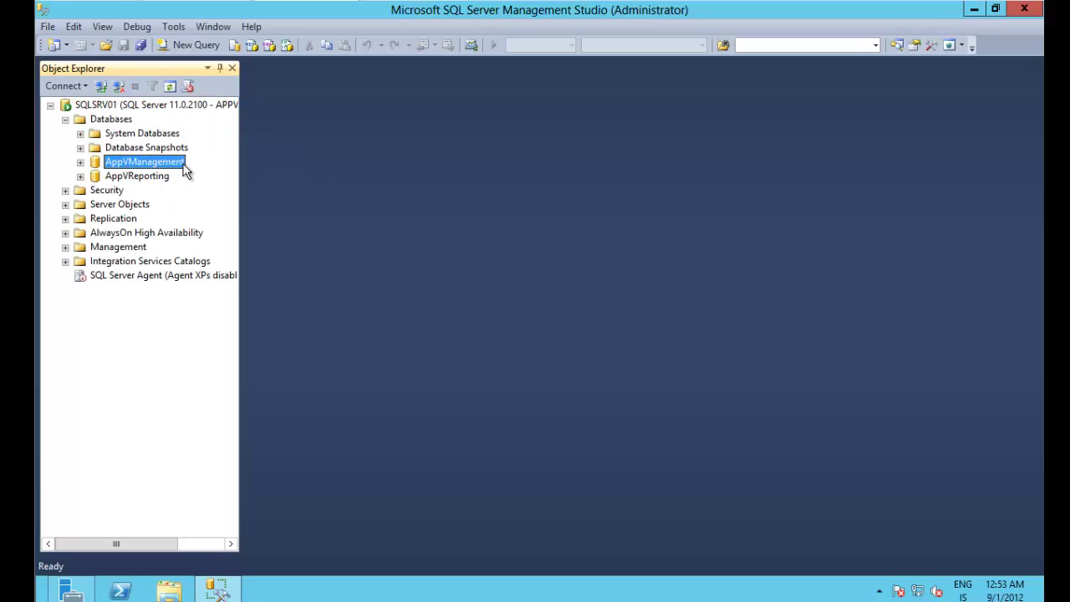
click(142, 181)
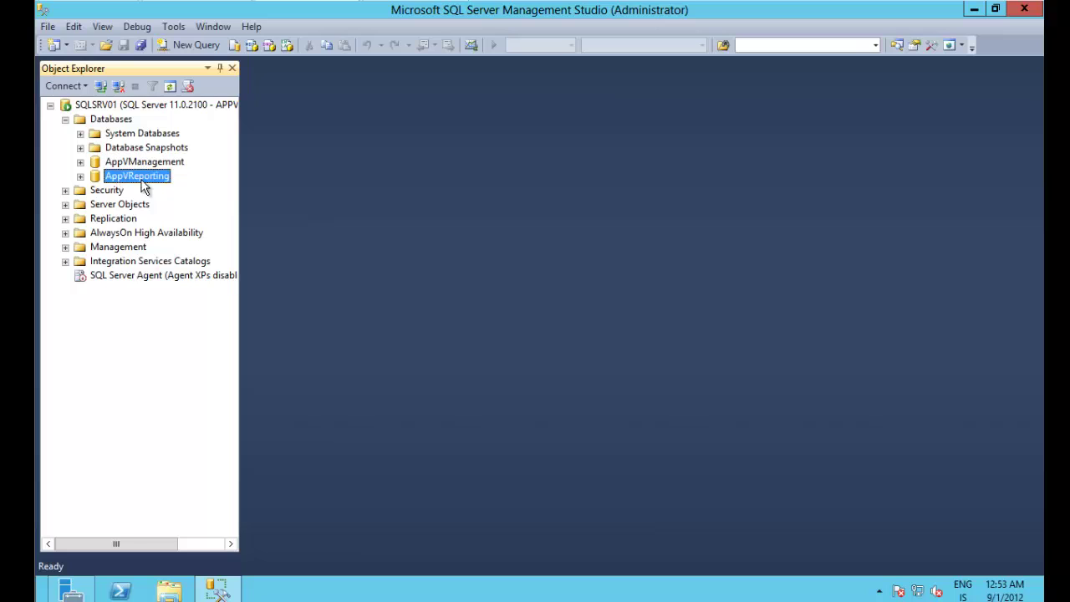
Step: Check that AppVManagement's Security > Users includes the App-V server account, then collapse the tree
click(80, 161)
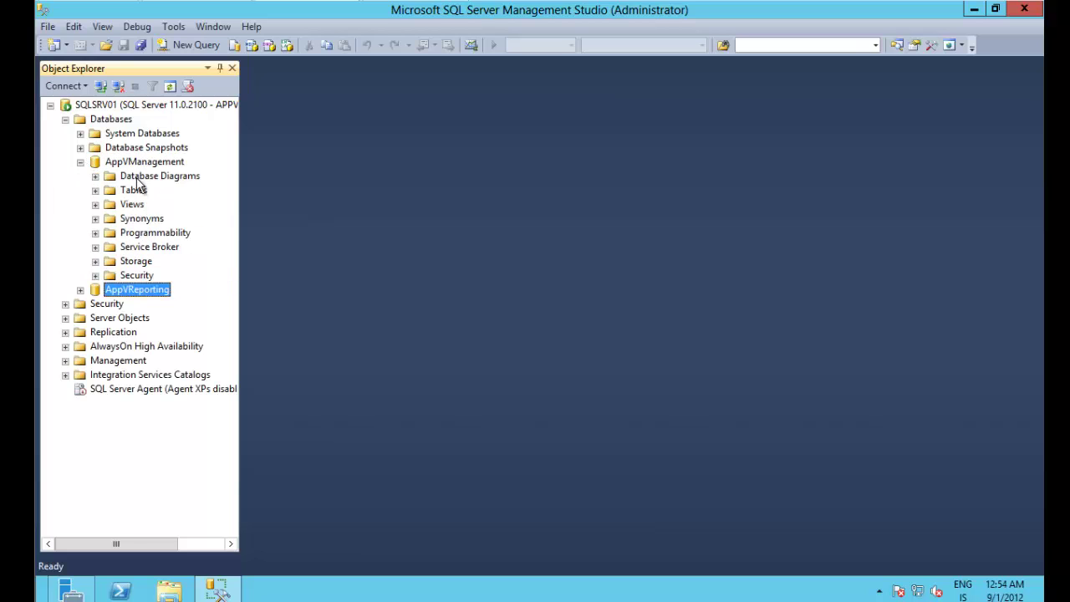
click(96, 275)
click(111, 289)
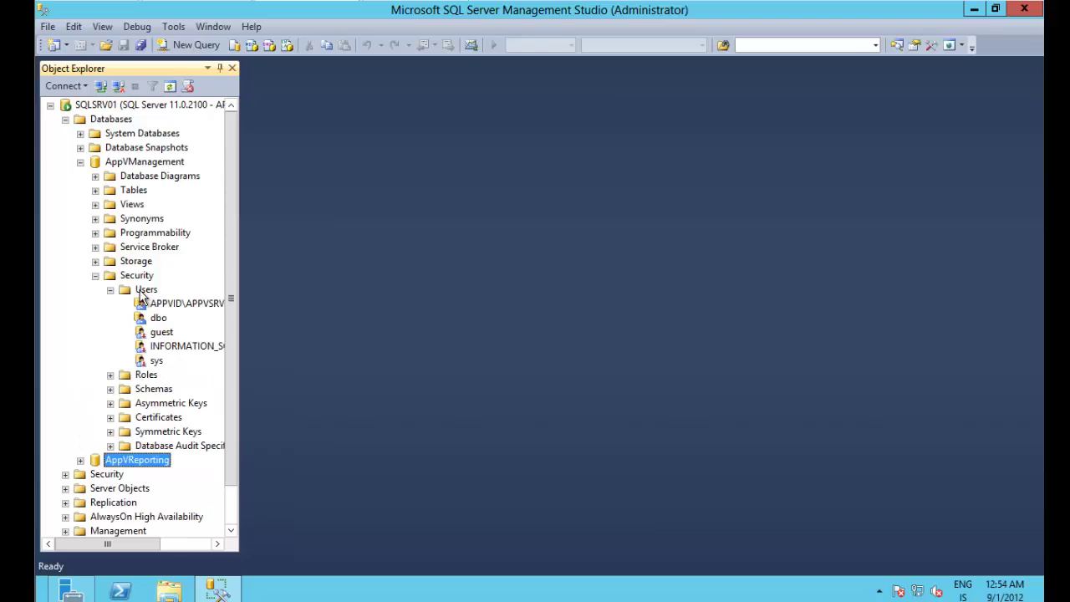
click(163, 304)
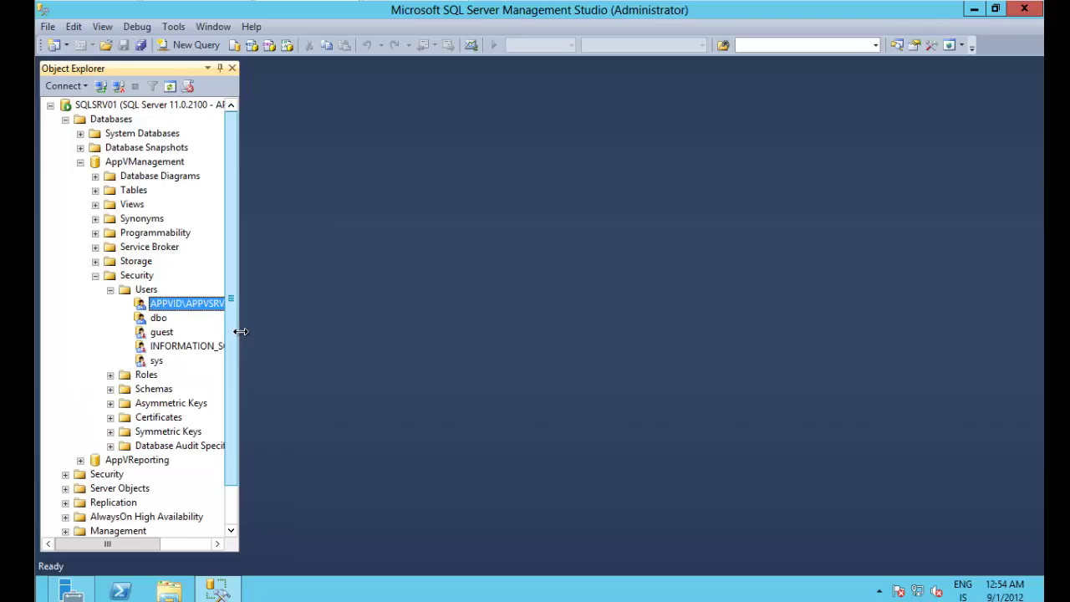
drag(237, 333, 282, 340)
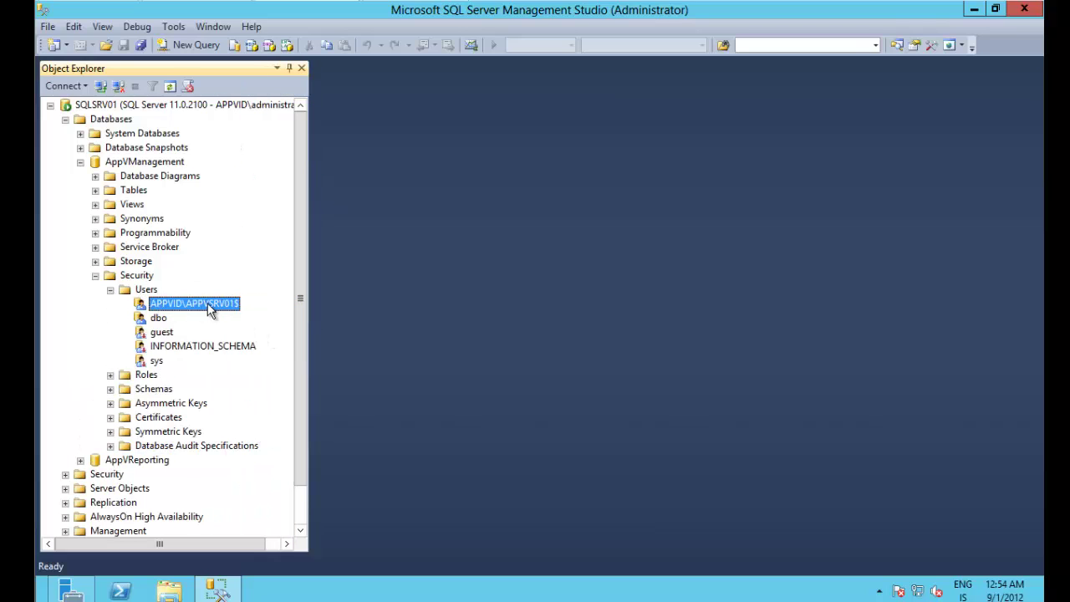
click(111, 289)
click(95, 275)
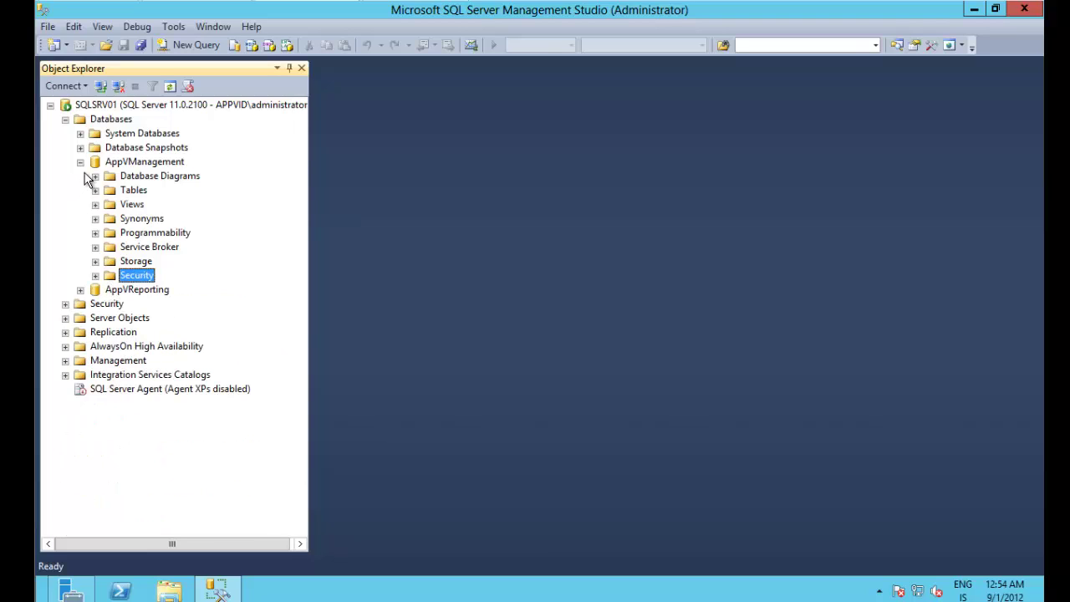
click(96, 275)
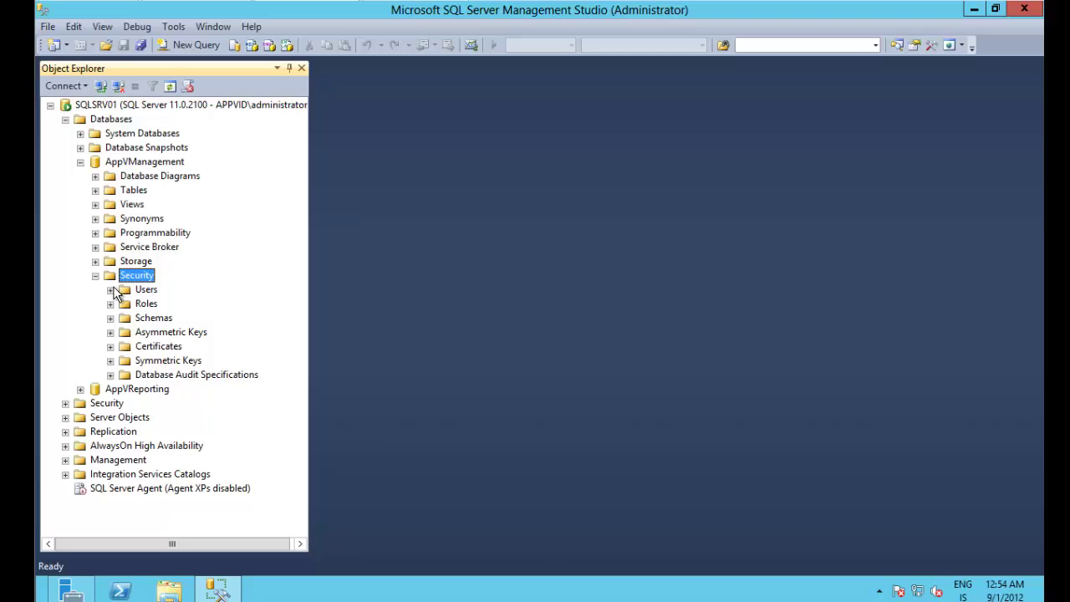
click(110, 289)
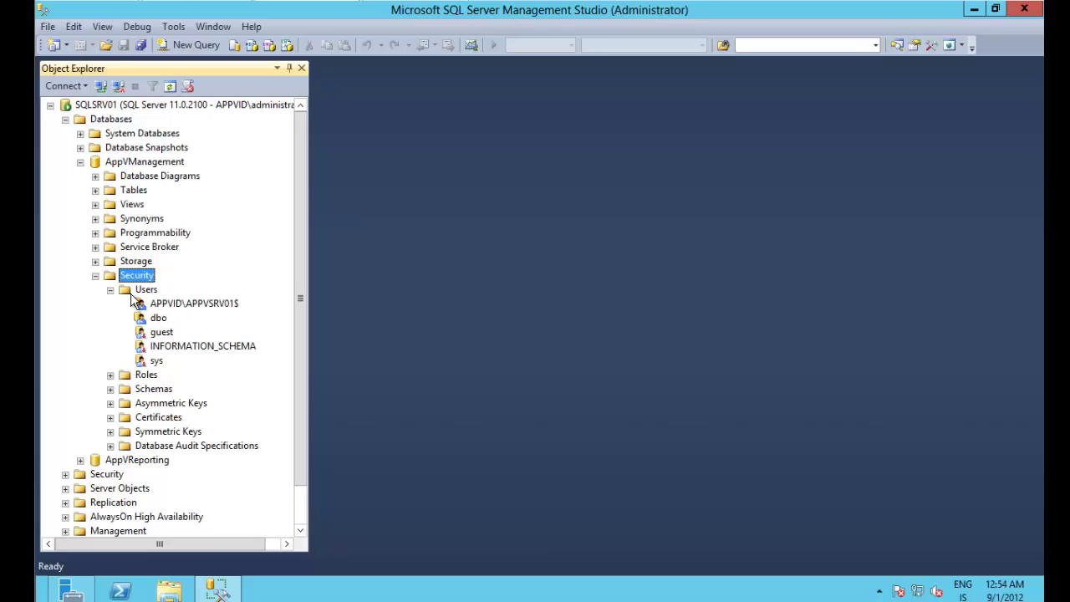
click(95, 276)
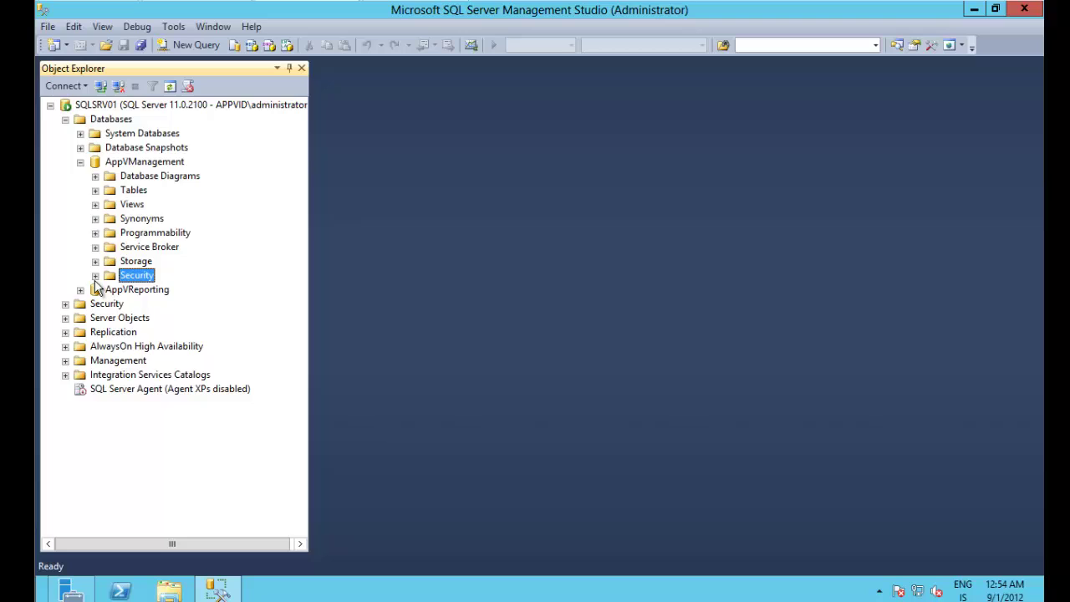
click(65, 120)
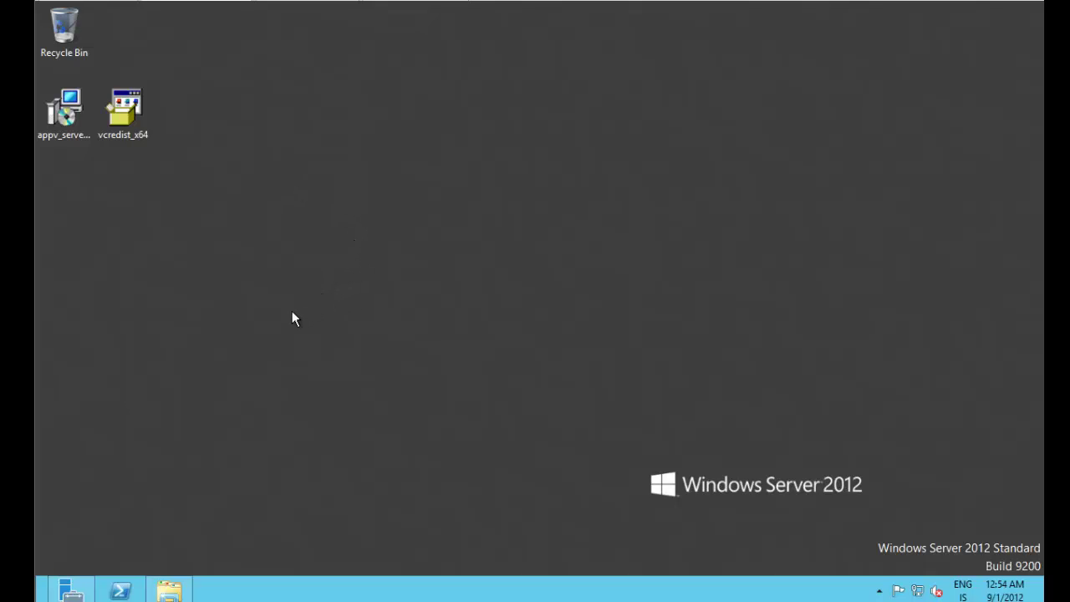
Step: Start the Add Roles and Features Wizard with role-based installation on the local server
click(66, 594)
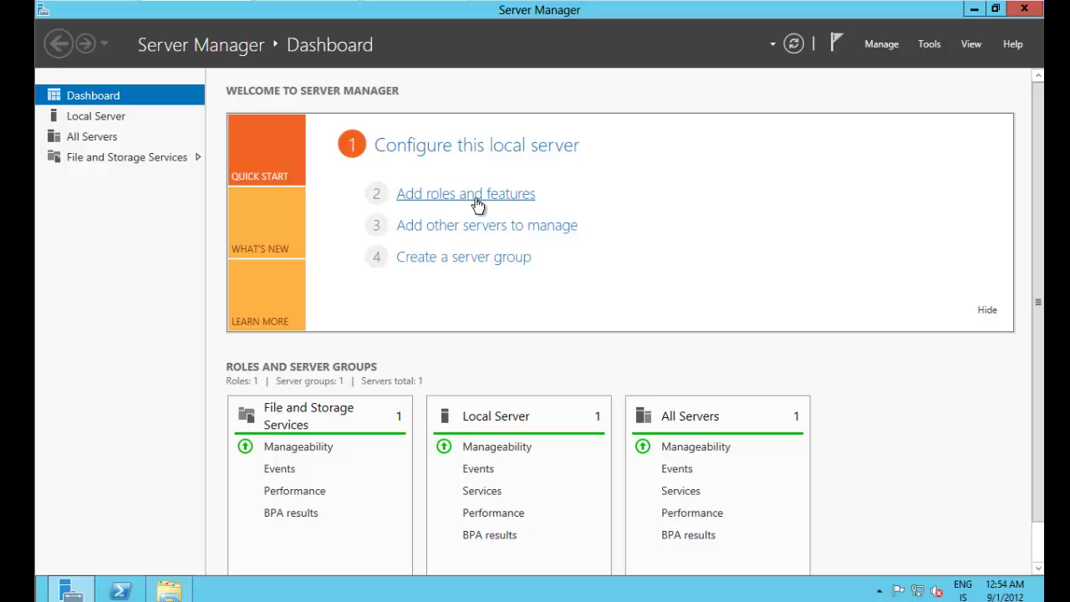
click(412, 194)
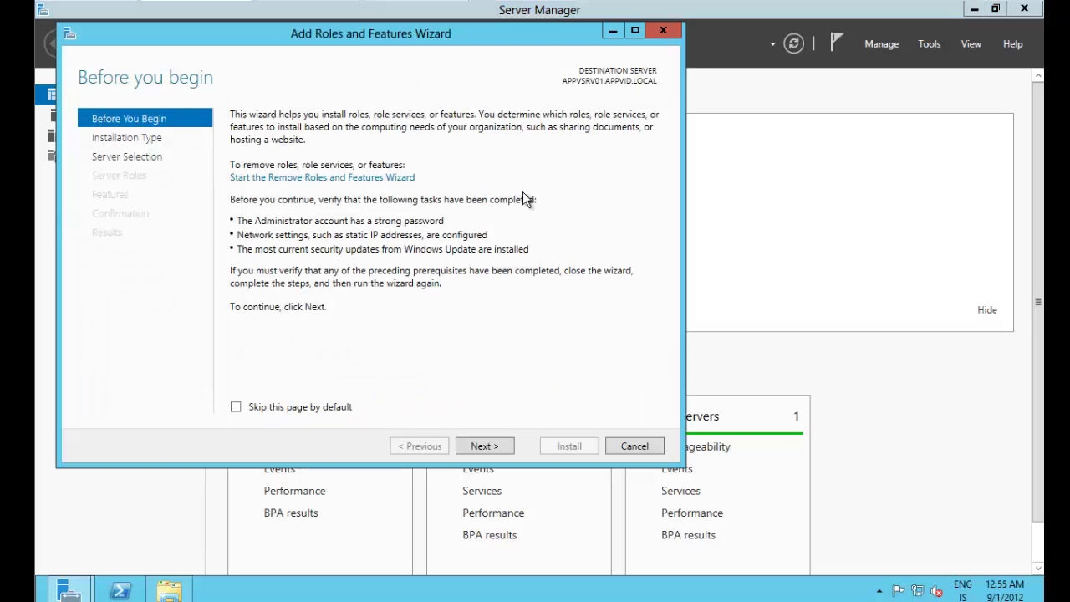
click(502, 447)
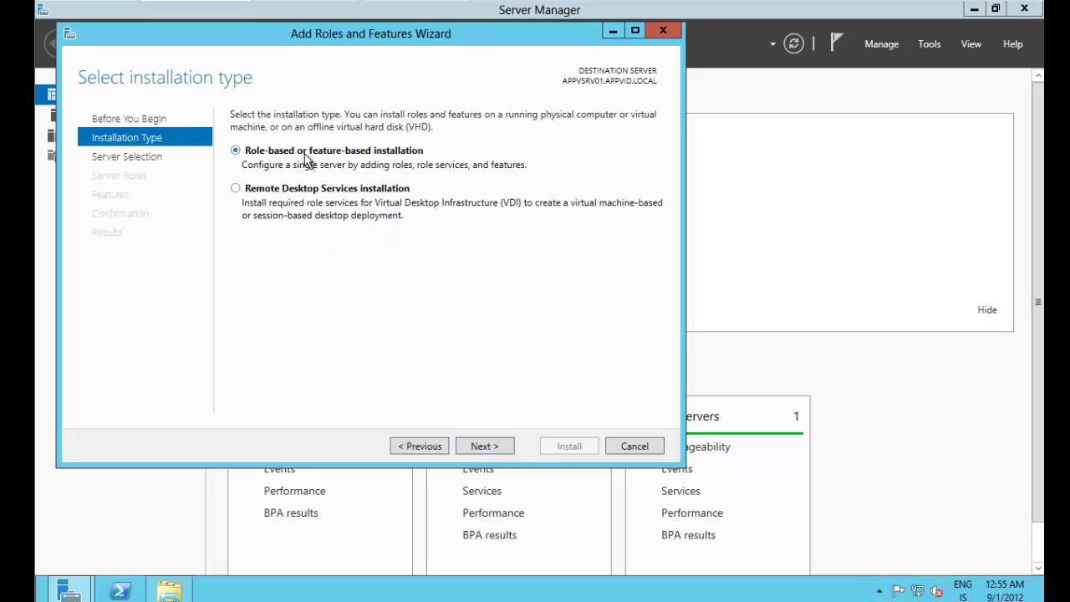
click(492, 445)
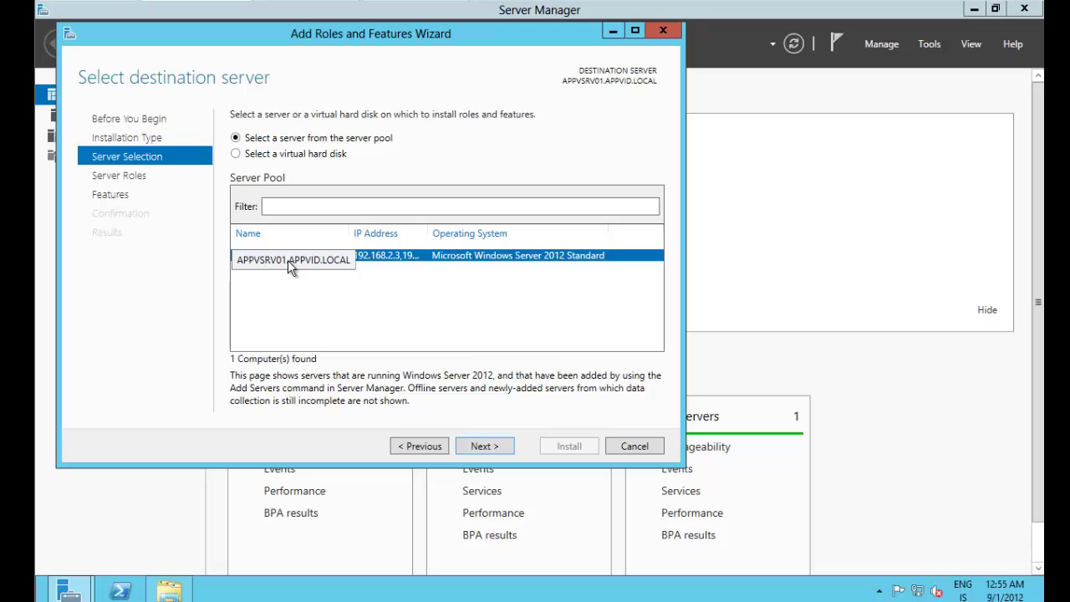
click(487, 446)
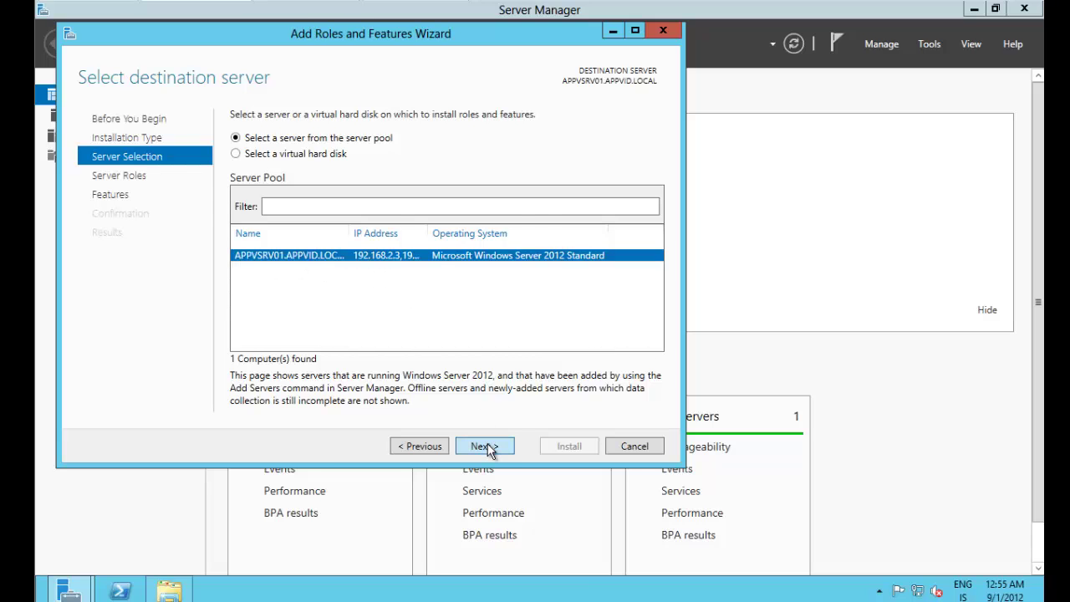
Step: Select the Web Server (IIS) role along with its required management tools
drag(482, 291, 480, 347)
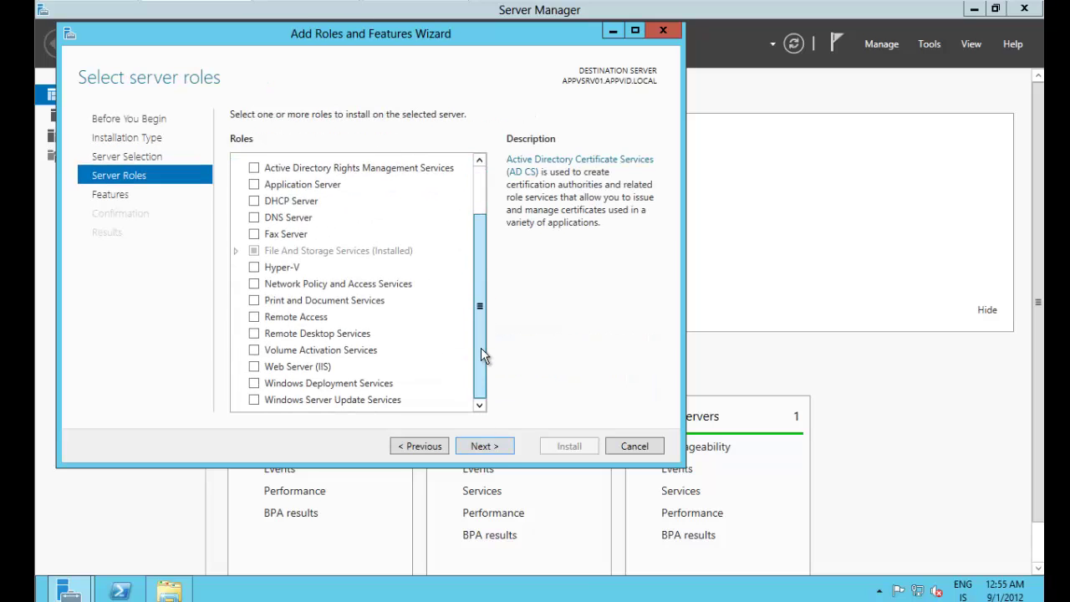
click(254, 367)
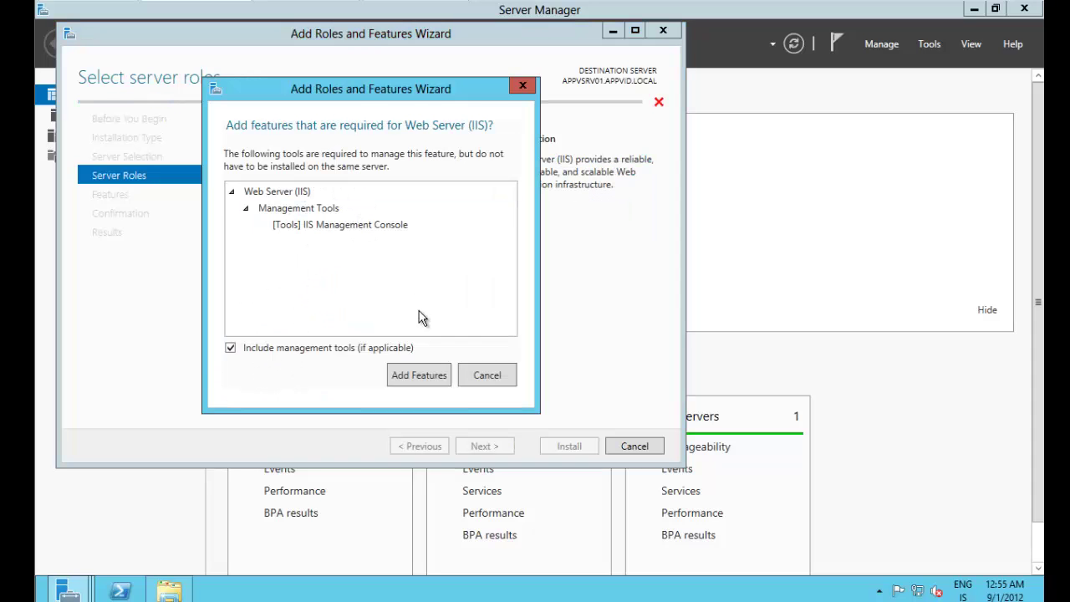
click(419, 375)
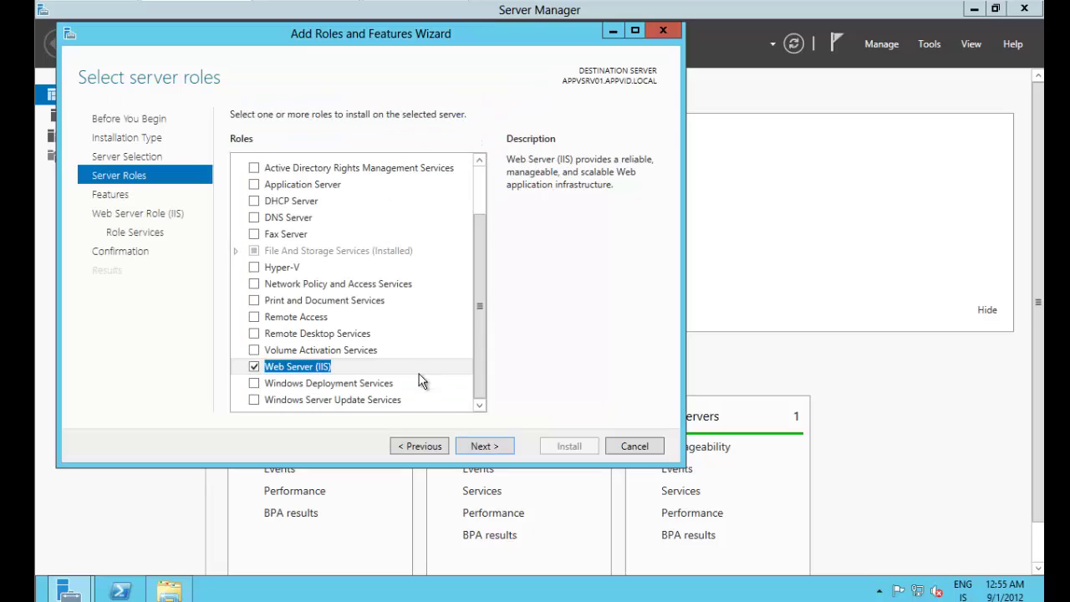
click(485, 446)
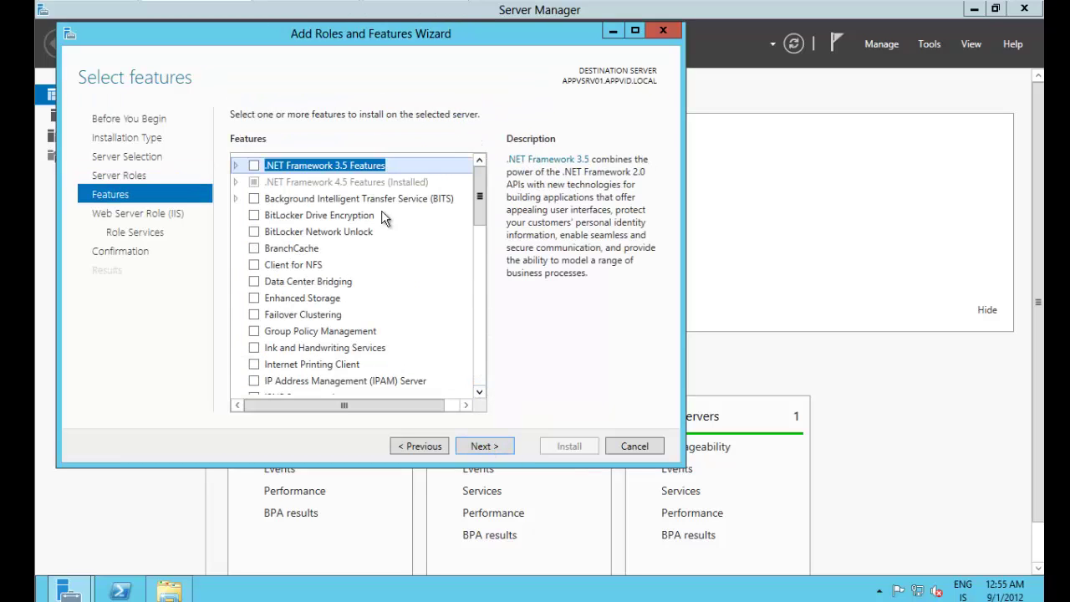
Step: Add .NET Framework 3.5 Features and Telnet Client to the features to install
click(237, 166)
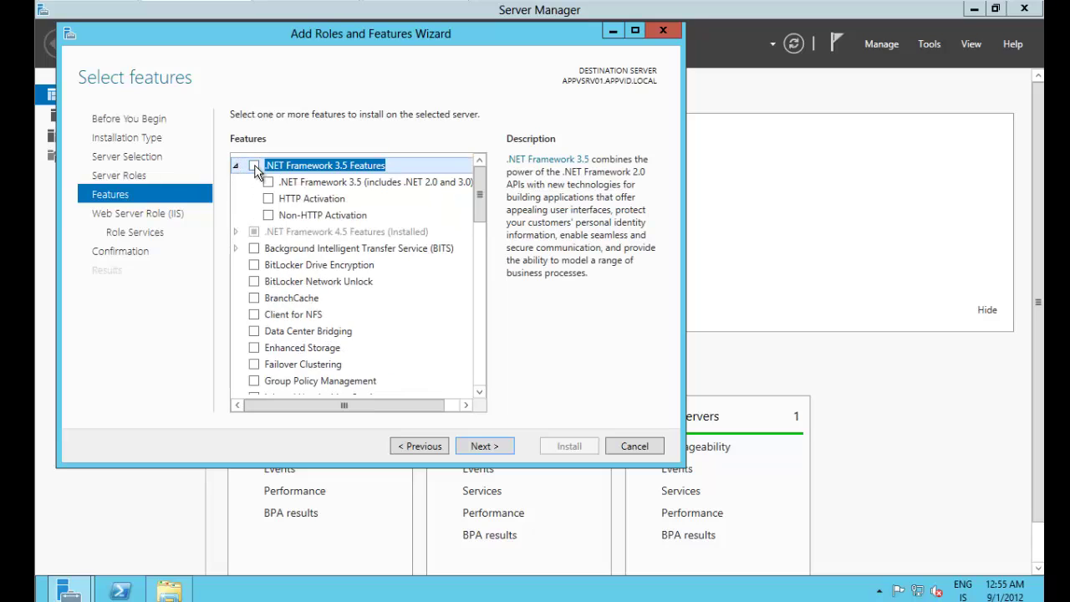
click(255, 166)
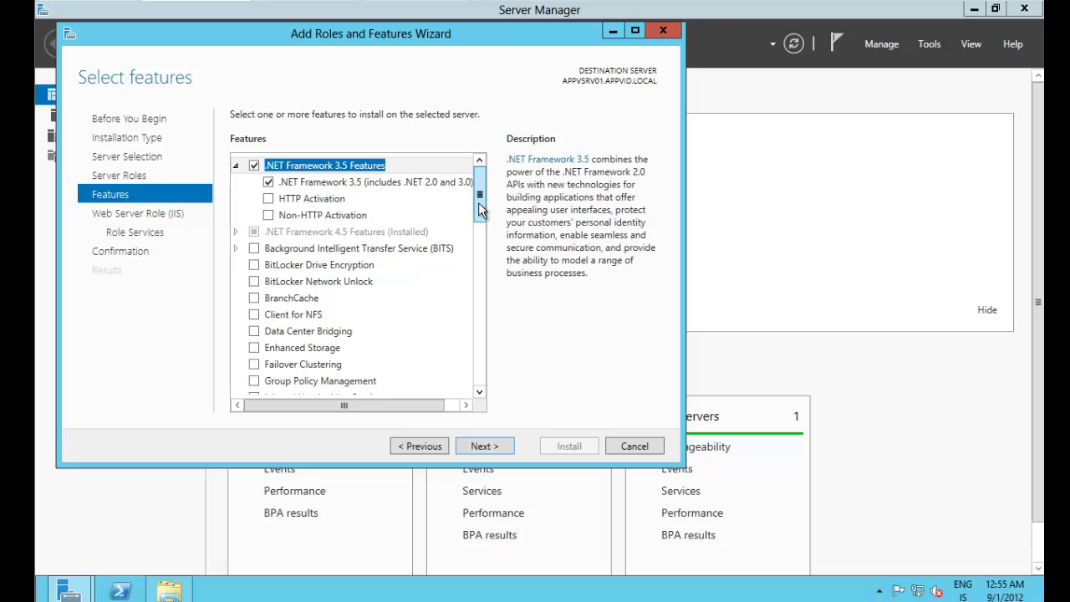
drag(482, 210, 478, 299)
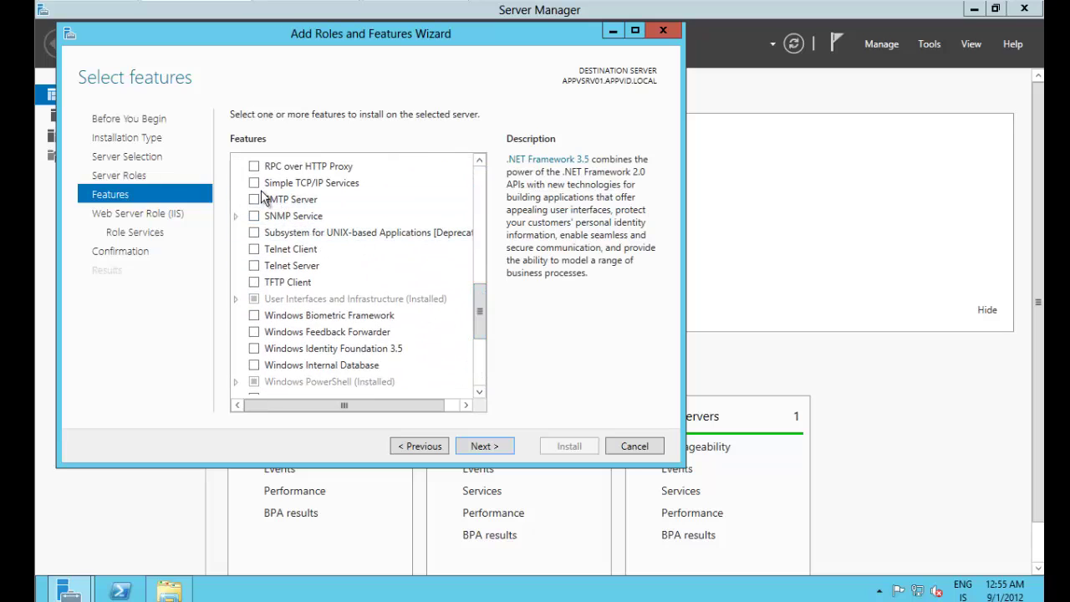
click(255, 250)
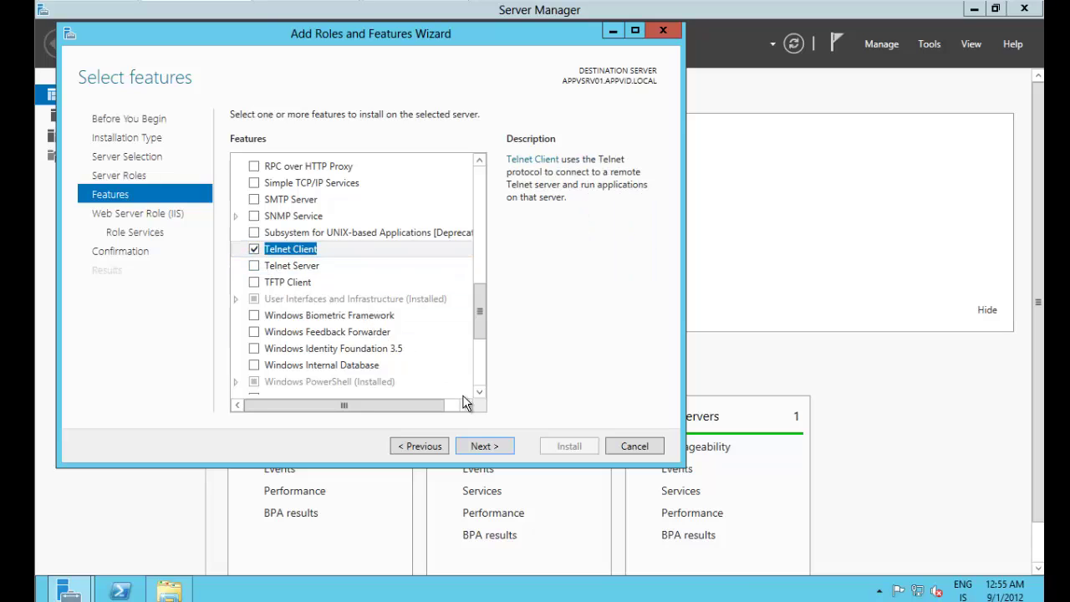
click(501, 446)
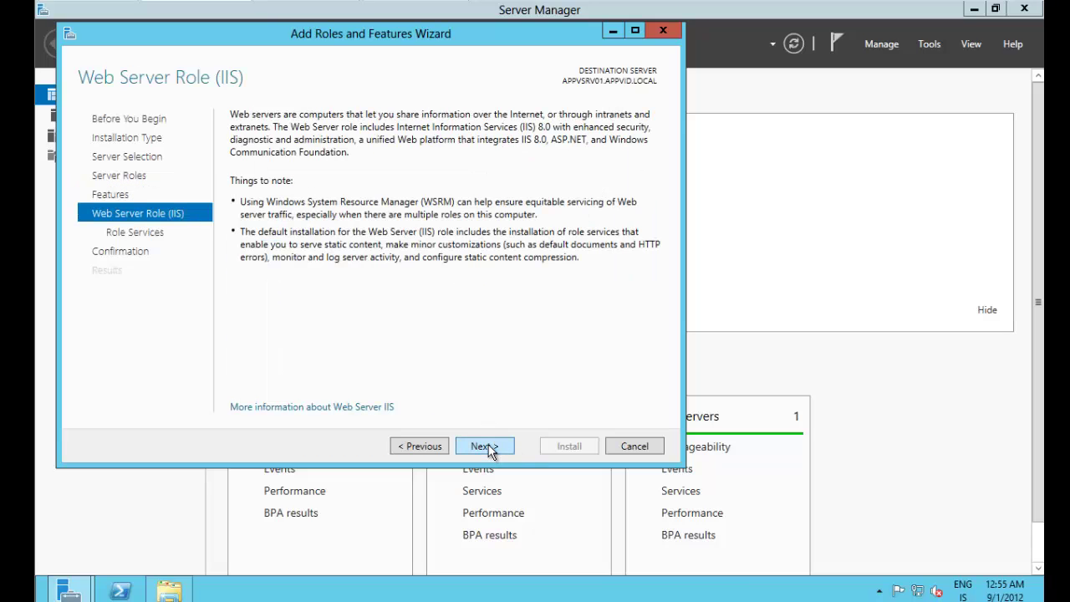
Step: Remove Directory Browsing and HTTP Errors, and add Windows Authentication to IIS role services
click(489, 448)
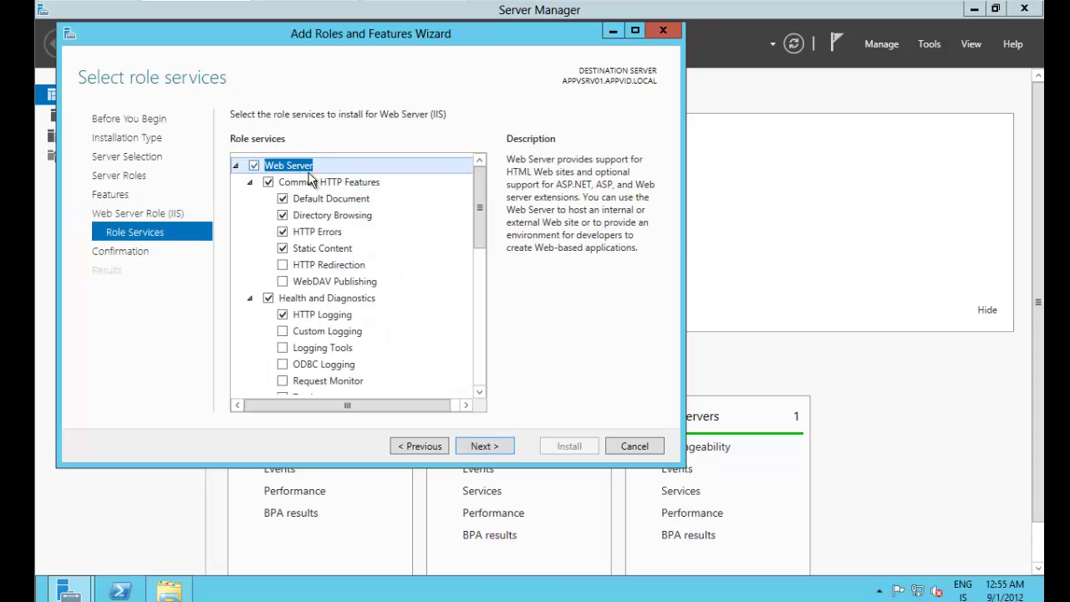
click(283, 216)
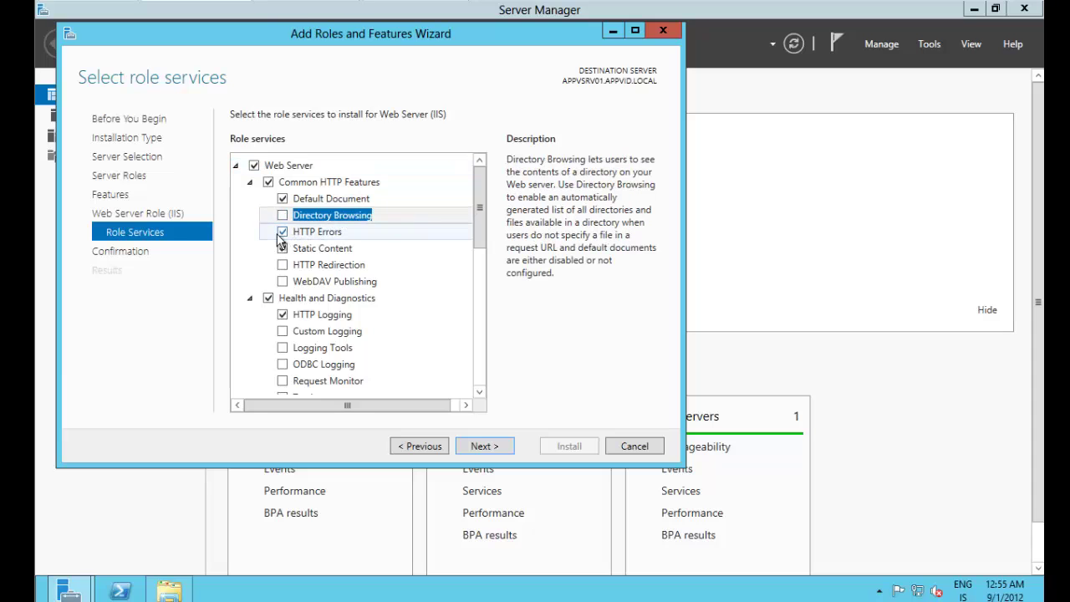
click(283, 232)
click(340, 199)
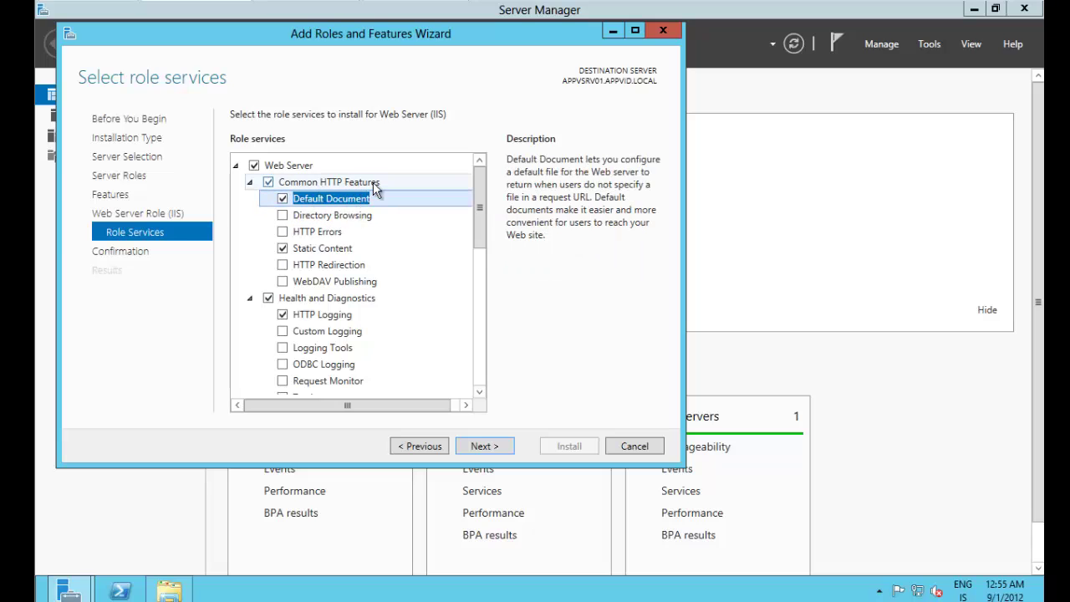
click(331, 248)
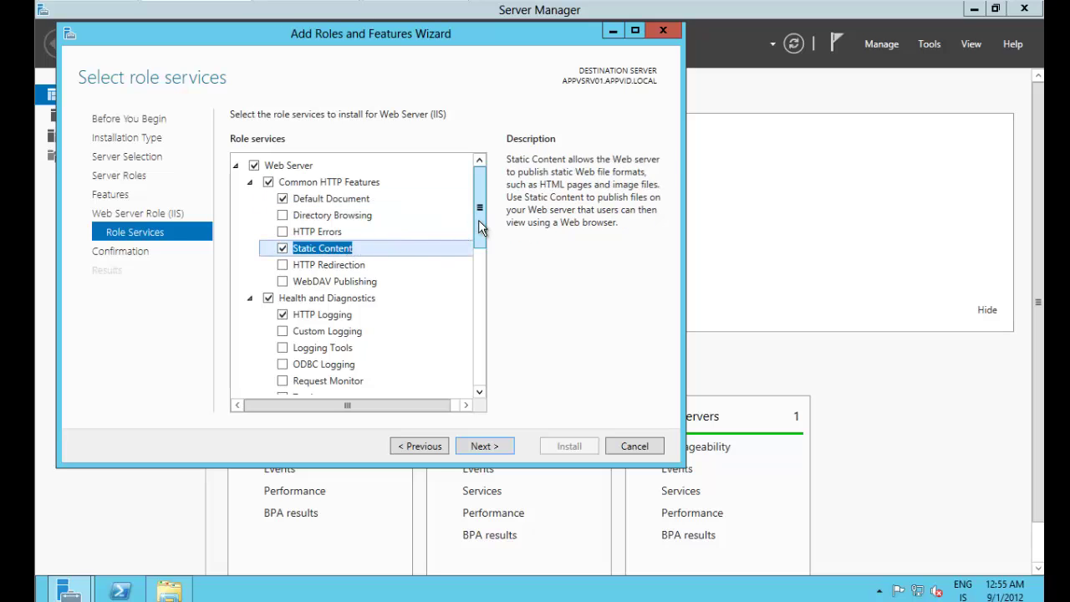
drag(478, 220, 482, 305)
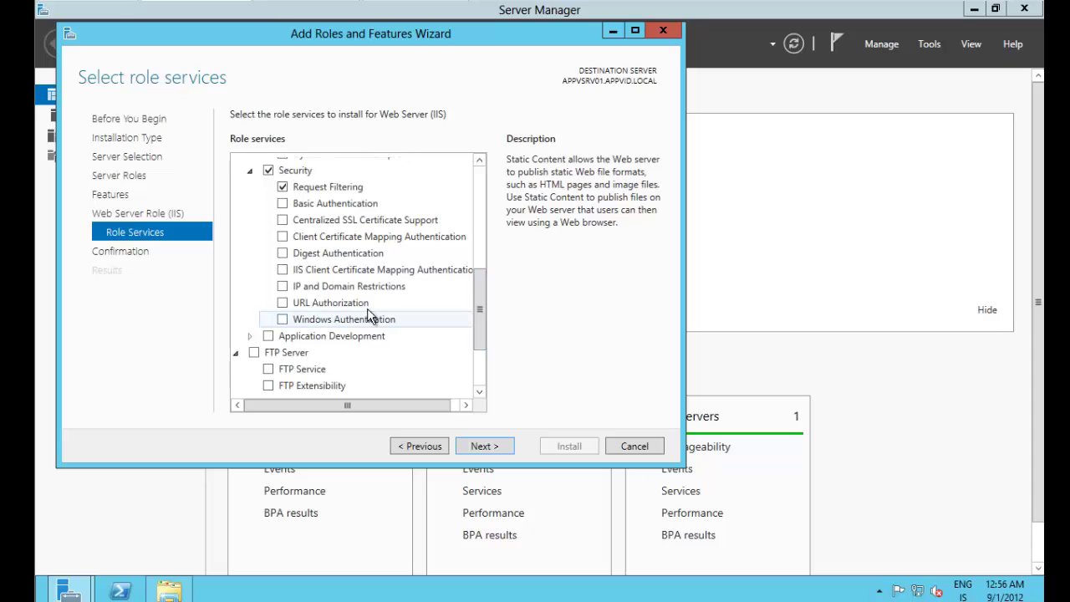
click(281, 321)
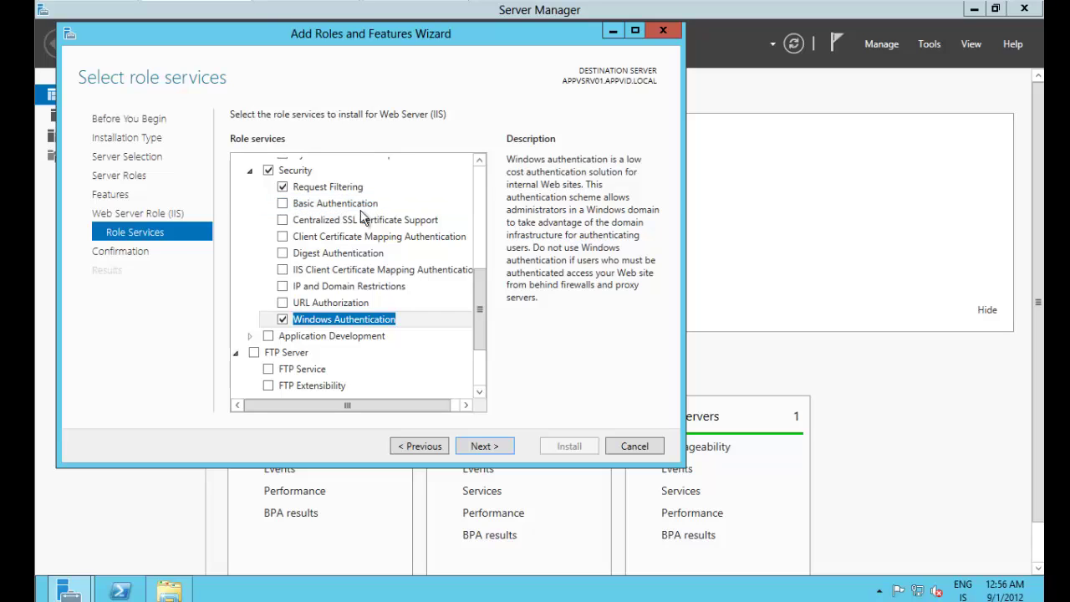
drag(482, 309, 481, 343)
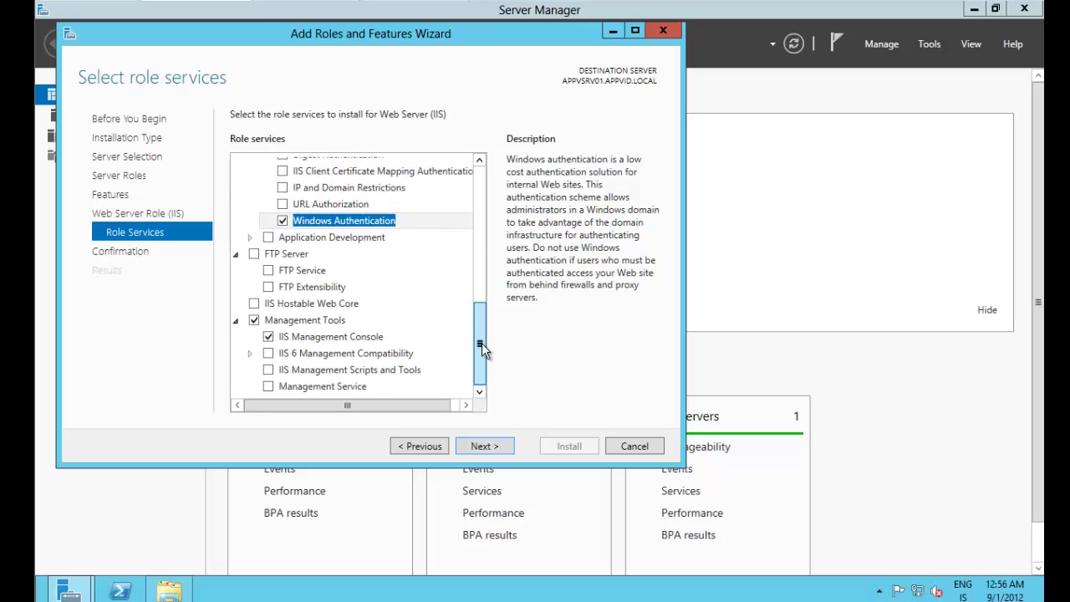
Step: Add ASP, ASP.NET 3.5 and ASP.NET 4.5 with their required features
click(250, 238)
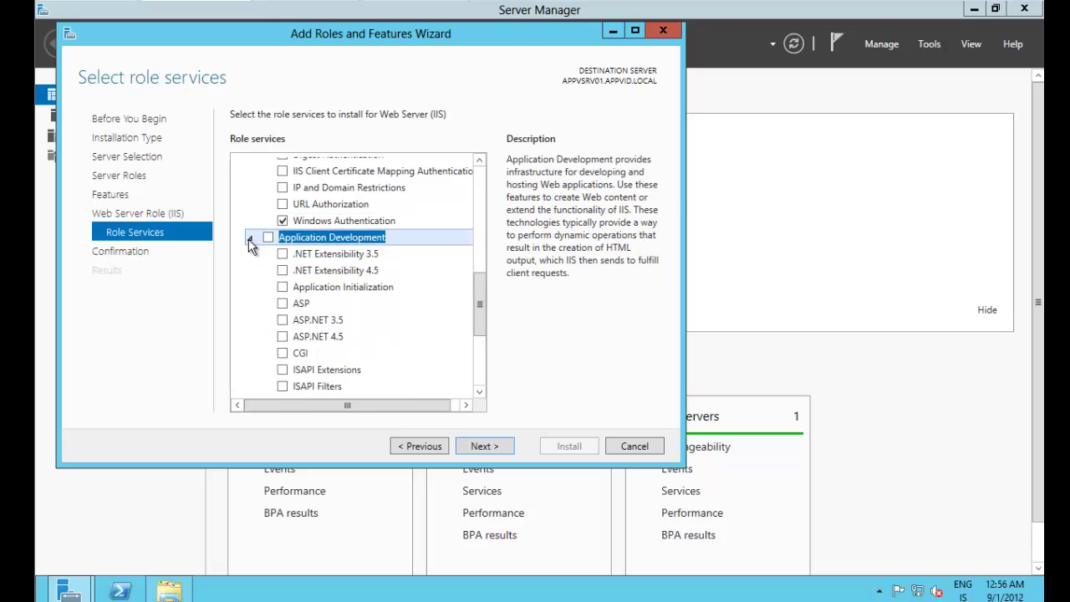
scroll(485, 322, down, 2)
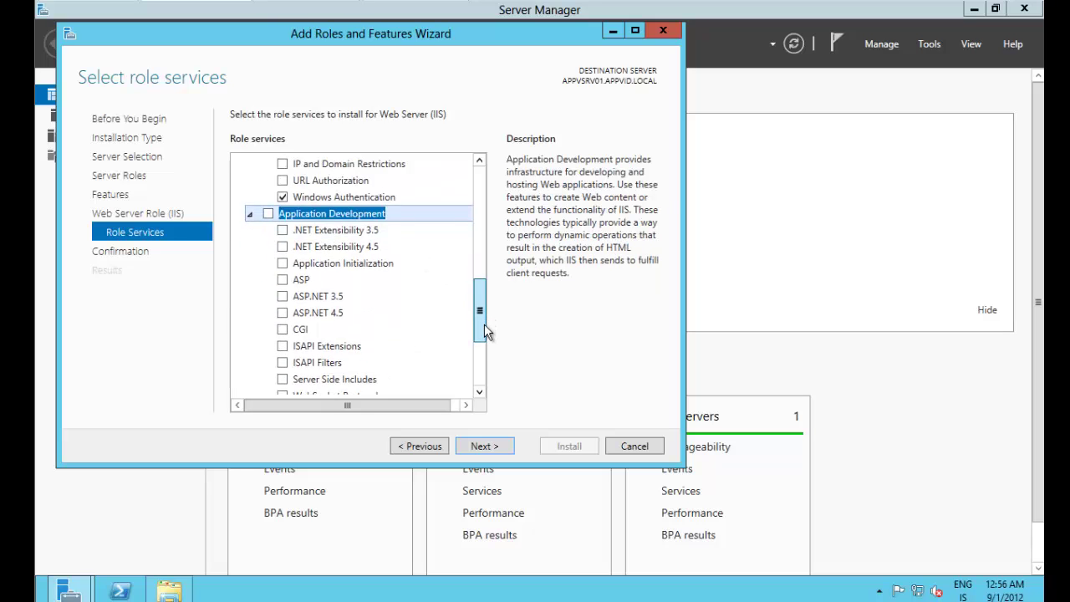
click(283, 236)
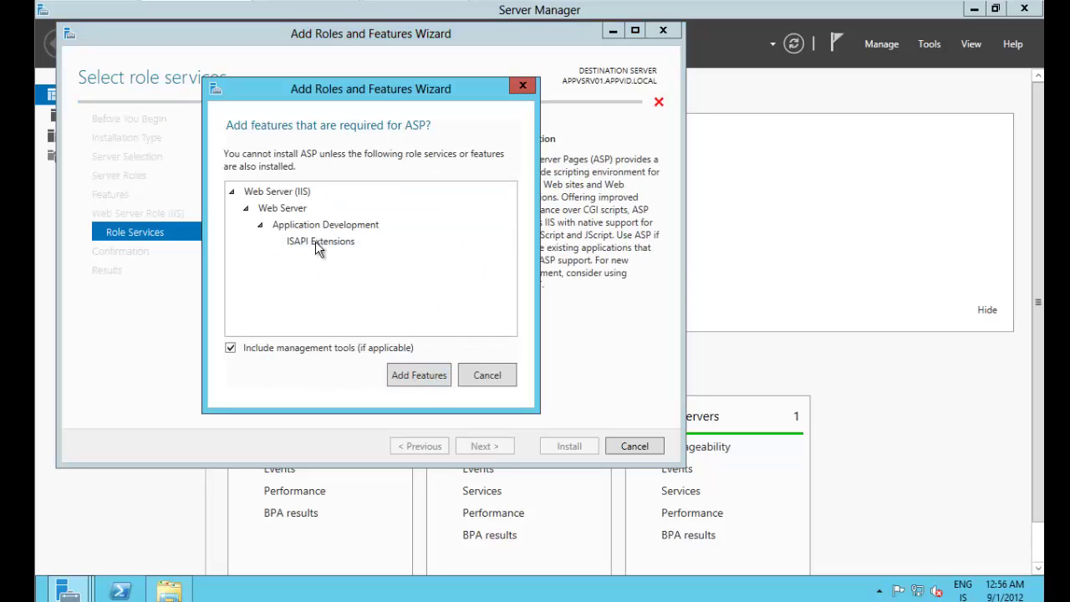
click(441, 376)
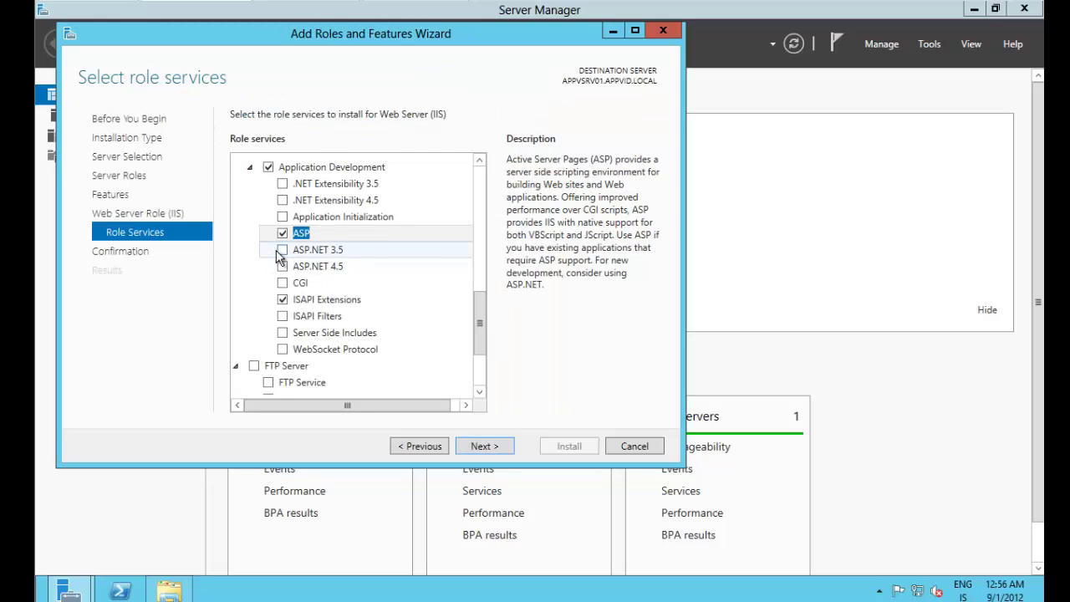
click(276, 250)
click(280, 250)
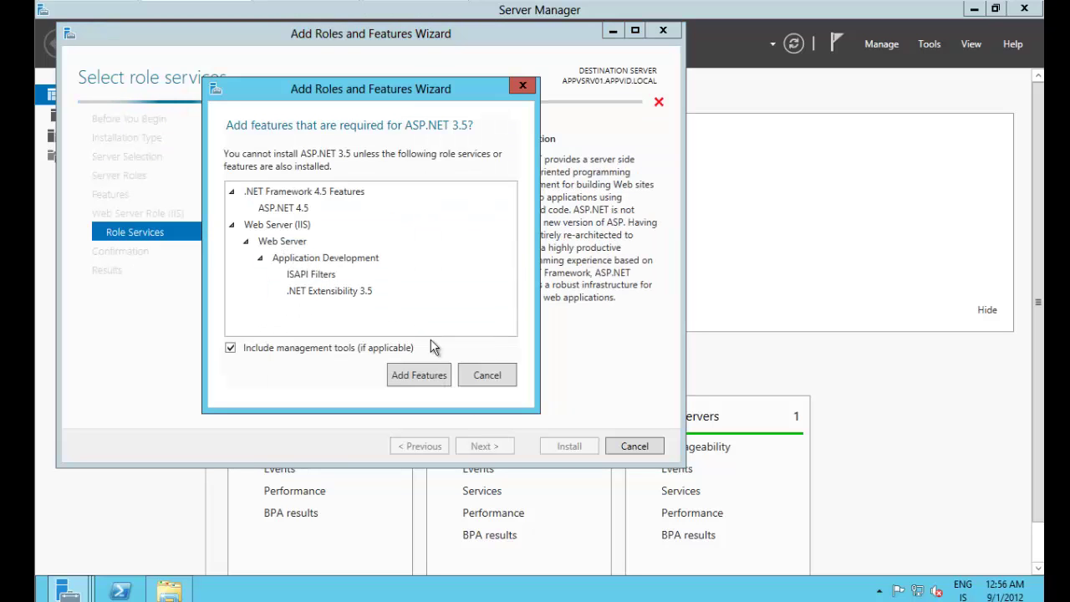
click(425, 376)
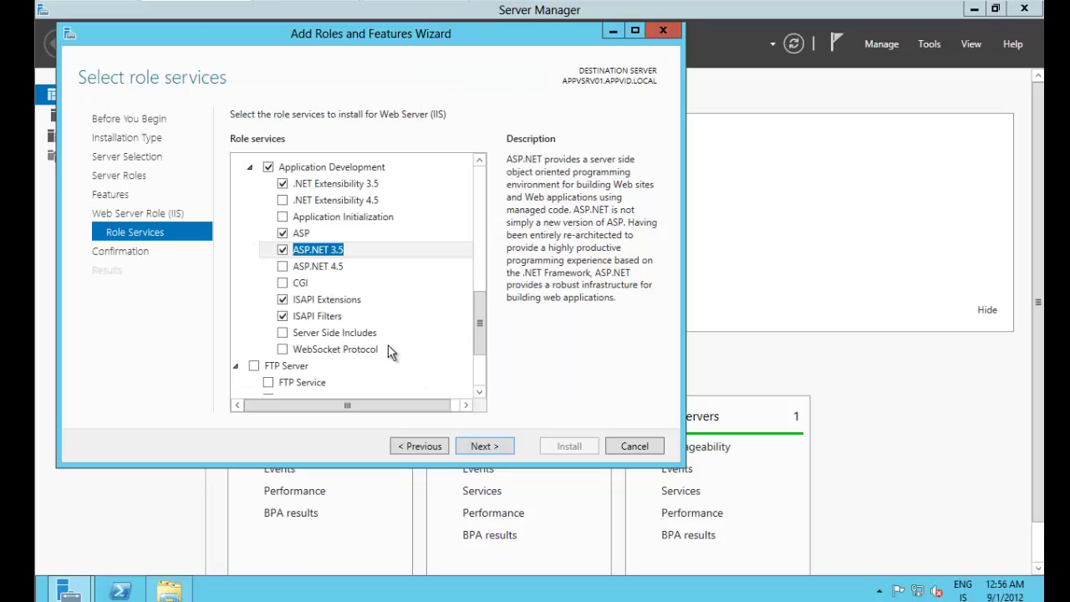
click(281, 266)
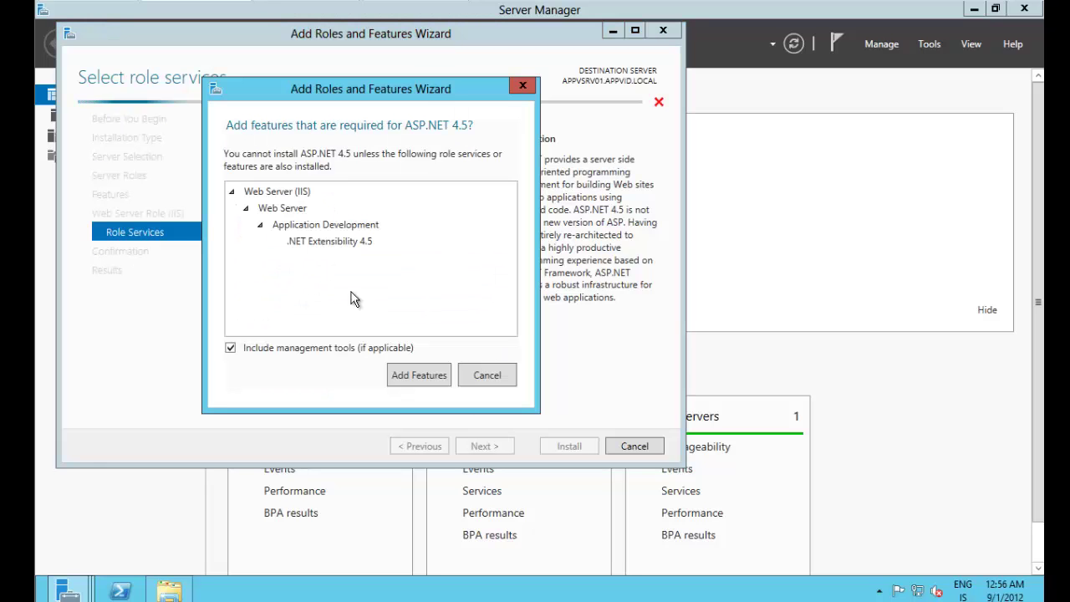
click(442, 376)
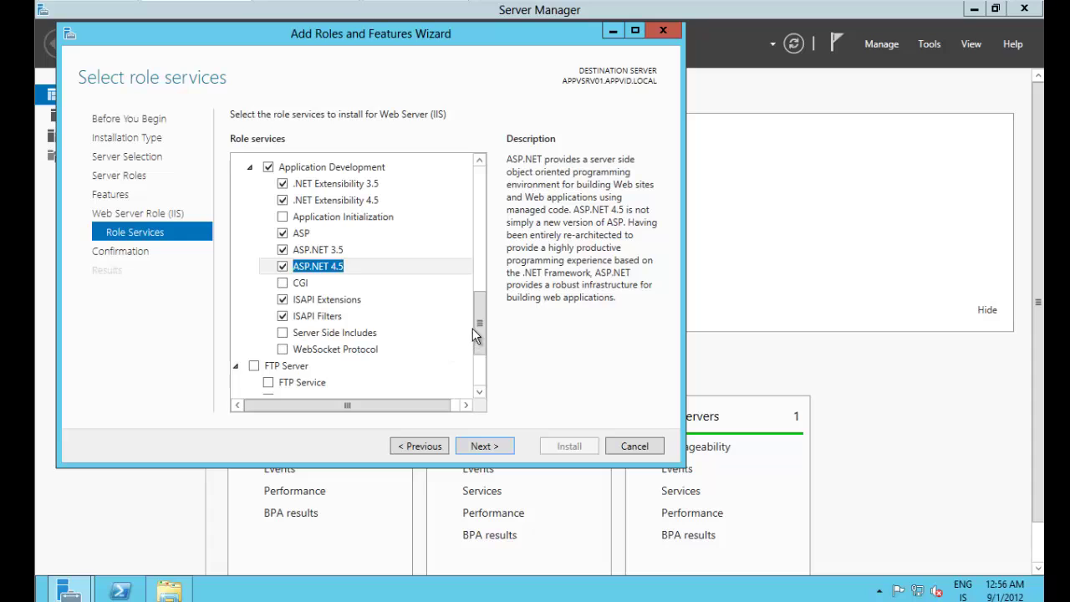
mouse_move(478, 326)
mouse_down()
mouse_move(484, 367)
mouse_move(484, 325)
mouse_up()
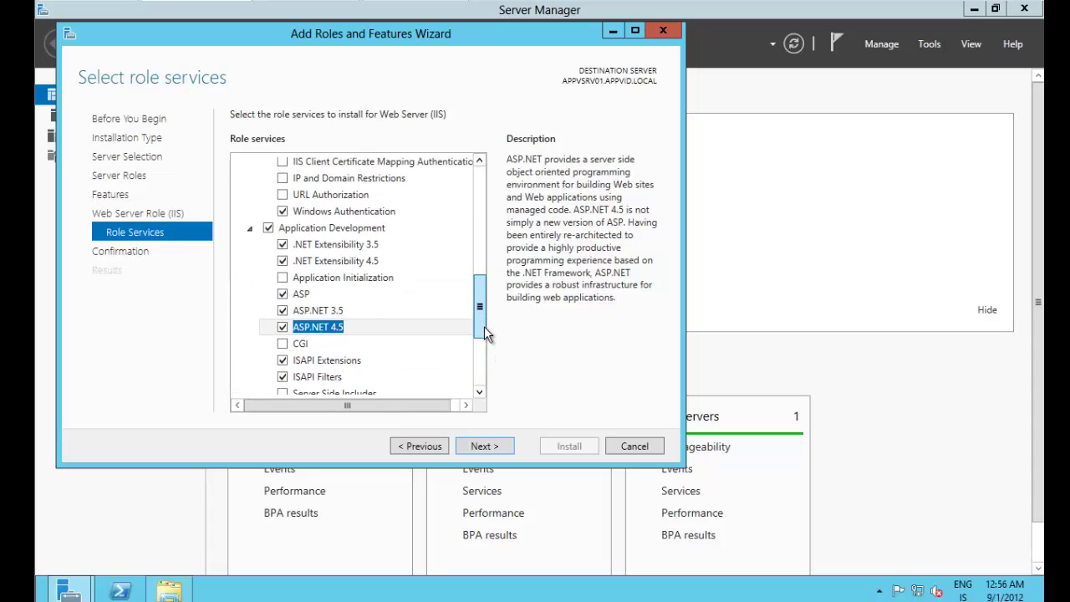
Step: Allow automatic server restarts, review the selections, and install .NET, Telnet Client and IIS
click(485, 445)
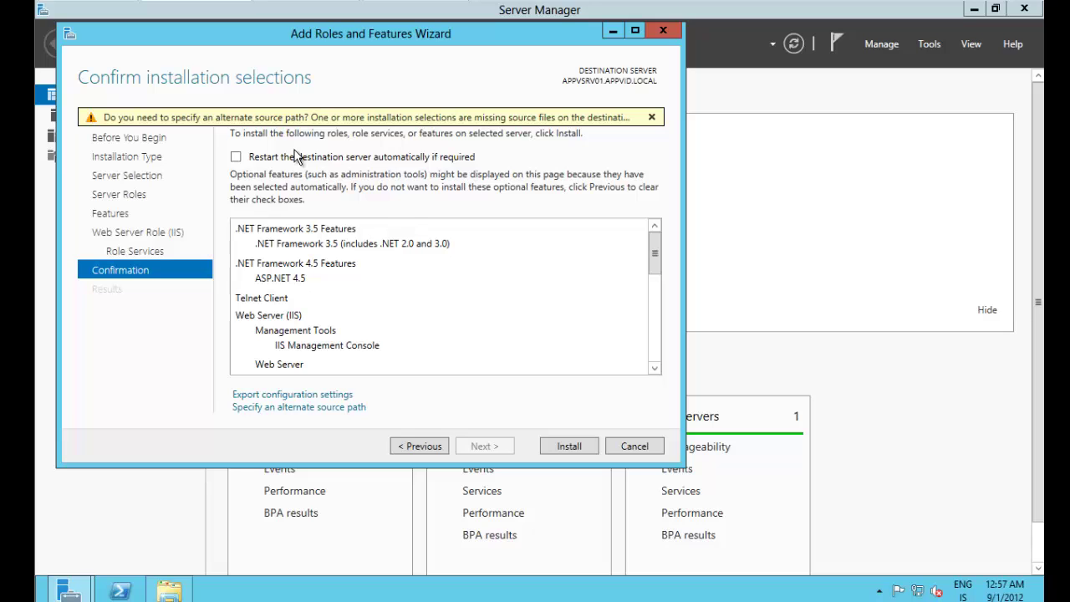
click(235, 157)
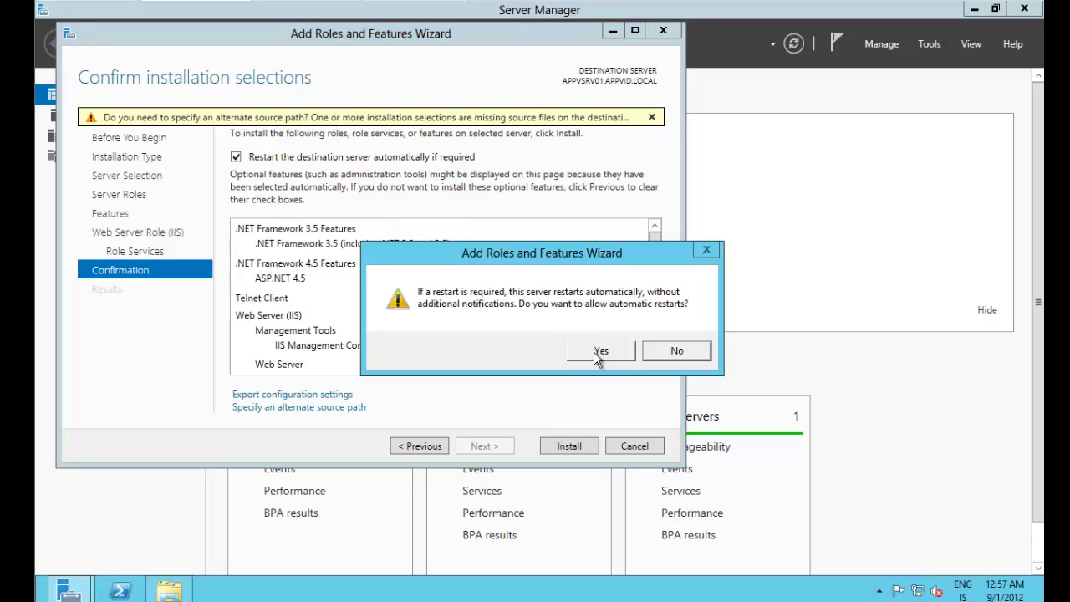
click(596, 351)
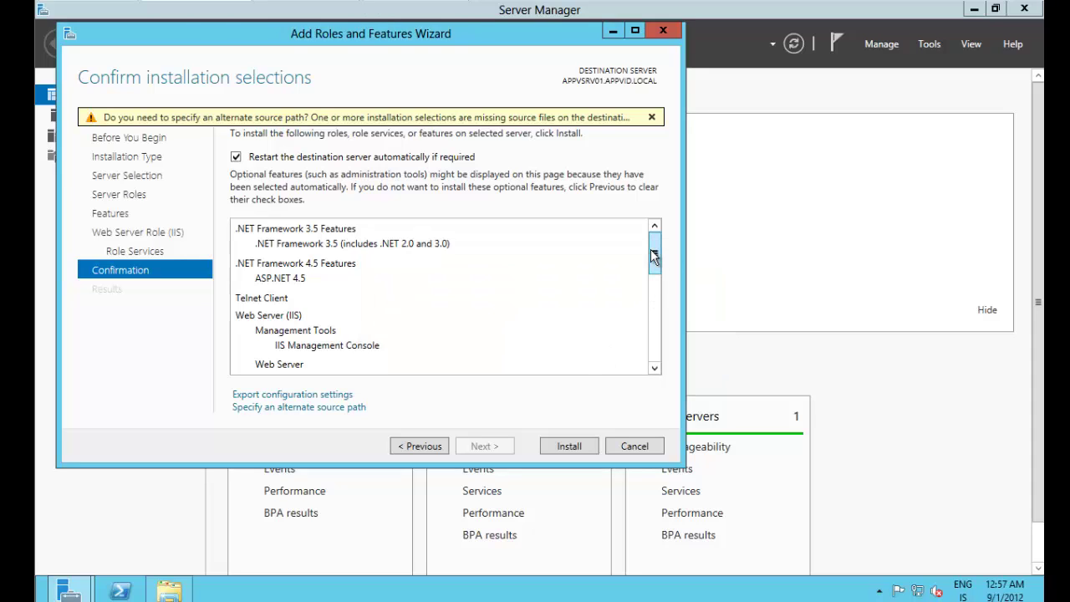
drag(655, 253, 651, 346)
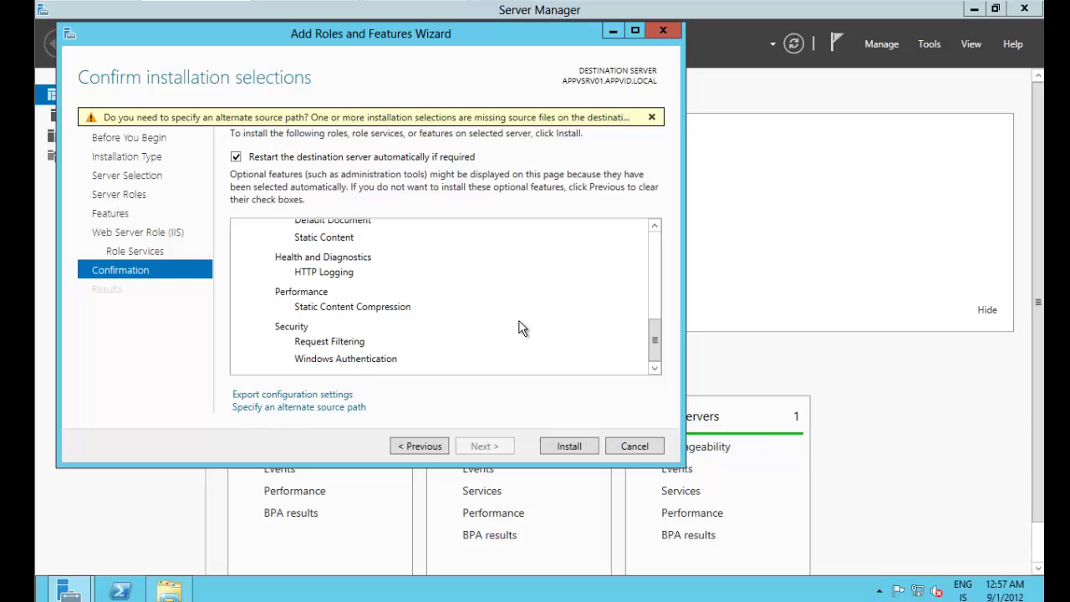
drag(657, 335, 654, 230)
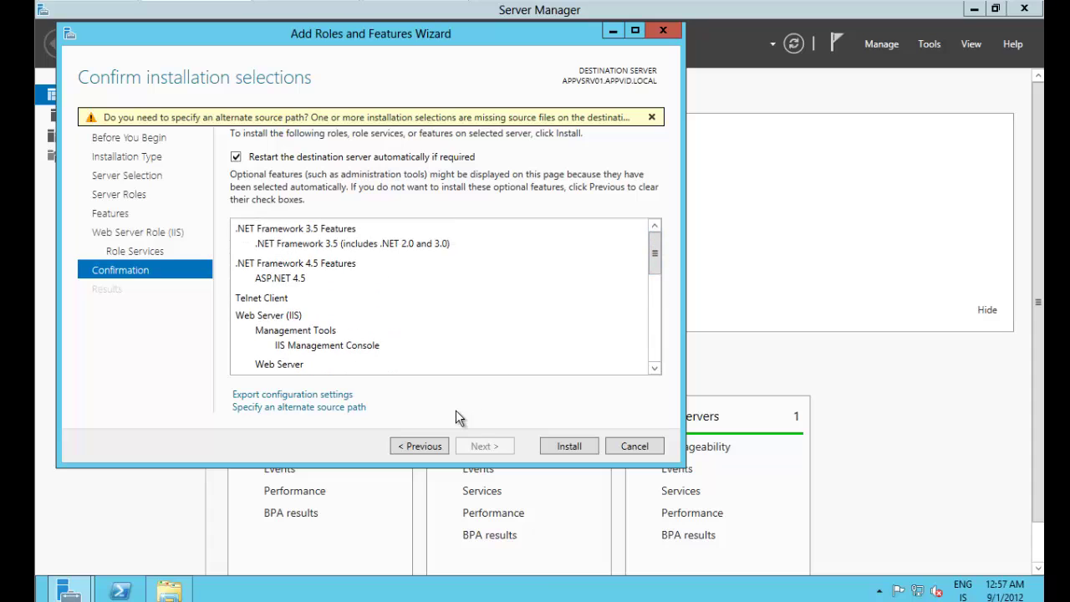
click(569, 447)
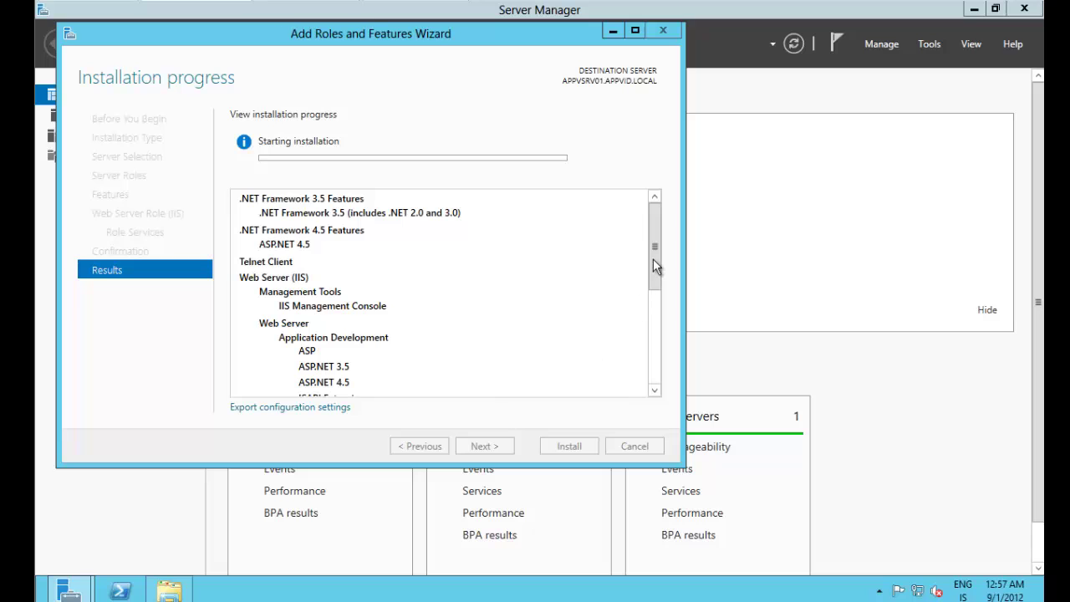
Step: Scroll through the installation progress and close the Add Roles and Features wizard
mouse_move(653, 250)
mouse_down()
mouse_move(661, 368)
mouse_move(668, 262)
mouse_move(655, 251)
mouse_up()
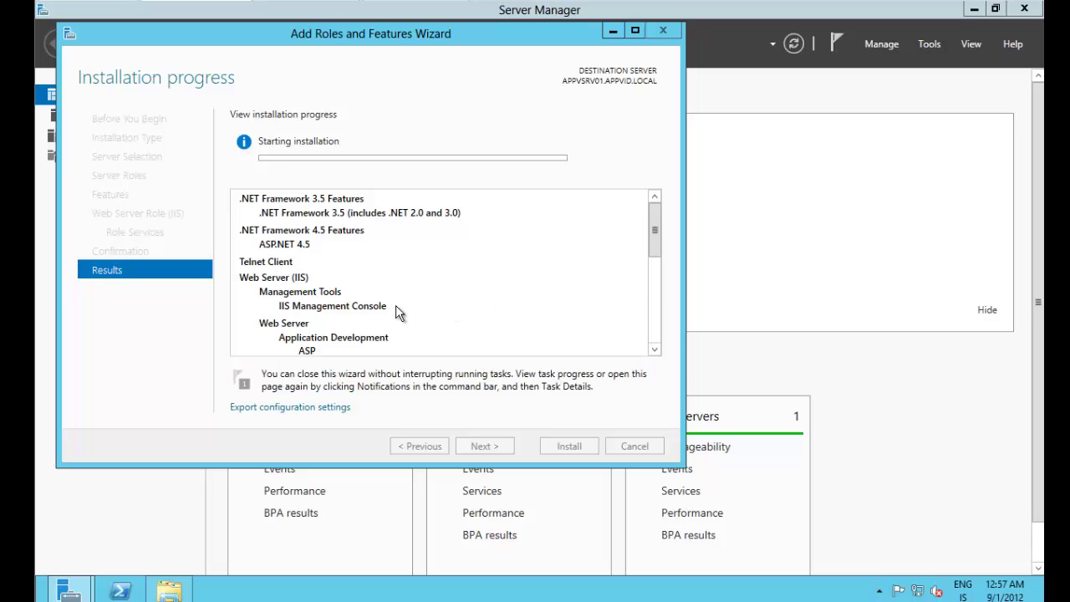
drag(657, 251, 654, 220)
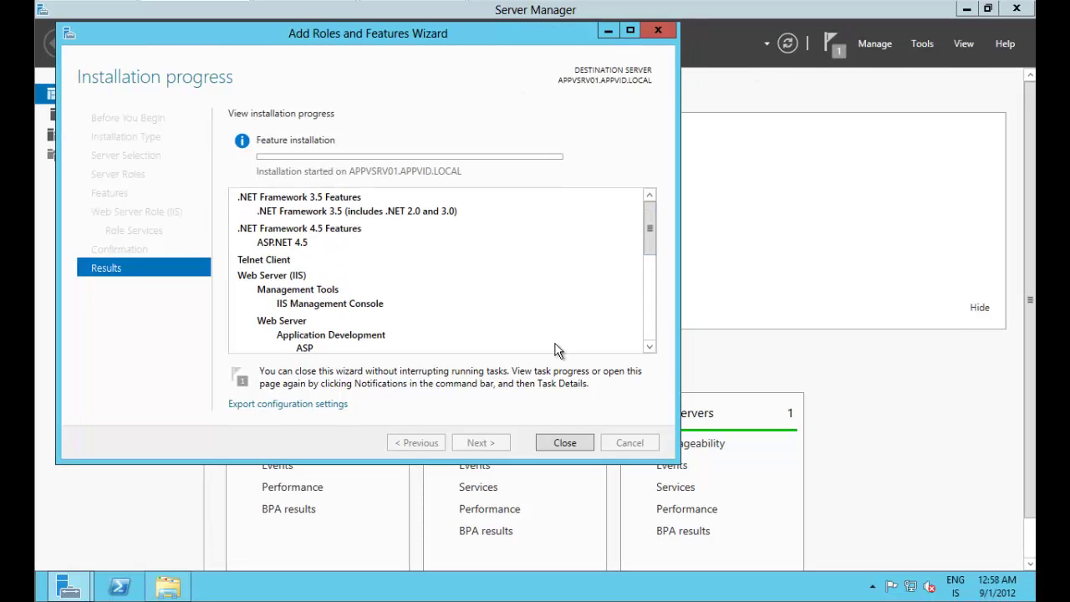
click(572, 443)
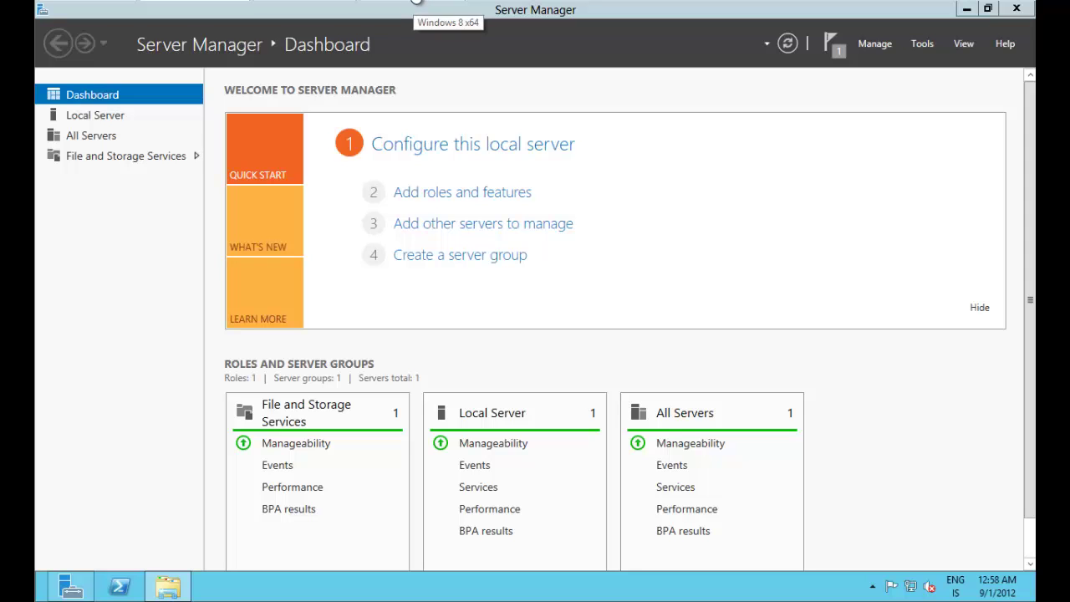
Step: On the Windows 8 VM, open Programs and Features by running appwiz.cpl from Start
click(416, 1)
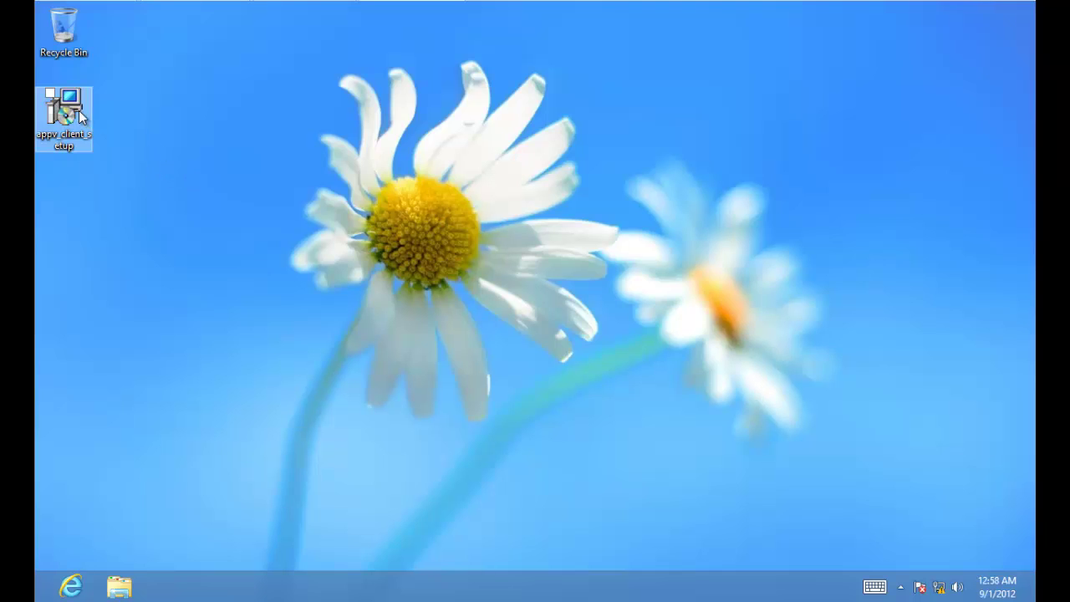
click(79, 110)
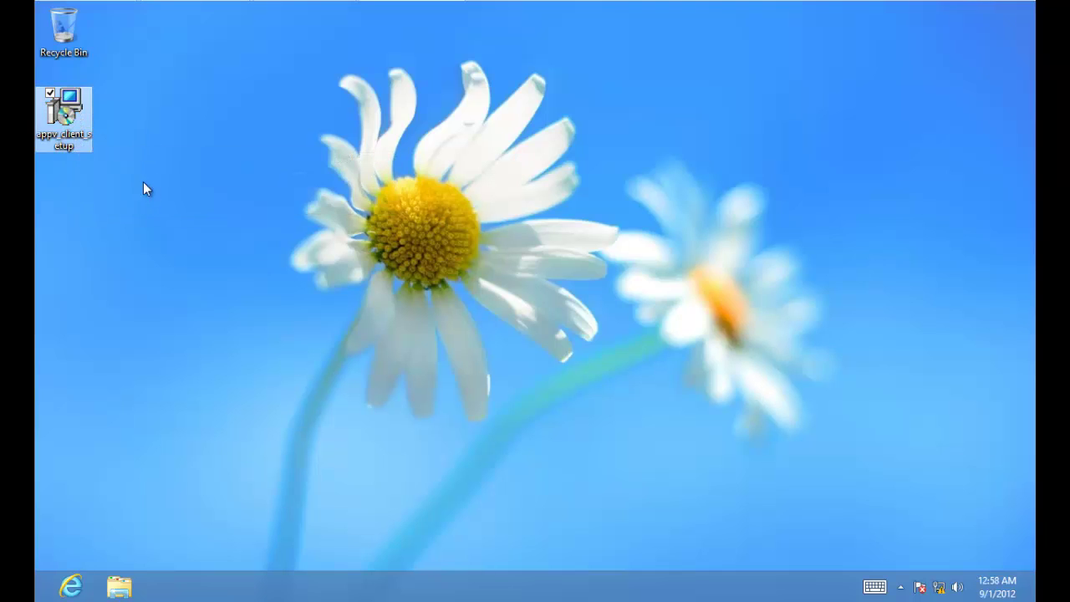
click(149, 275)
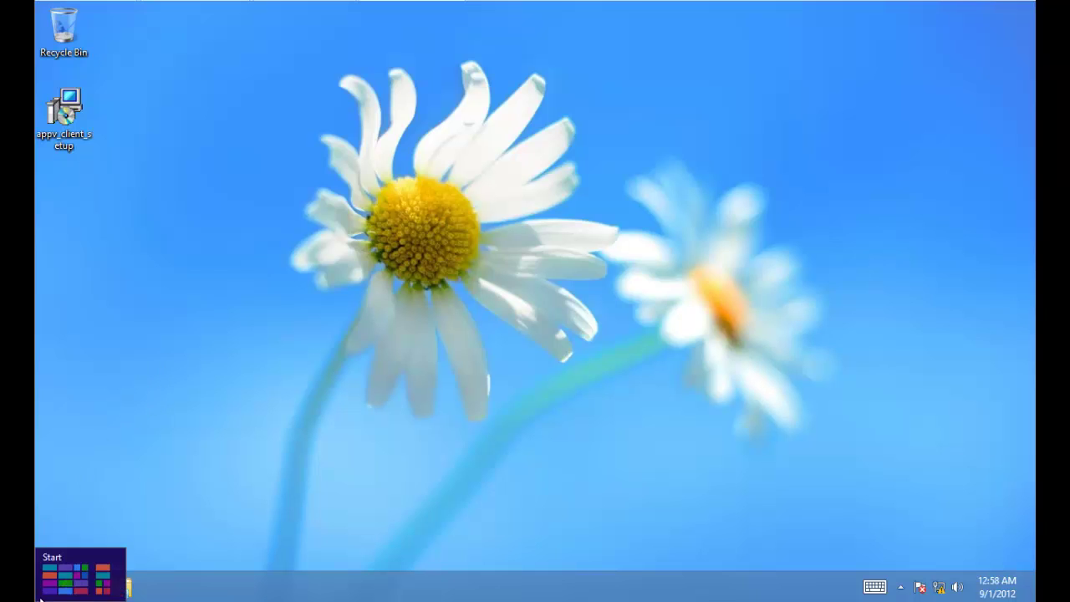
click(40, 594)
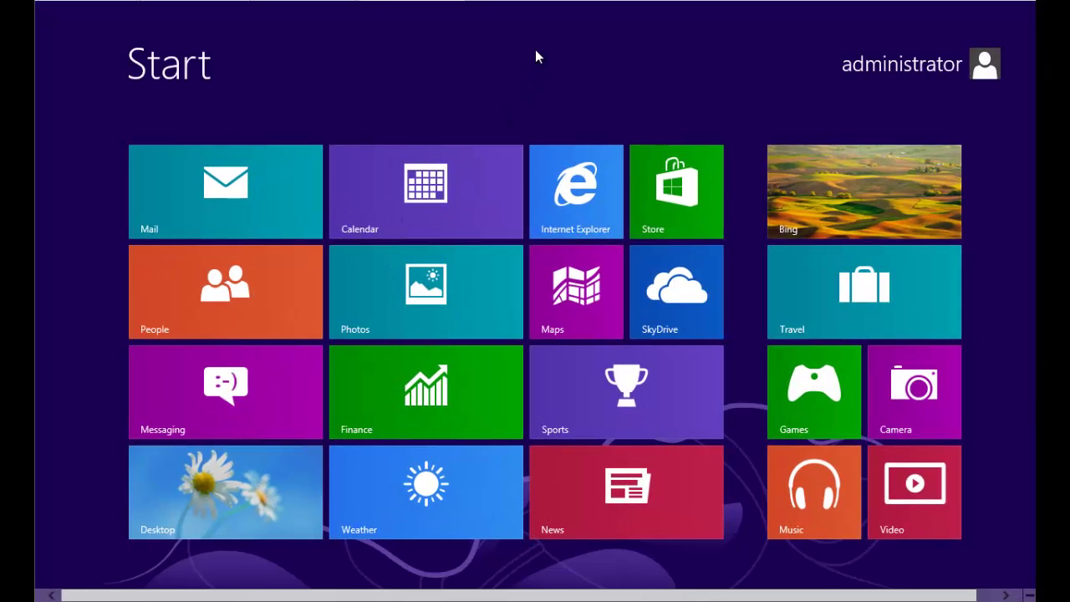
text(appwiz.cp)
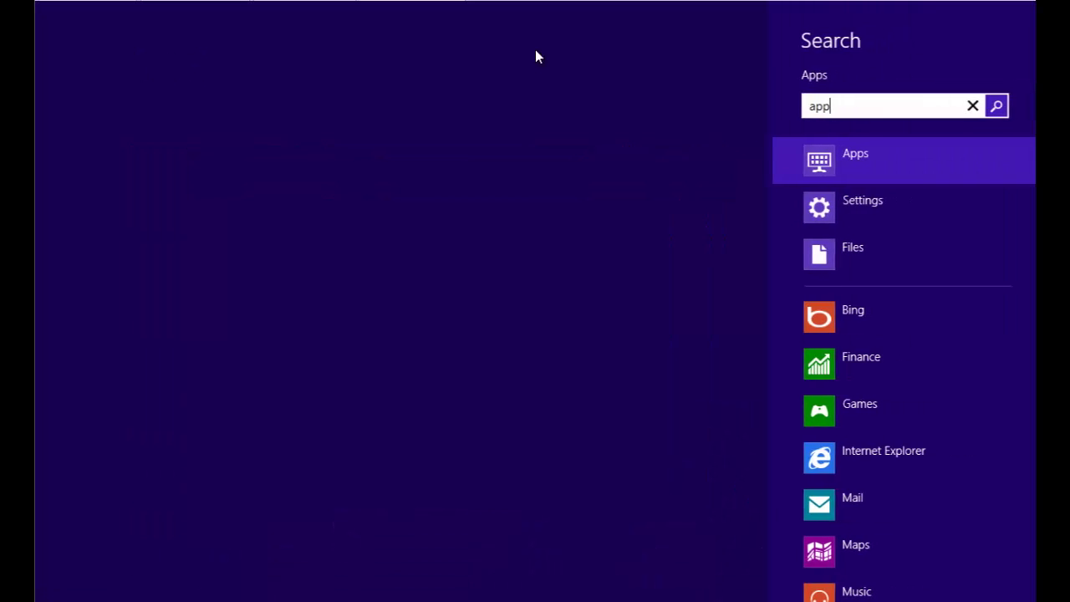
text(l)
key(Return)
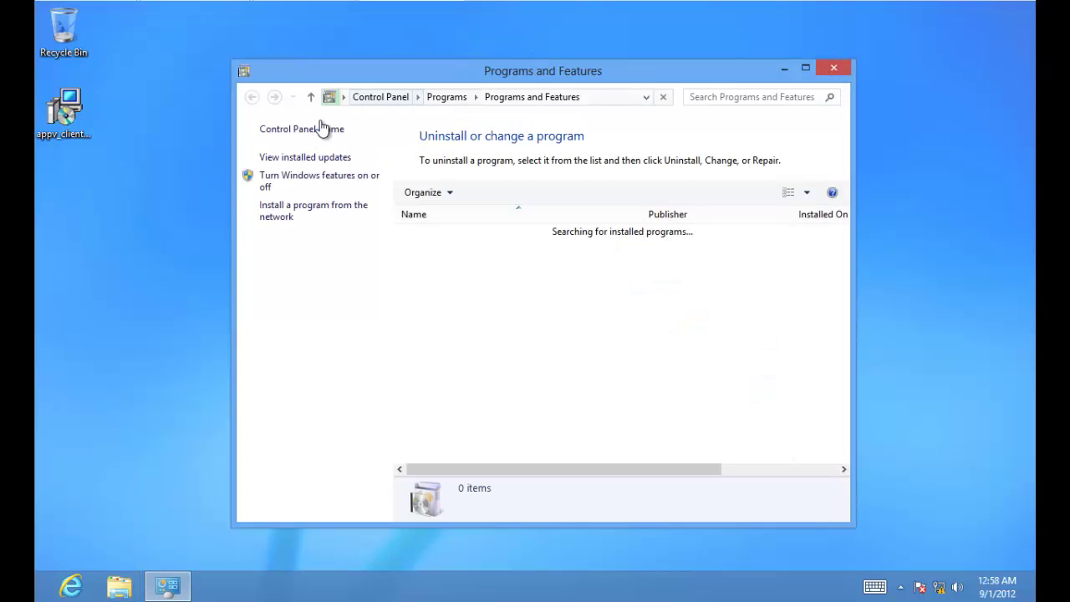
Step: Enable the Telnet Client Windows feature, downloading the required files from Windows Update
click(331, 184)
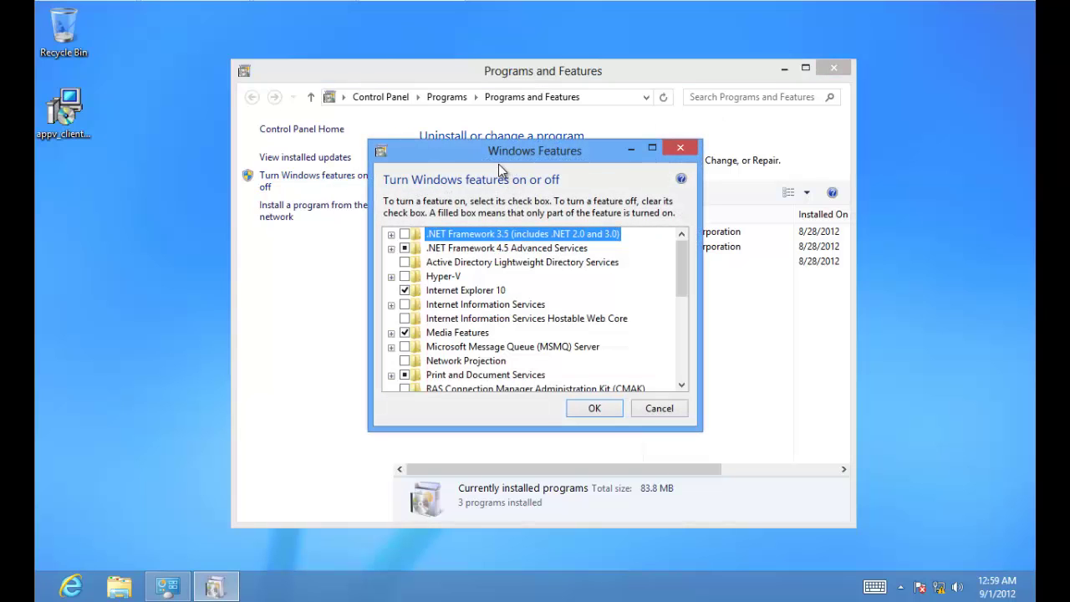
click(390, 234)
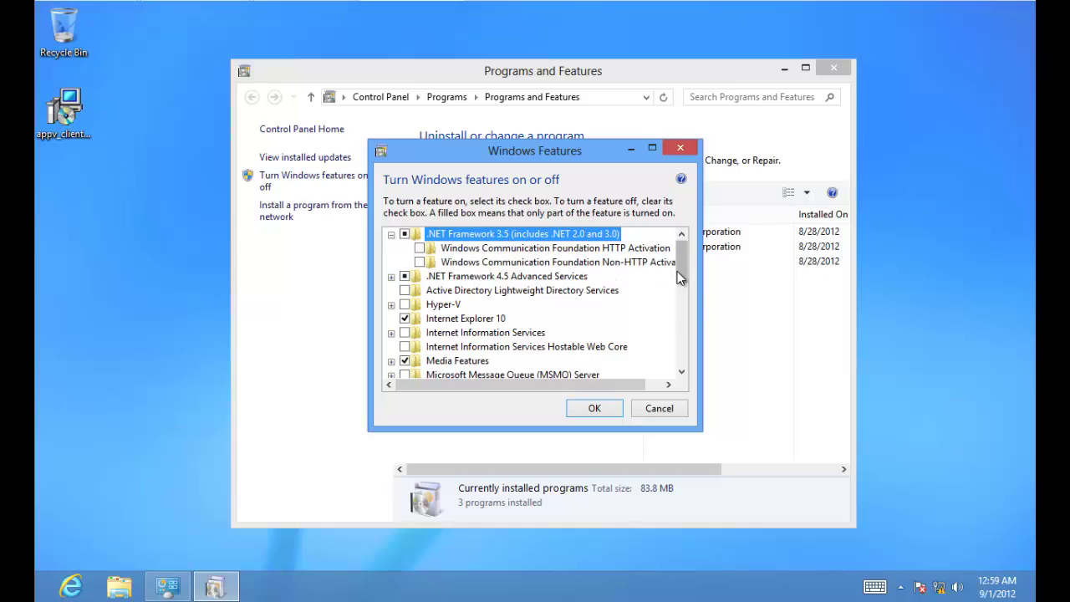
drag(686, 265, 686, 332)
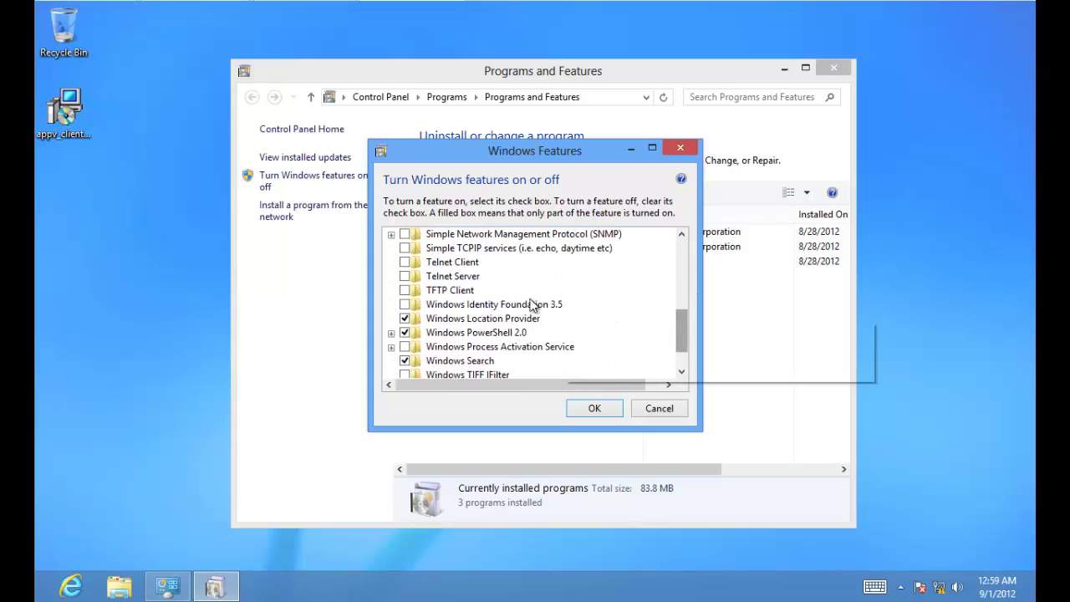
click(405, 262)
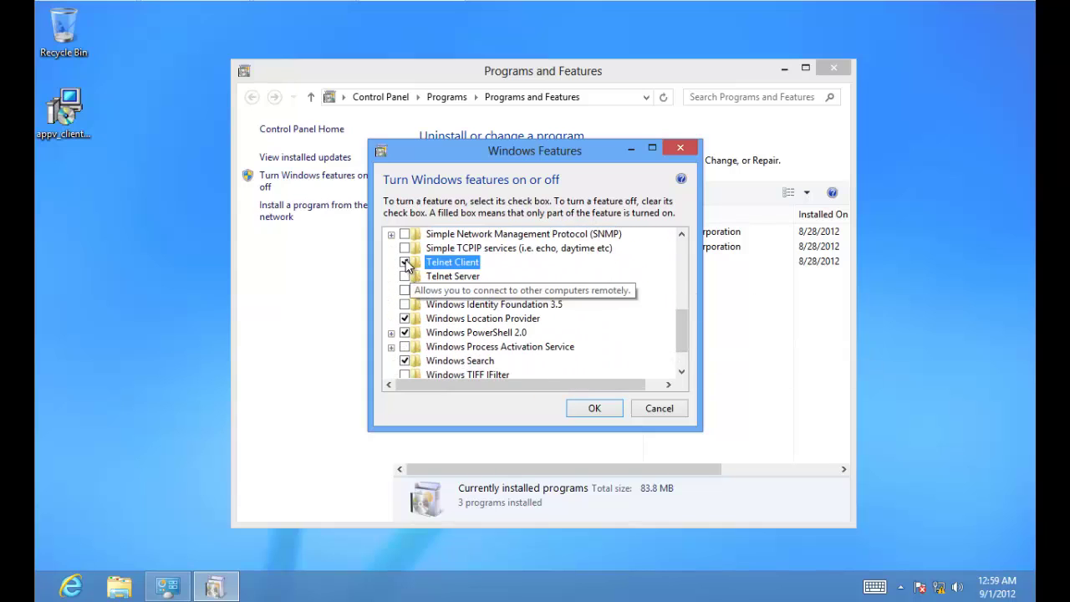
click(594, 409)
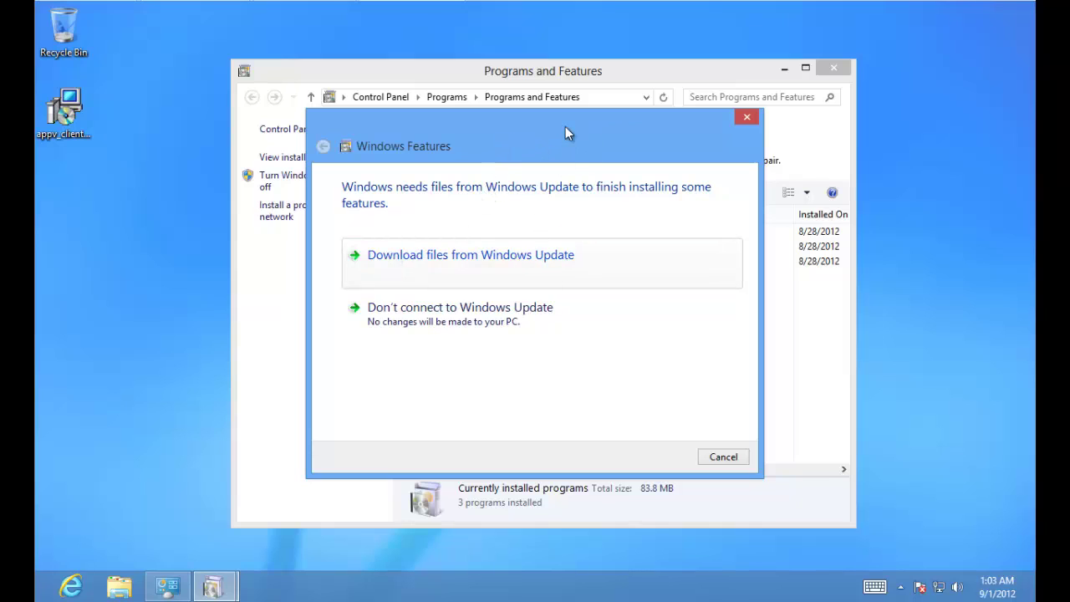
mouse_move(565, 128)
mouse_down()
mouse_move(629, 262)
mouse_move(821, 178)
mouse_move(567, 106)
mouse_move(555, 122)
mouse_up()
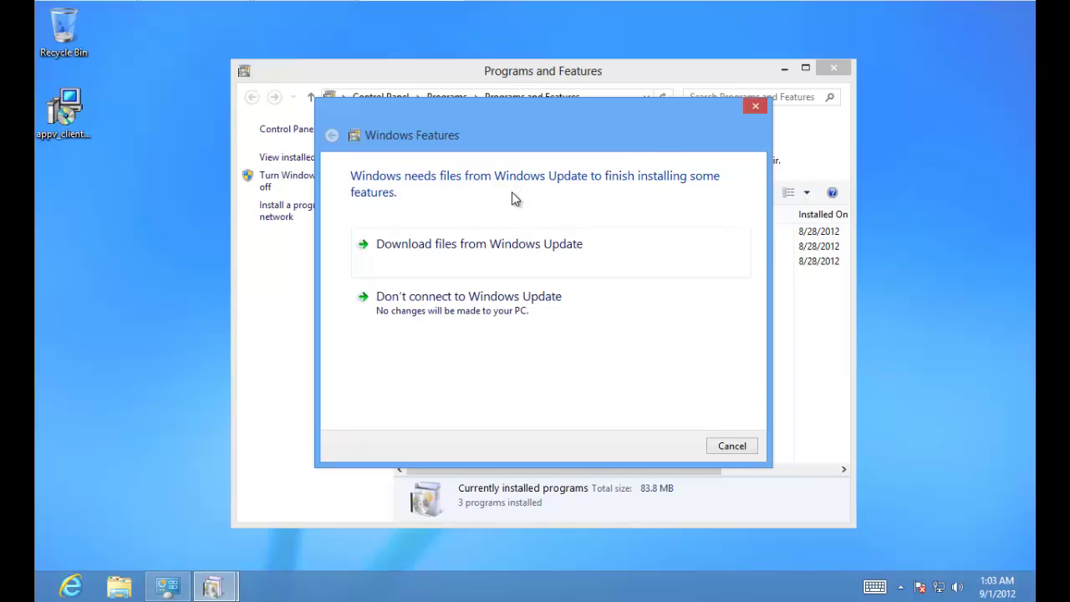
click(463, 247)
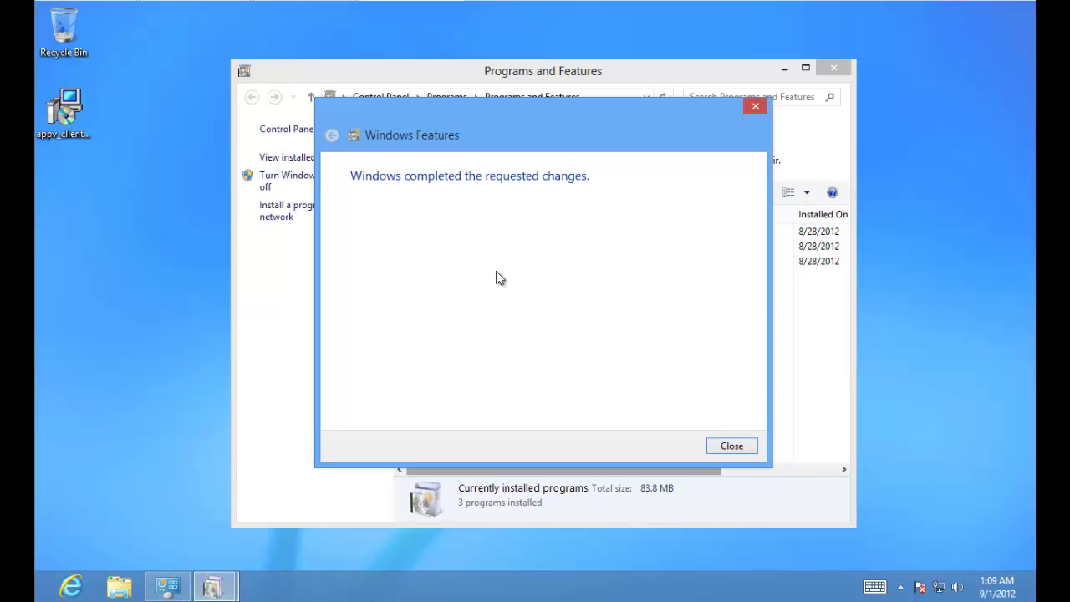
click(732, 447)
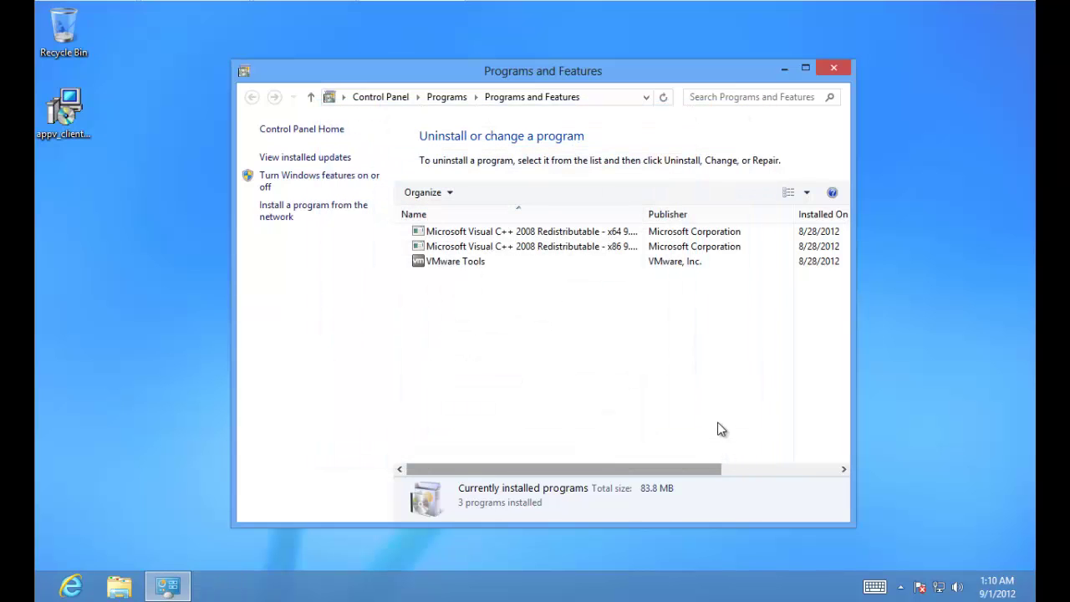
Step: Run appv_client_setup as administrator and install the App-V client with the licence accepted and Microsoft Update on
click(784, 68)
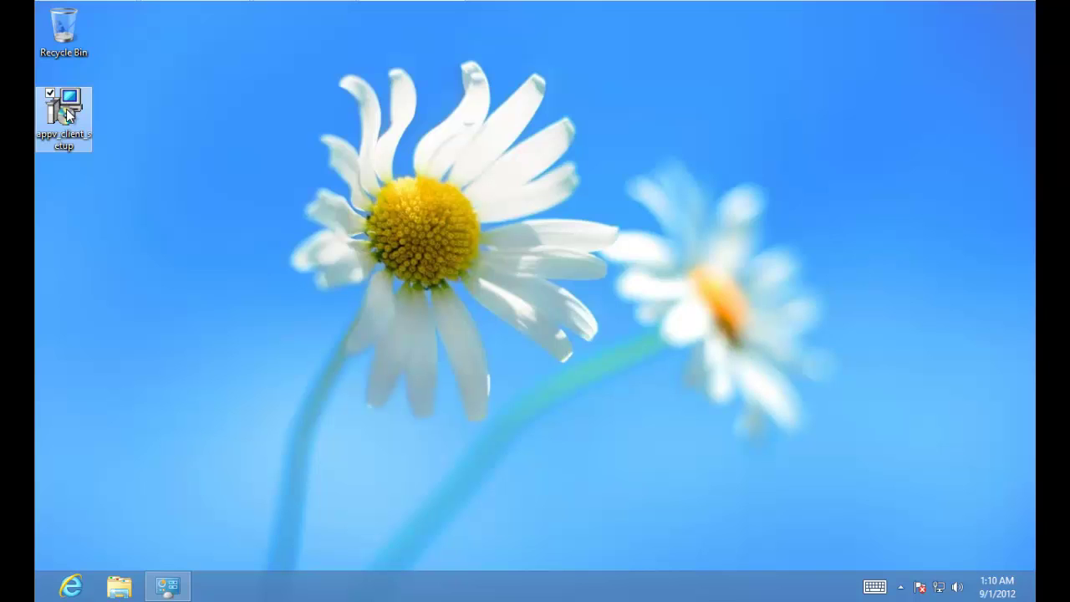
right_click(81, 123)
click(114, 154)
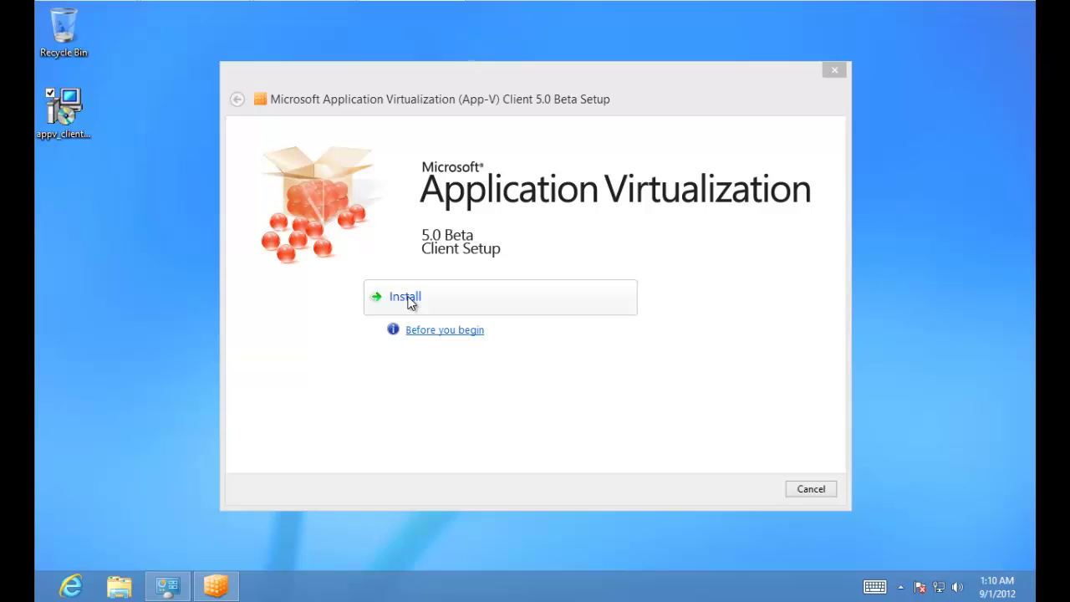
click(409, 301)
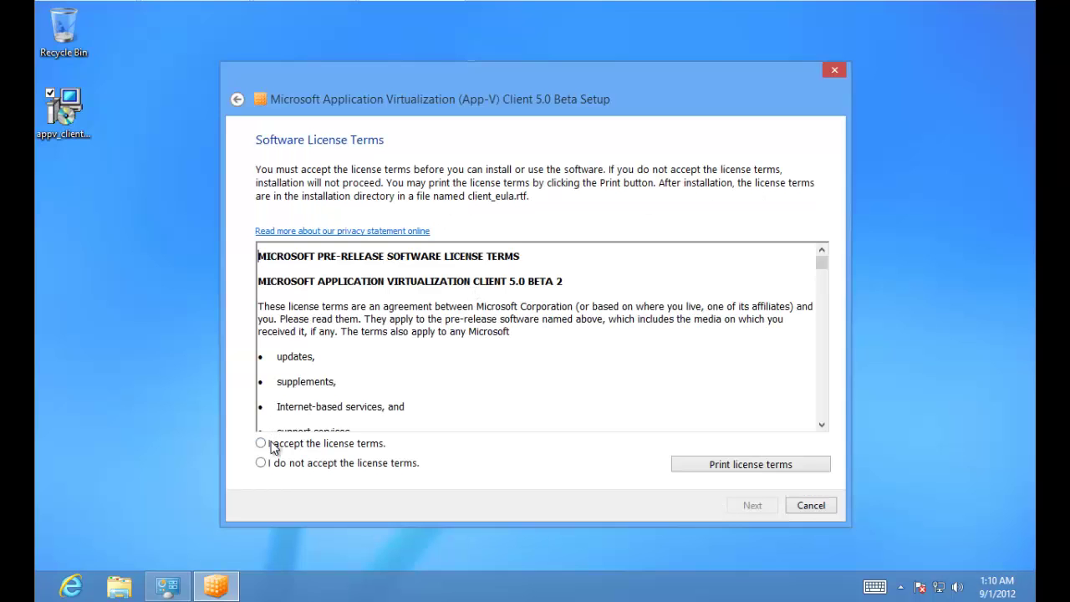
click(273, 444)
click(752, 507)
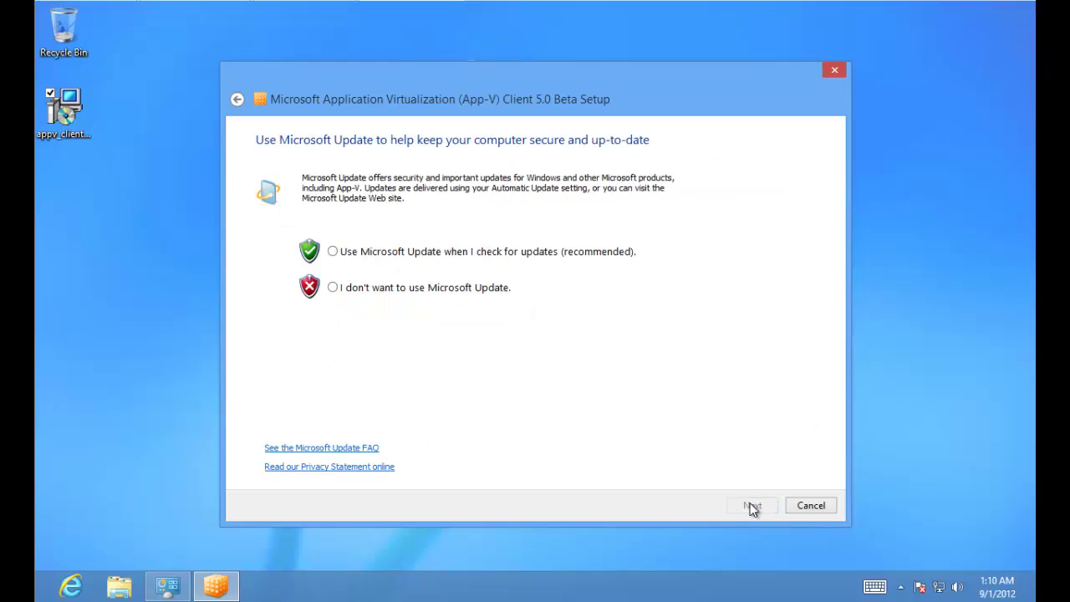
click(346, 254)
click(758, 506)
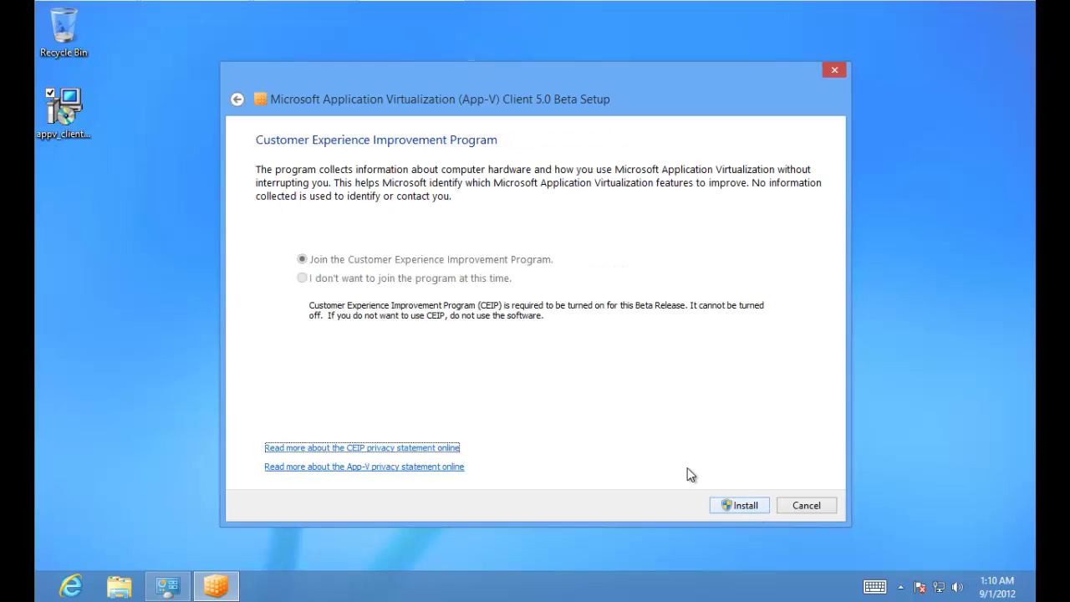
click(733, 504)
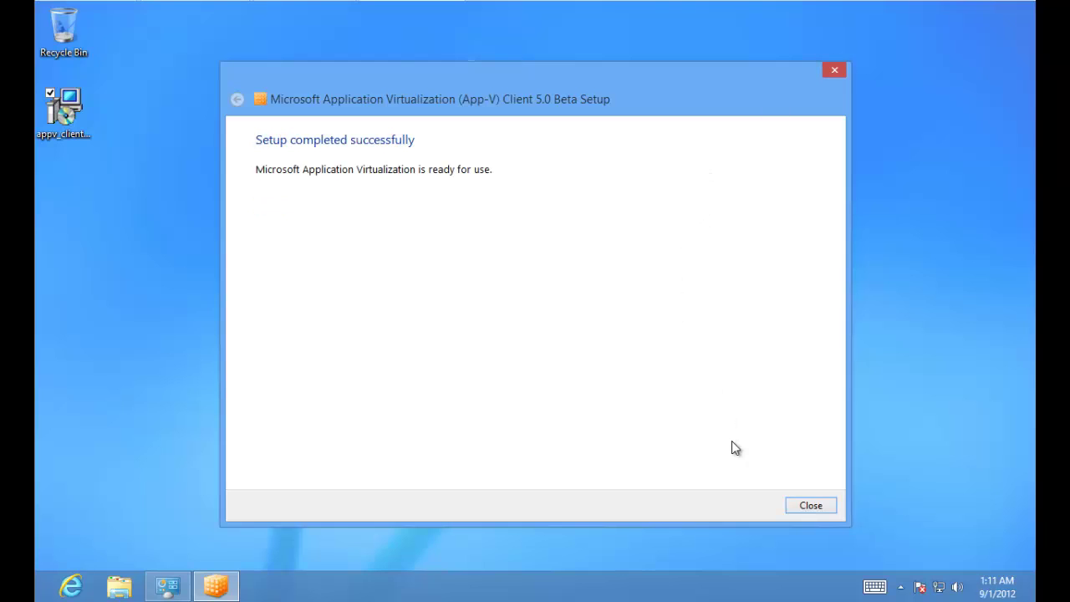
click(809, 506)
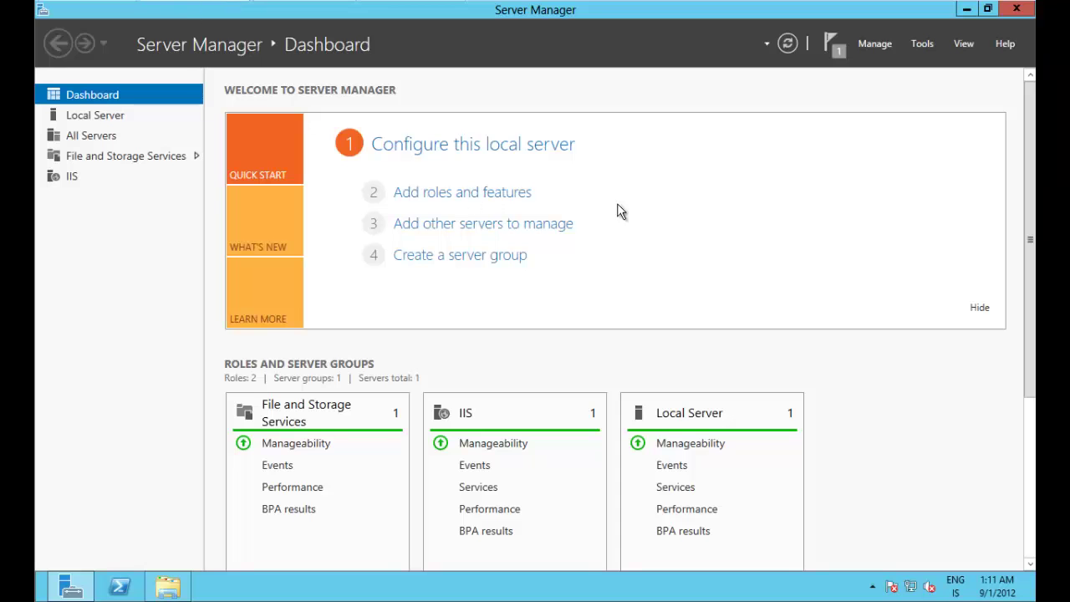
Step: Confirm the feature installation succeeded, minimize Server Manager, and select the vcredist_x64 installer
click(830, 46)
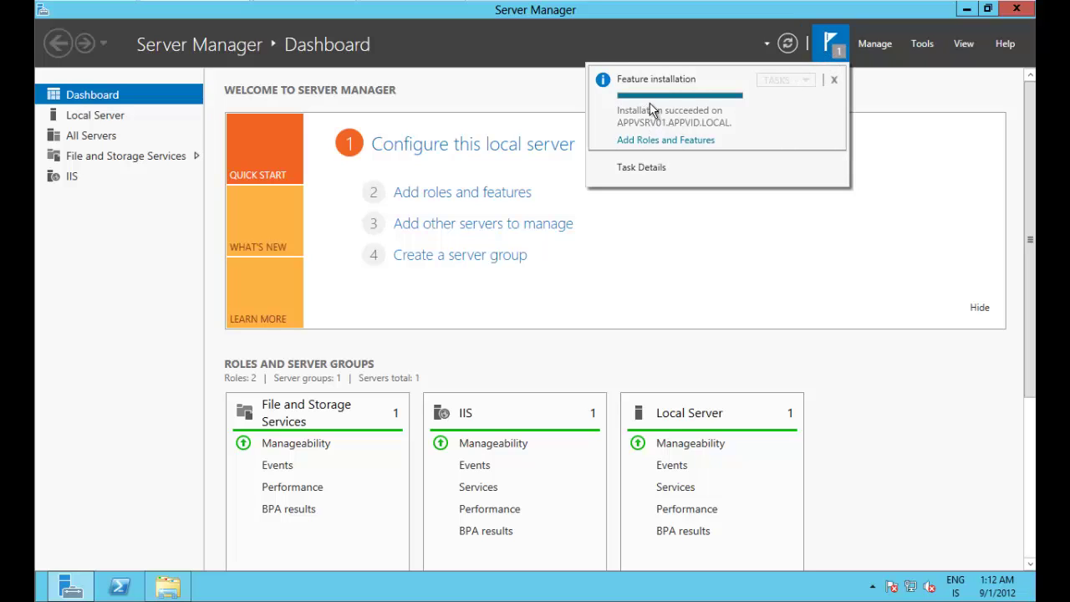
click(883, 232)
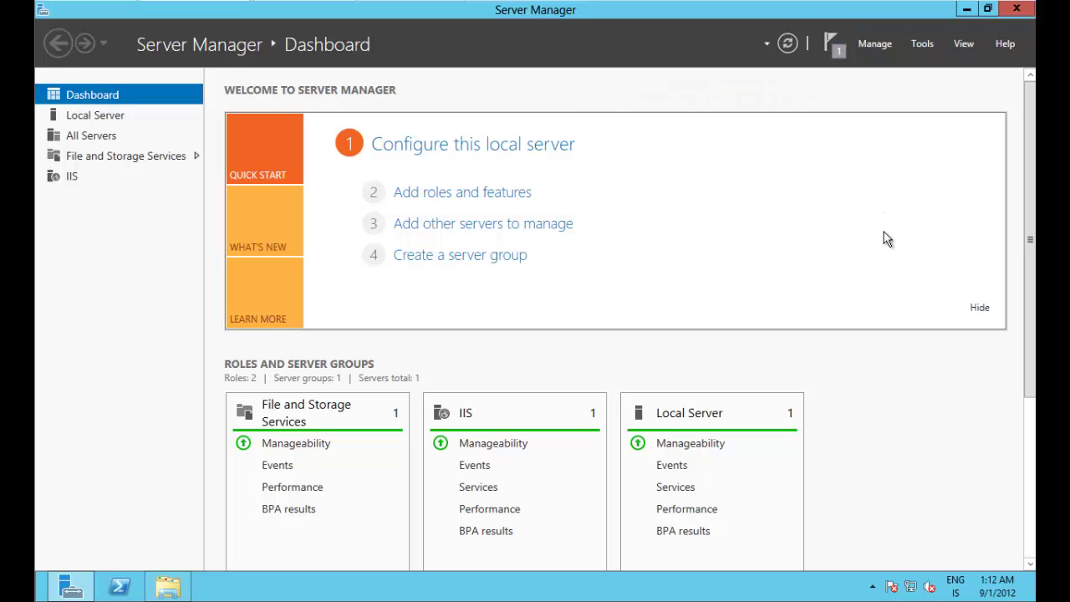
click(967, 10)
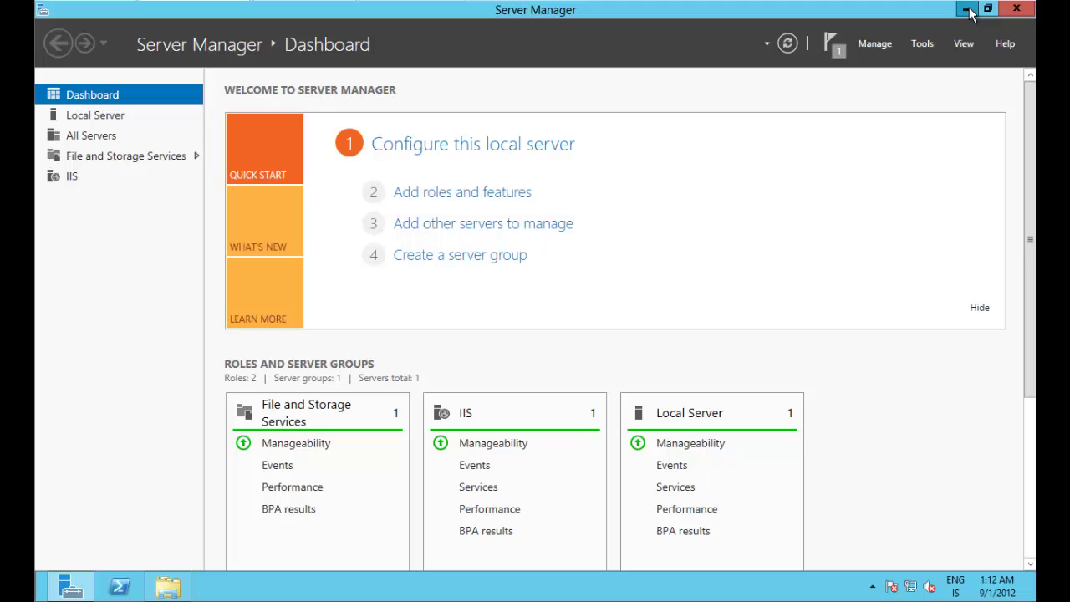
click(117, 105)
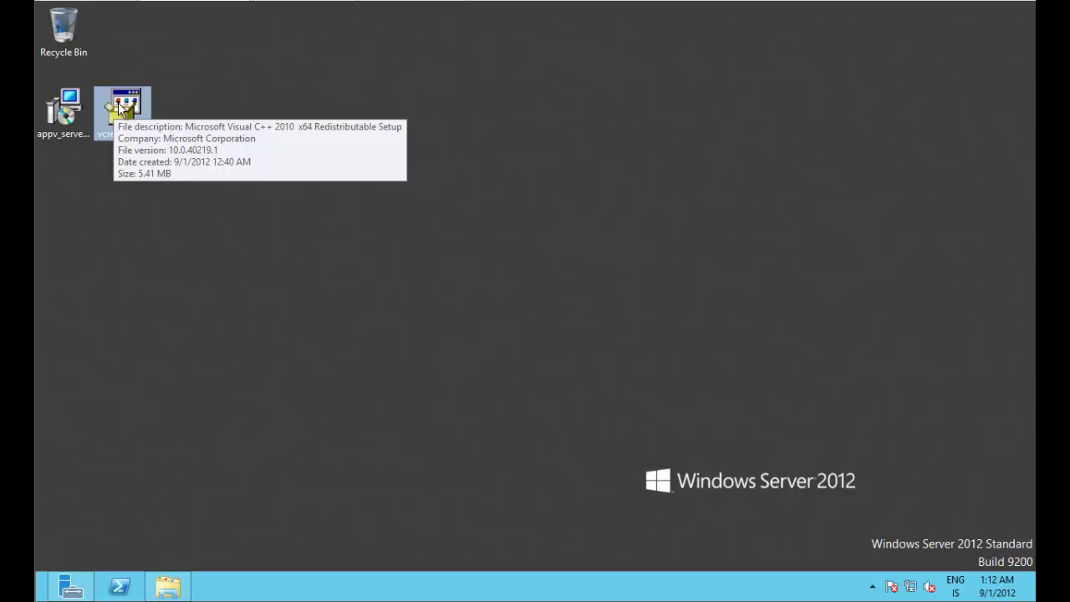
Step: Run vcredist_x64 as administrator, accept the licence and data-collection options, and install Visual C++ 2010 x64
right_click(121, 109)
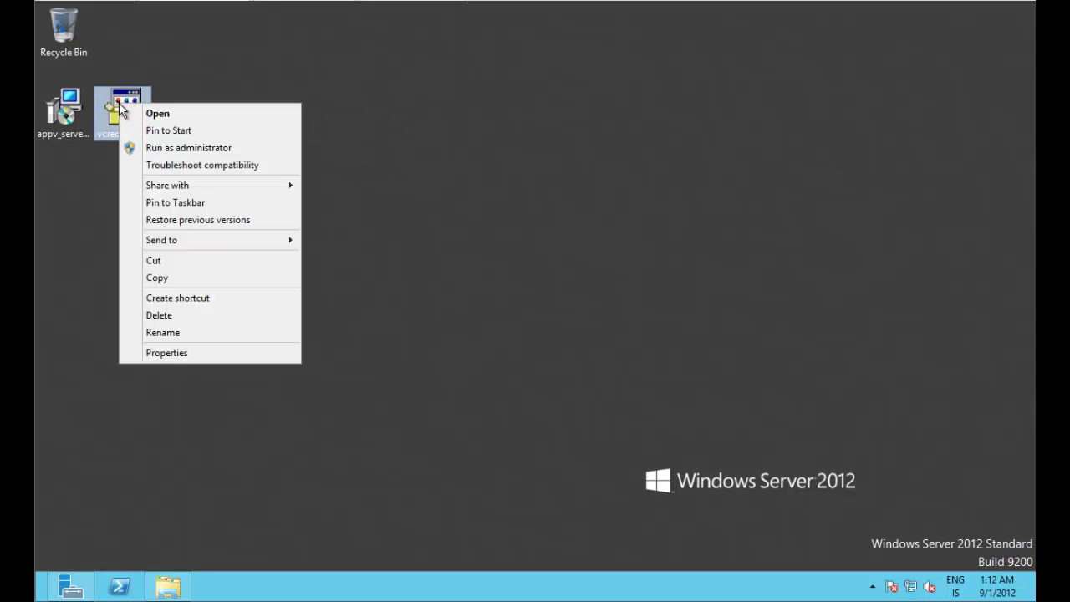
click(163, 148)
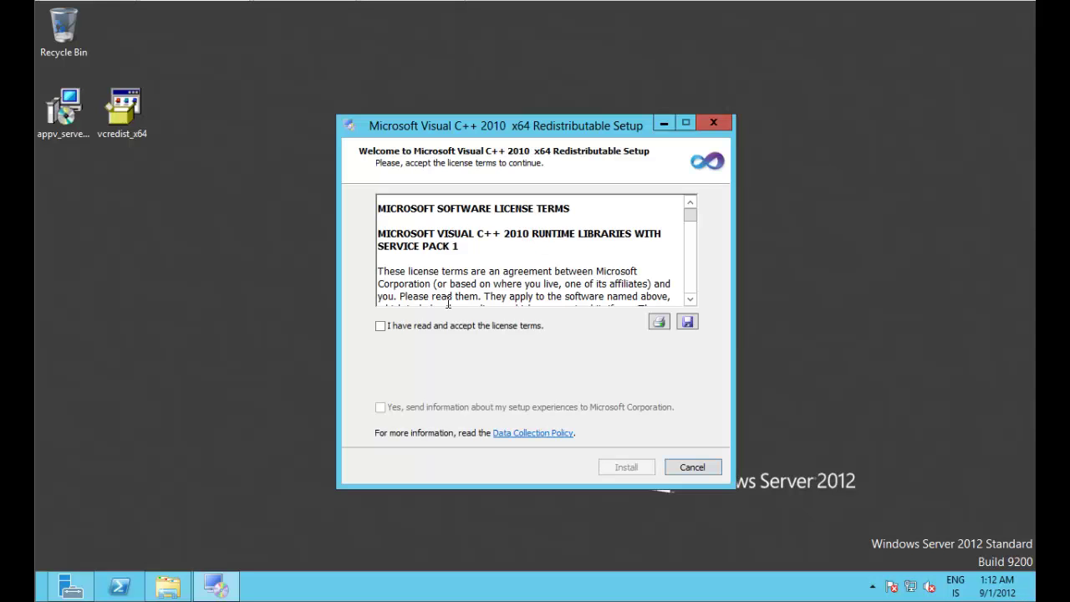
click(401, 327)
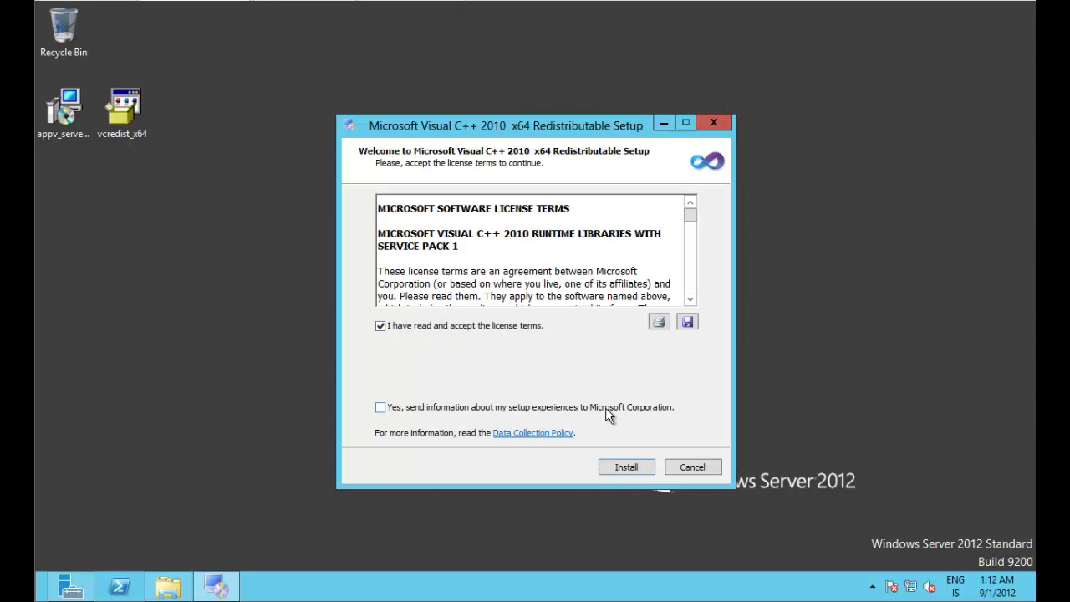
click(387, 408)
click(627, 467)
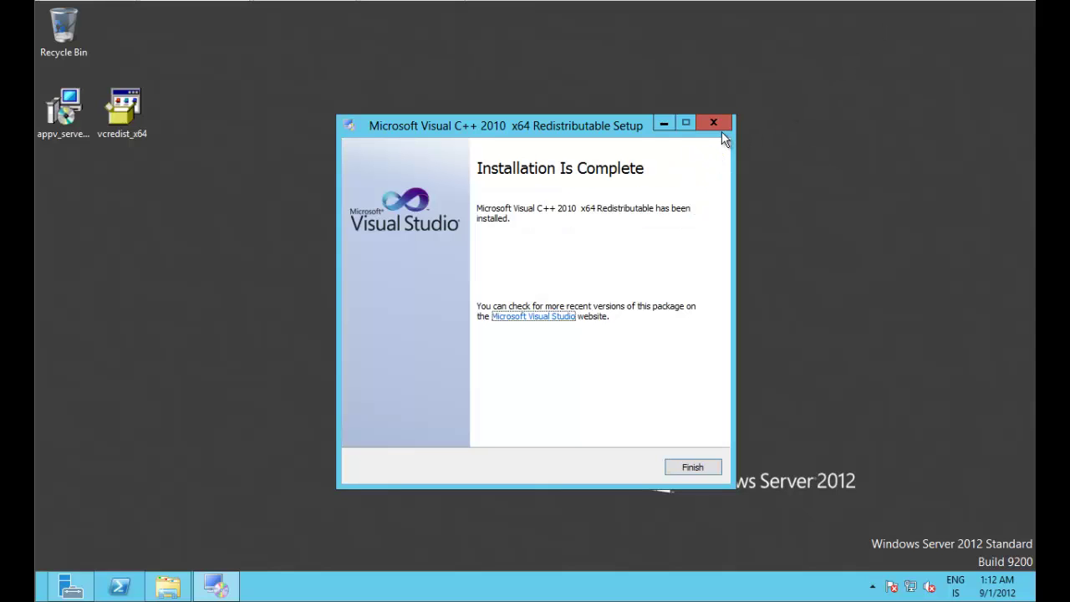
click(693, 468)
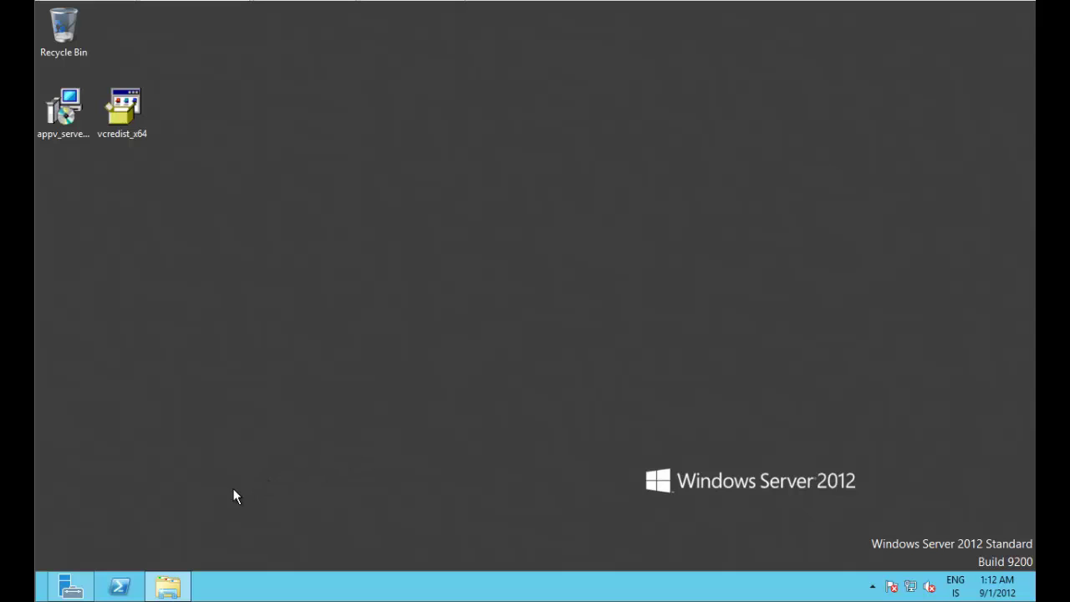
Step: Review the IIS and Local Server pages in Server Manager, then launch IIS Manager from Start
click(71, 587)
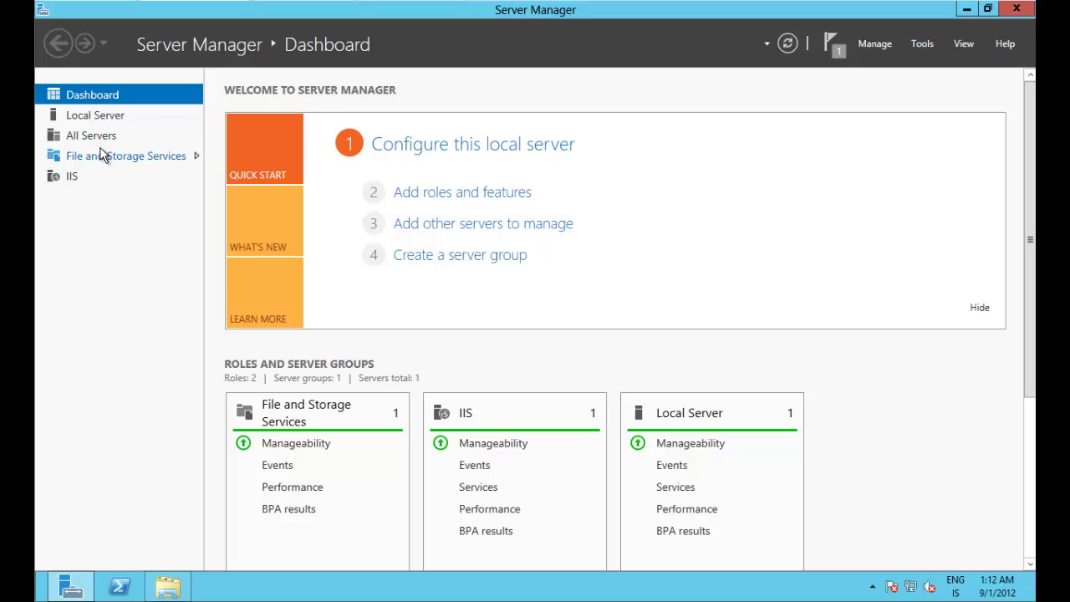
click(139, 181)
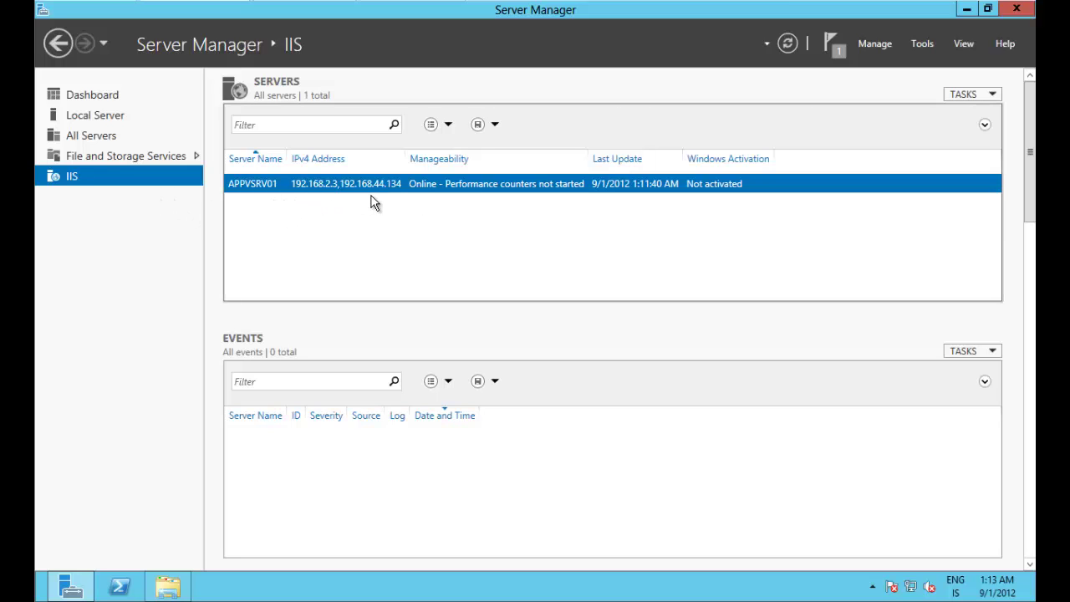
click(116, 122)
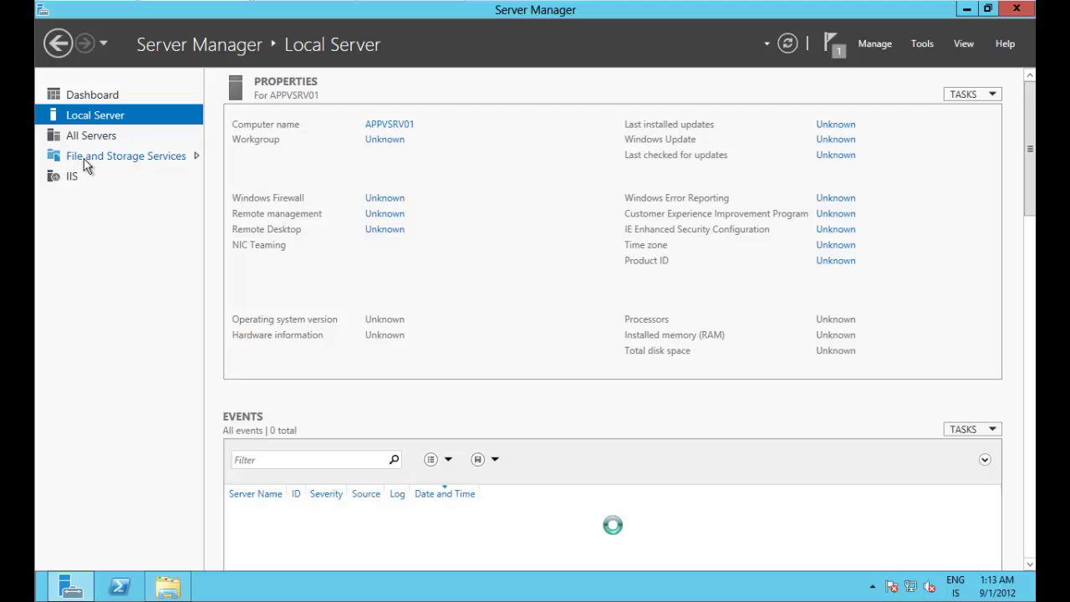
click(82, 180)
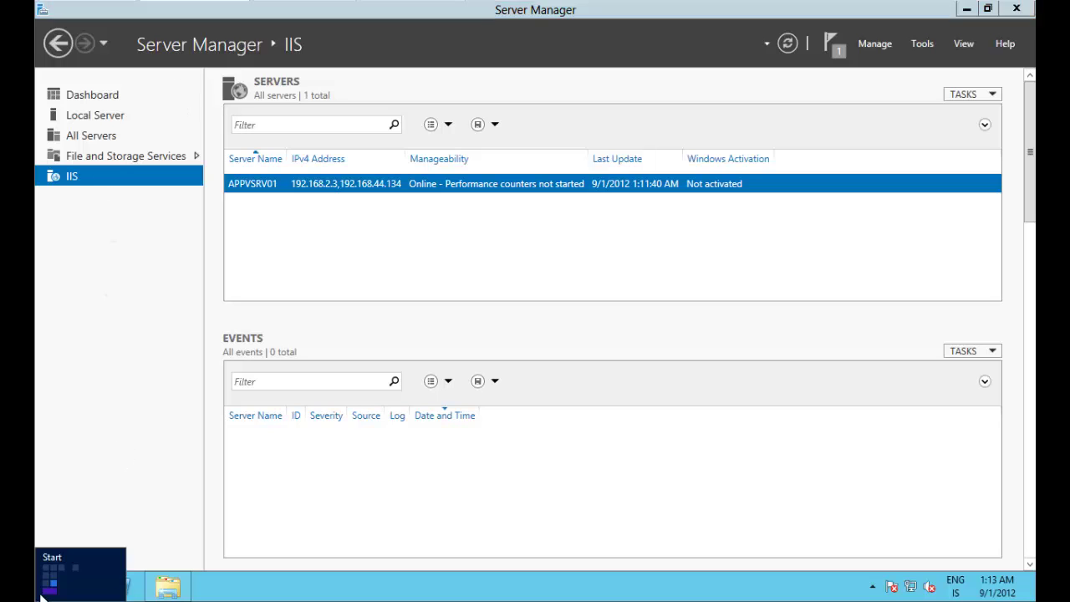
click(41, 596)
click(531, 220)
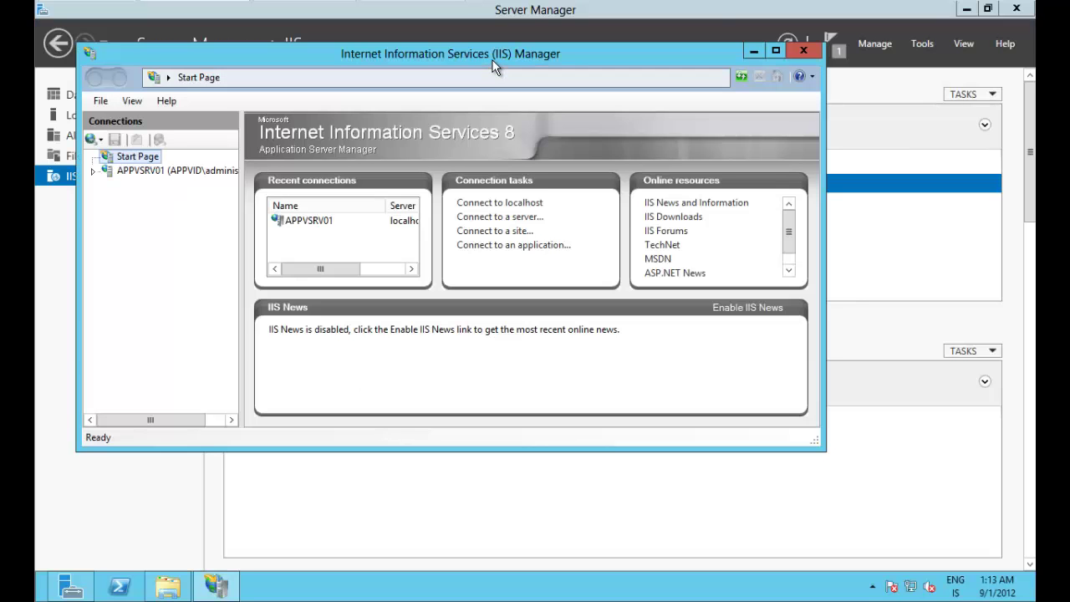
Step: Maximize IIS Manager, dismiss the Web Platform prompt, and select the Default Web Site
double_click(493, 58)
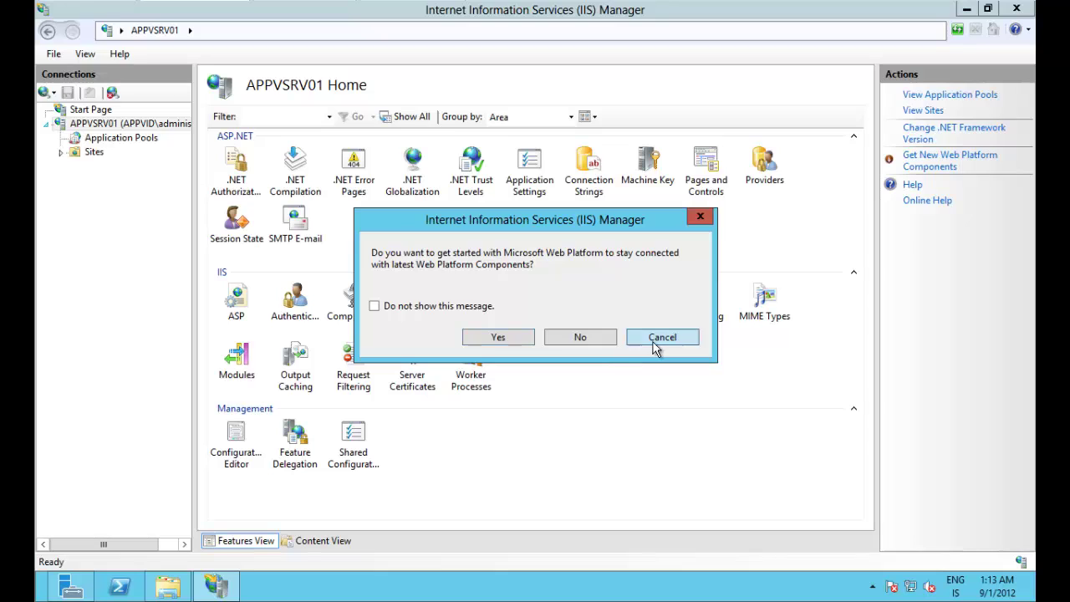
click(662, 336)
click(61, 152)
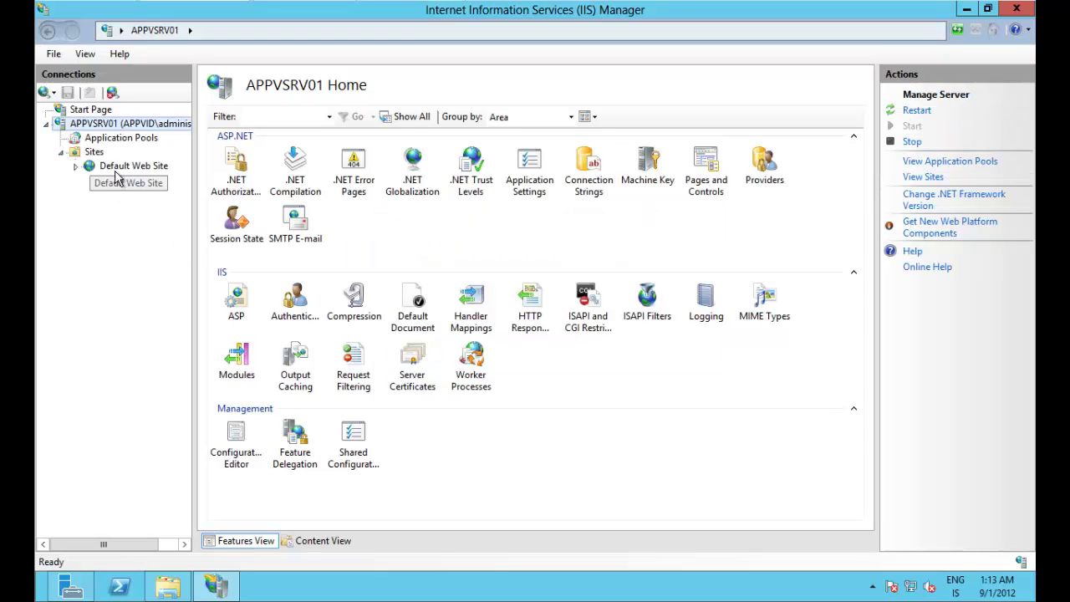
click(117, 166)
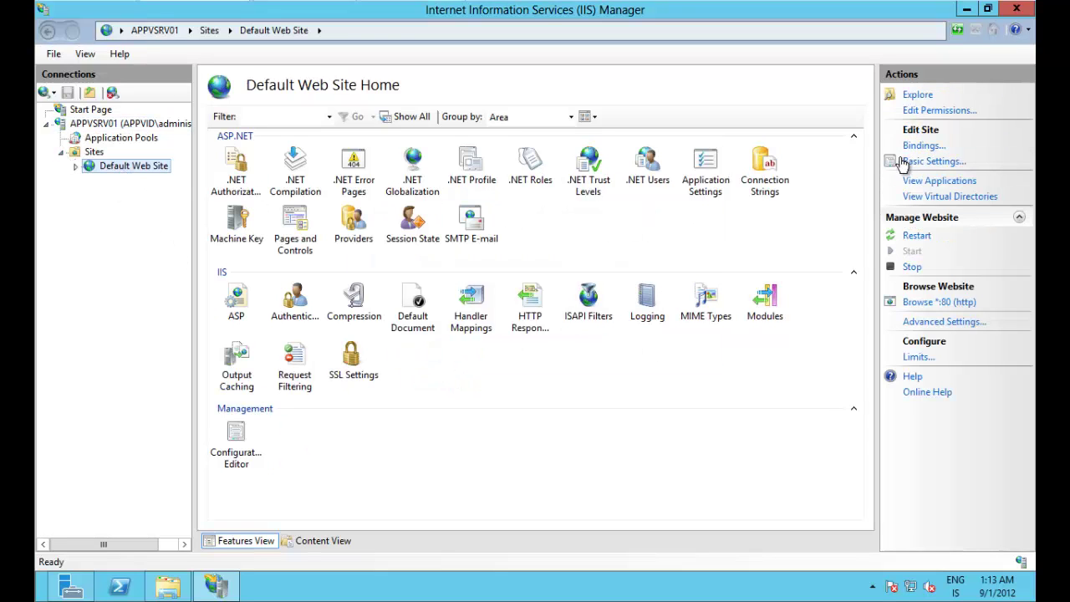
Step: Change the Default Web Site's http binding from port 80 to 85, then minimize both windows
click(923, 146)
click(408, 195)
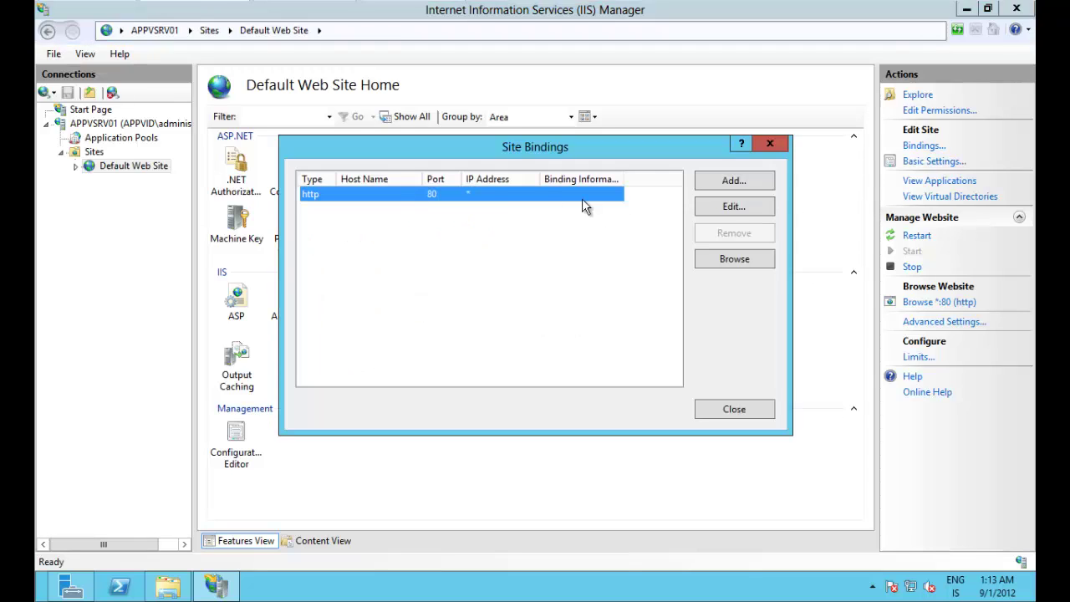
click(734, 206)
key(Tab)
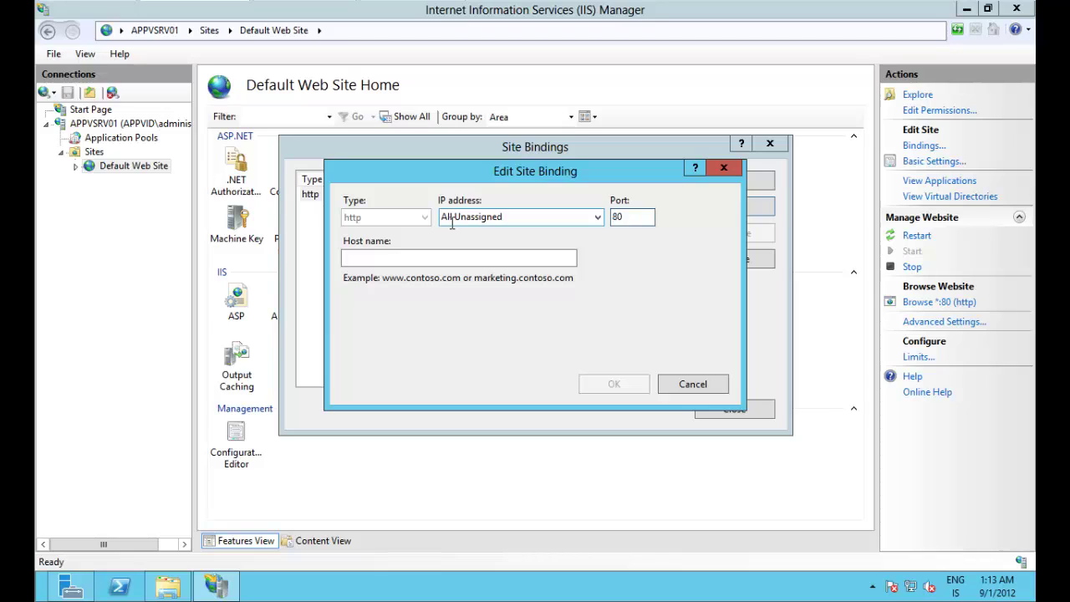
click(649, 212)
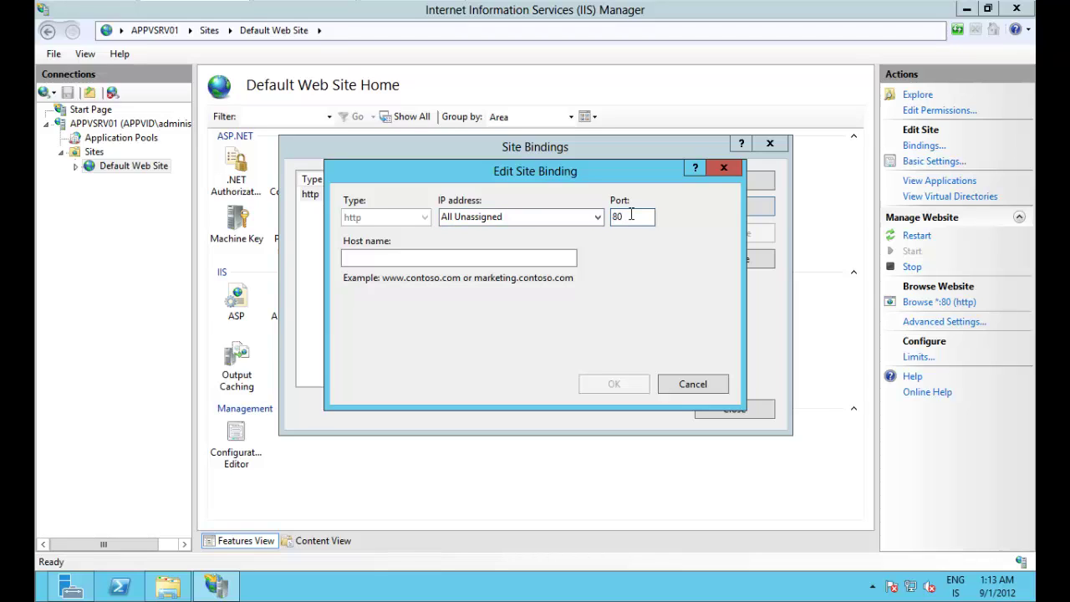
key(BackSpace)
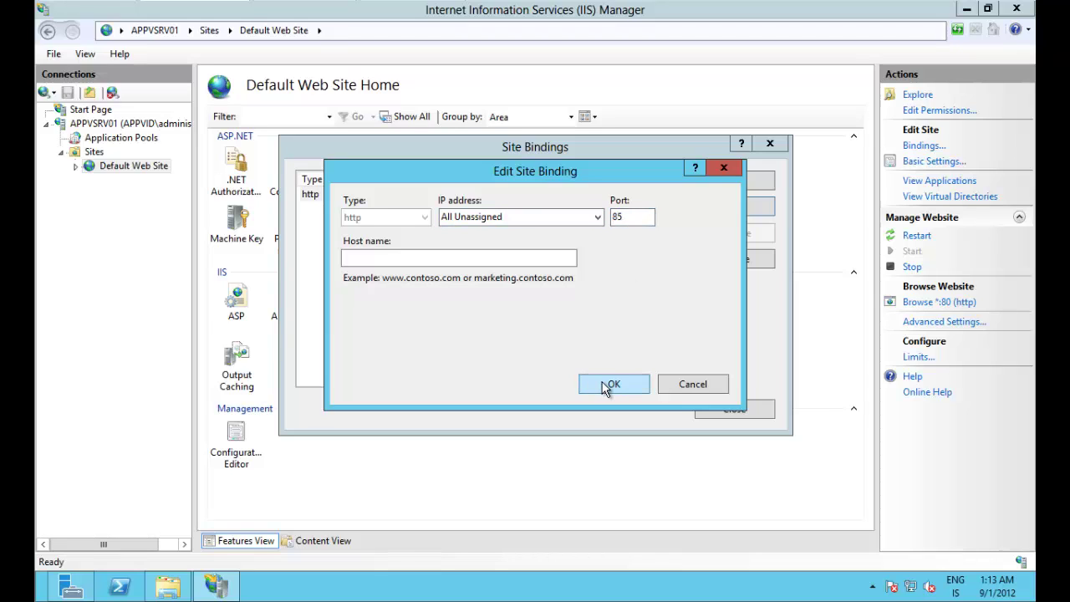
key(Return)
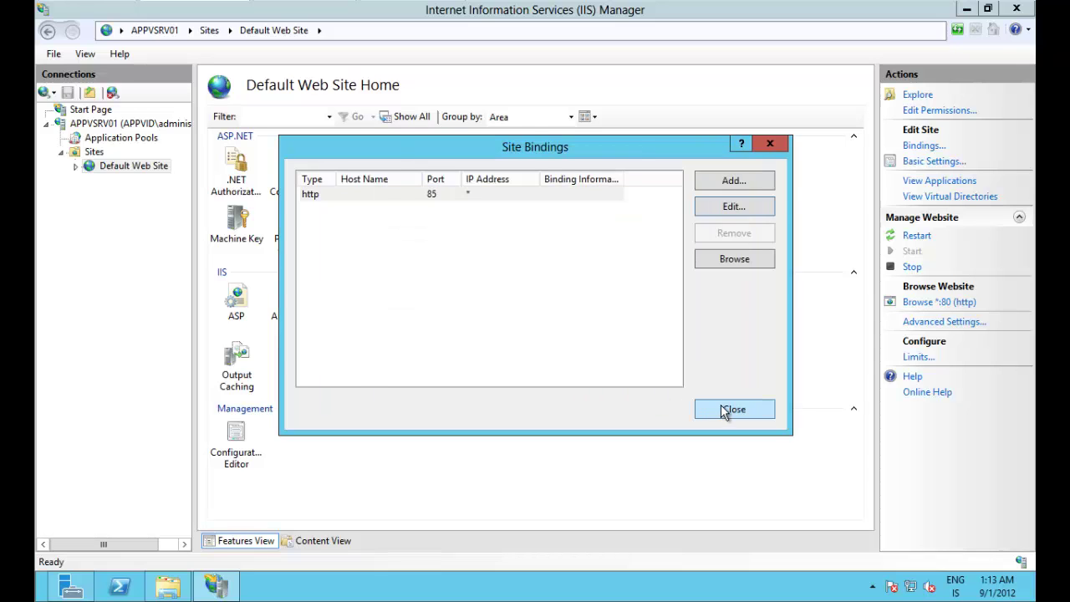
click(721, 406)
click(966, 10)
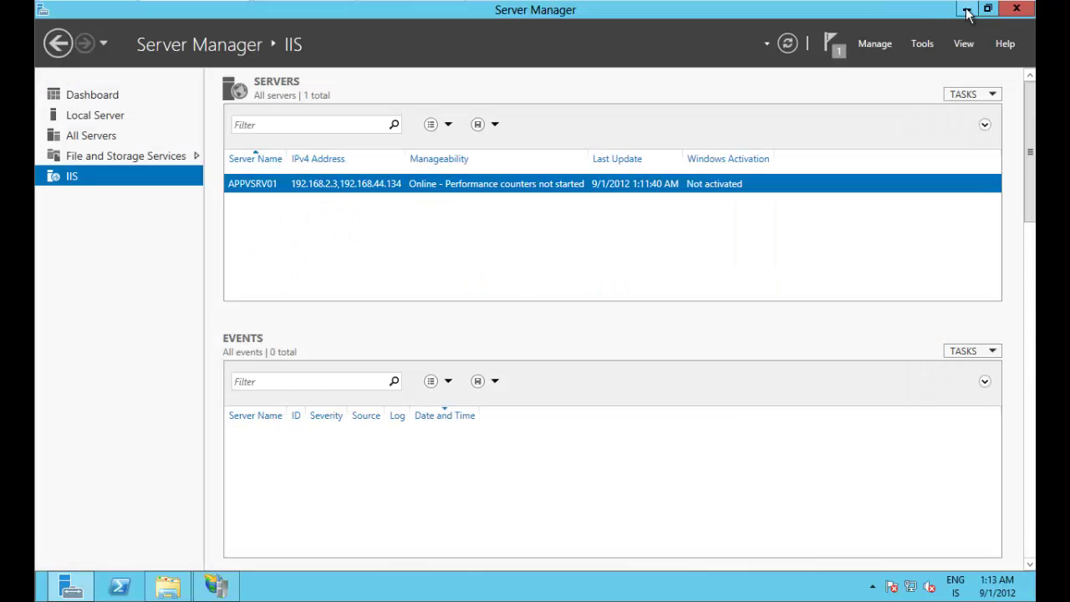
click(966, 10)
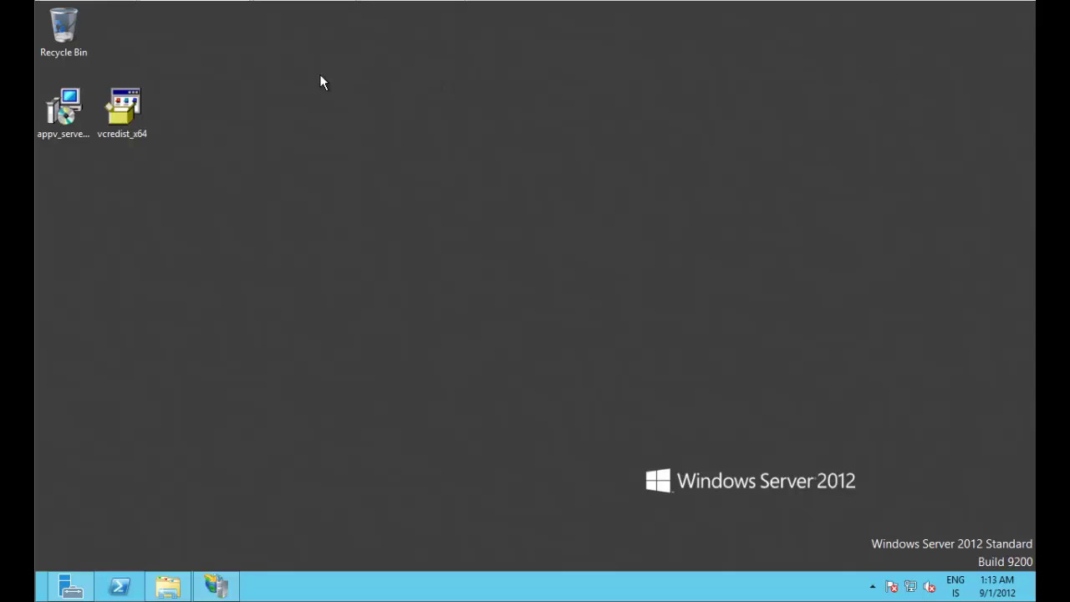
Step: Run appv_server_setup as administrator, accept the licence terms, and continue to Feature Selection
click(82, 118)
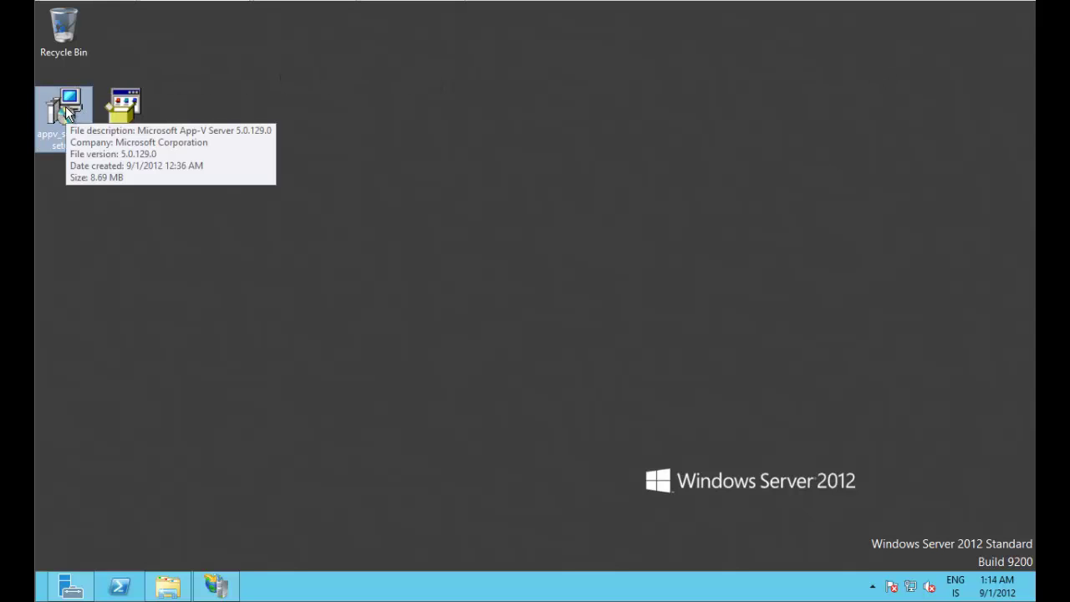
right_click(66, 114)
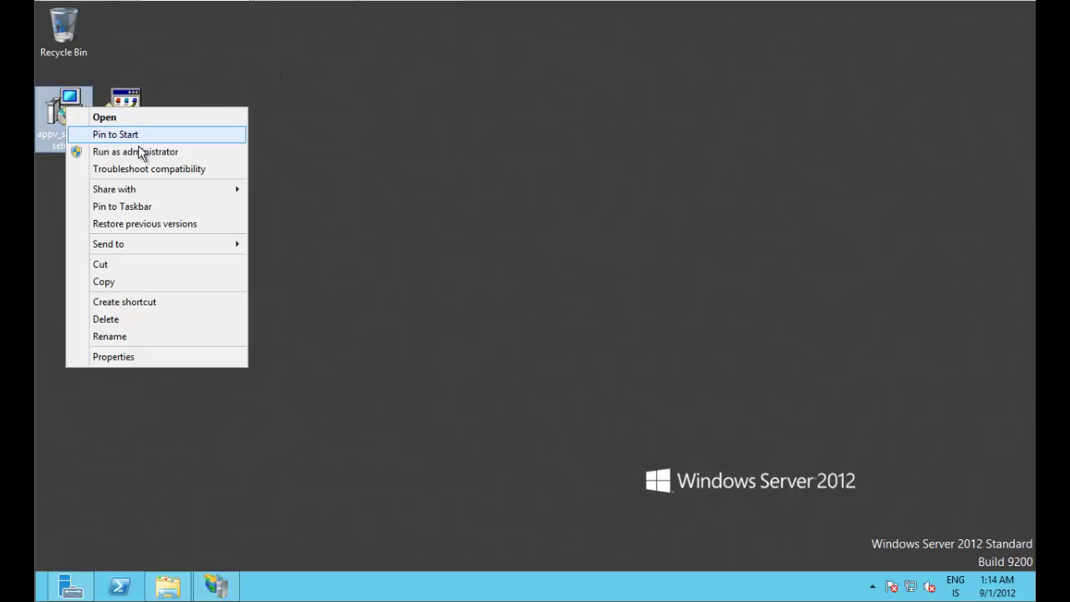
click(210, 159)
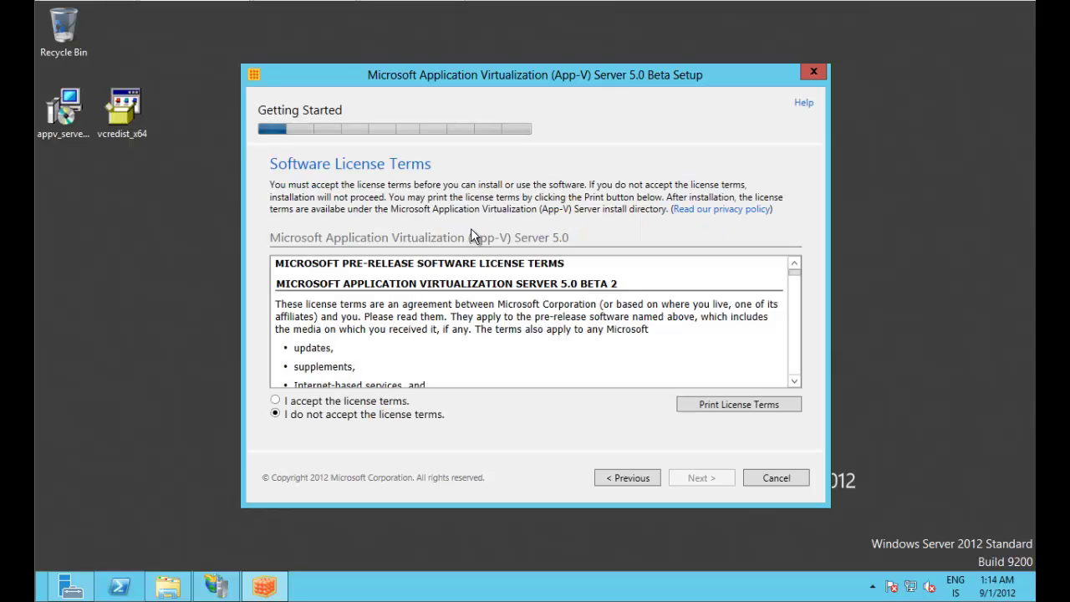
click(309, 401)
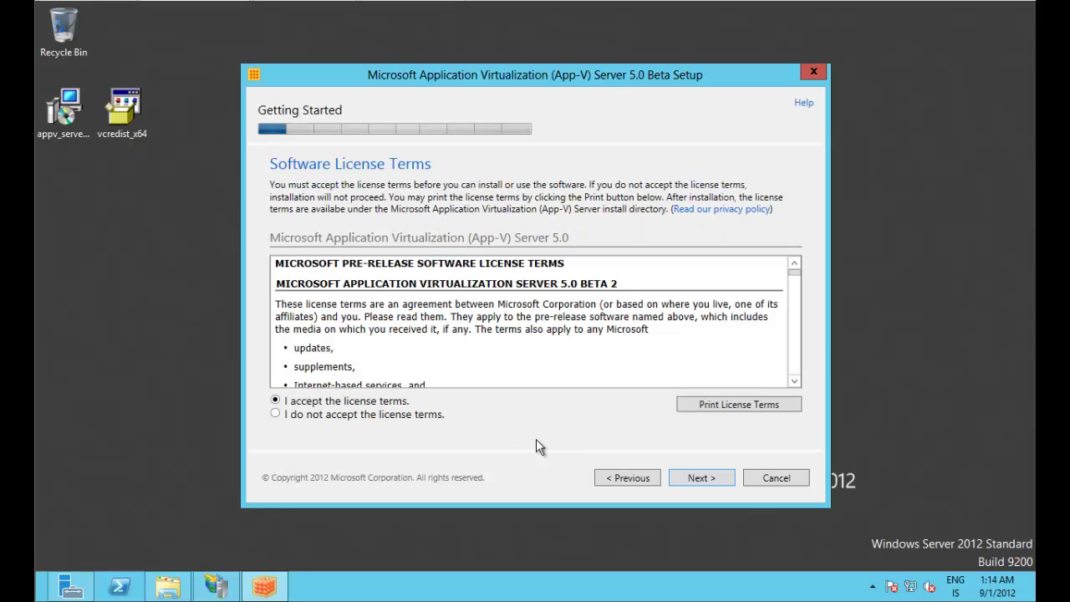
click(694, 480)
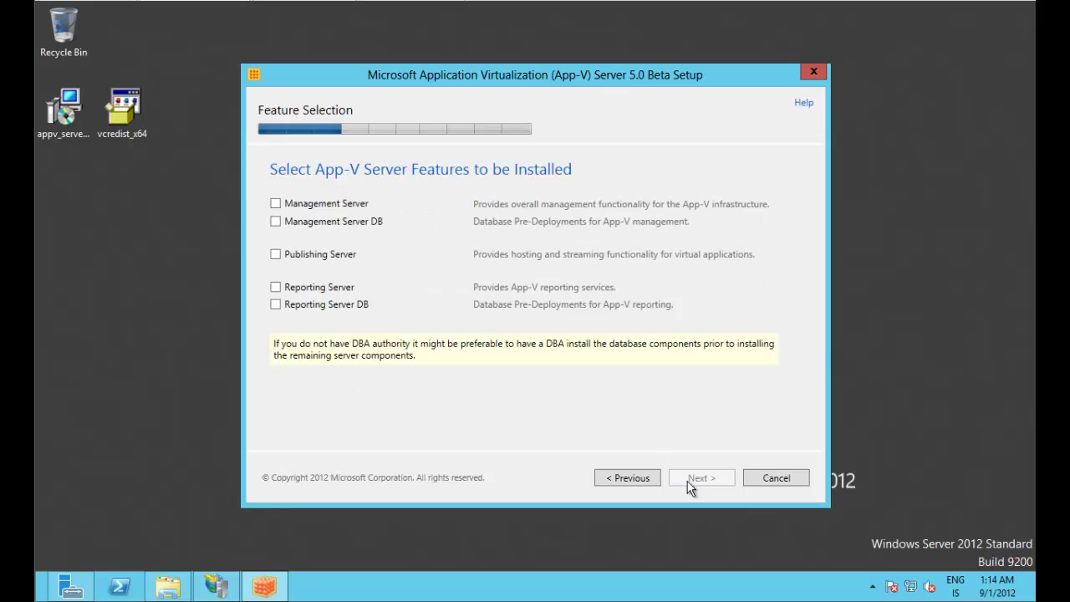
Step: Select the Management Server, Publishing Server and Reporting Server features
click(276, 204)
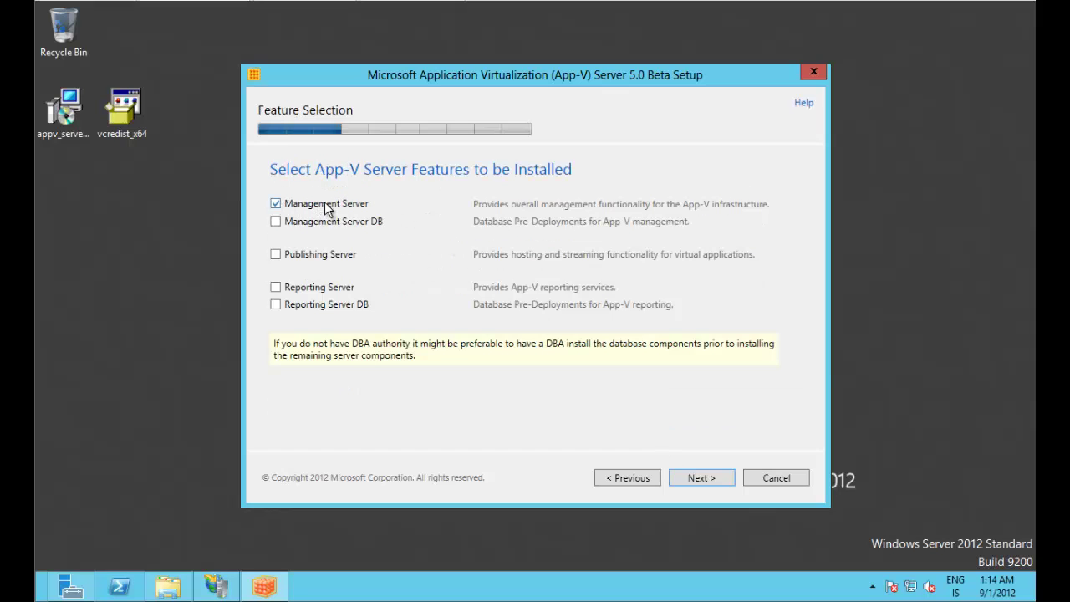
click(275, 254)
click(275, 289)
click(716, 488)
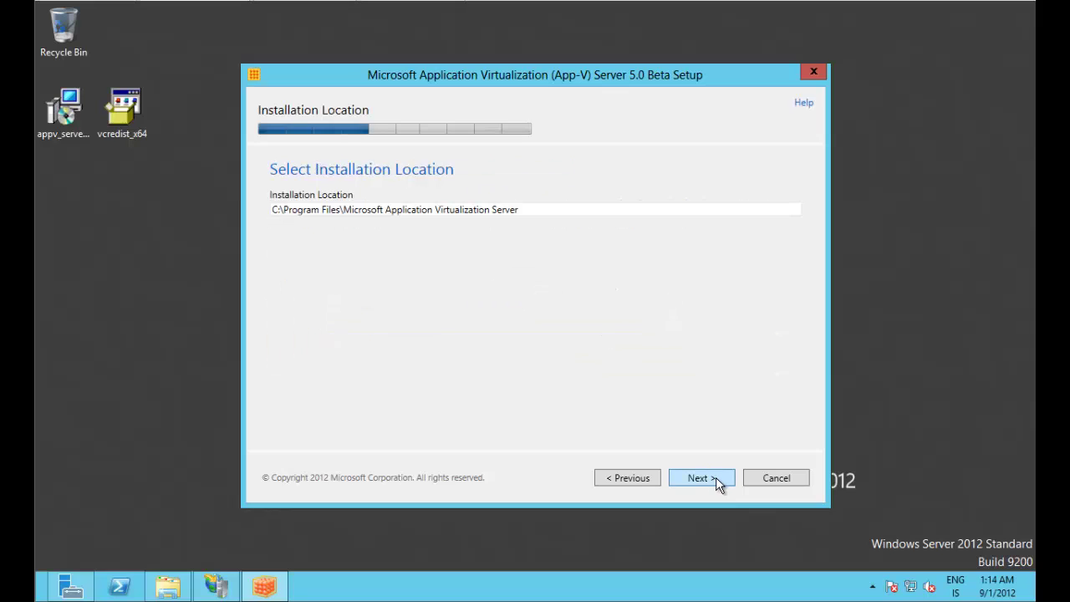
Step: Leave the default installation location unchanged and continue to the database settings
drag(542, 213, 208, 218)
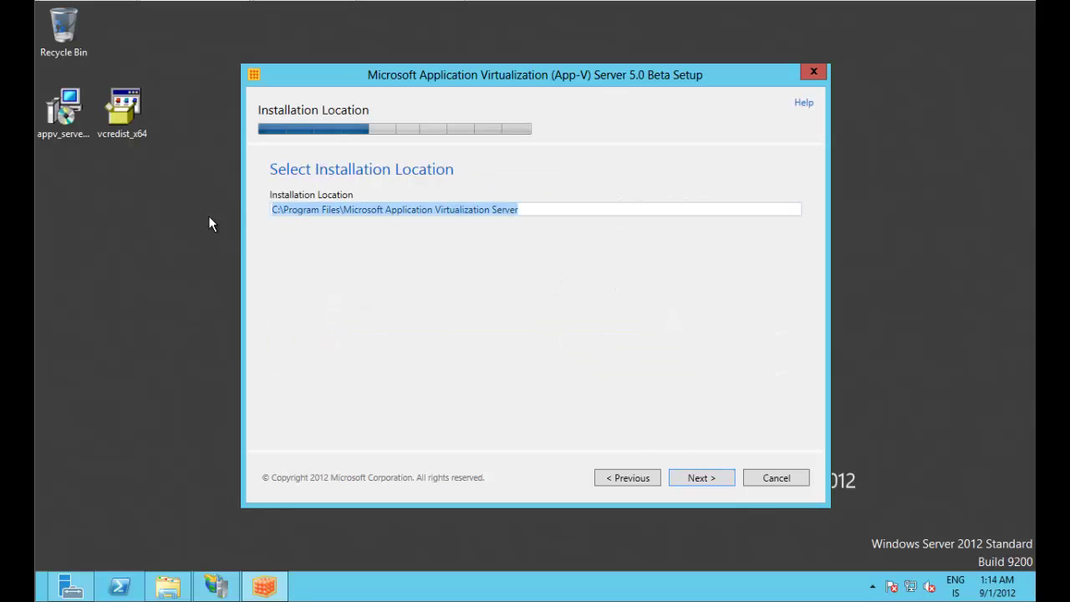
click(530, 209)
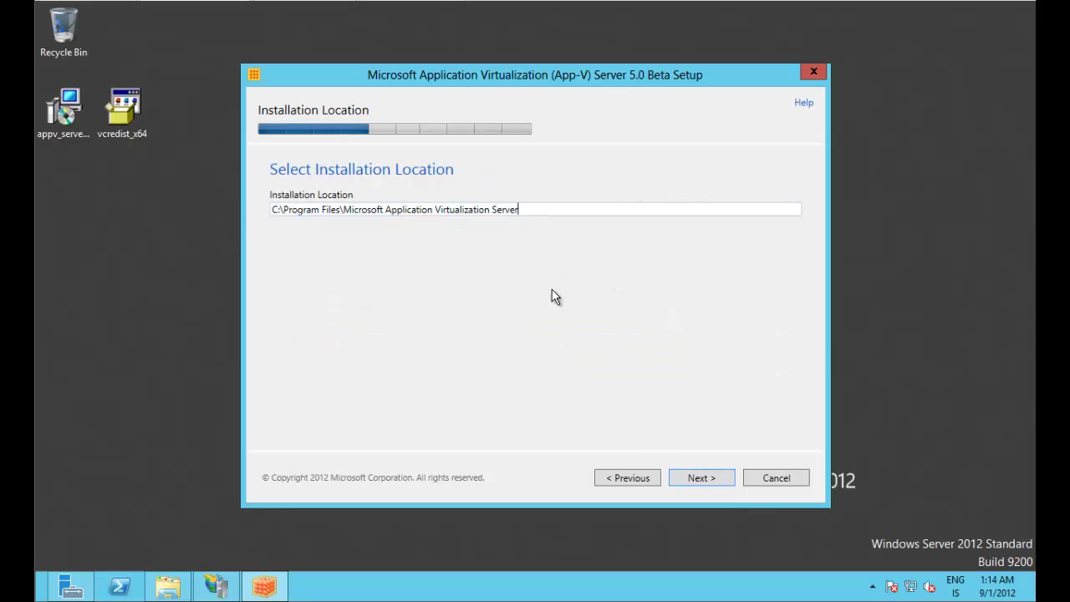
click(698, 483)
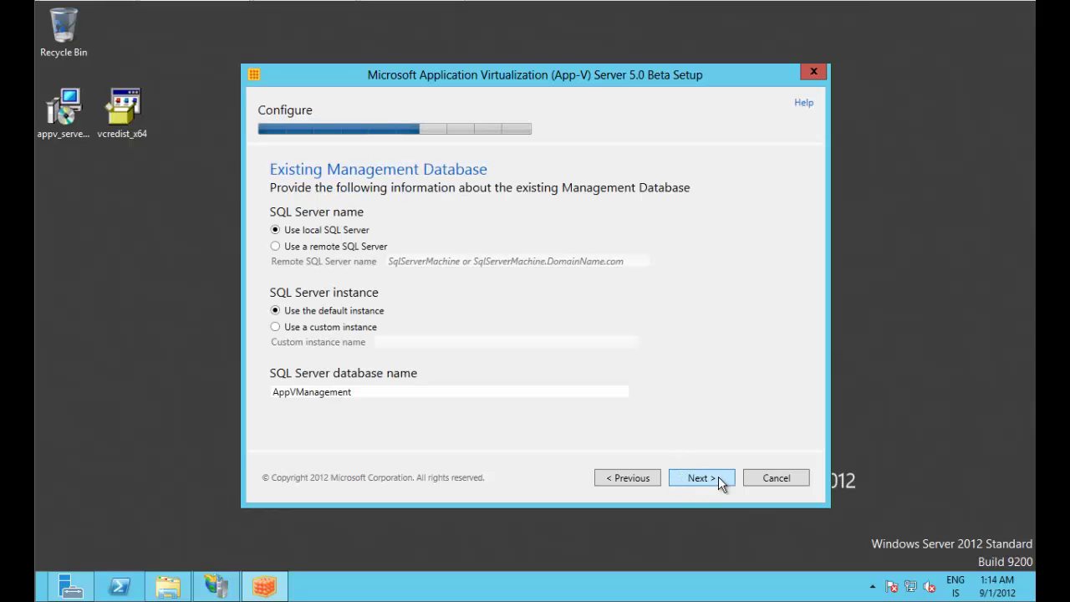
Step: Use remote SQL Server SQLSRV01.APPVID.LOCAL for management, keeping the AppVManagement database name
click(294, 247)
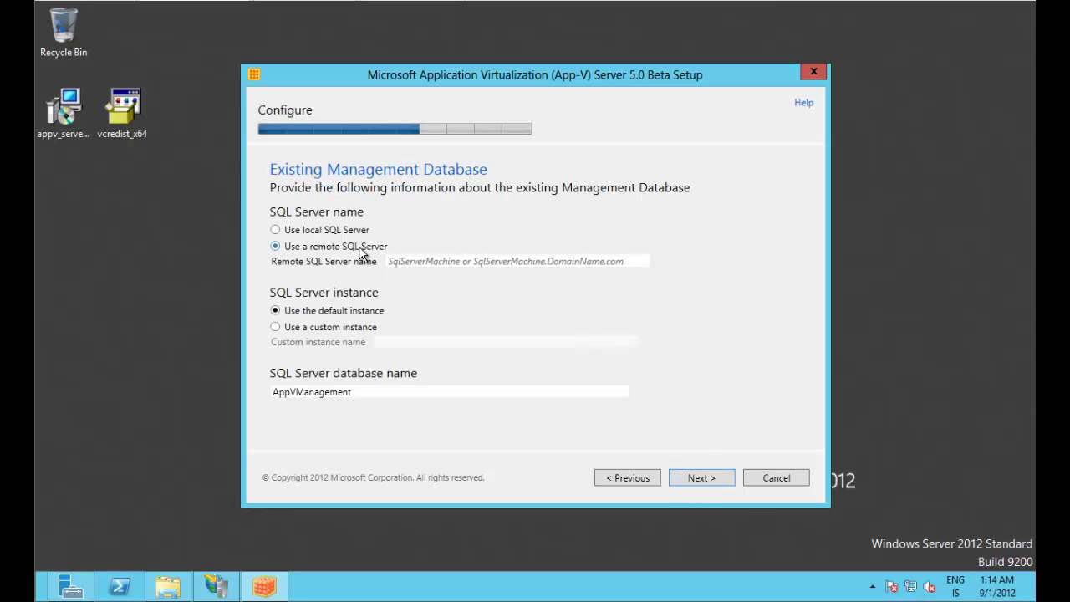
click(394, 264)
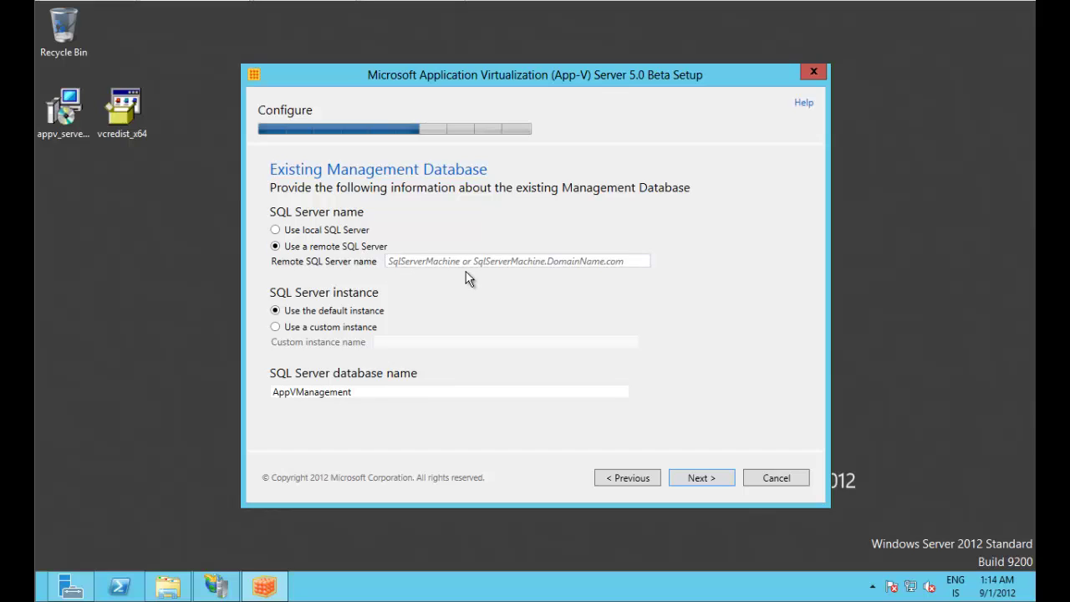
text(SQL)
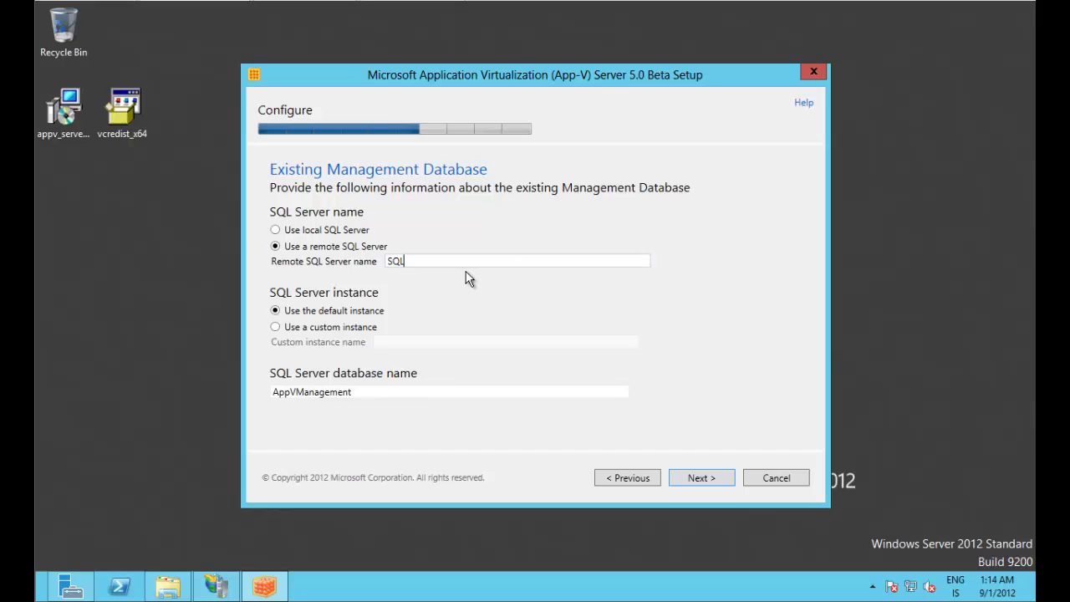
text(.APPVID.LOCAL)
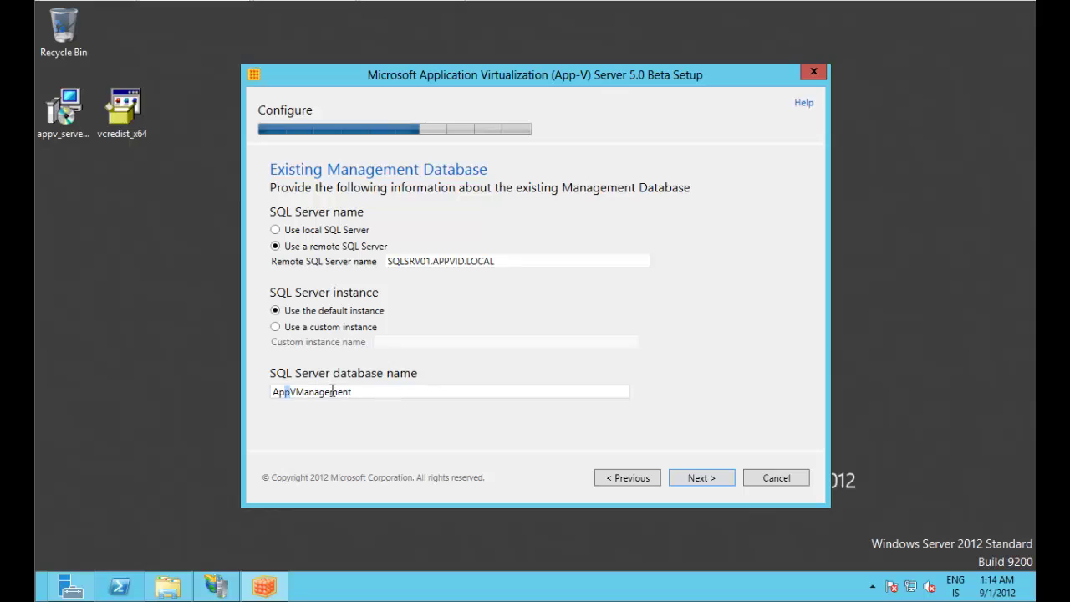
drag(284, 391, 349, 398)
double_click(370, 390)
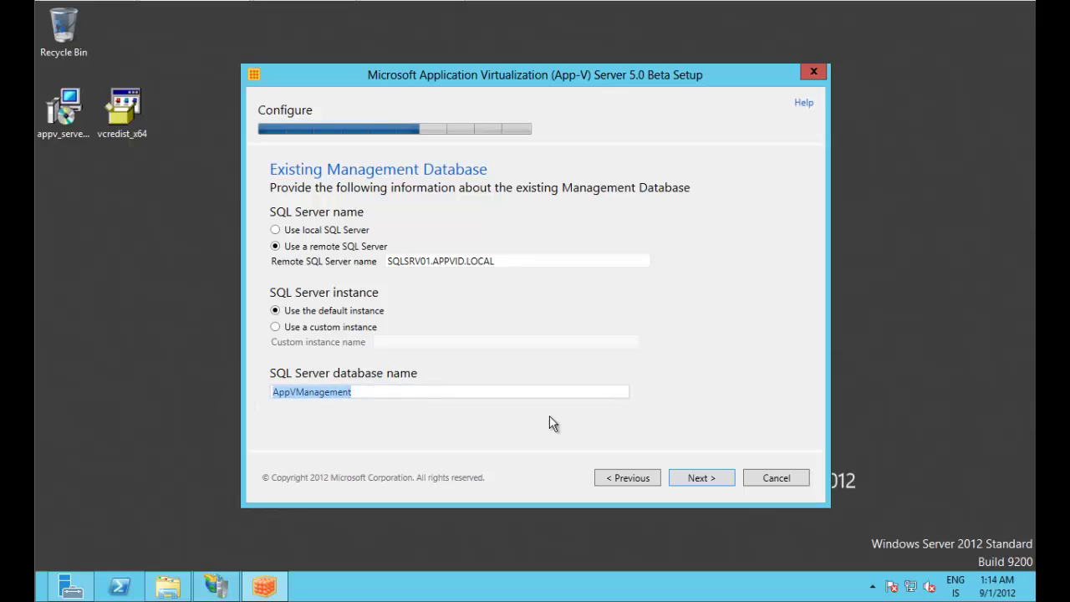
click(710, 477)
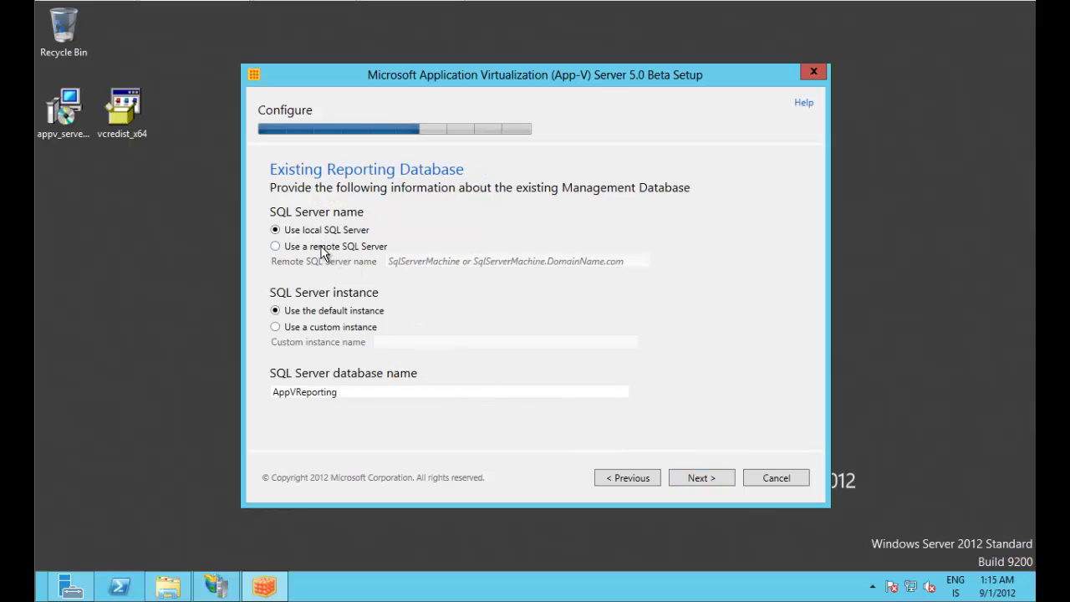
Step: Use remote SQL Server SQLSRV01.APPVID.LOCAL for reporting, keeping the AppVReporting database name
click(324, 247)
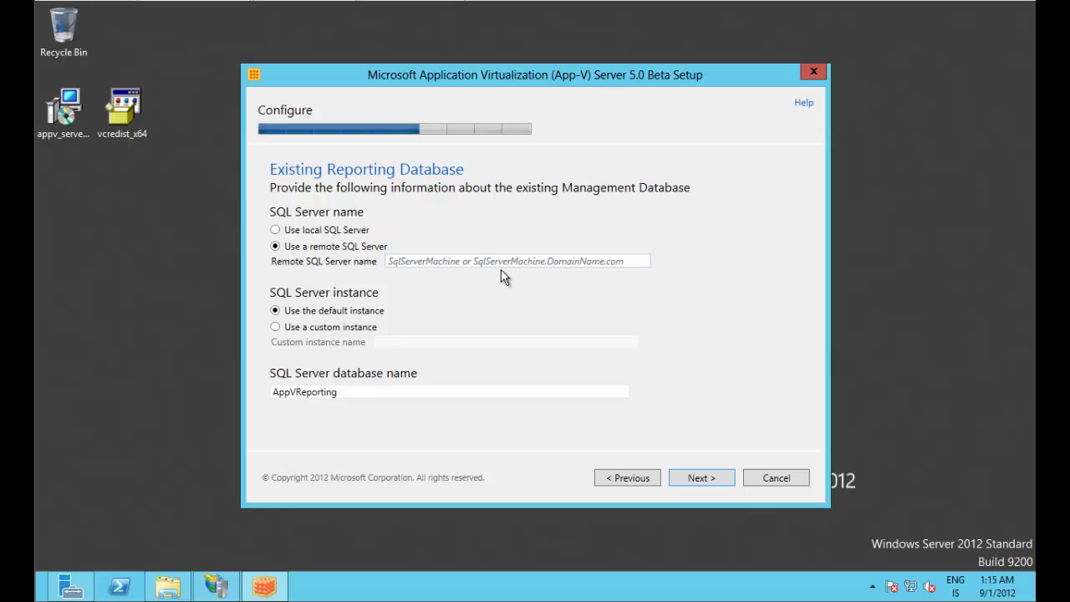
text(SQLSRV)
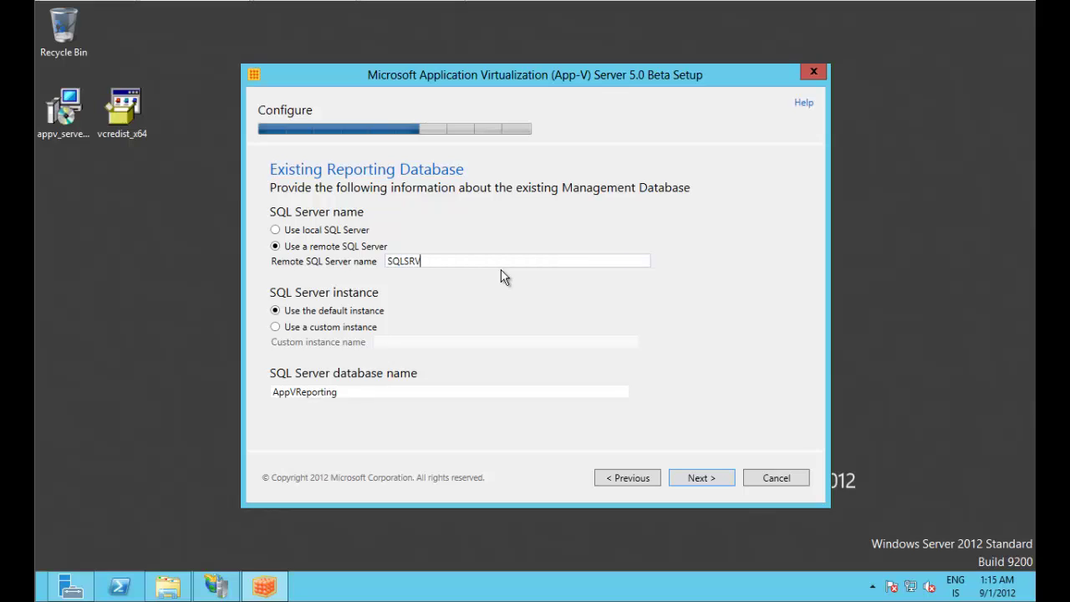
text(01.APPVID.LOCAL)
click(299, 309)
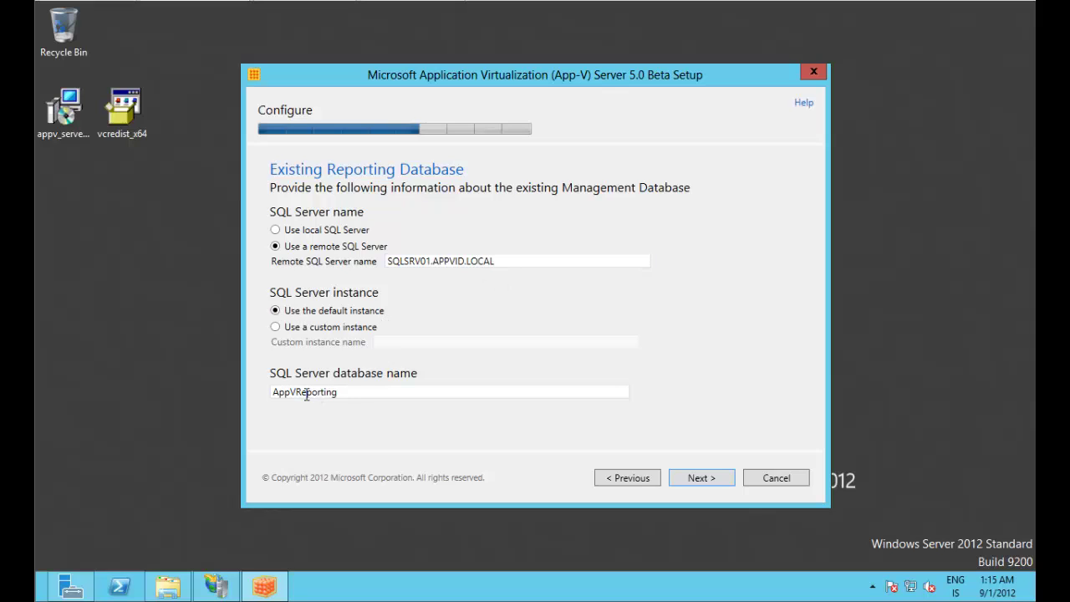
double_click(345, 390)
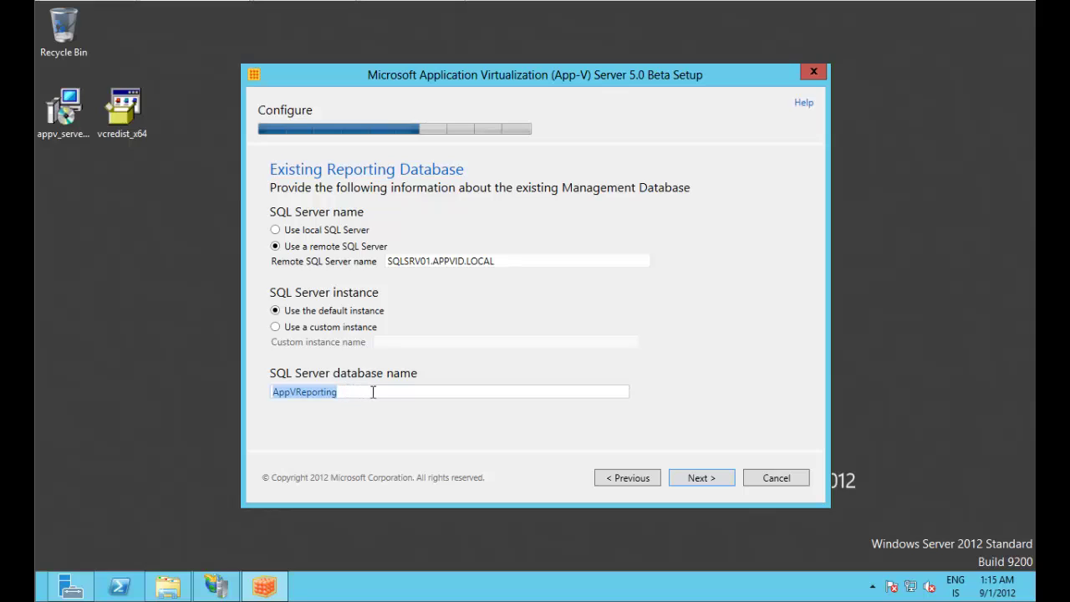
click(386, 393)
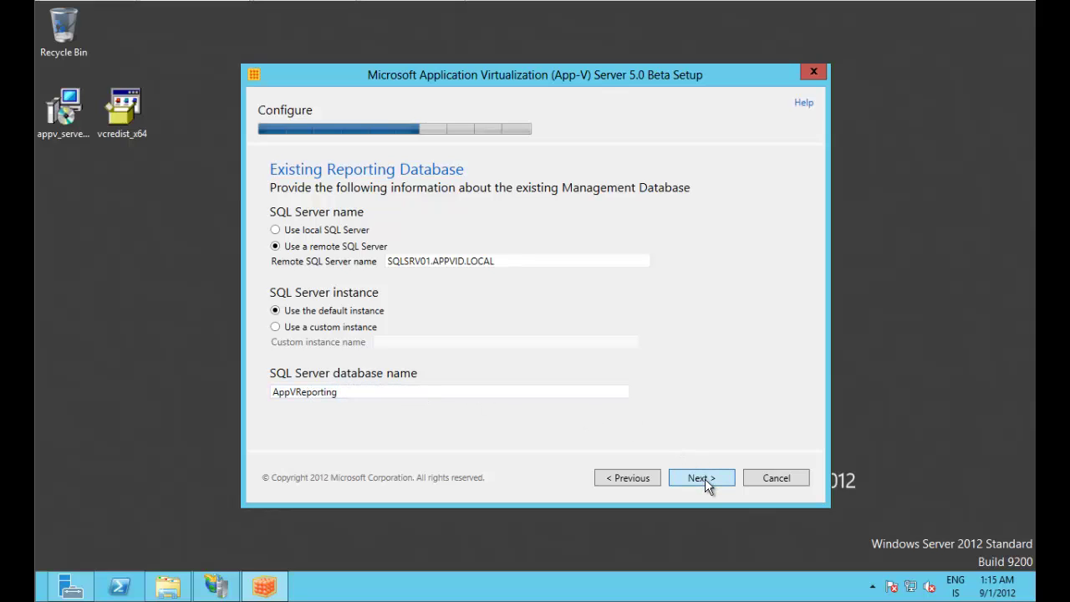
key(Return)
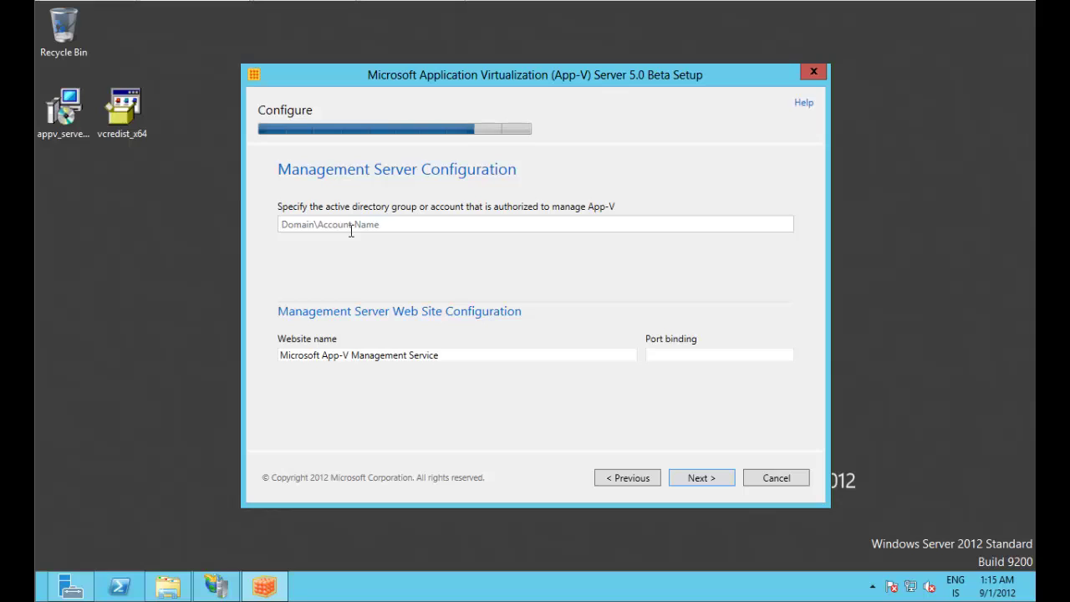
Step: Enter APPVID\APPV_ADMINS as the group authorized to manage App-V
text(APPVID\APPV_ADMINS)
drag(315, 222, 396, 222)
click(387, 223)
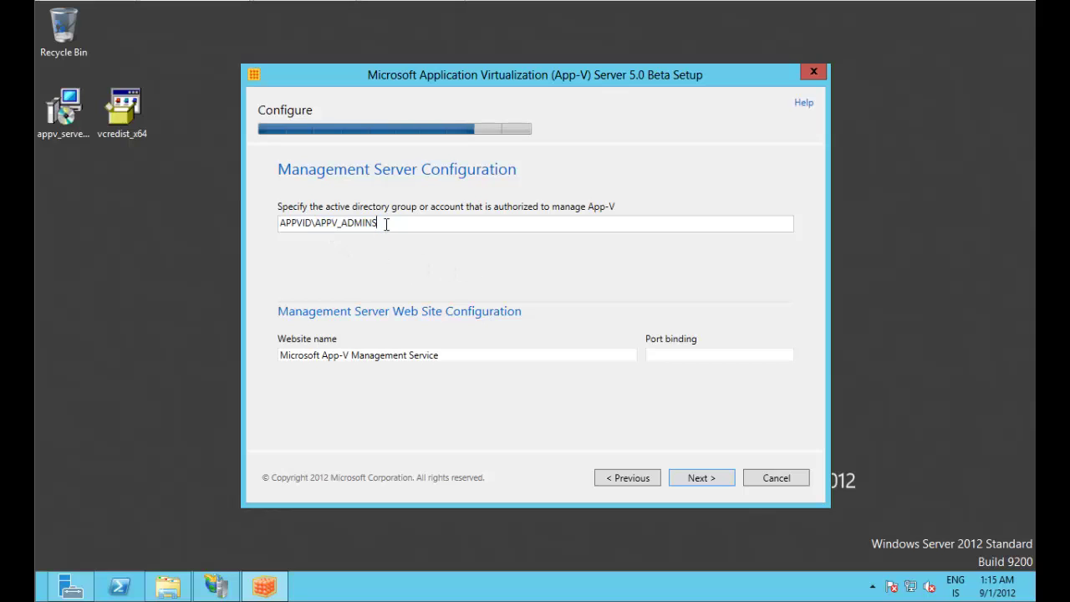
Step: Bind the management website to port 80 and continue to publishing configuration
click(676, 352)
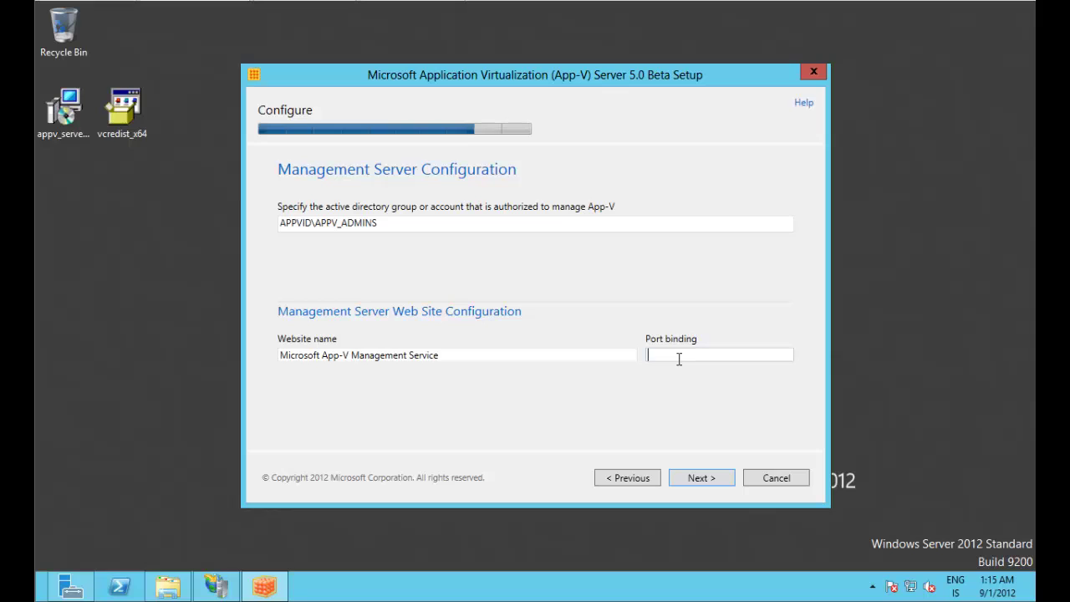
text(80)
drag(678, 359, 575, 360)
click(724, 358)
double_click(668, 359)
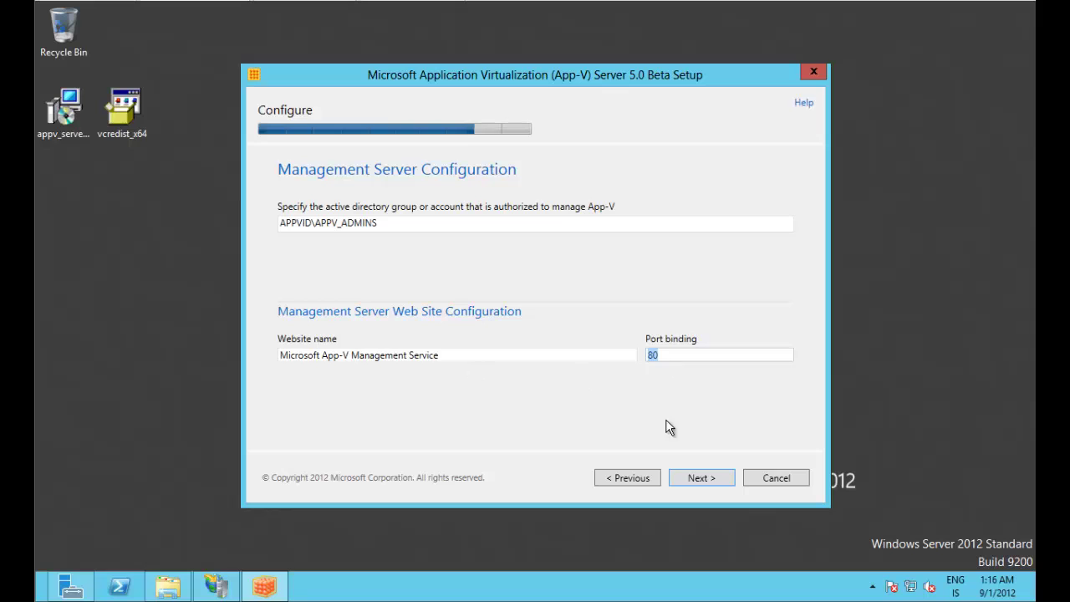
click(713, 478)
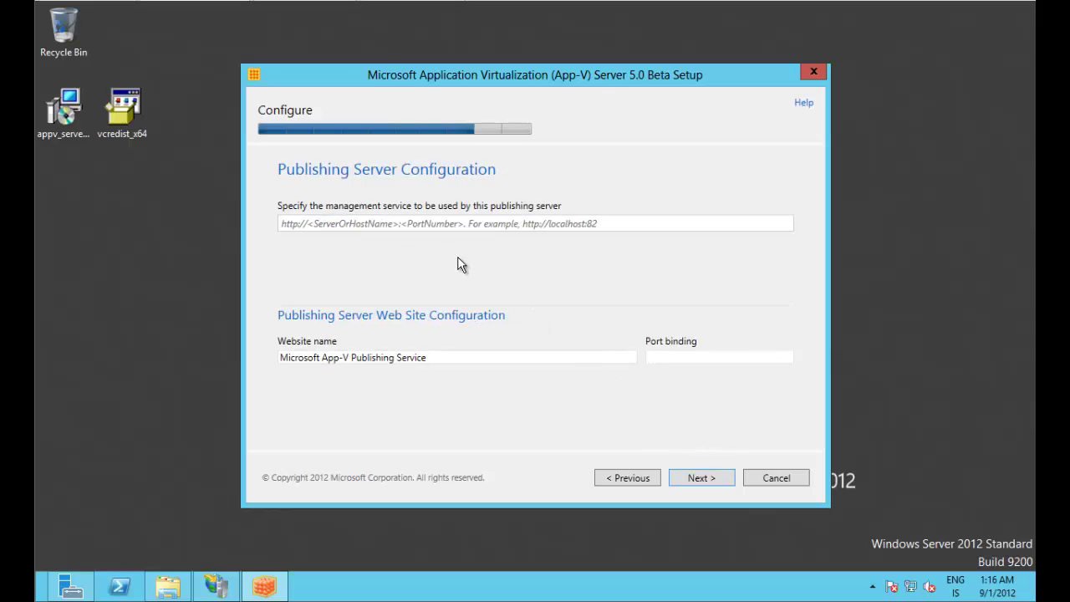
text(http://)
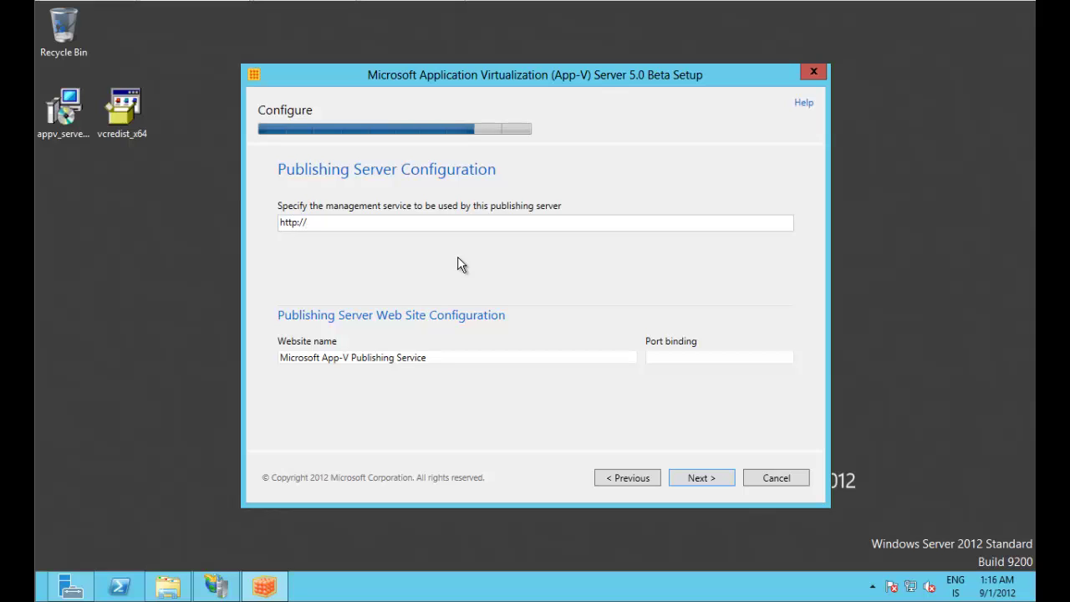
text(appvsrv01.appvid.local)
text(:80)
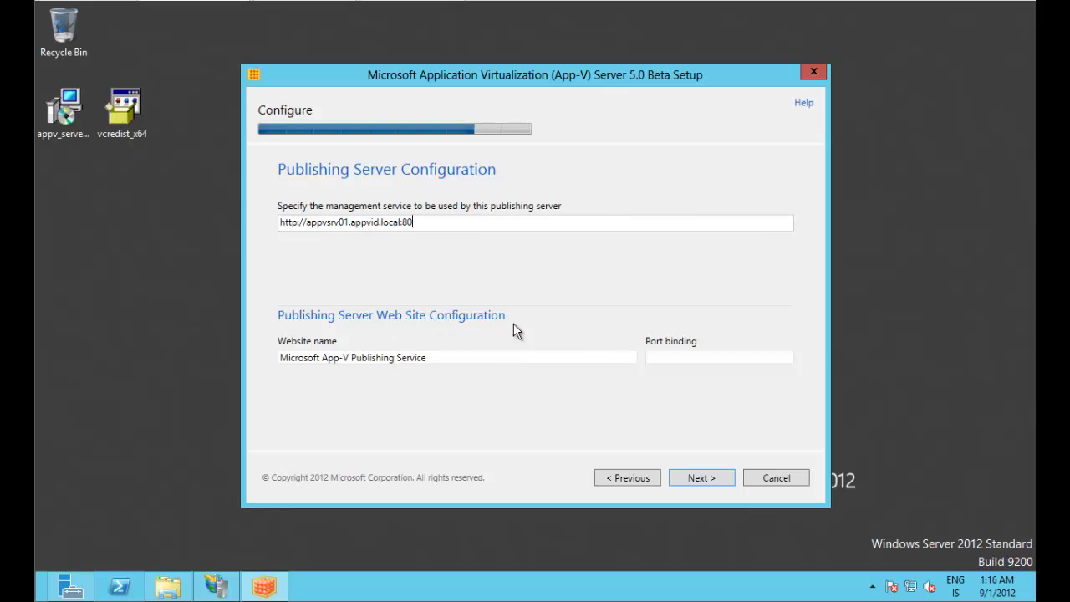
click(681, 356)
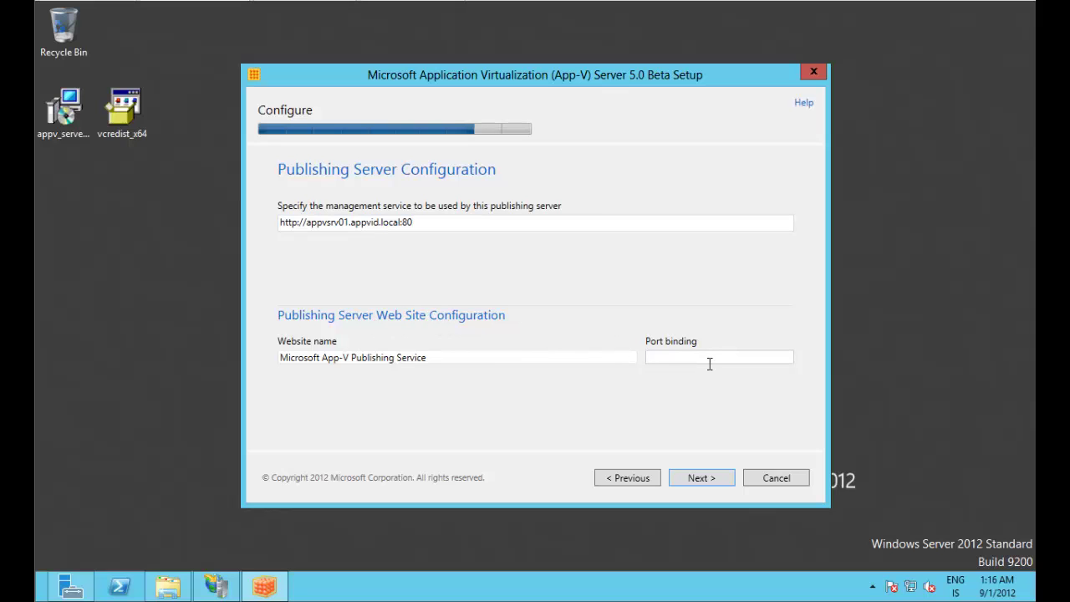
text(81)
Step: Bind the reporting website to port 82 and install the App-V server features
click(698, 478)
click(695, 223)
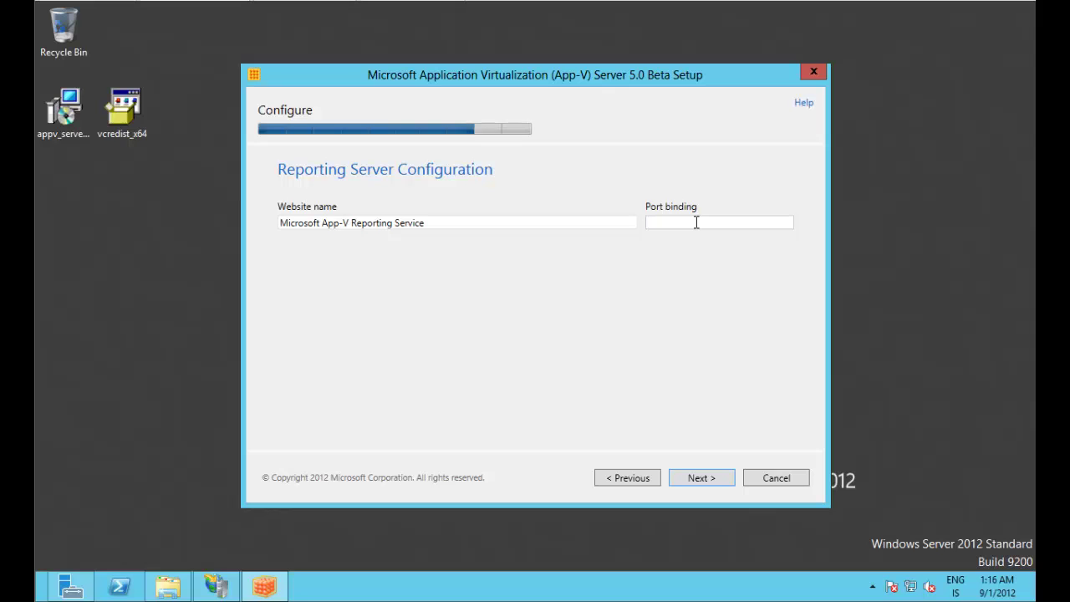
text(82)
click(698, 480)
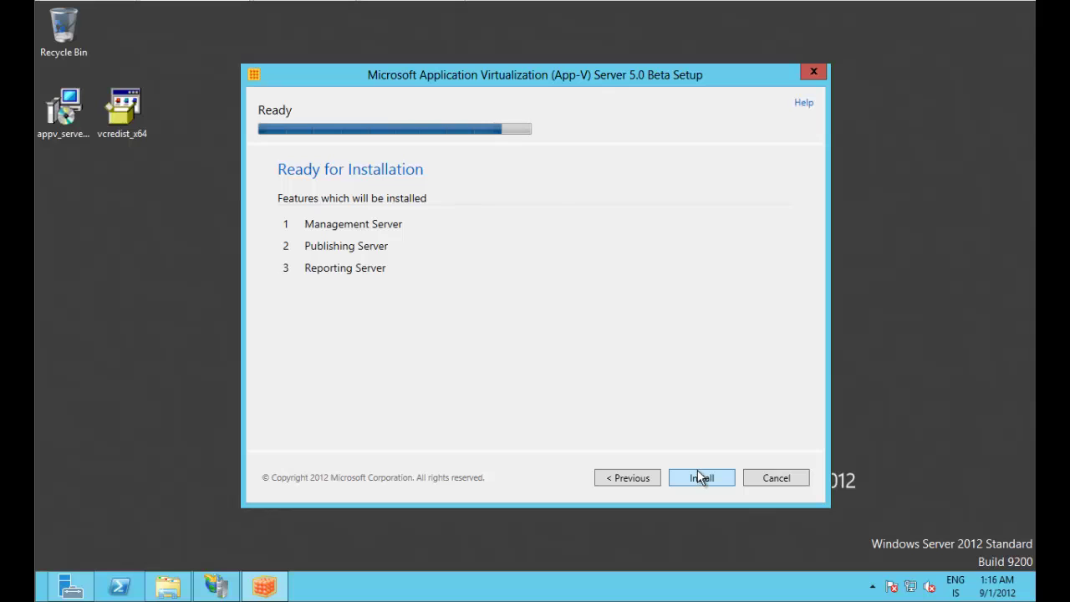
click(709, 479)
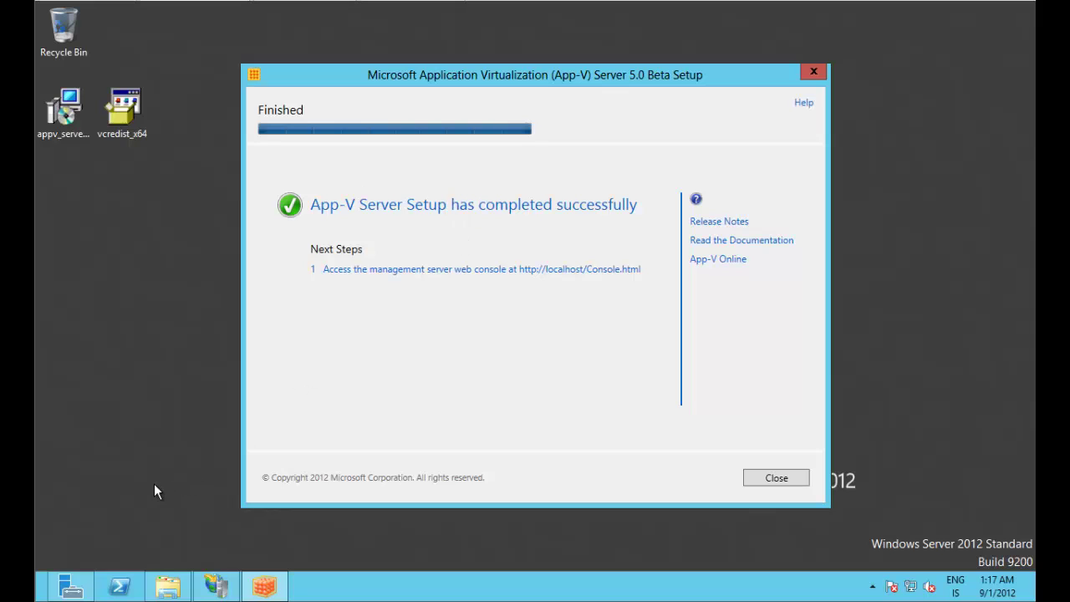
Step: Search Start for 'firewall', open Windows Firewall with Advanced Security, and show Inbound Rules
click(42, 595)
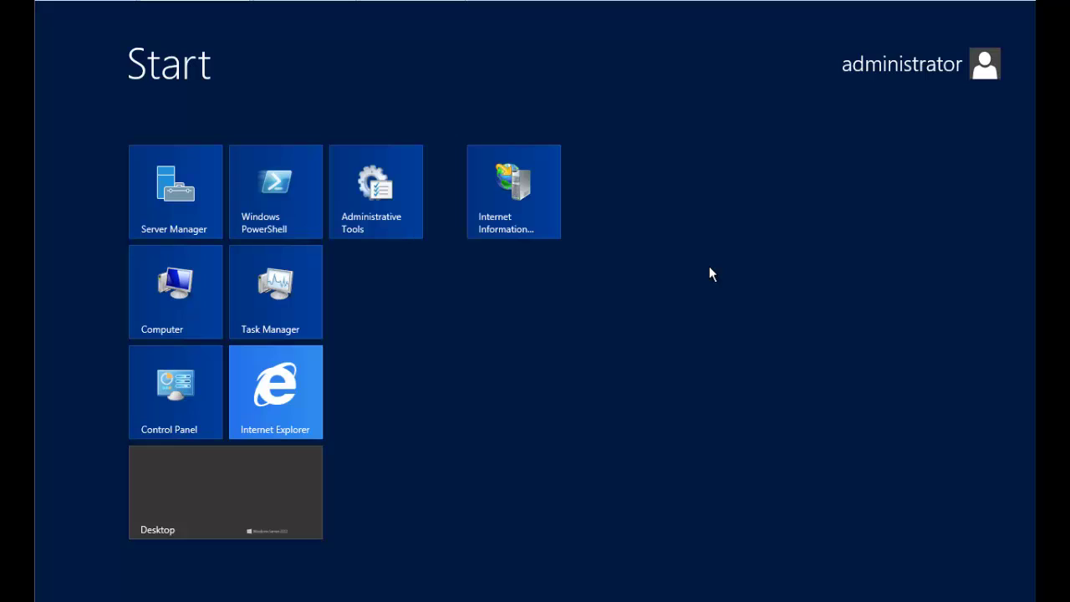
text(firew)
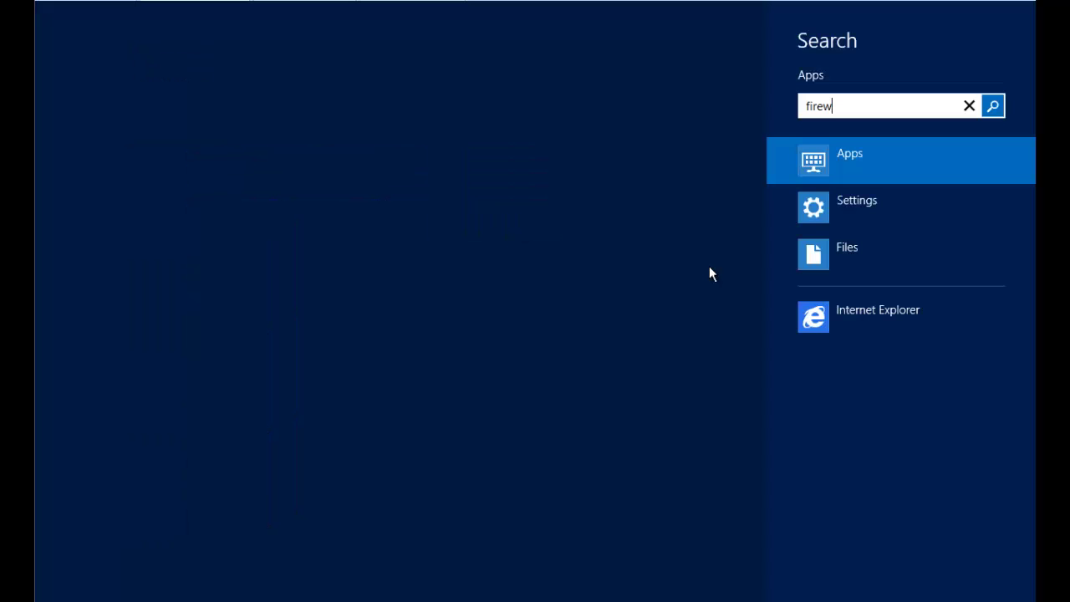
text(all)
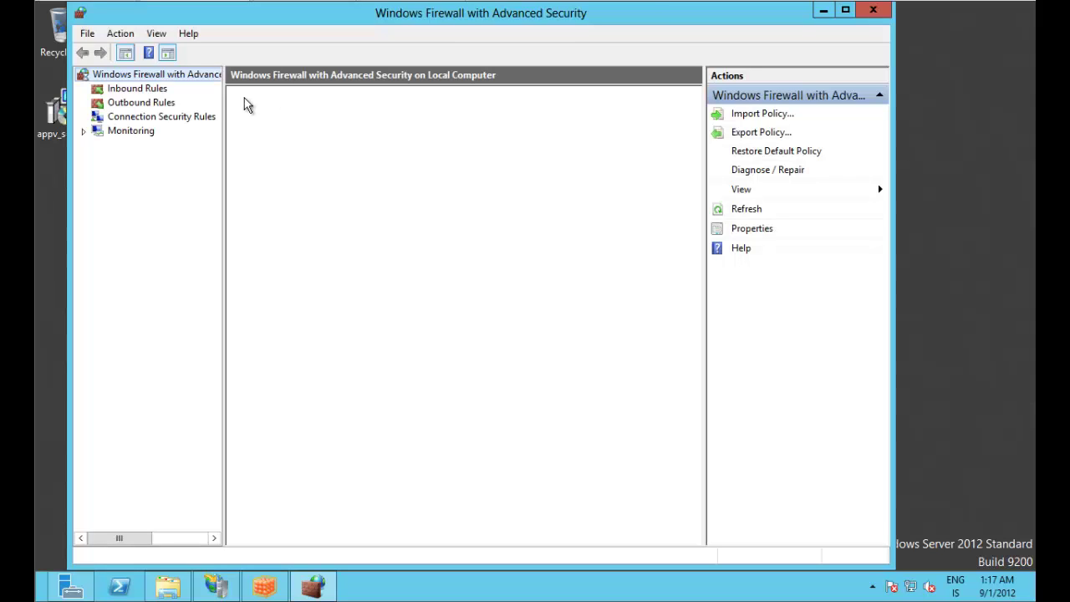
click(136, 91)
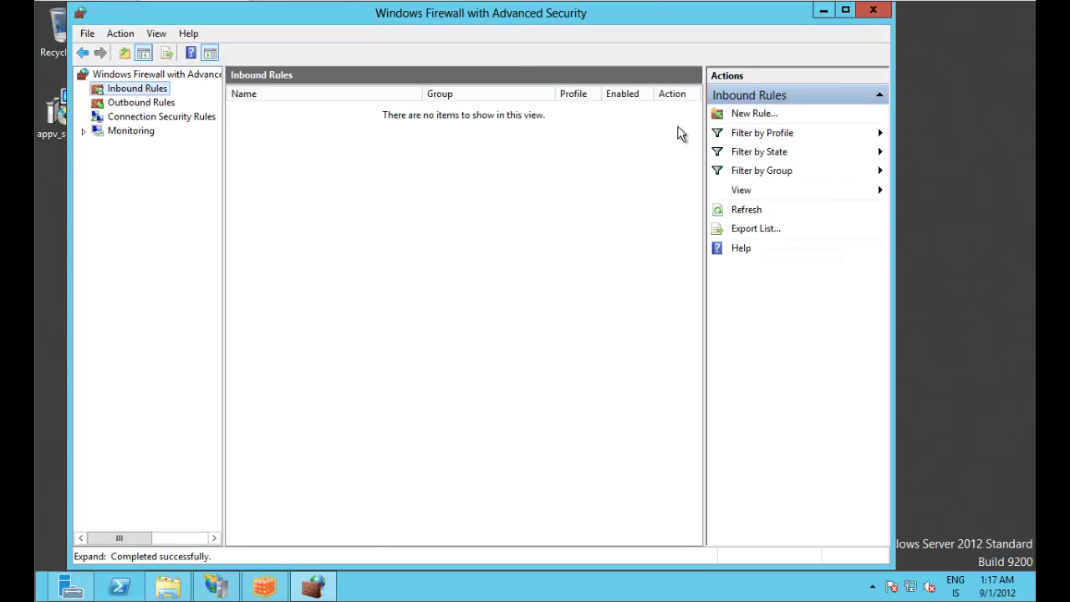
click(760, 114)
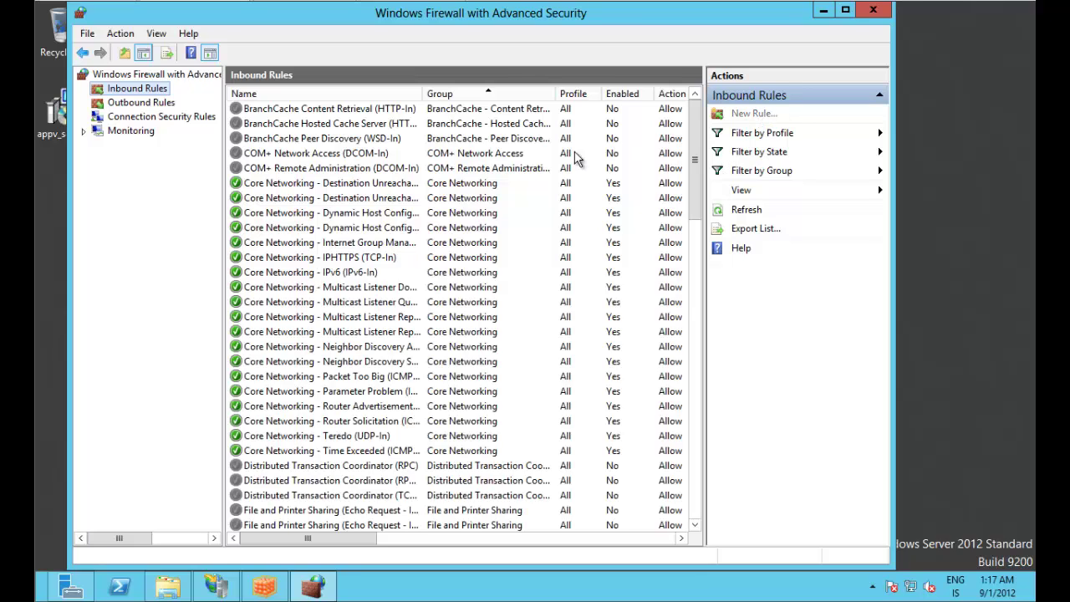
Step: Define a port-based inbound rule for TCP ports 81,82 that allows the connection
click(255, 215)
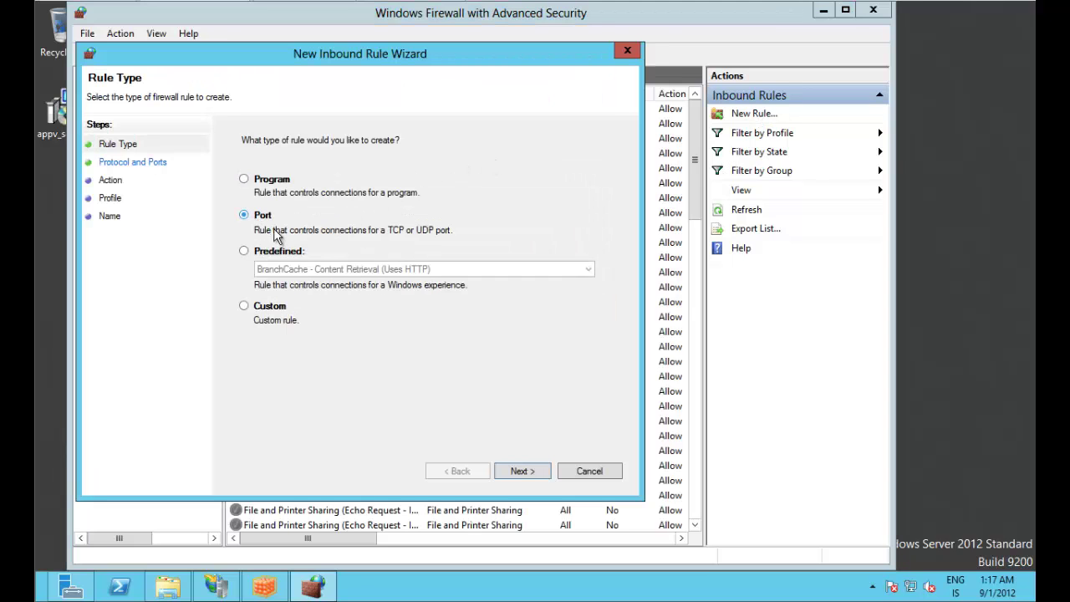
click(522, 471)
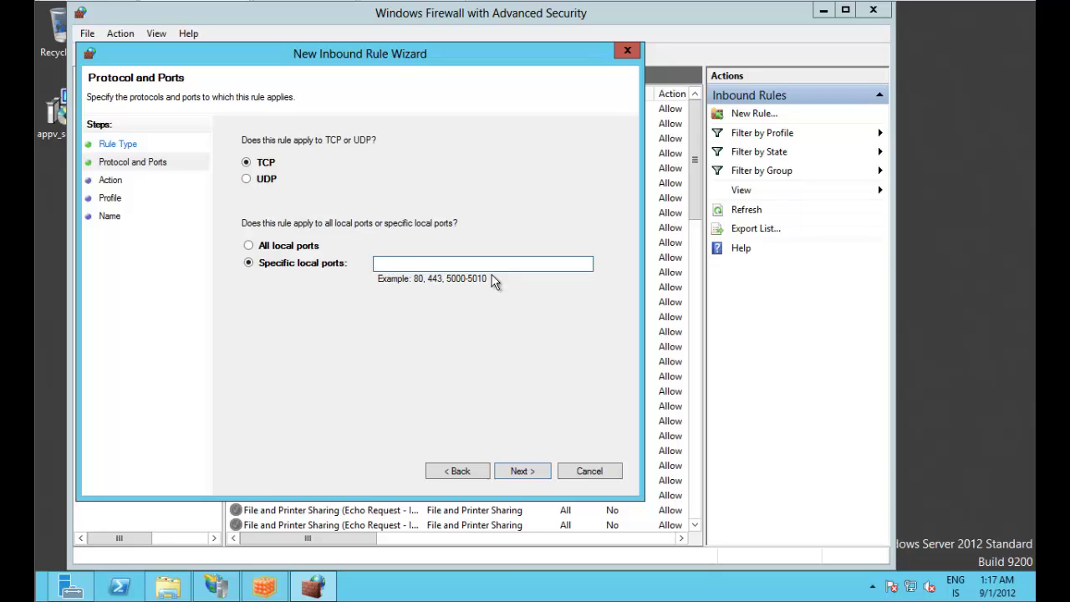
text(81,82)
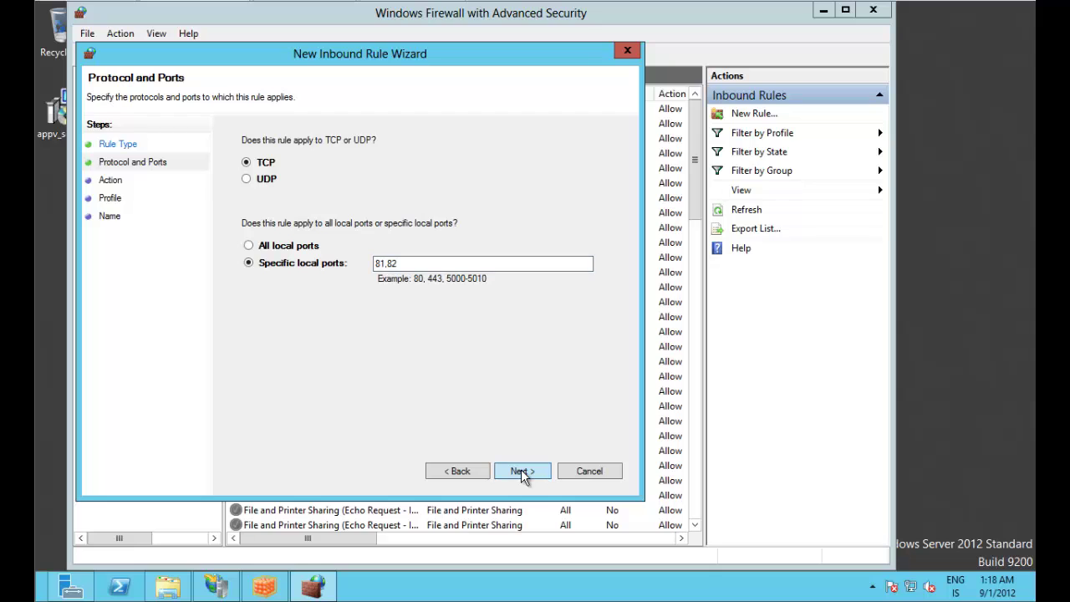
click(521, 470)
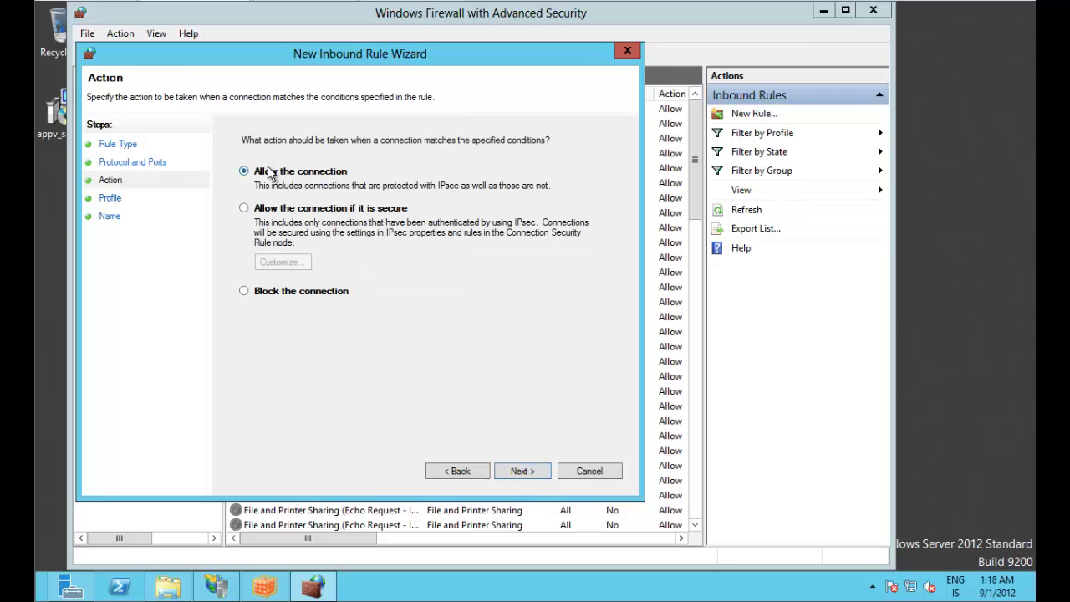
click(522, 470)
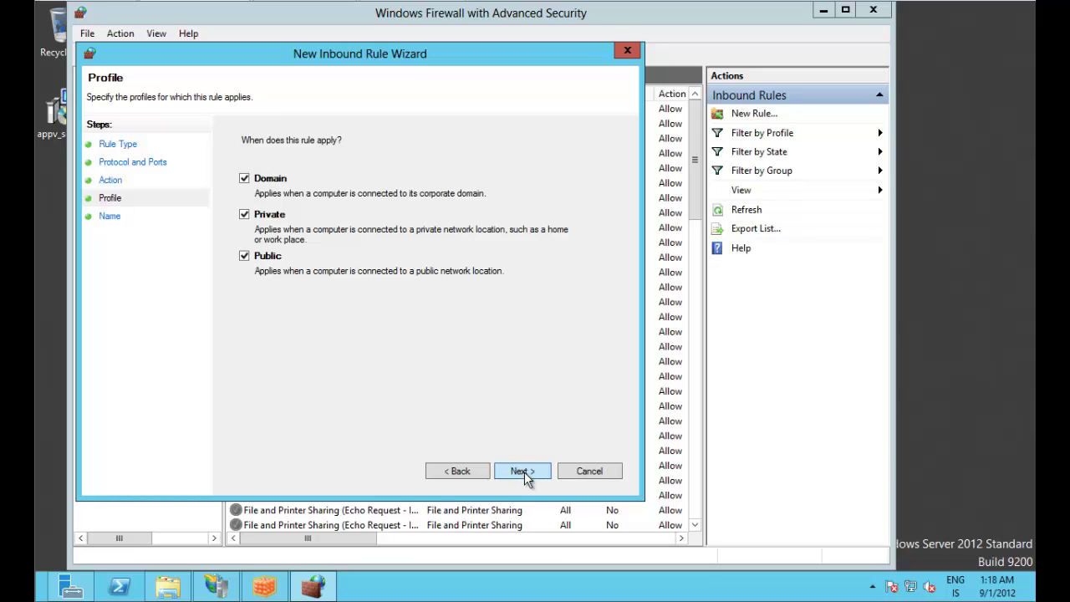
click(524, 473)
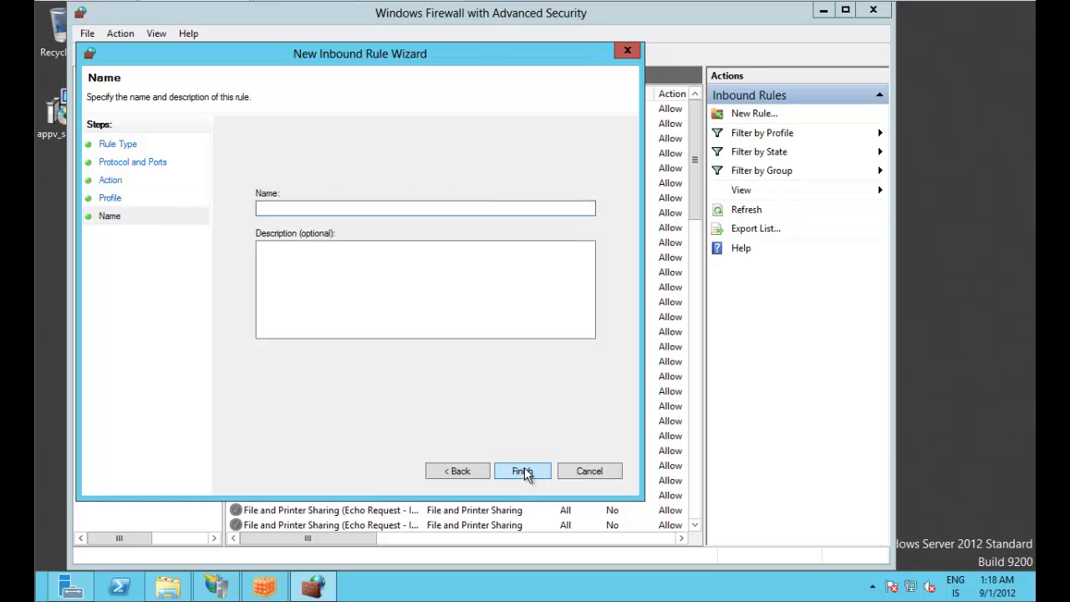
Step: Name the rule 'App-V 5.0 Beta 2 (TCP-IN)', add its client-access description, and create it
text(App-V 5.0 Beta 2 (T)
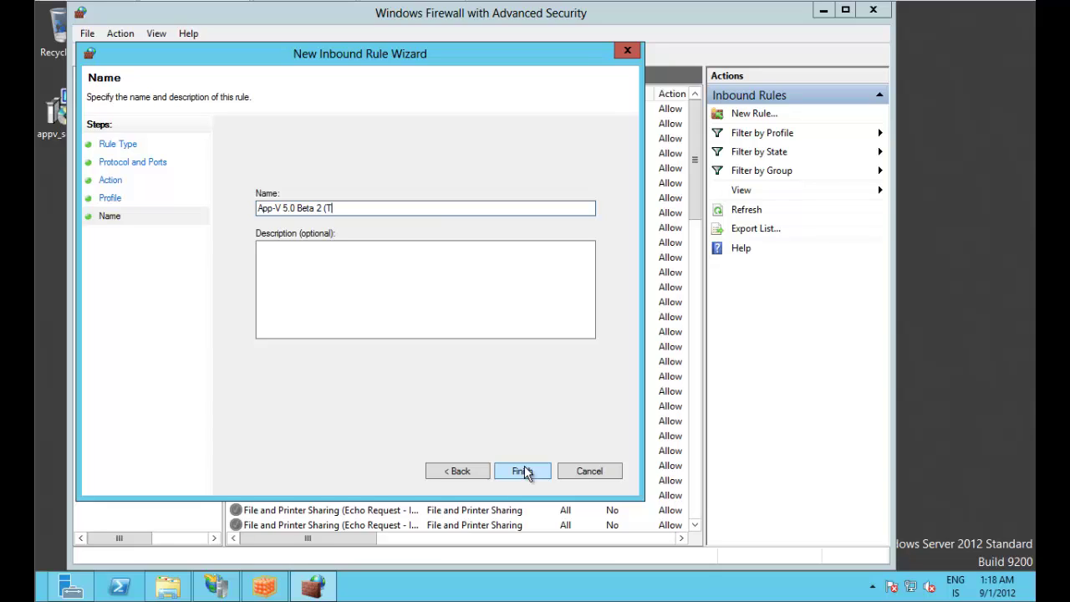
text(CP-IN)
click(344, 325)
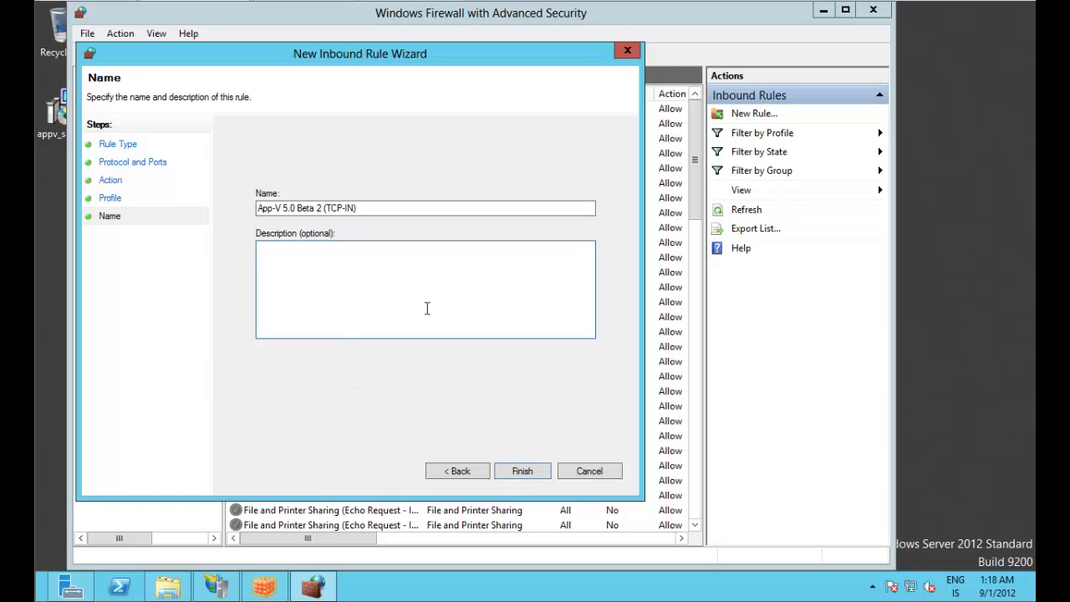
text(Allows clients to access publishing se)
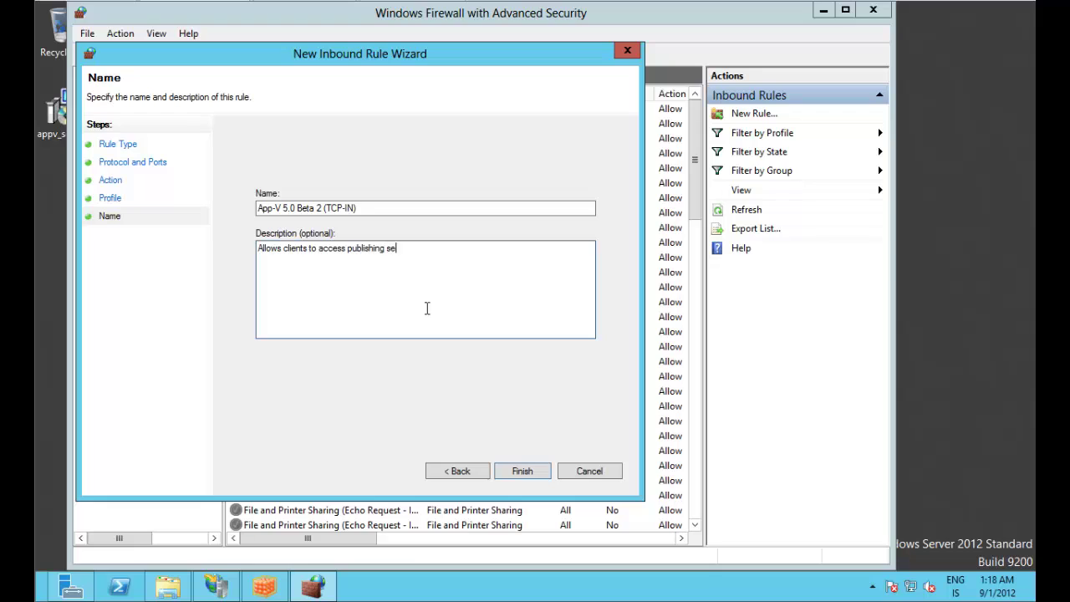
text(rver and the reporting service.)
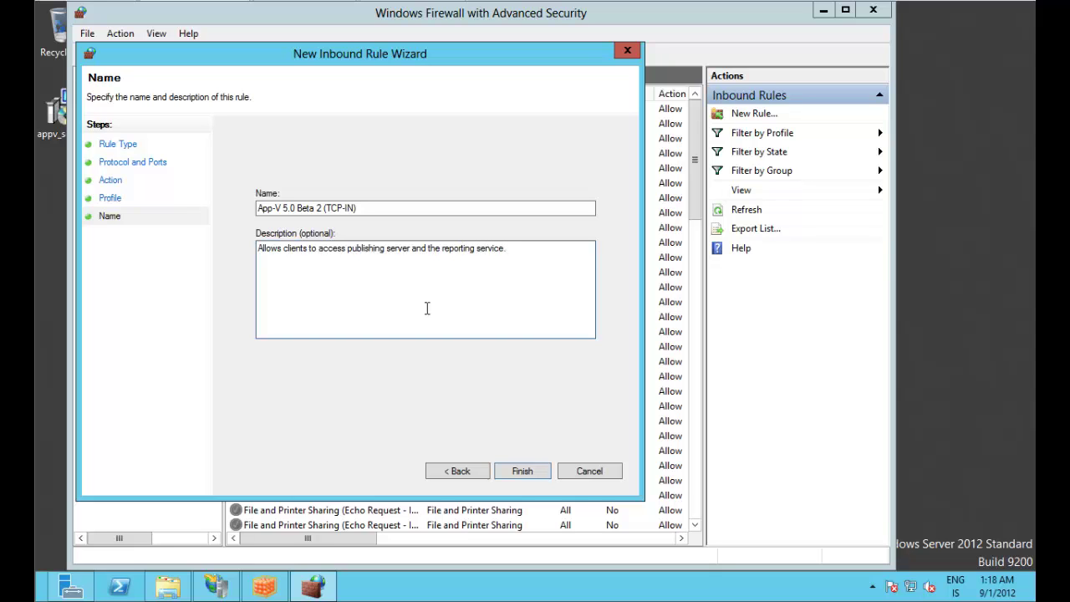
click(520, 471)
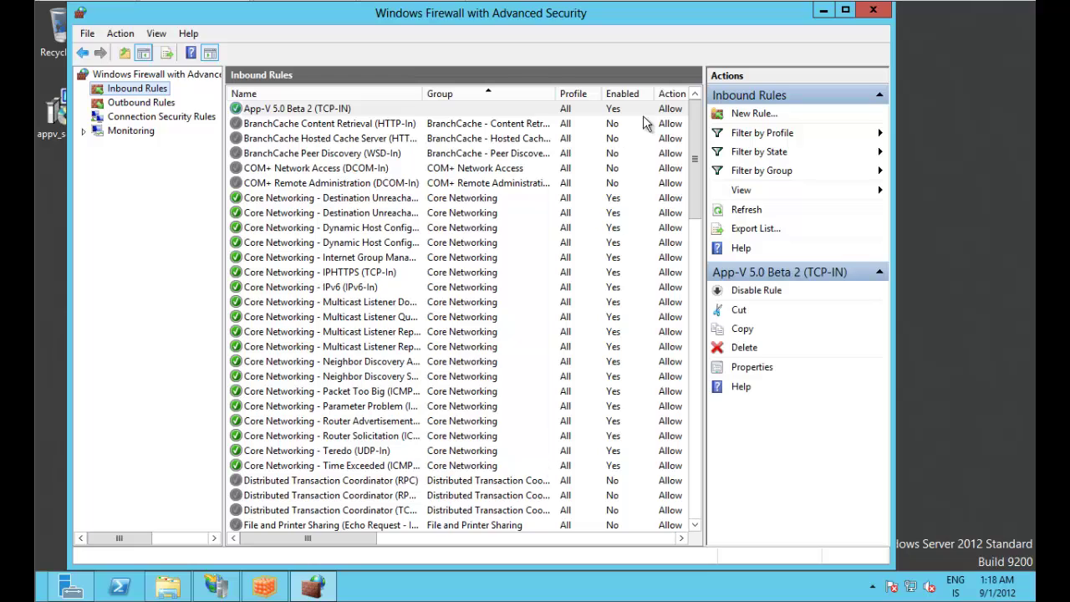
Step: Open Console.html in Internet Explorer with recommended settings, then return to Server Manager
click(823, 10)
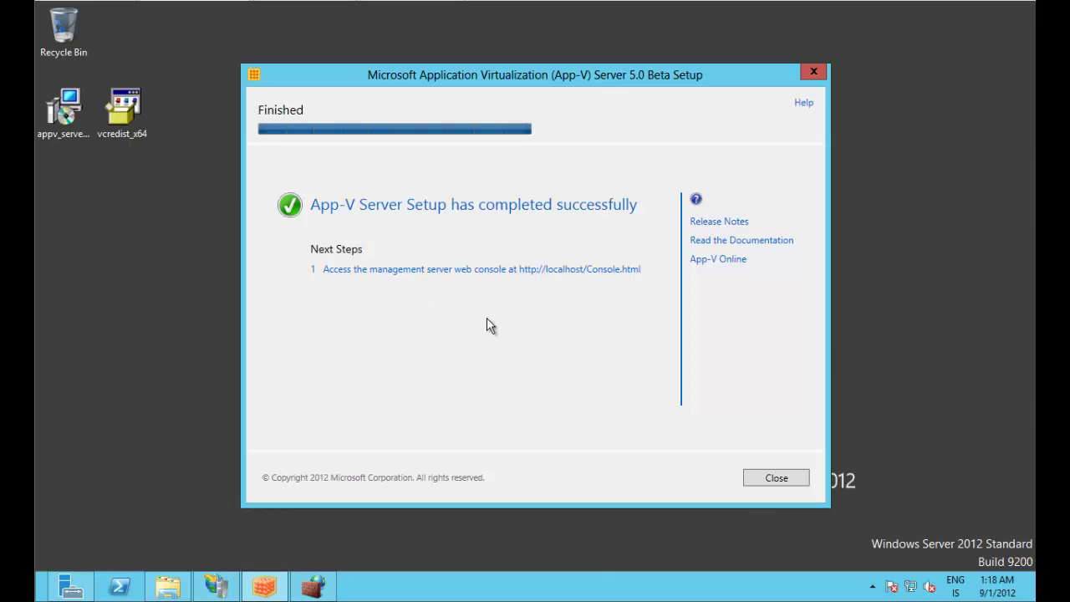
click(559, 269)
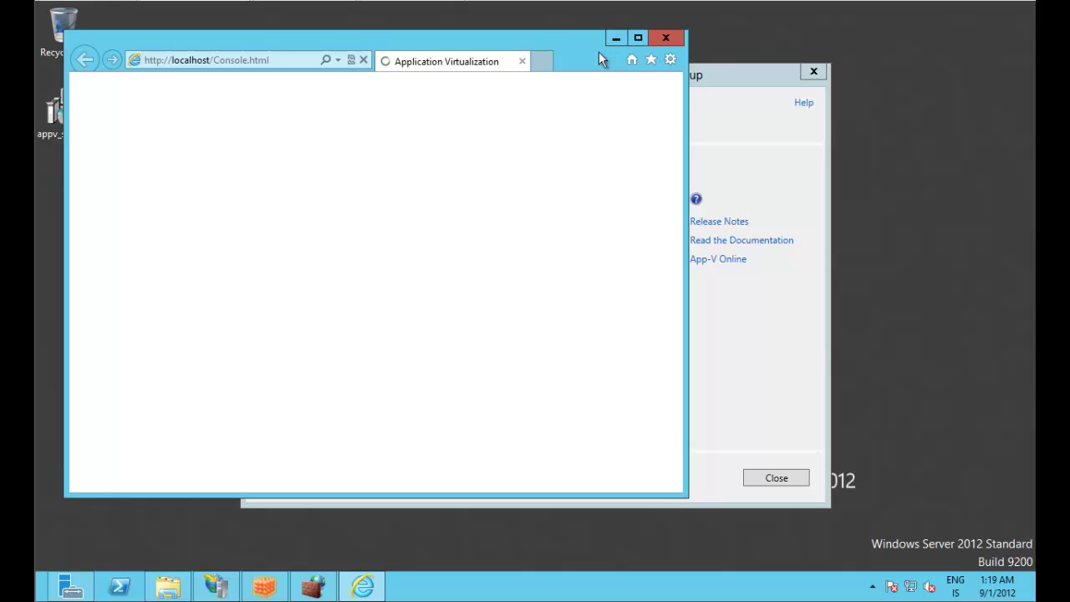
click(387, 214)
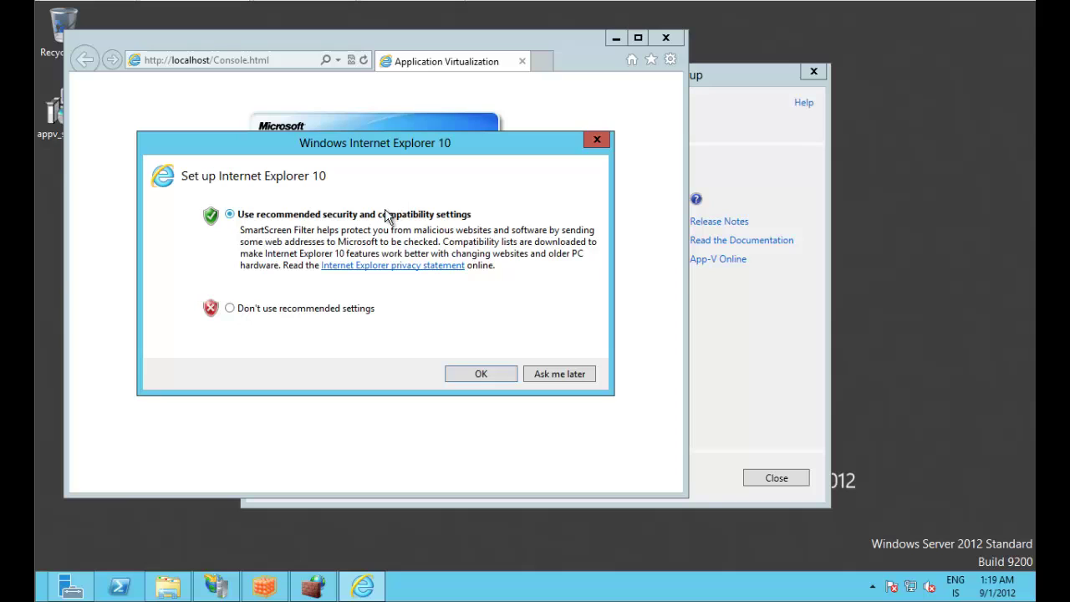
click(473, 373)
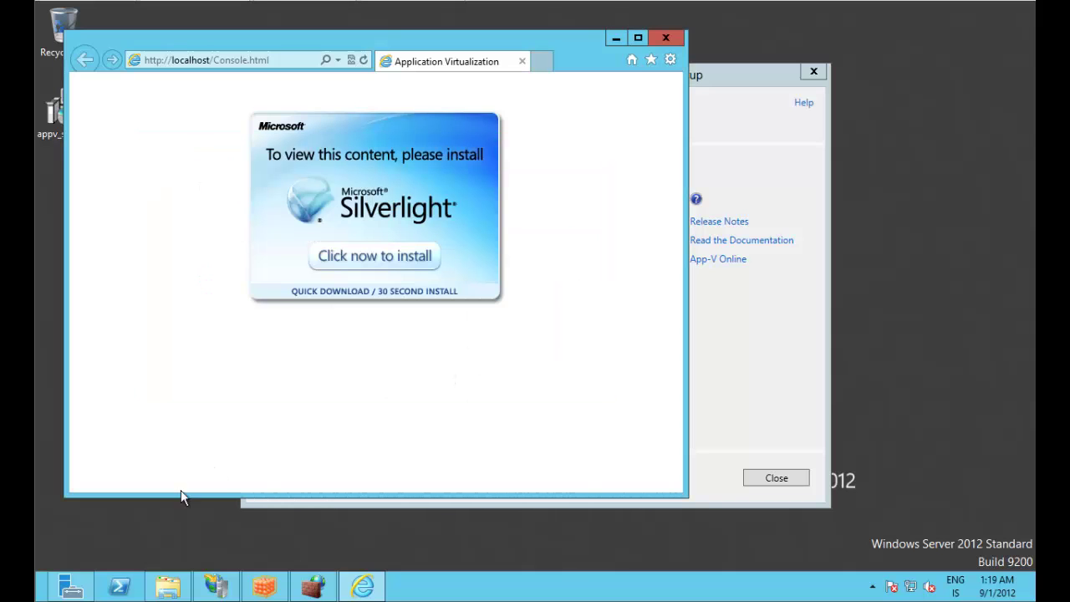
click(83, 587)
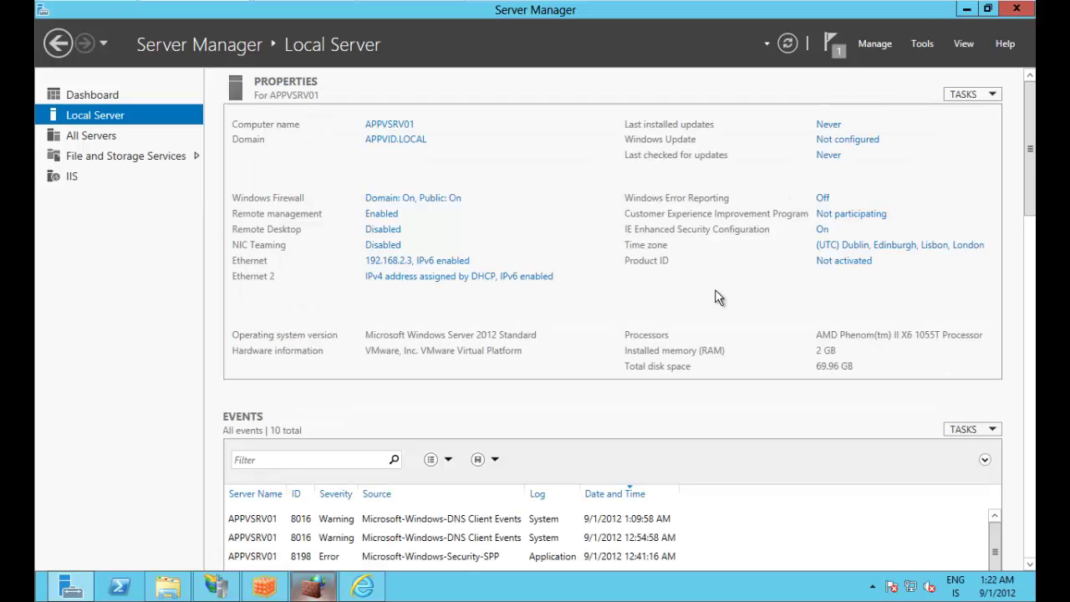
Step: On Local Server, set IE Enhanced Security Configuration to Off for Administrators, then minimize Server Manager
click(715, 292)
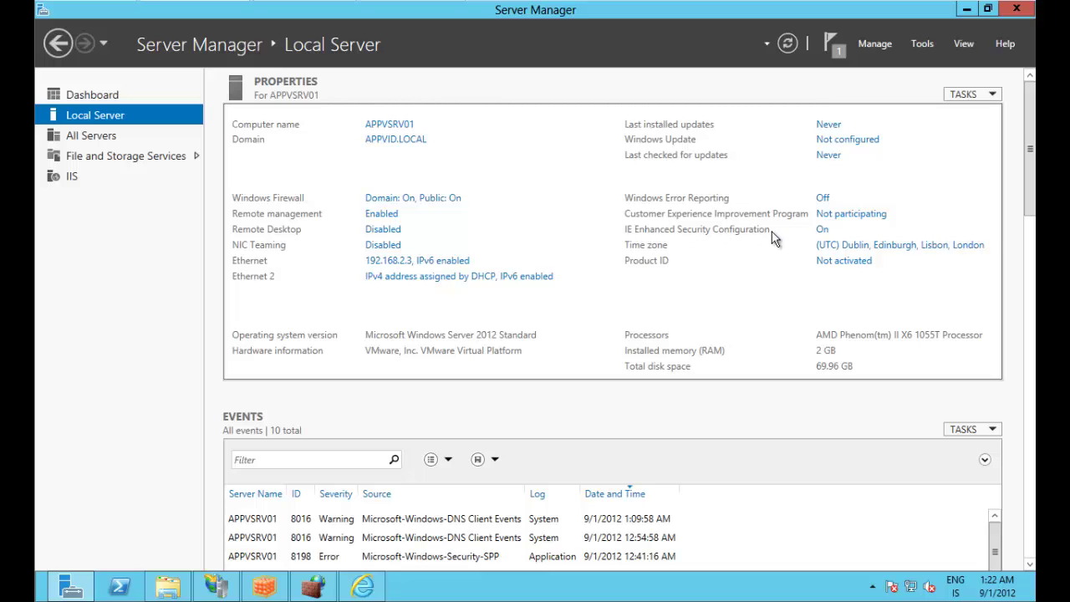
click(822, 230)
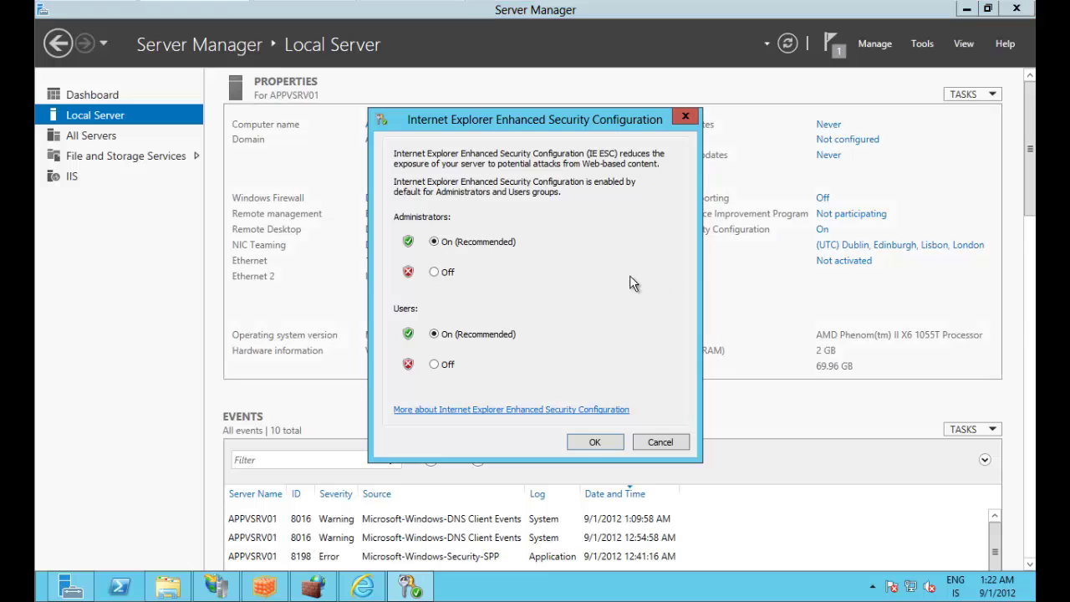
click(437, 270)
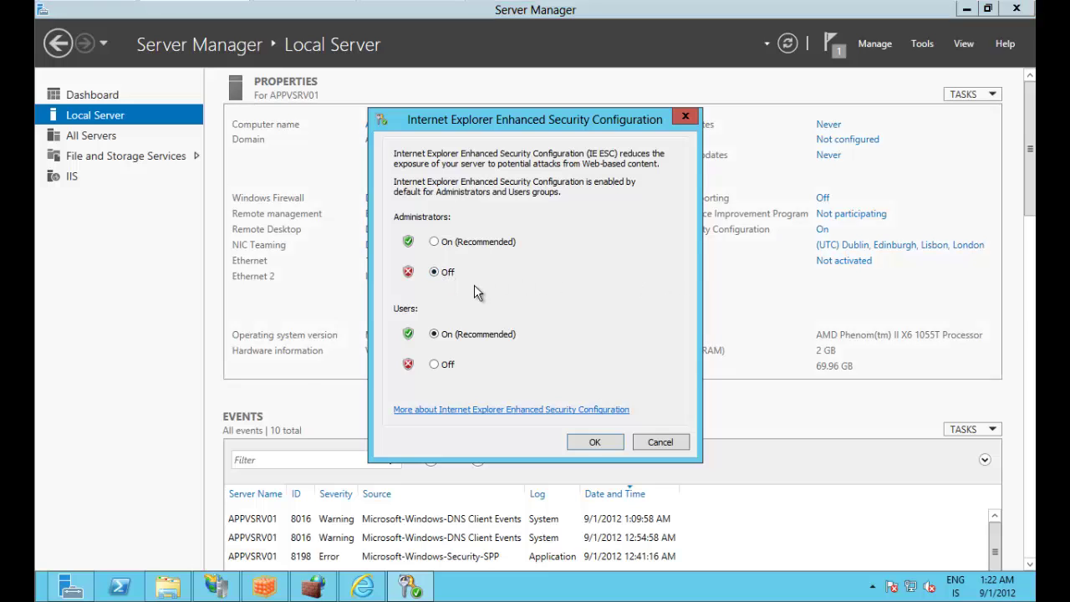
click(589, 441)
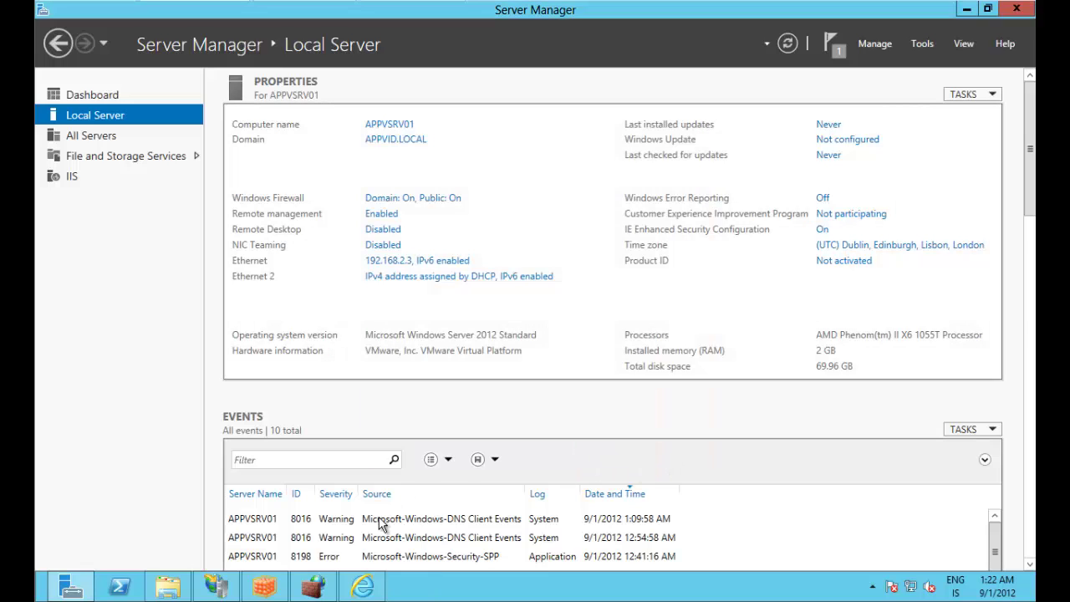
click(966, 9)
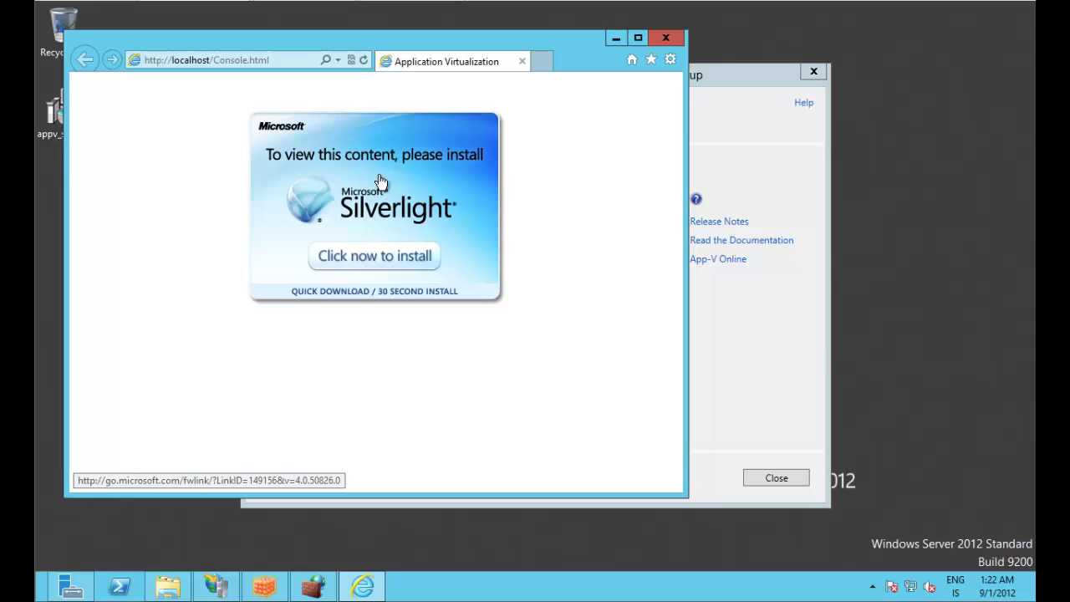
Step: Reopen the Console.html link and install Microsoft Silverlight, skipping the Microsoft Update option
click(666, 42)
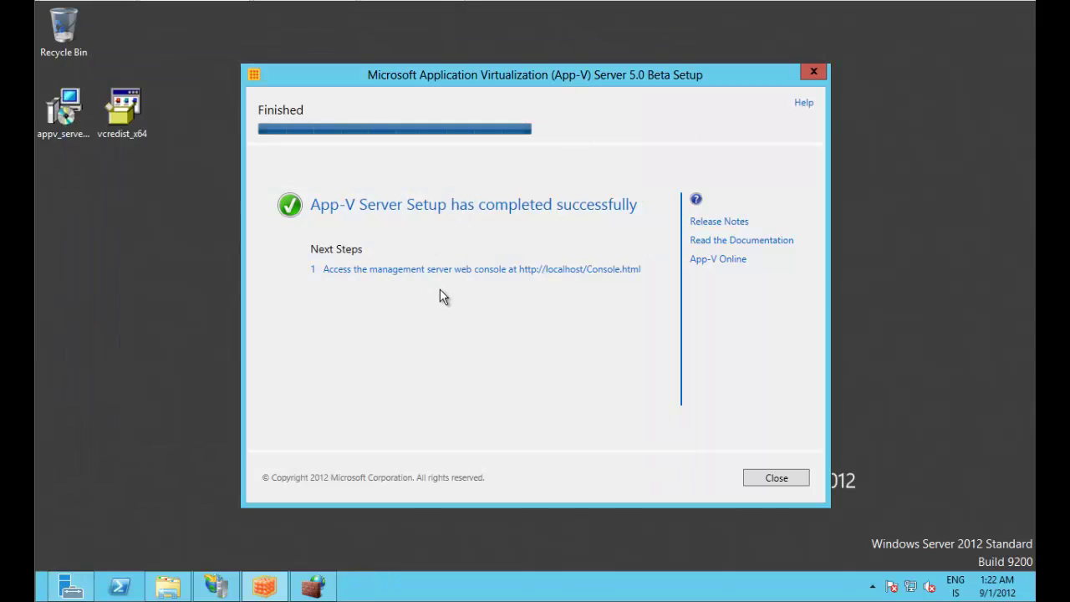
click(445, 277)
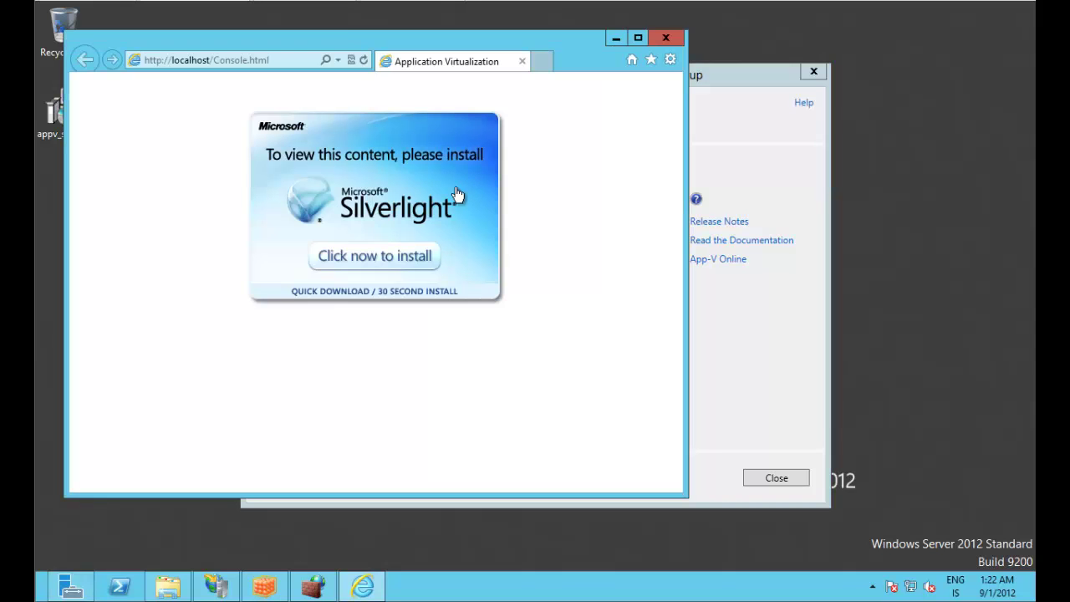
click(364, 259)
click(442, 475)
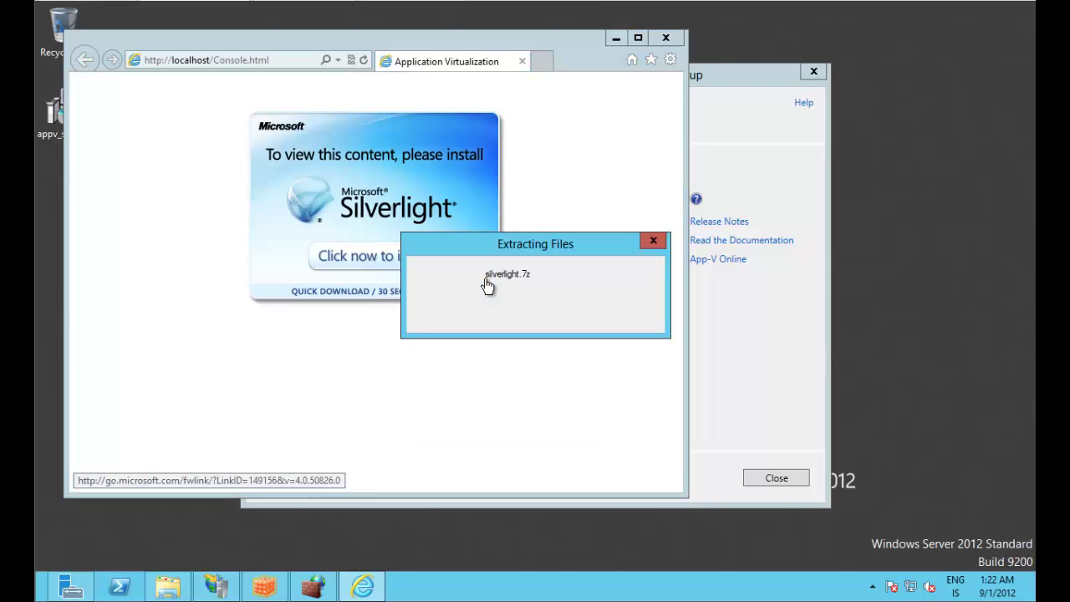
click(685, 366)
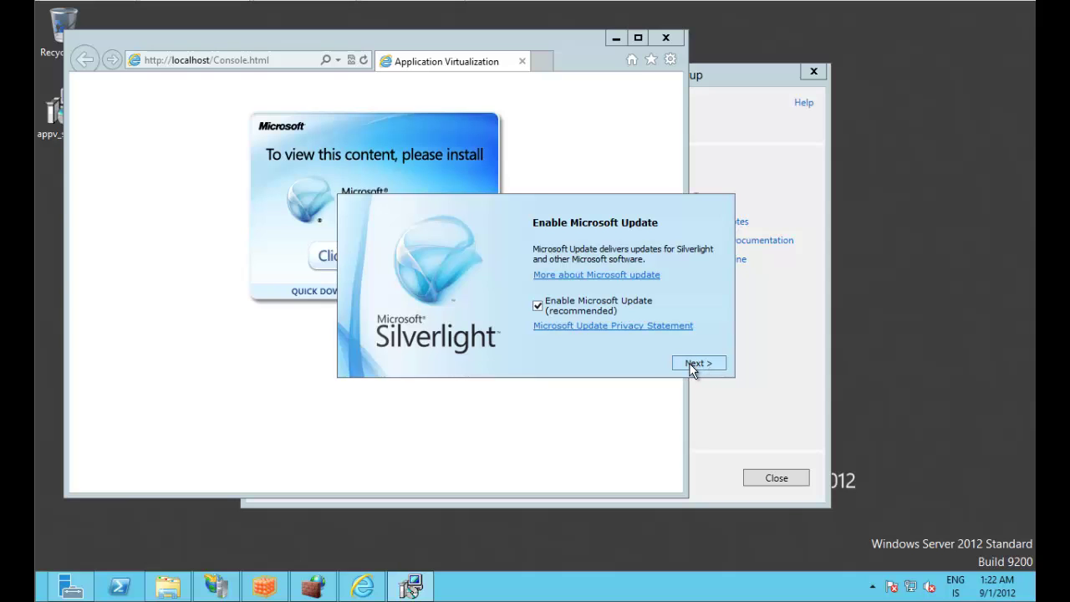
click(691, 368)
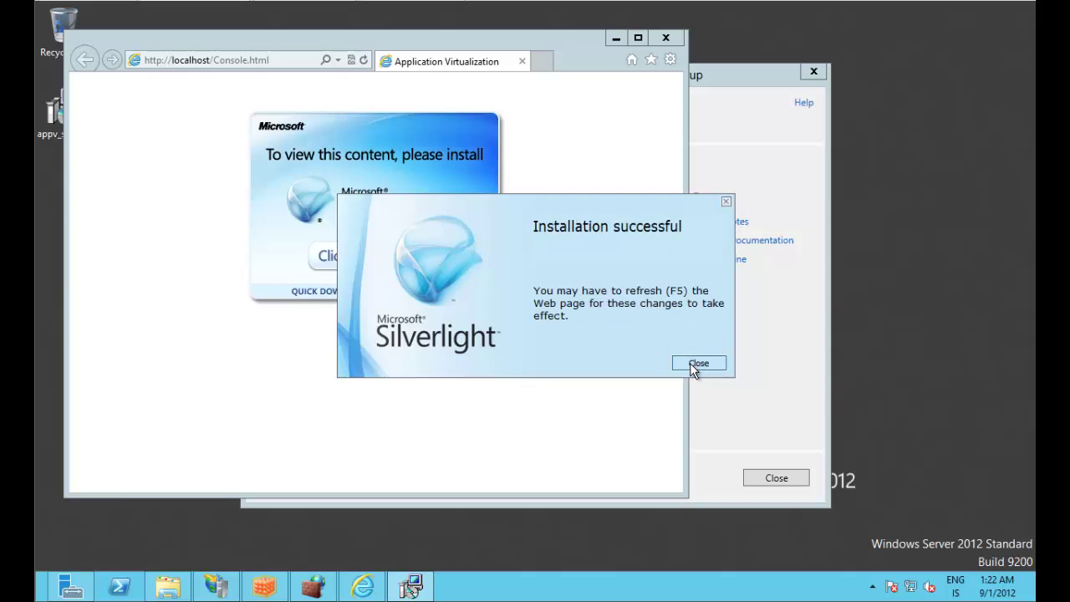
click(693, 365)
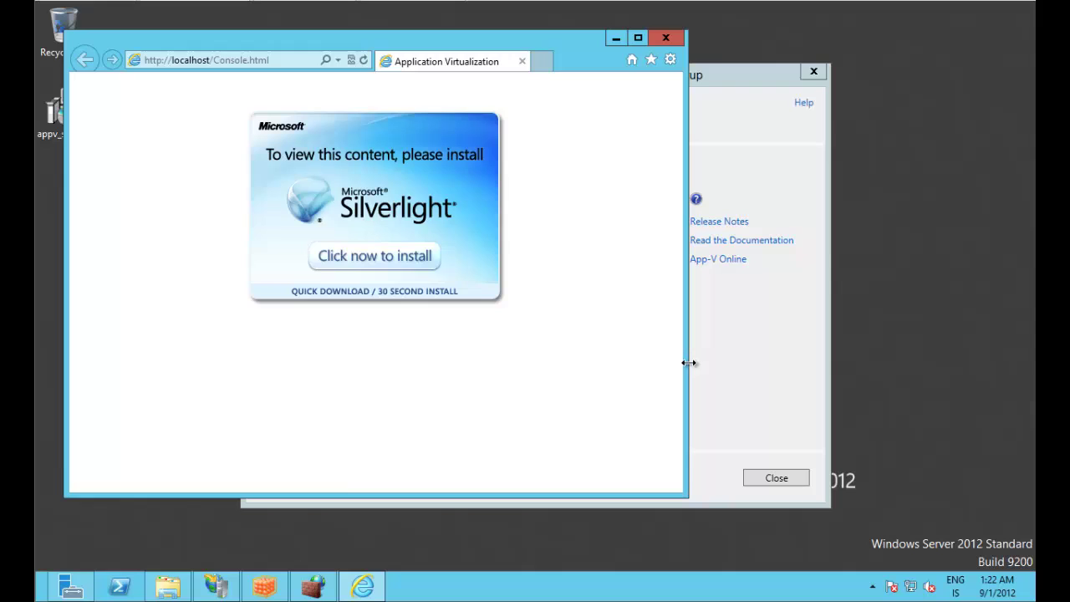
click(363, 59)
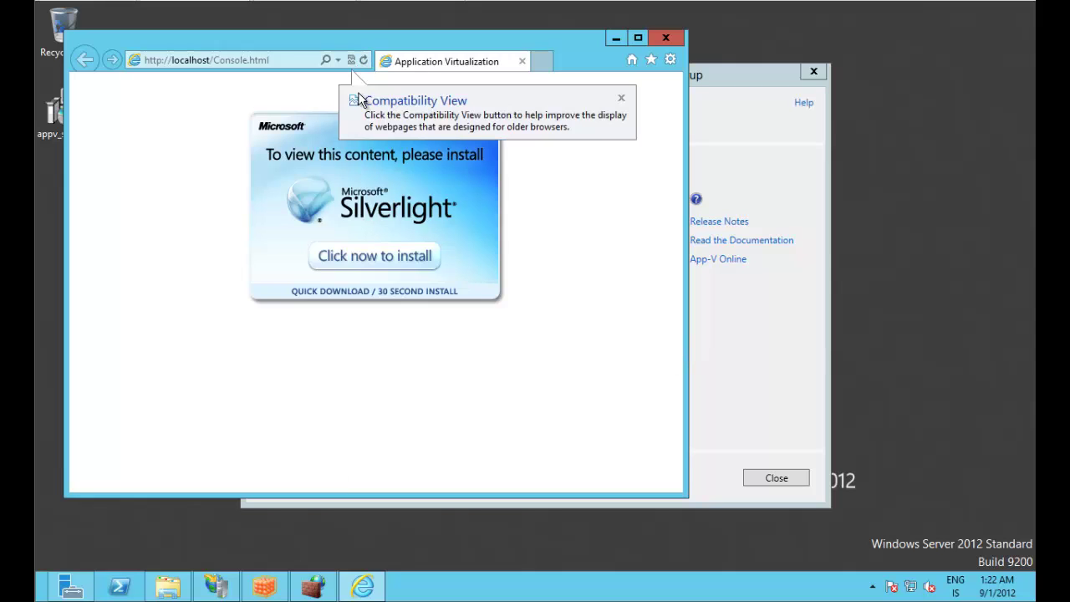
click(445, 155)
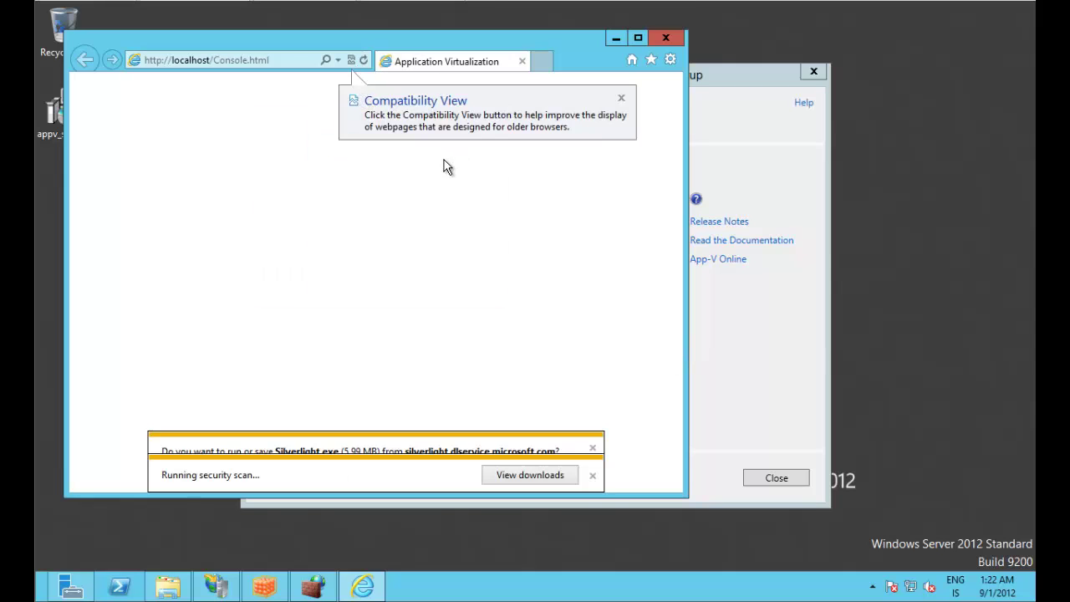
click(638, 39)
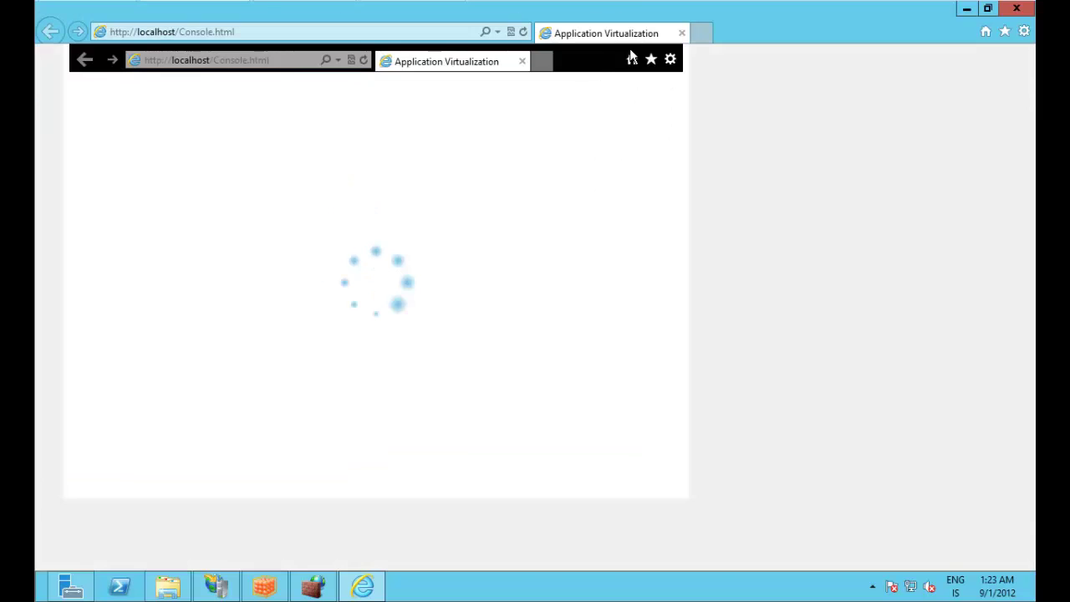
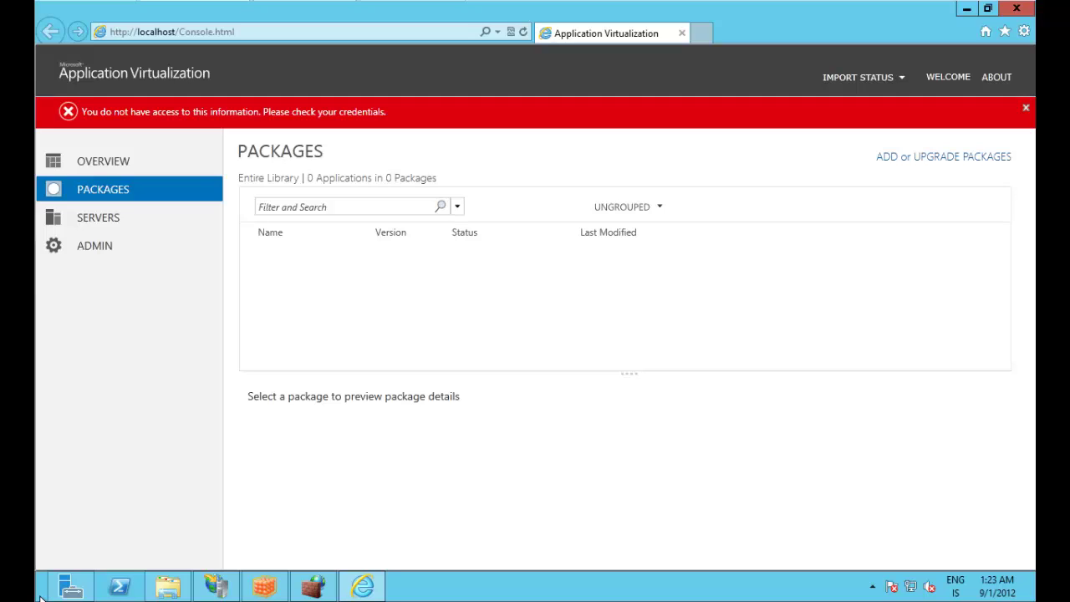
Step: Sign out of the current session from the Start screen account tile, despite open apps
click(42, 595)
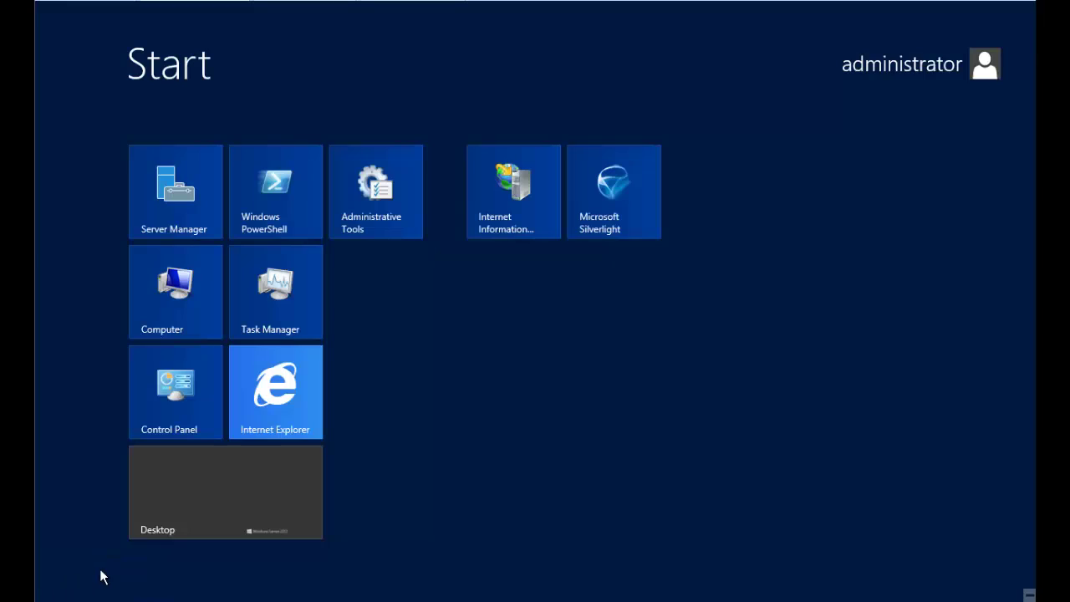
click(946, 72)
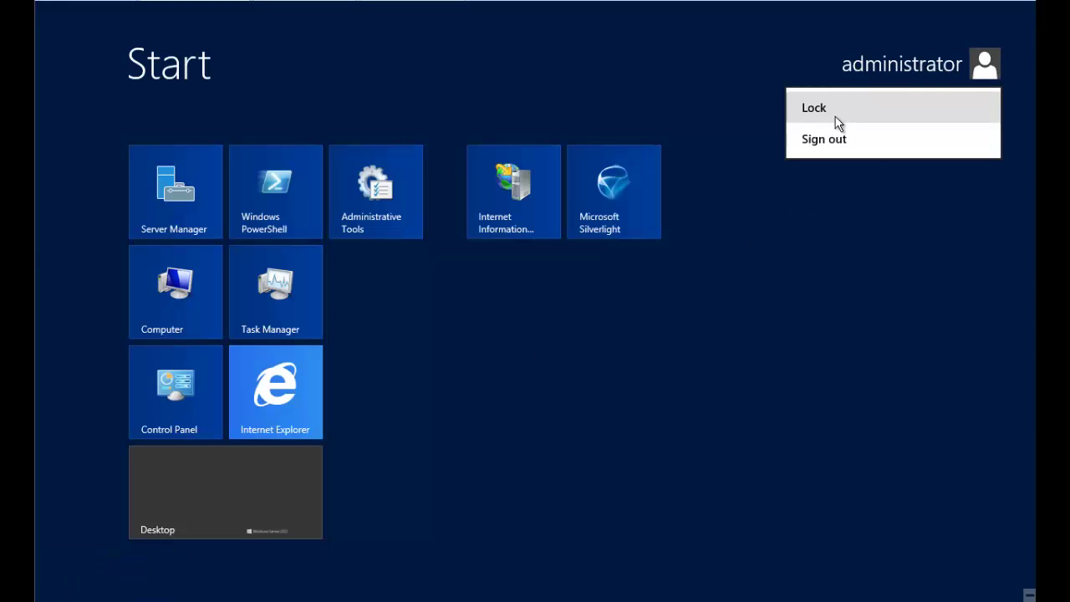
click(830, 142)
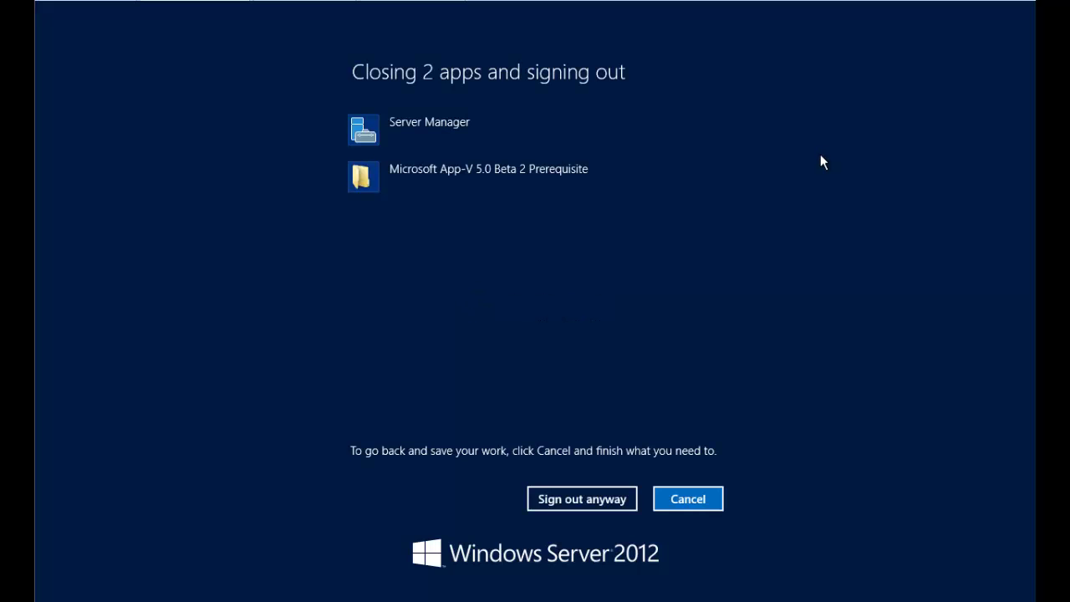
click(584, 502)
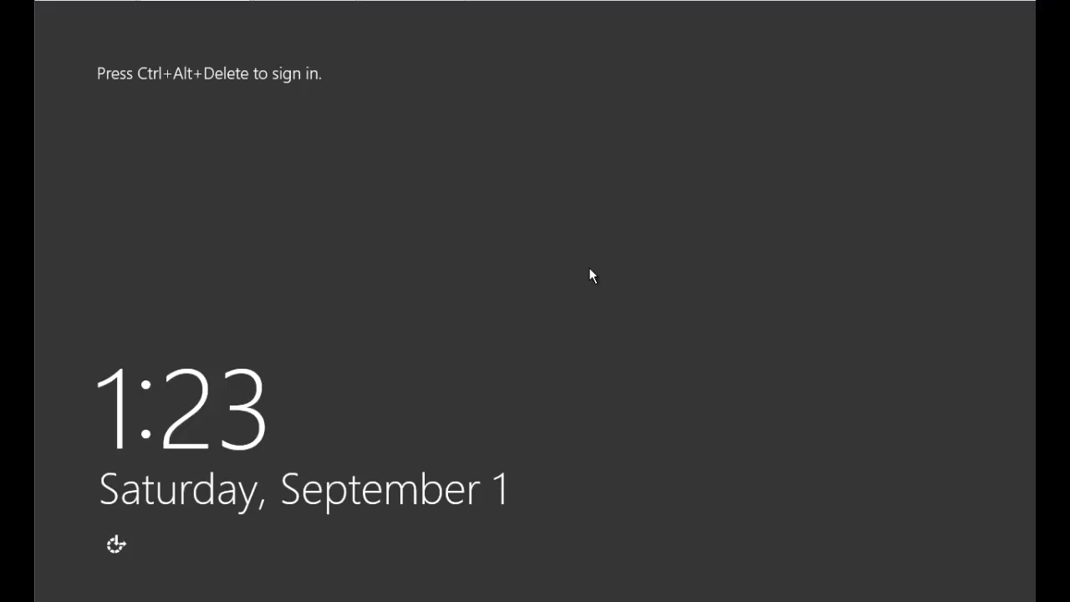
Step: Sign back in as the administrator with the account password
key(ctrl+alt+Delete)
click(457, 252)
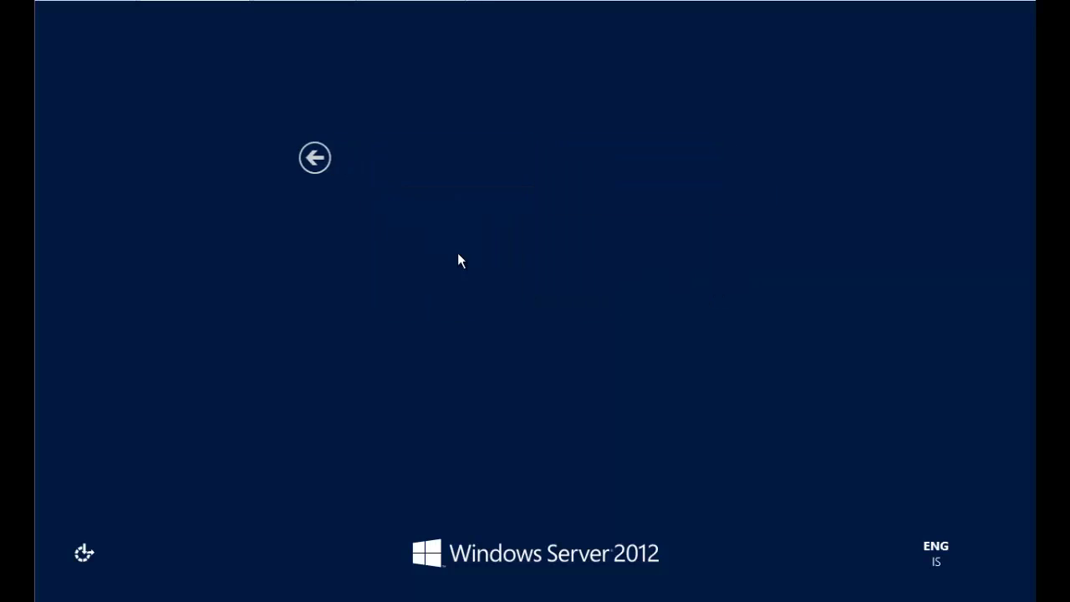
text(*******)
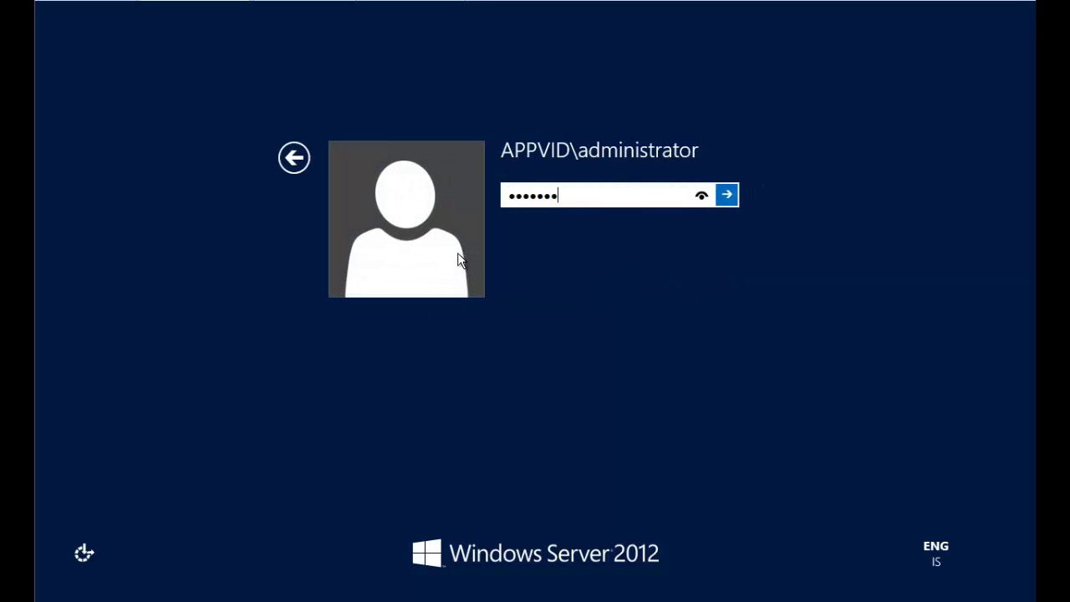
text(**)
key(Return)
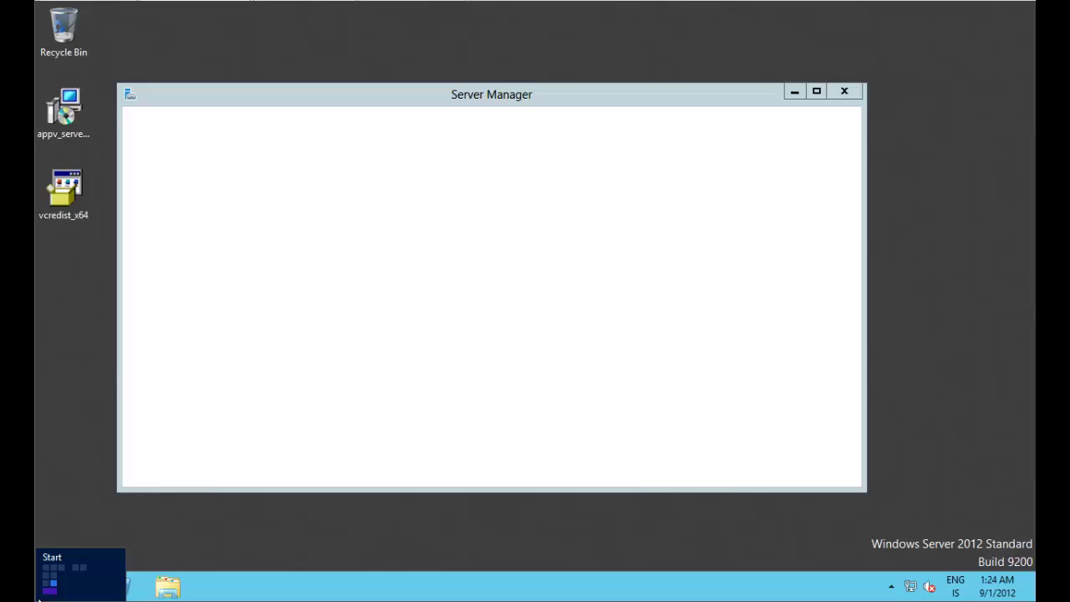
click(38, 596)
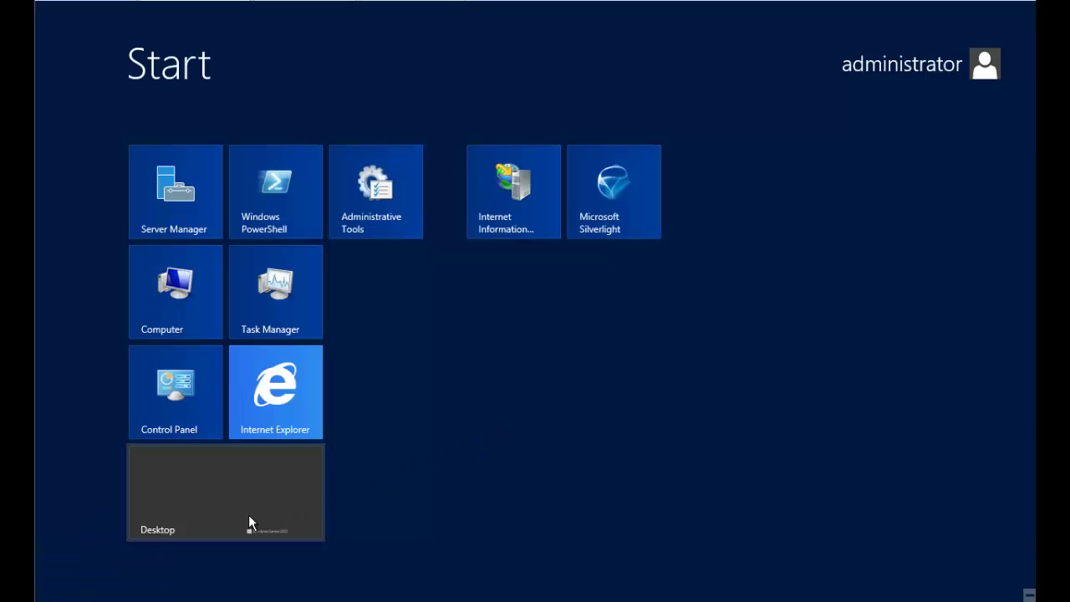
click(252, 465)
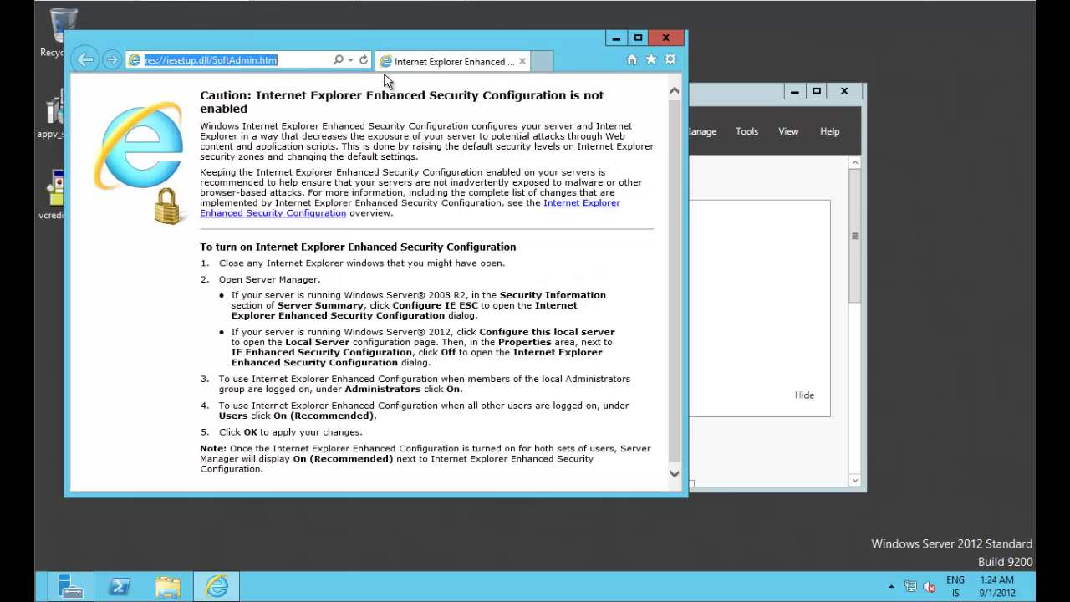
text(http)
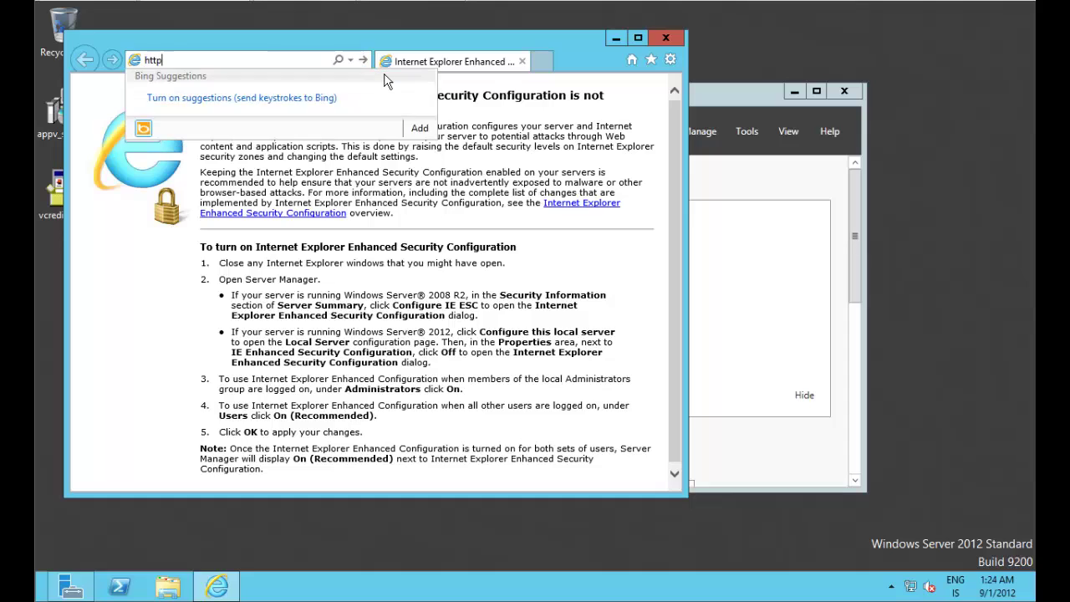
text(://localhost/)
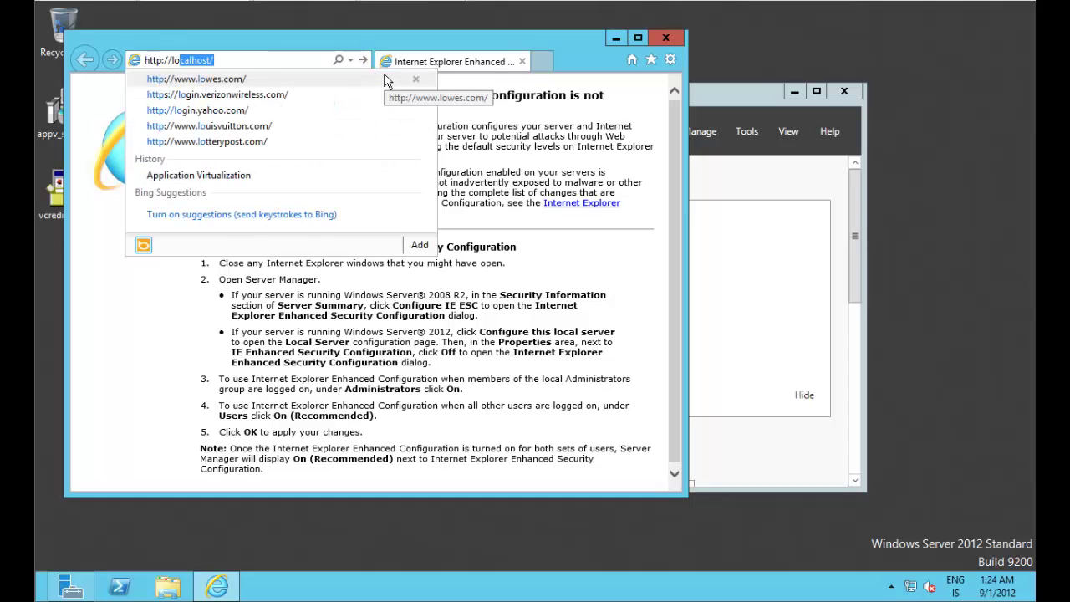
key(Down)
key(Down)
key(Down)
key(Down)
key(Down)
key(Down)
key(Up)
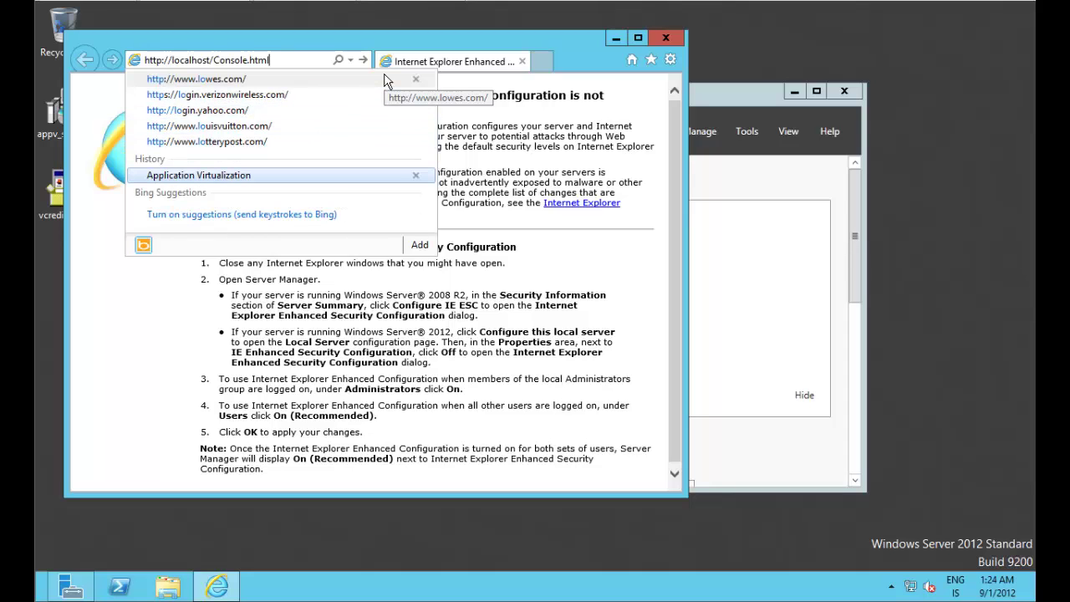
key(Return)
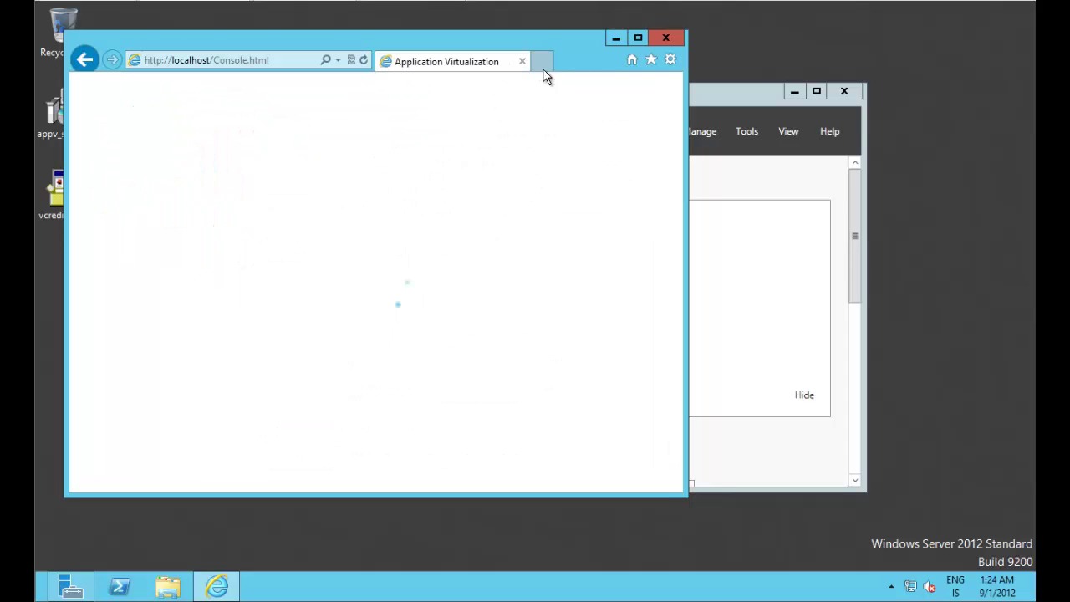
click(637, 38)
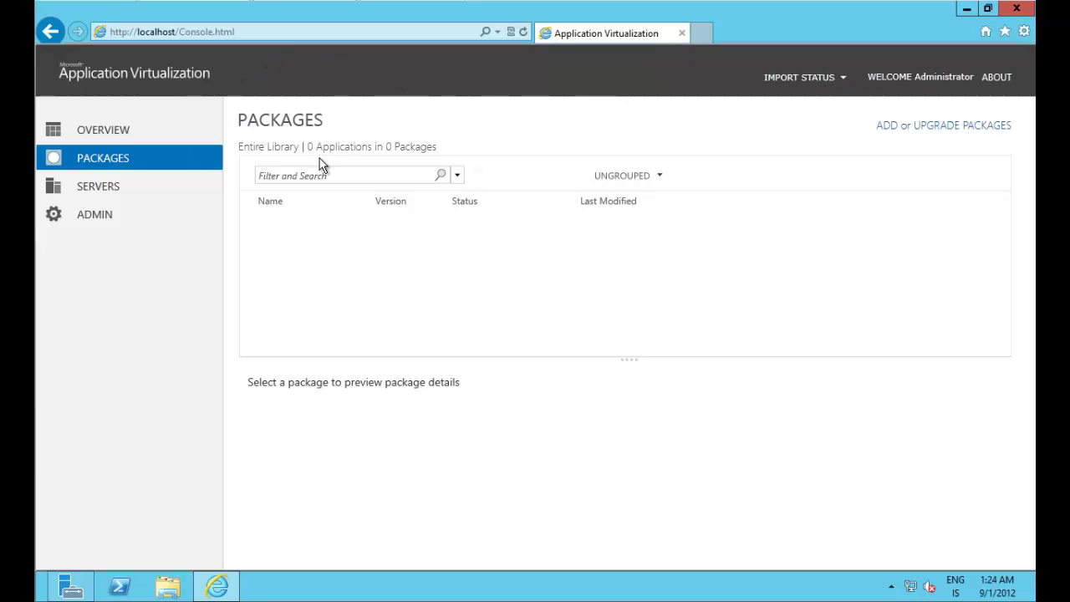
Step: Check Overview, Packages and Connection Groups to confirm the library is empty, then minimize the browser
click(122, 138)
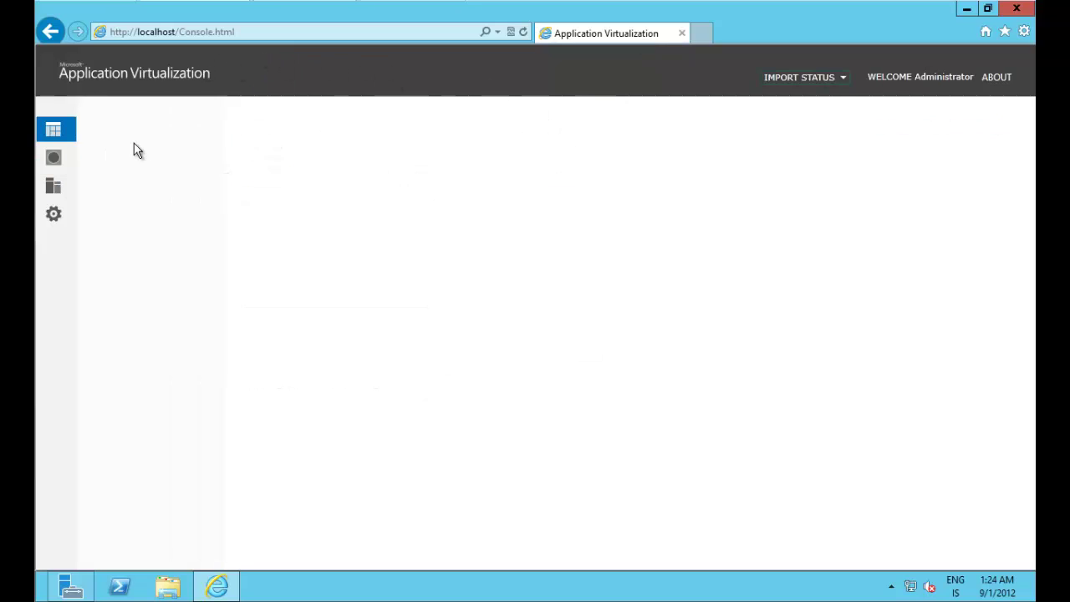
click(50, 155)
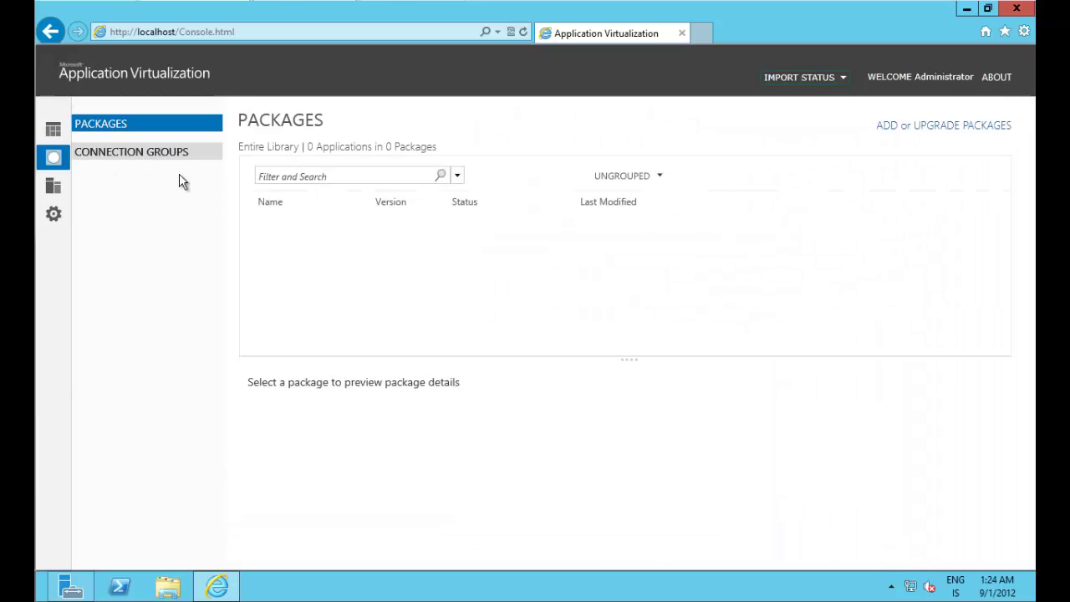
click(139, 153)
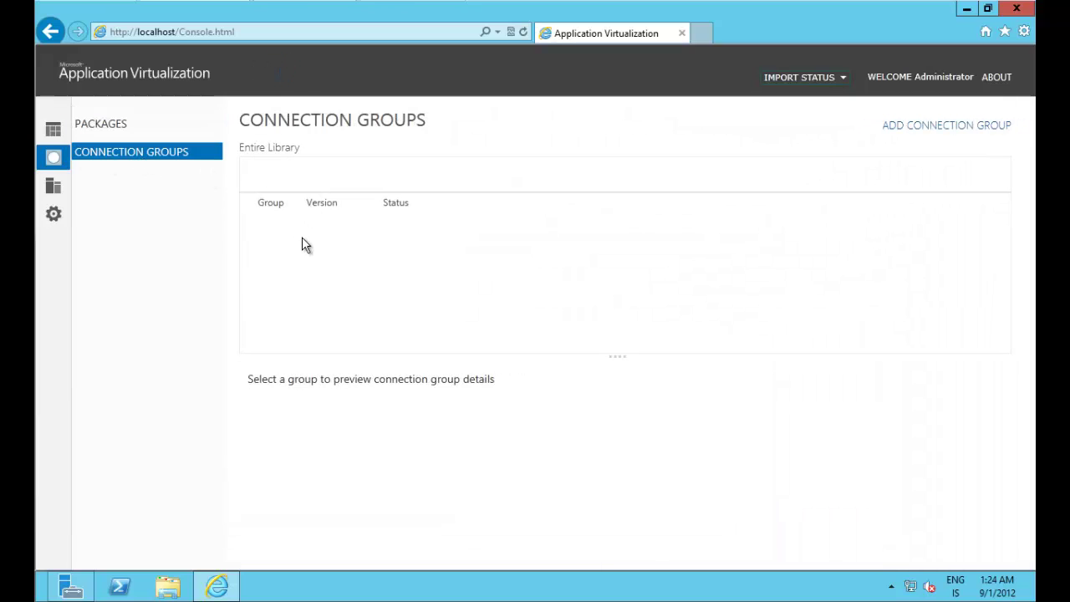
click(134, 131)
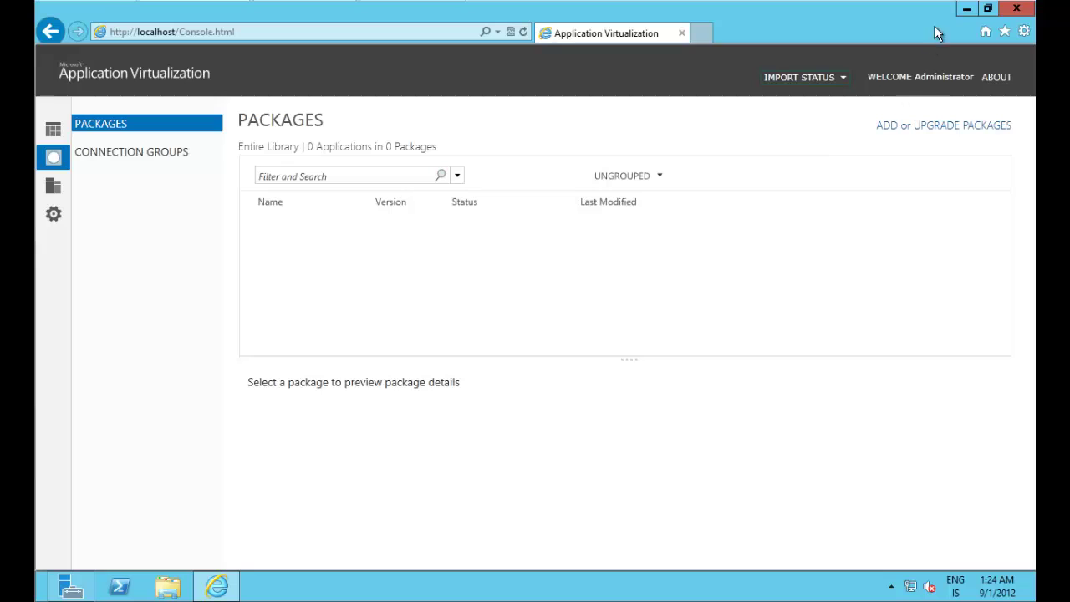
click(966, 8)
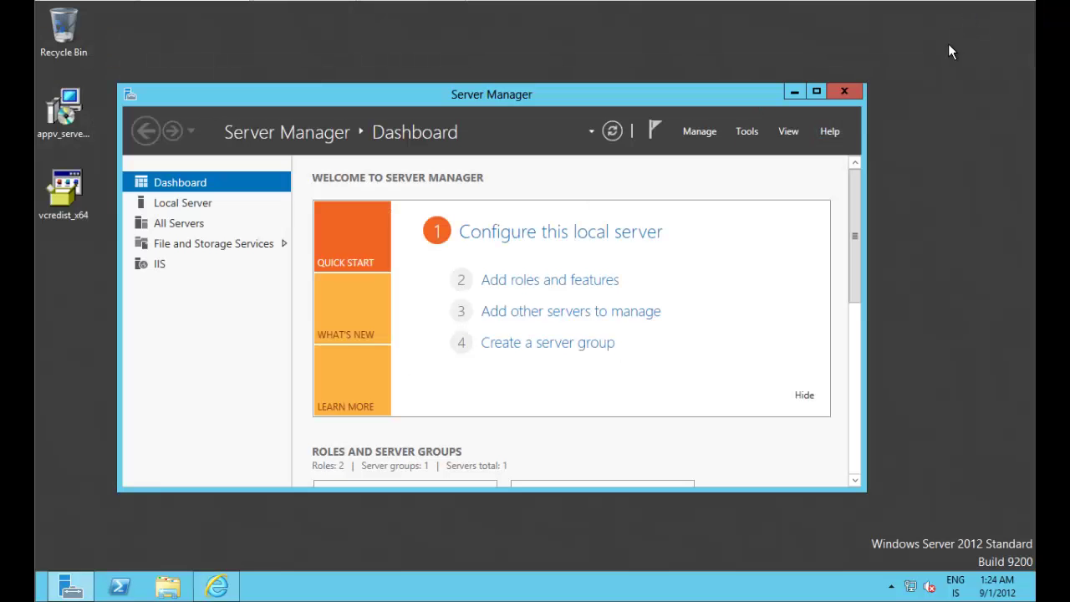
Step: Minimize Server Manager and open the APPV_DATA (E:) drive in File Explorer
click(794, 92)
click(167, 586)
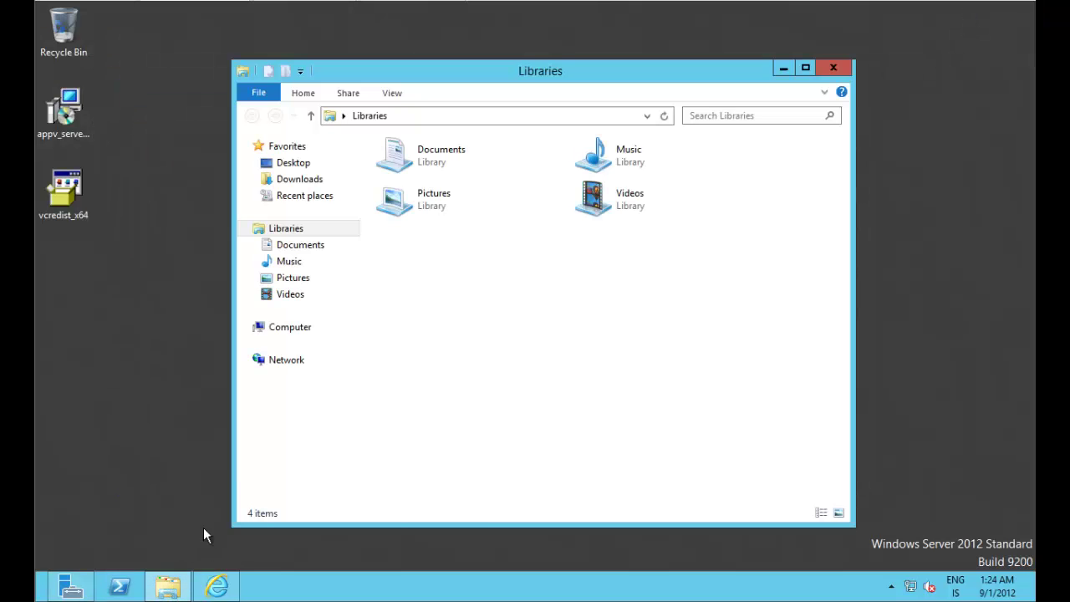
click(292, 329)
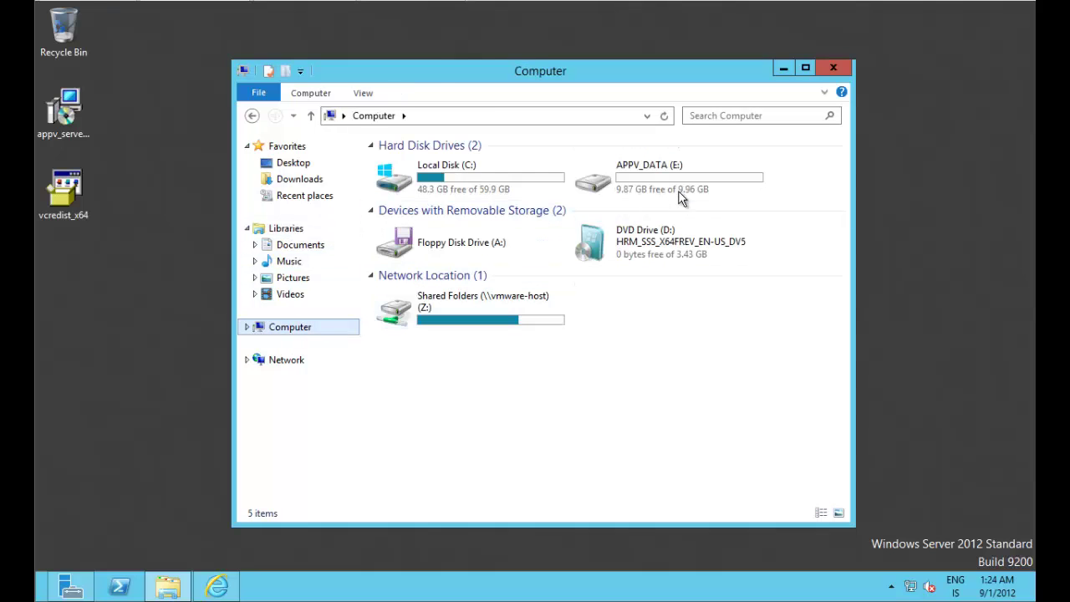
click(694, 179)
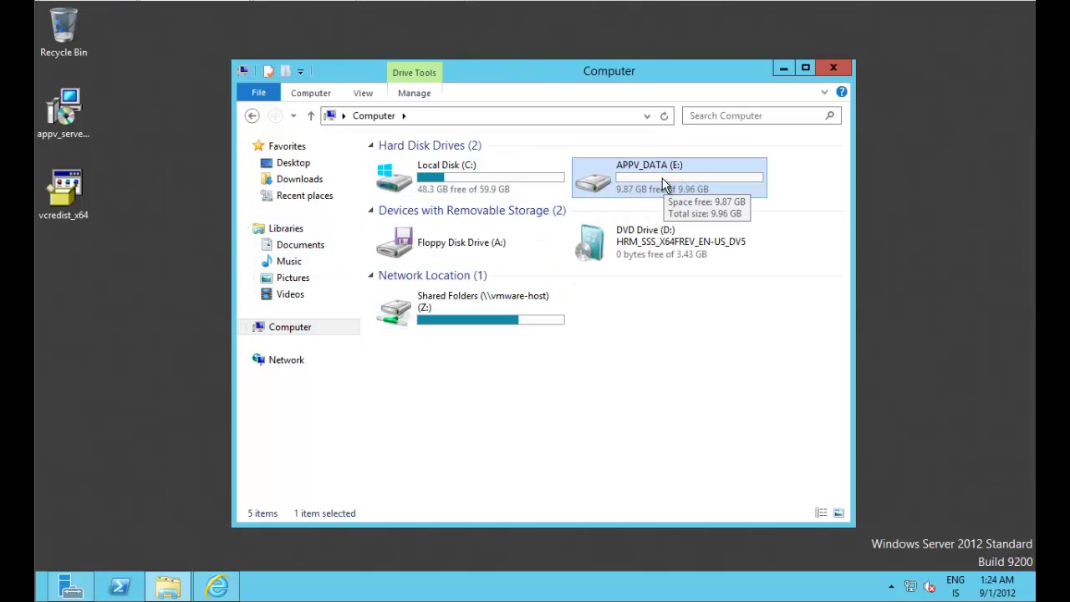
double_click(665, 179)
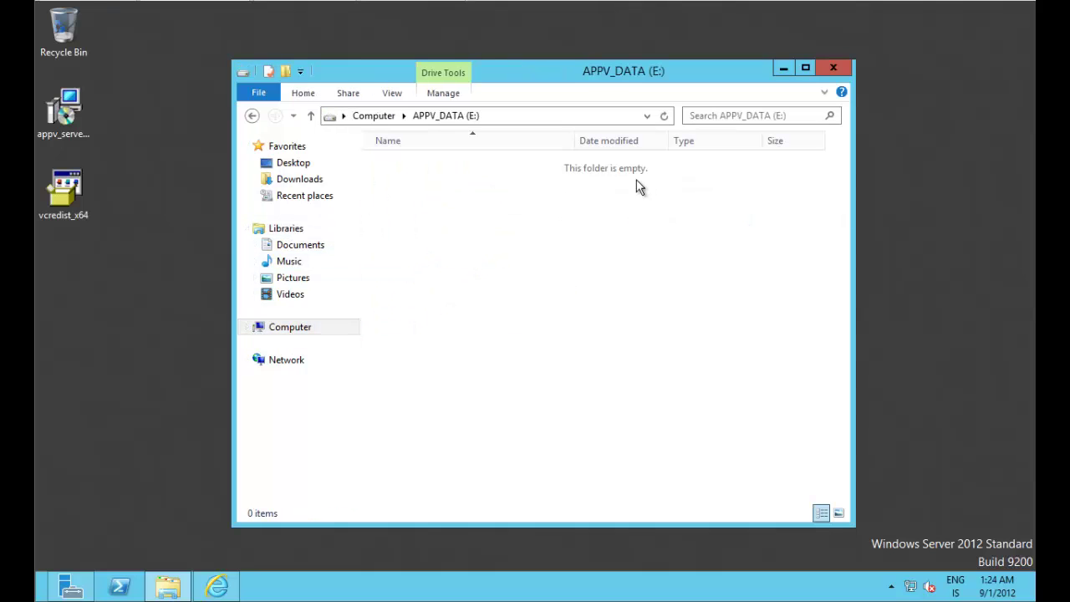
Step: Create a new folder named Content on the drive
right_click(433, 212)
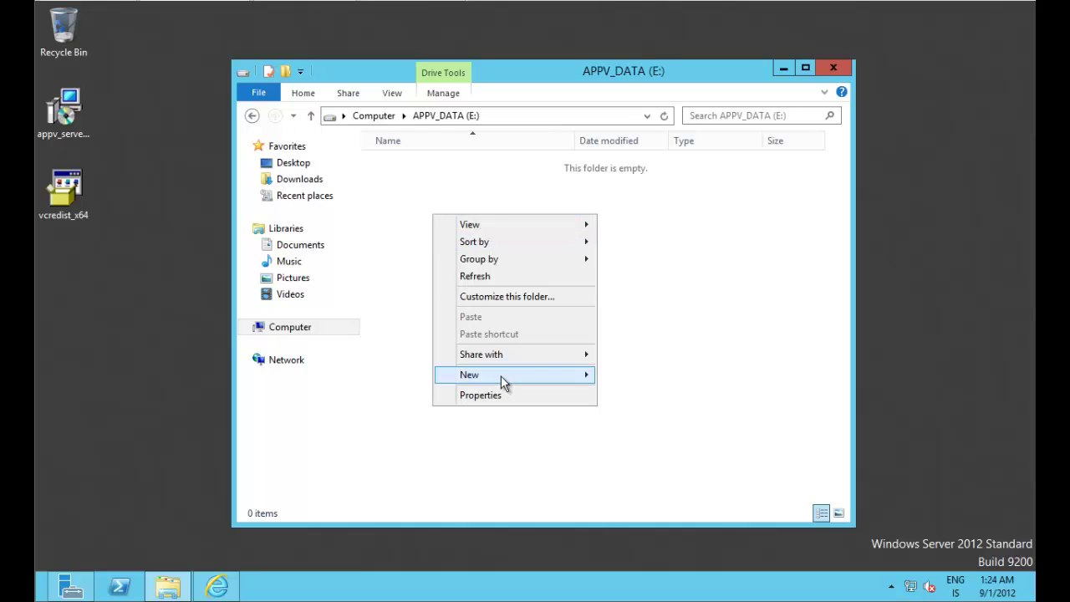
mouse_move(500, 376)
click(632, 376)
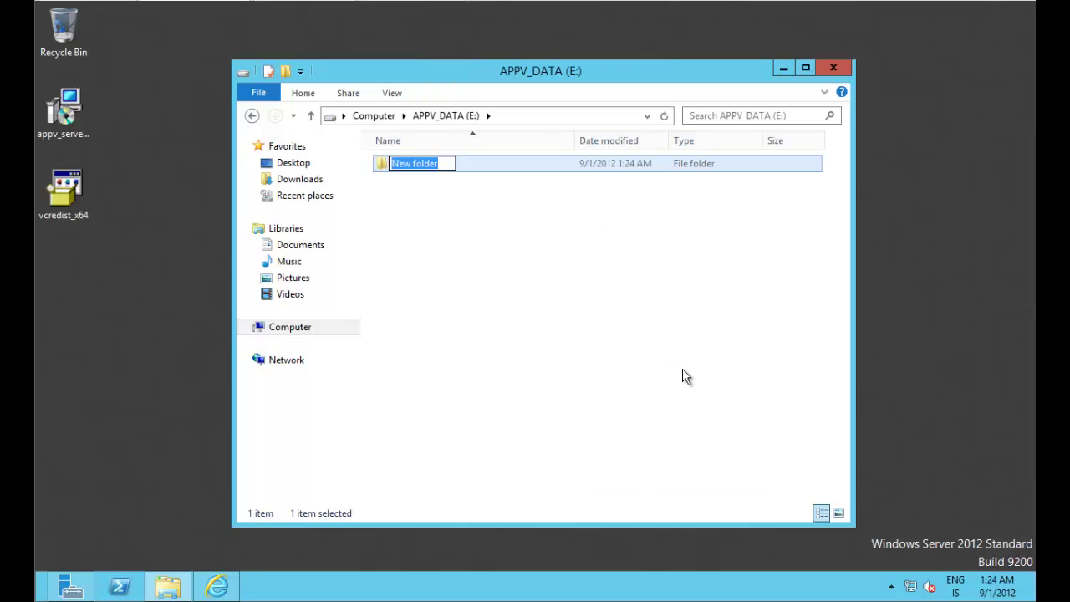
text(C)
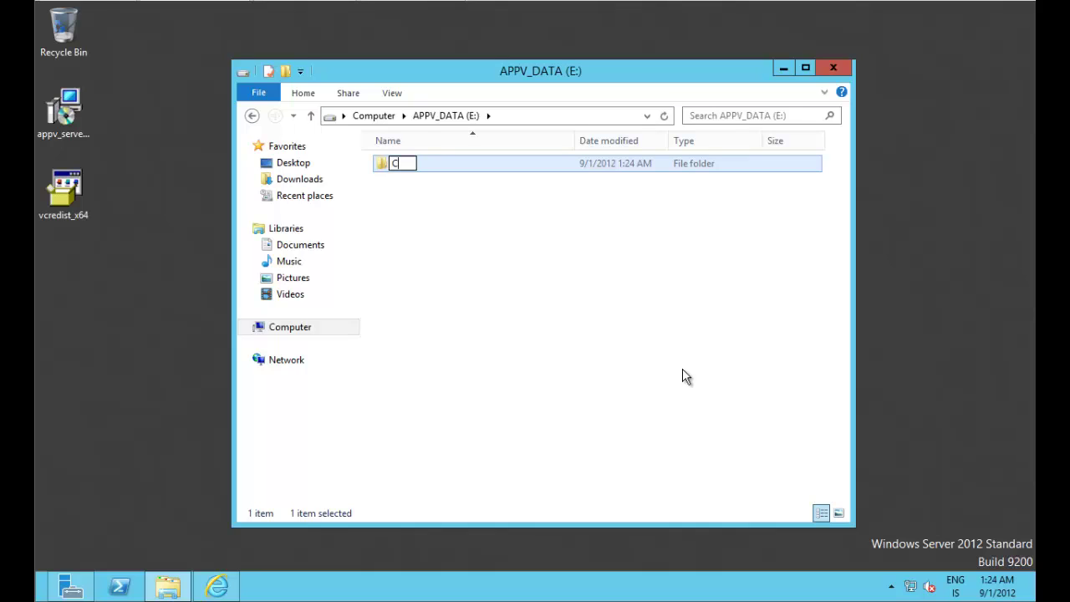
text(ontent)
key(Return)
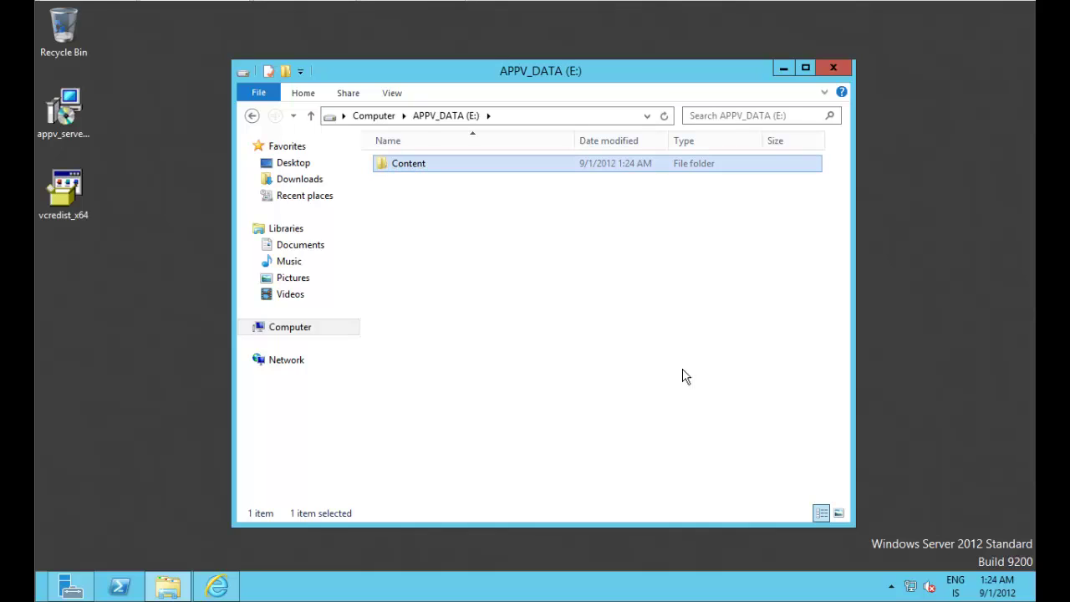
Step: Share the Content folder via Advanced Sharing, giving Everyone Full Control
right_click(447, 173)
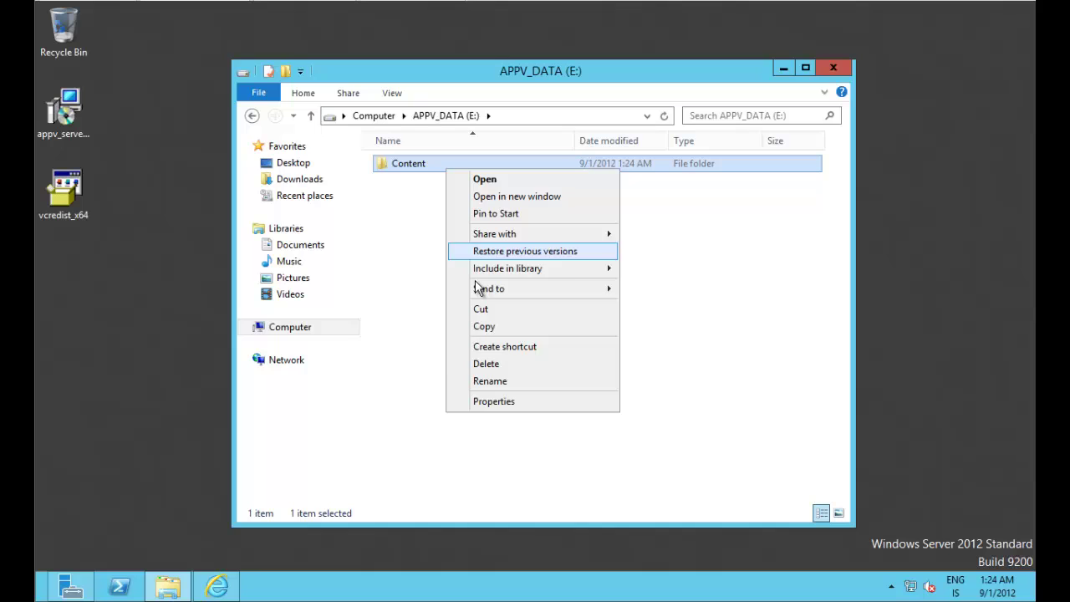
click(500, 400)
click(518, 209)
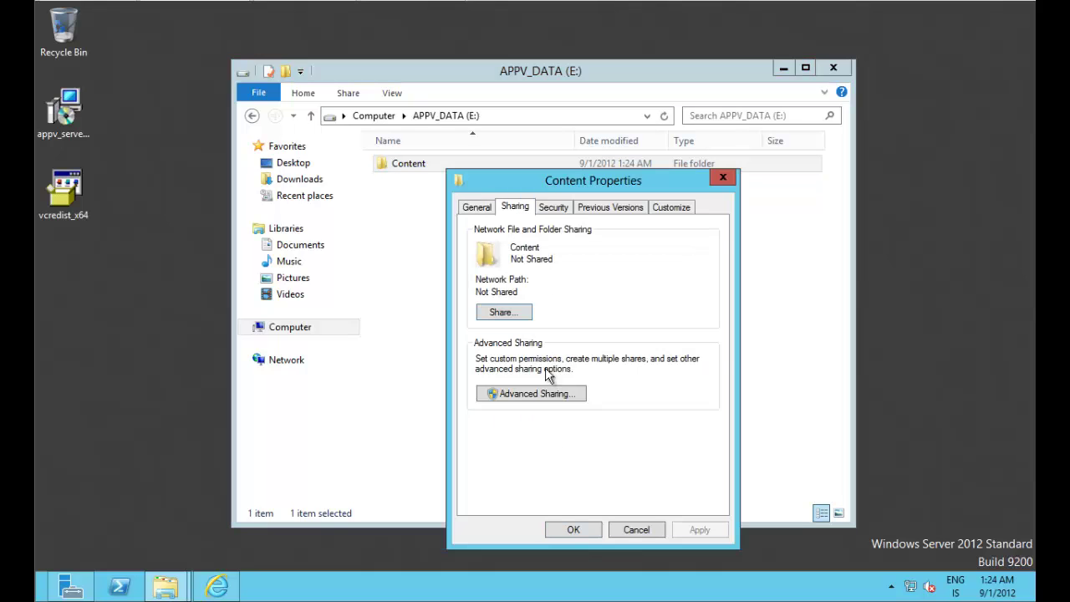
click(544, 393)
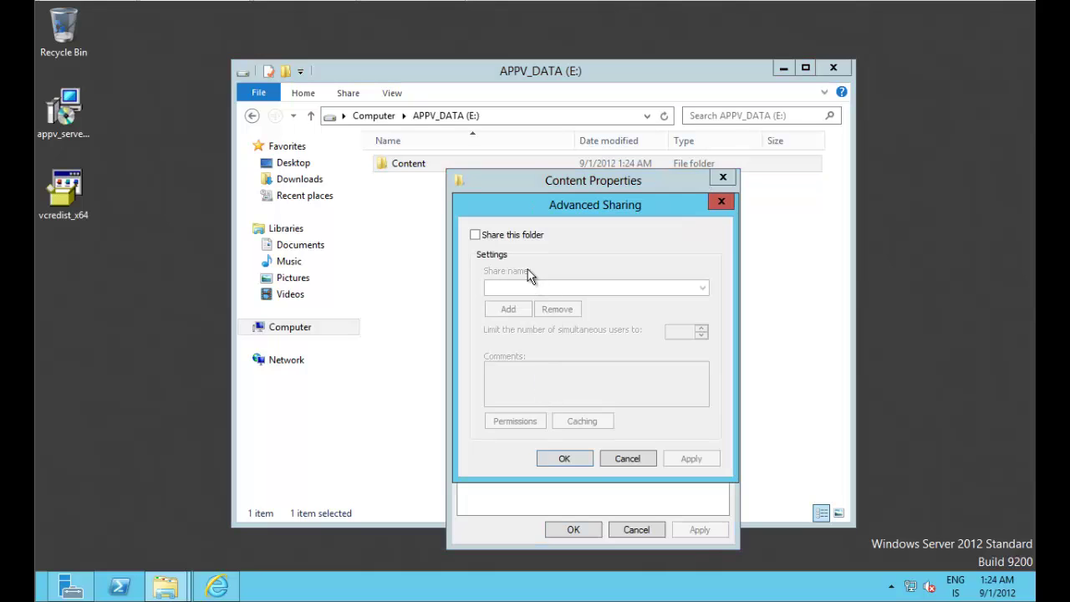
click(512, 235)
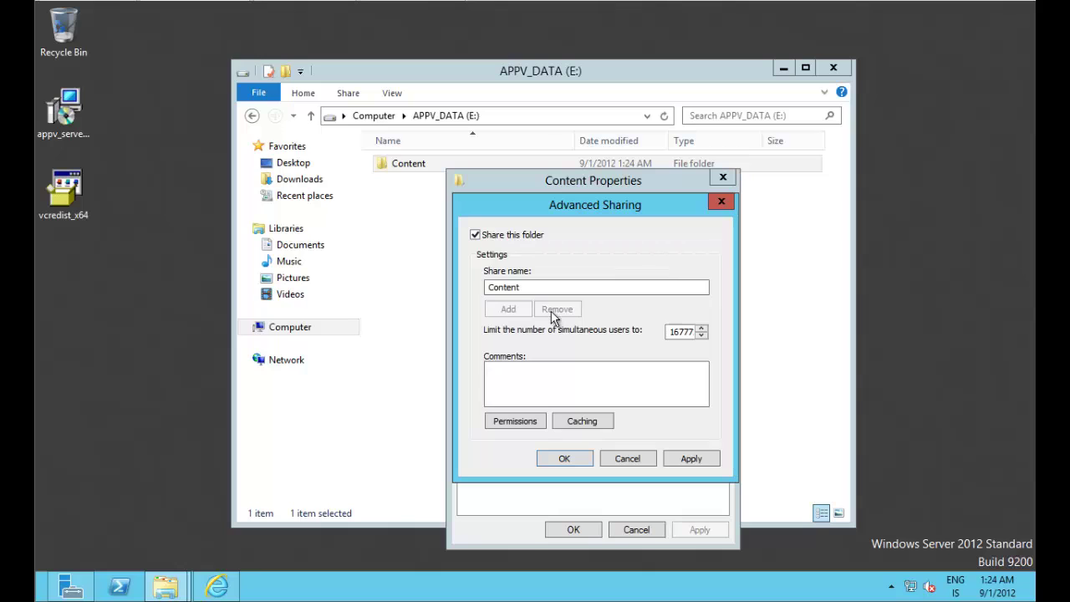
click(525, 421)
click(656, 407)
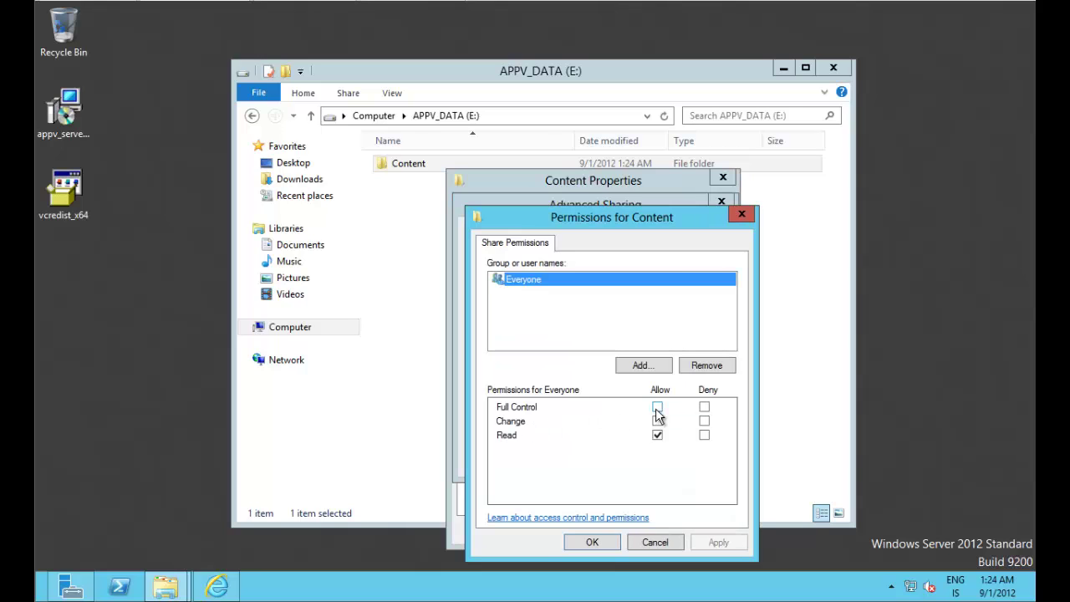
click(590, 544)
click(575, 464)
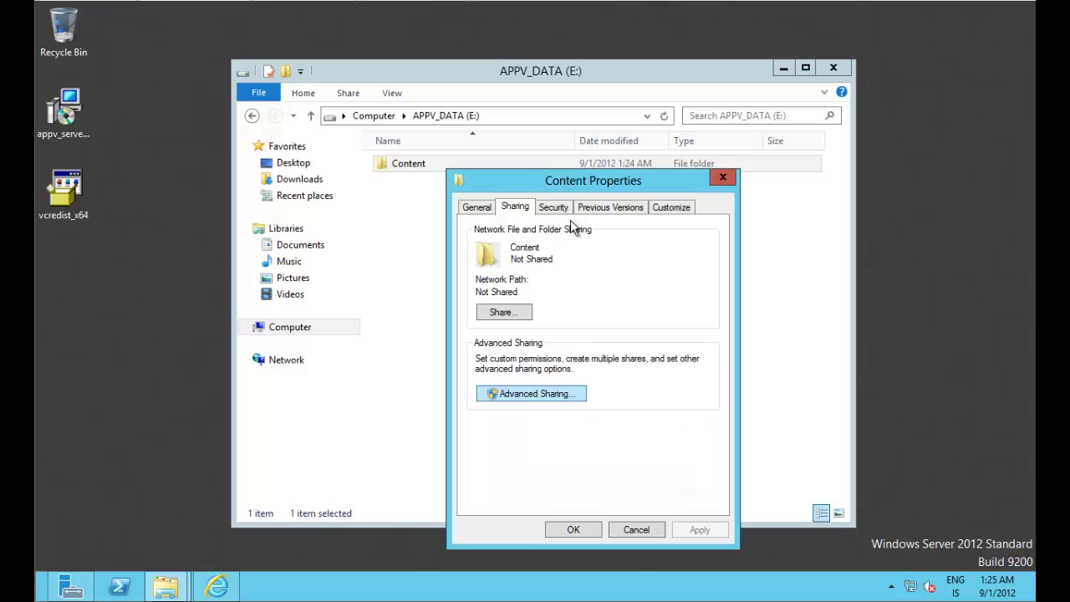
Step: Add appv_admins with Modify and appv_users with read access to the Content folder's security
click(555, 208)
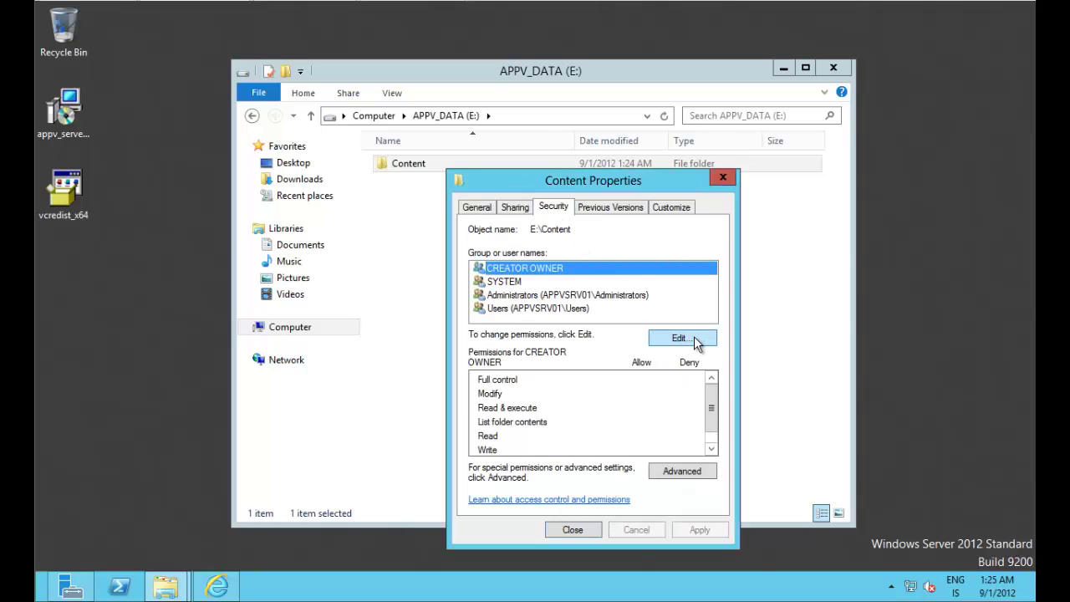
click(654, 349)
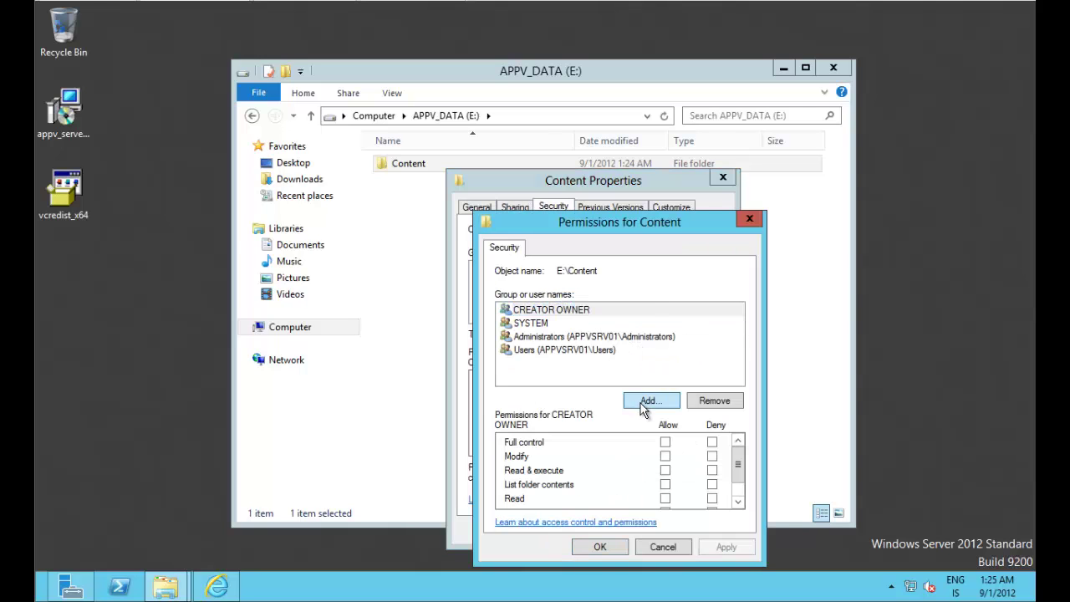
click(644, 403)
text(appv)
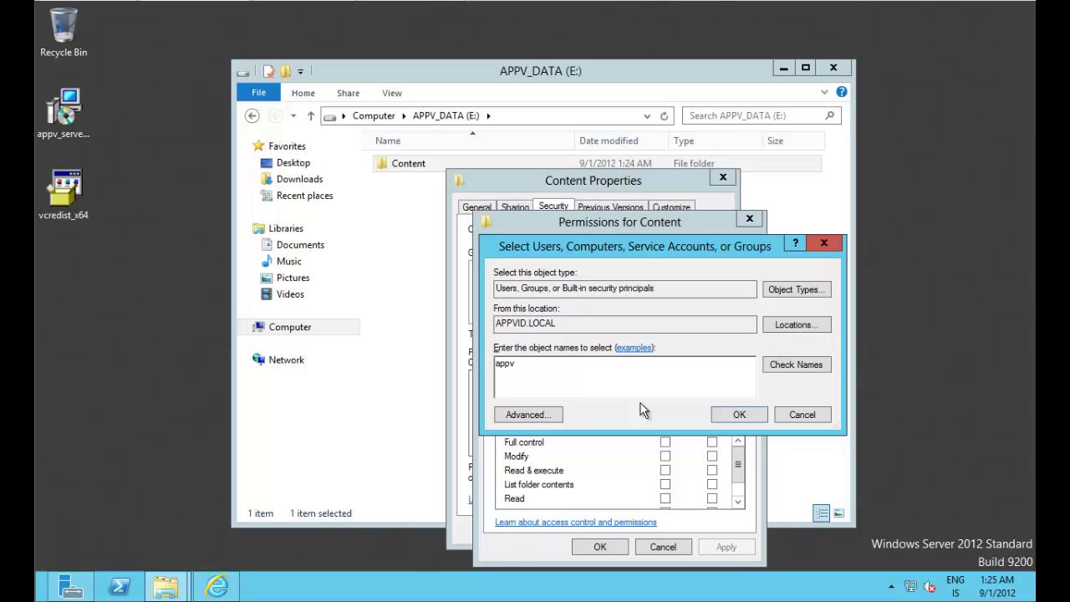
text(_admins)
key(Return)
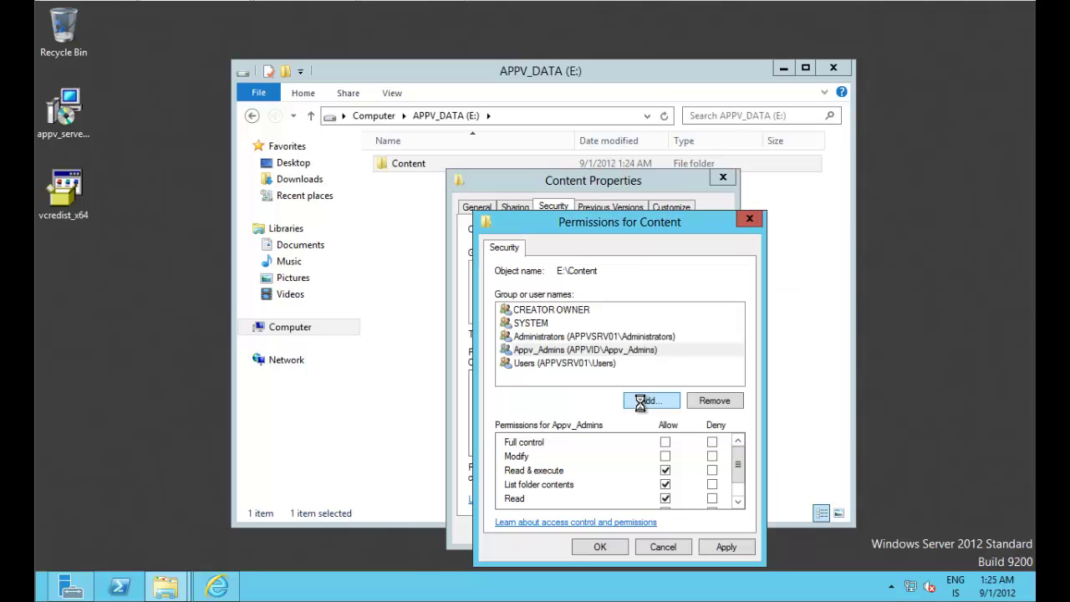
click(664, 455)
click(652, 402)
text(appv)
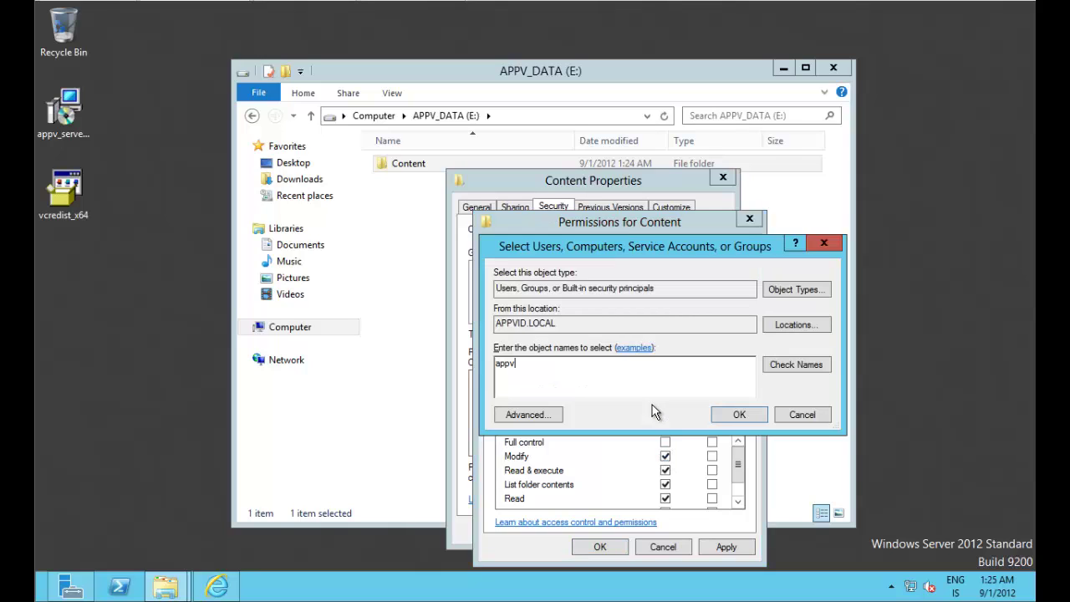
text(_users)
key(Return)
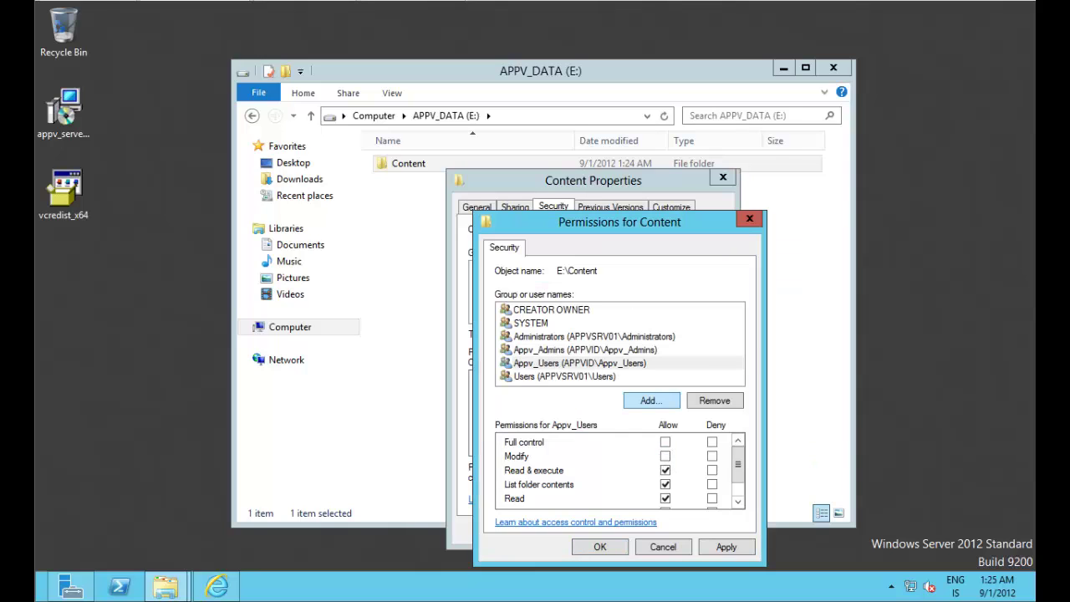
click(598, 548)
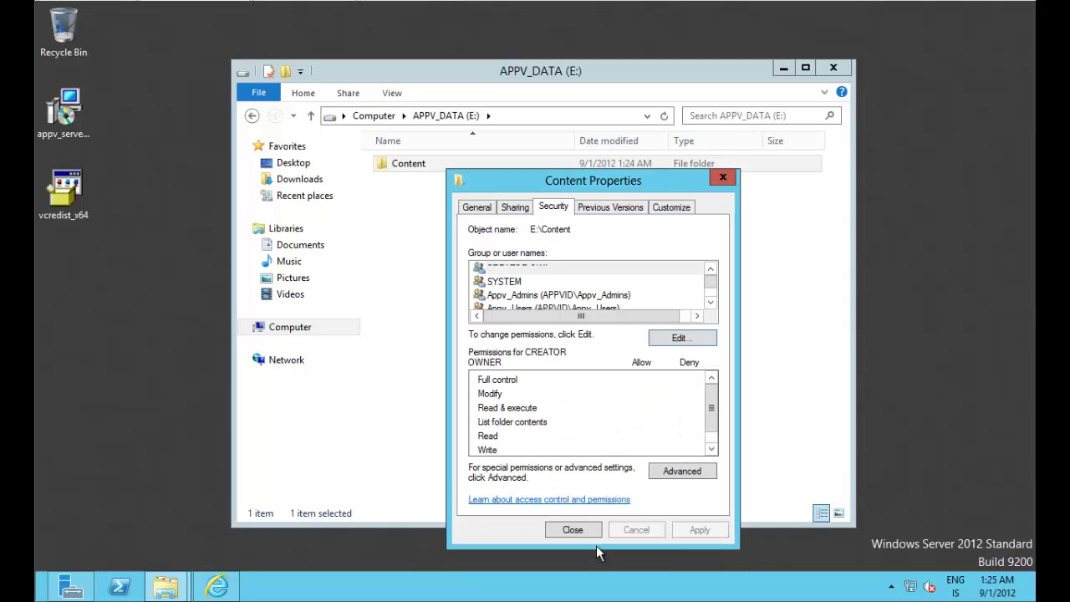
Step: Close the Content properties and browse to Z:\App-V Sequenced Apps\5.0
click(577, 531)
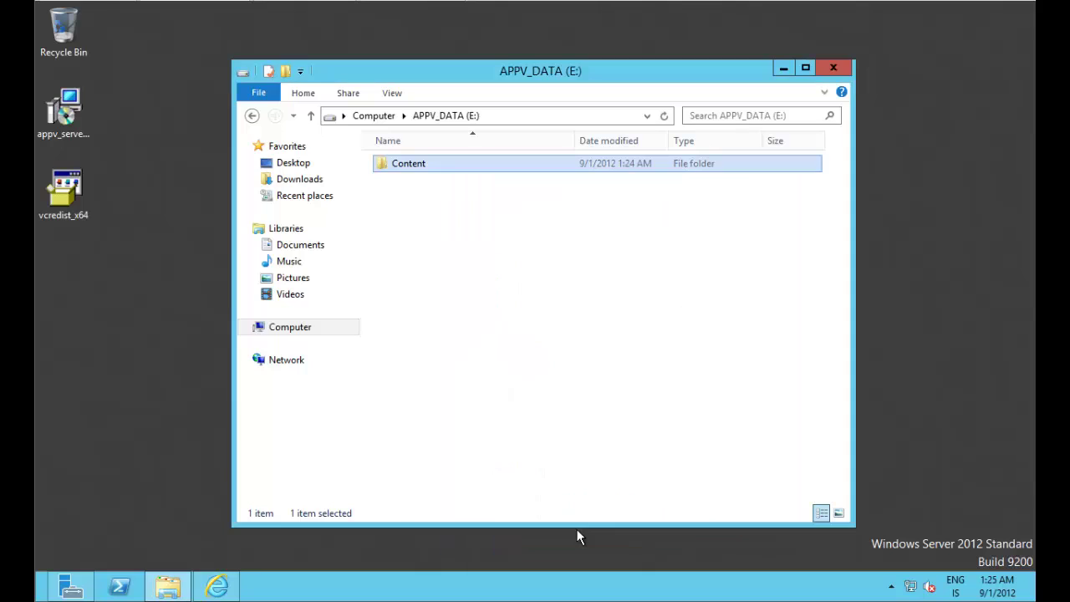
double_click(408, 164)
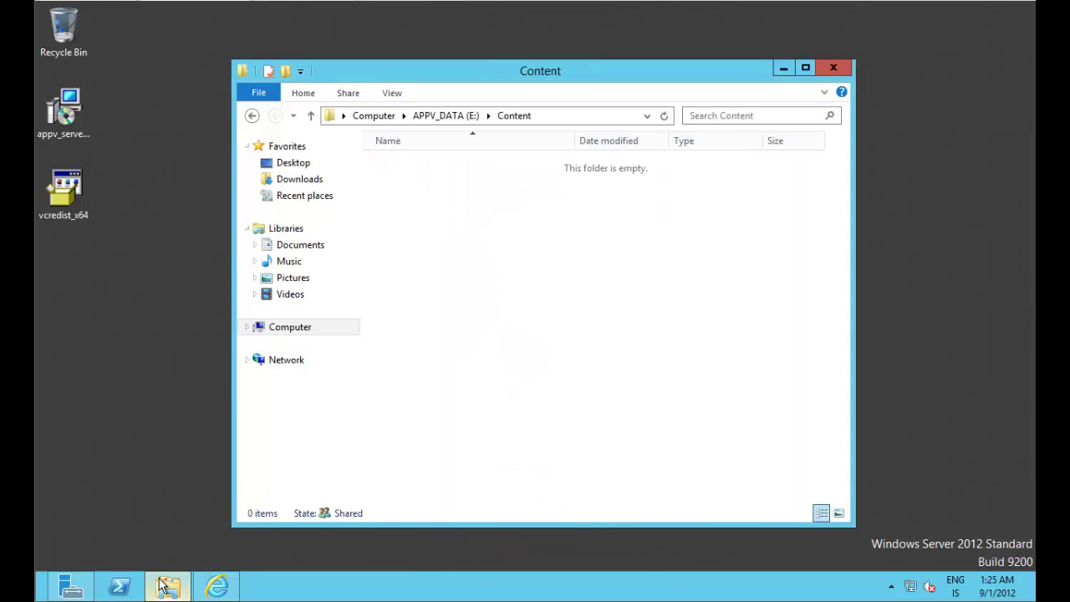
click(302, 329)
double_click(506, 320)
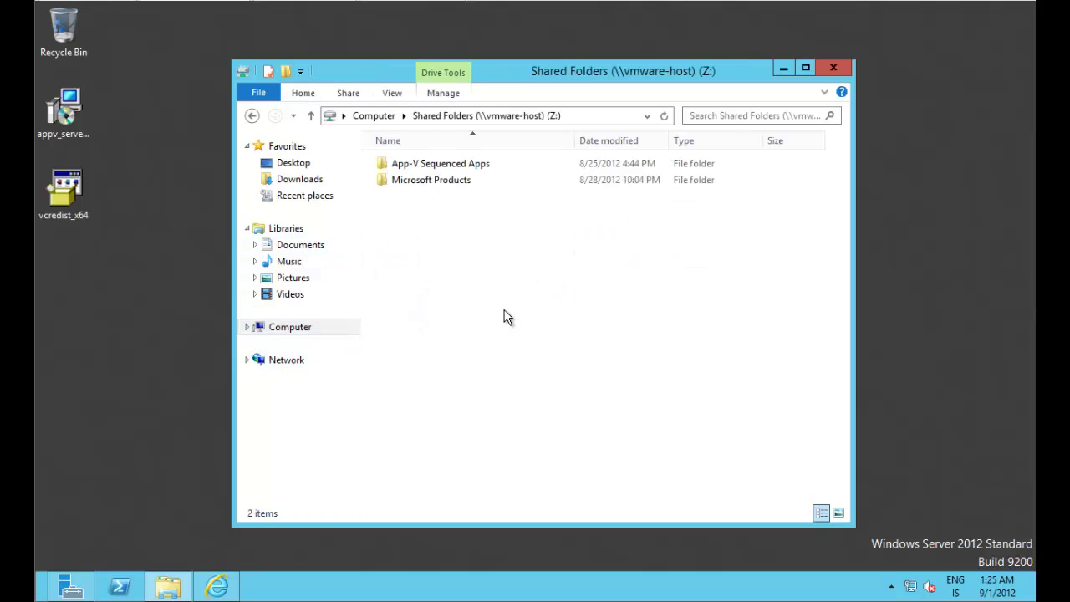
double_click(476, 164)
click(443, 184)
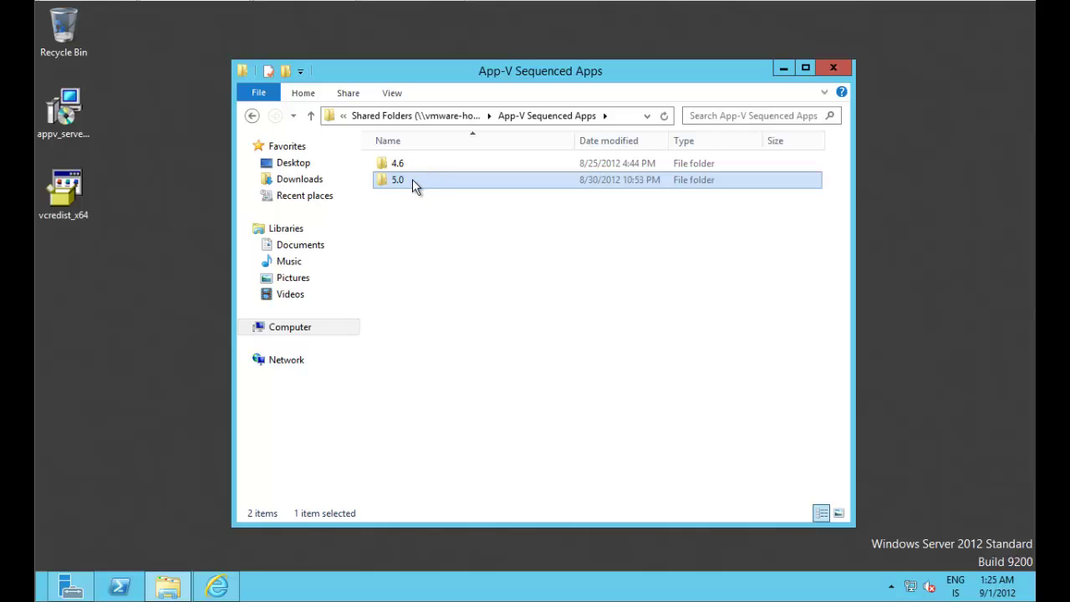
Step: Copy the Firefox, Foxit Reader and Skype folders from the 5.0 folder
double_click(408, 179)
double_click(409, 179)
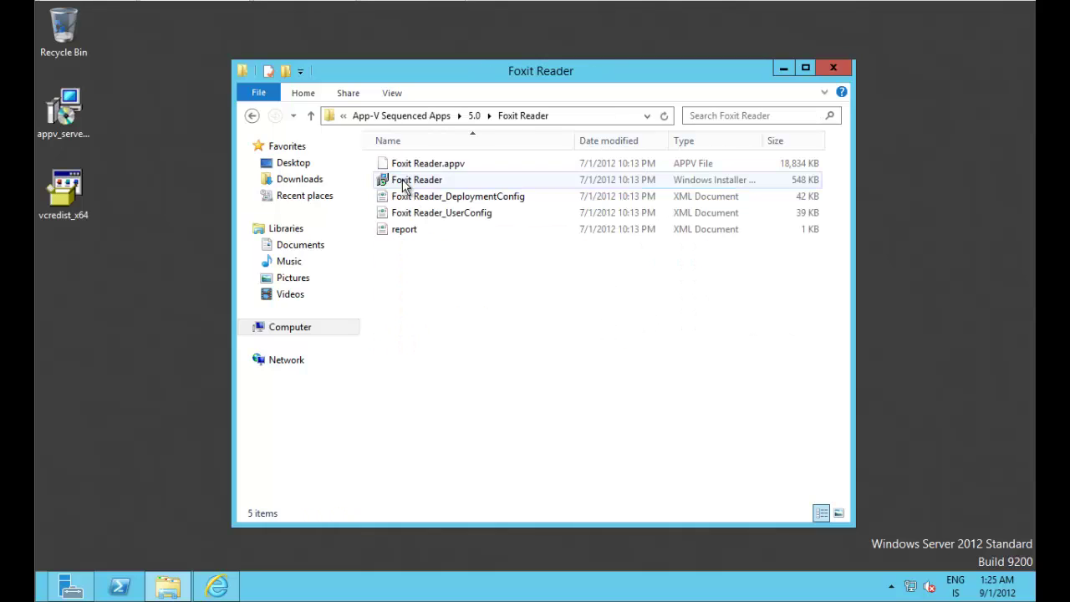
click(473, 116)
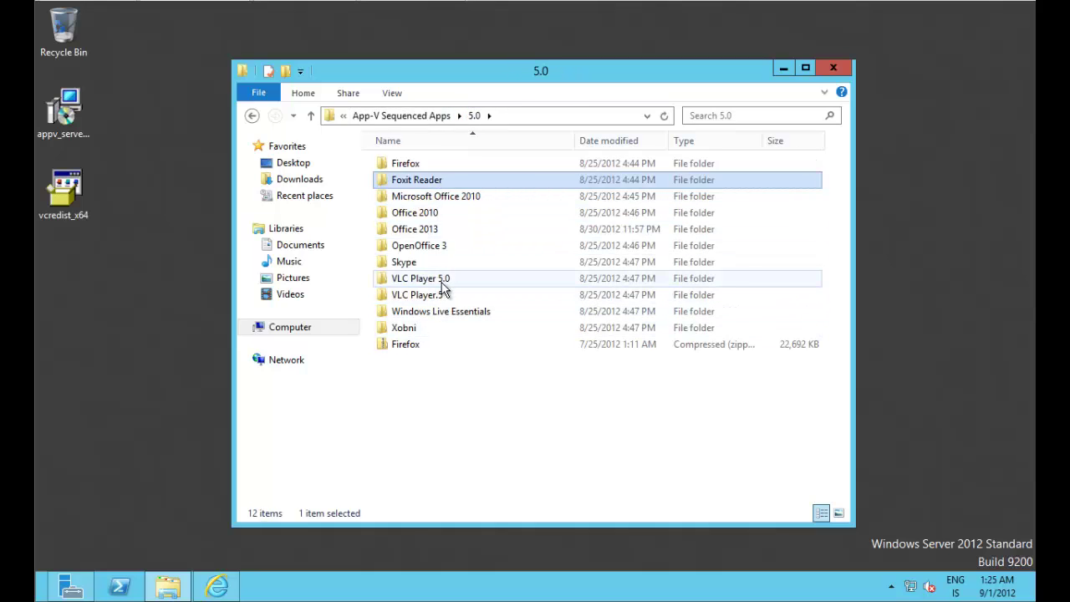
click(443, 166)
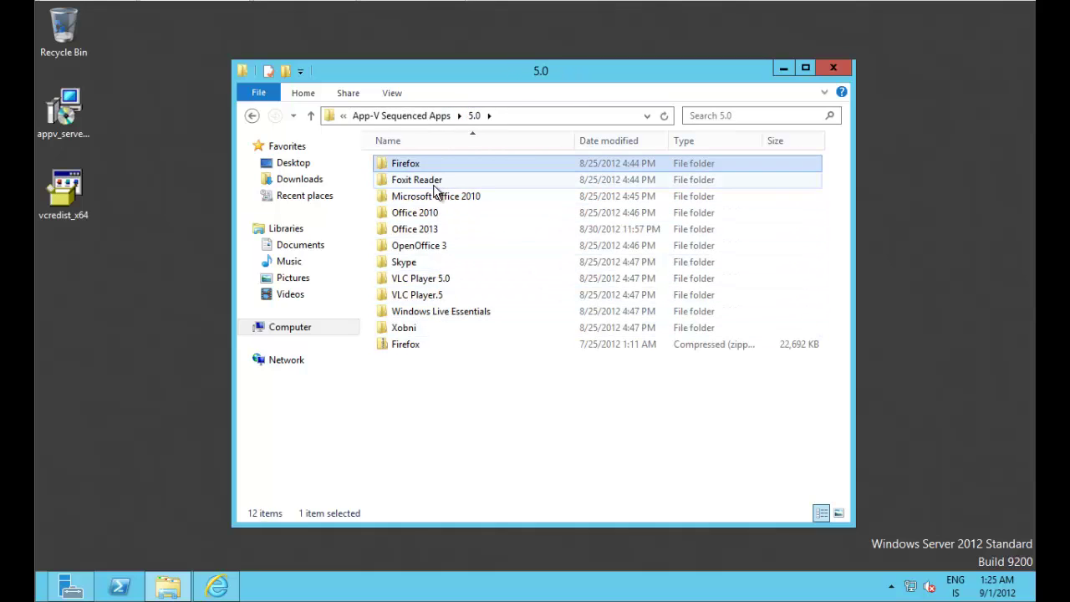
ctrl+click(434, 181)
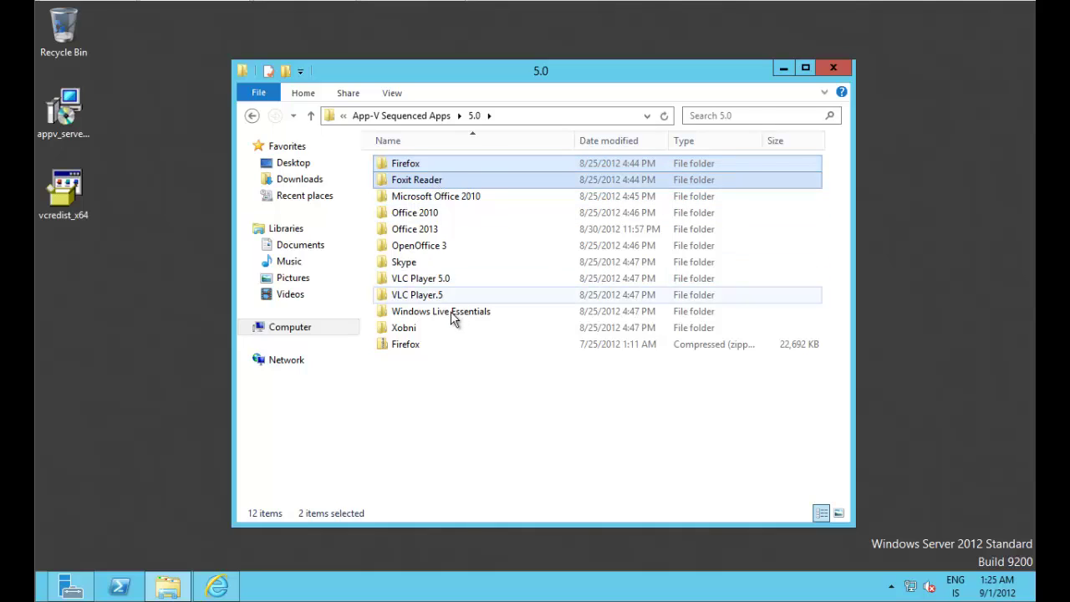
right_click(447, 266)
click(494, 349)
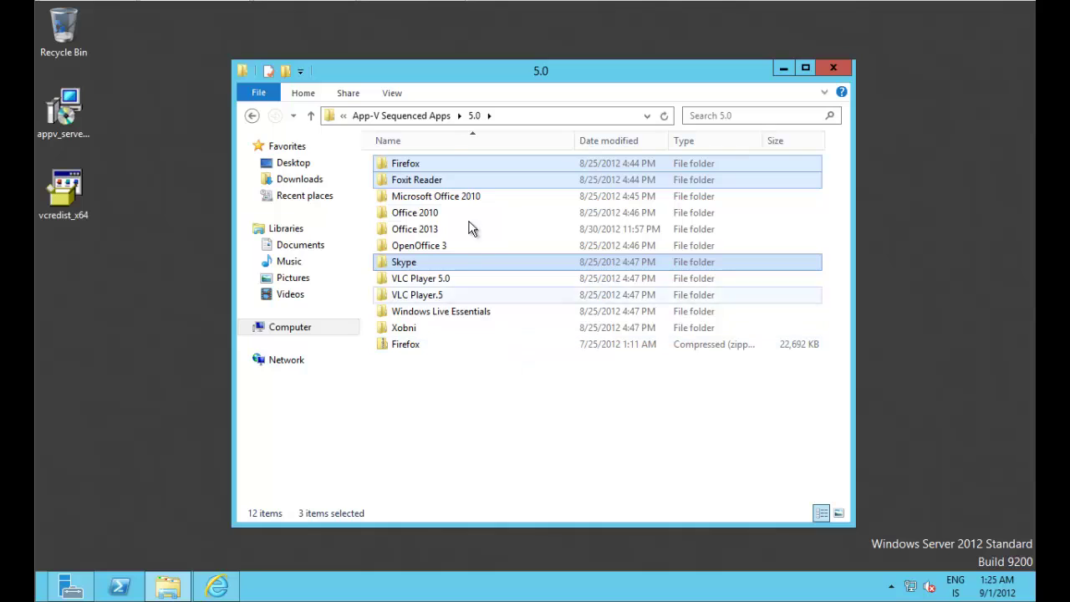
Step: Paste the three package folders into E:\Content
click(310, 330)
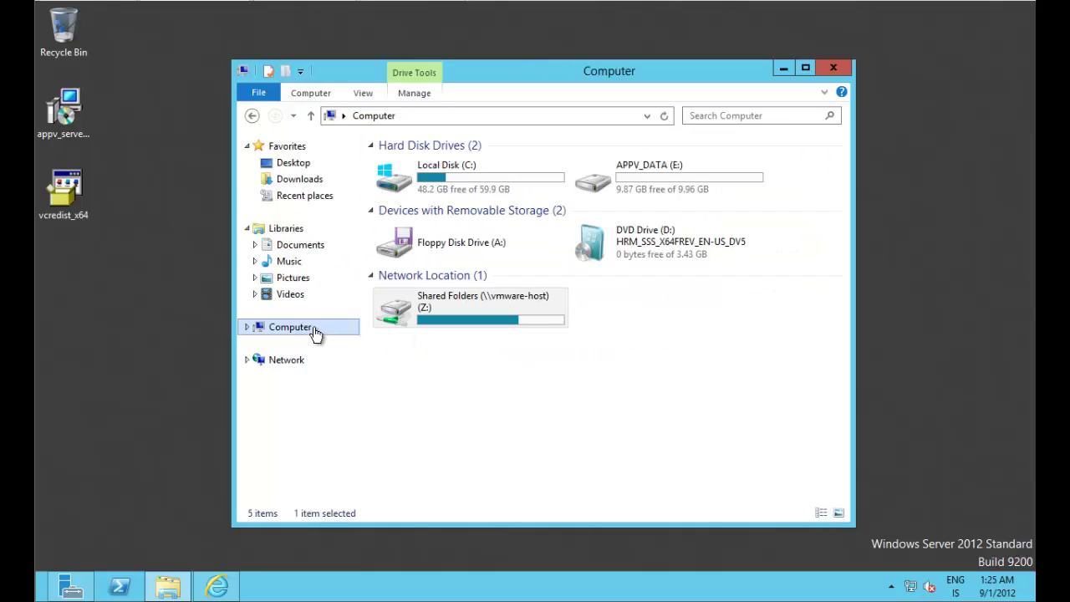
double_click(635, 171)
double_click(432, 164)
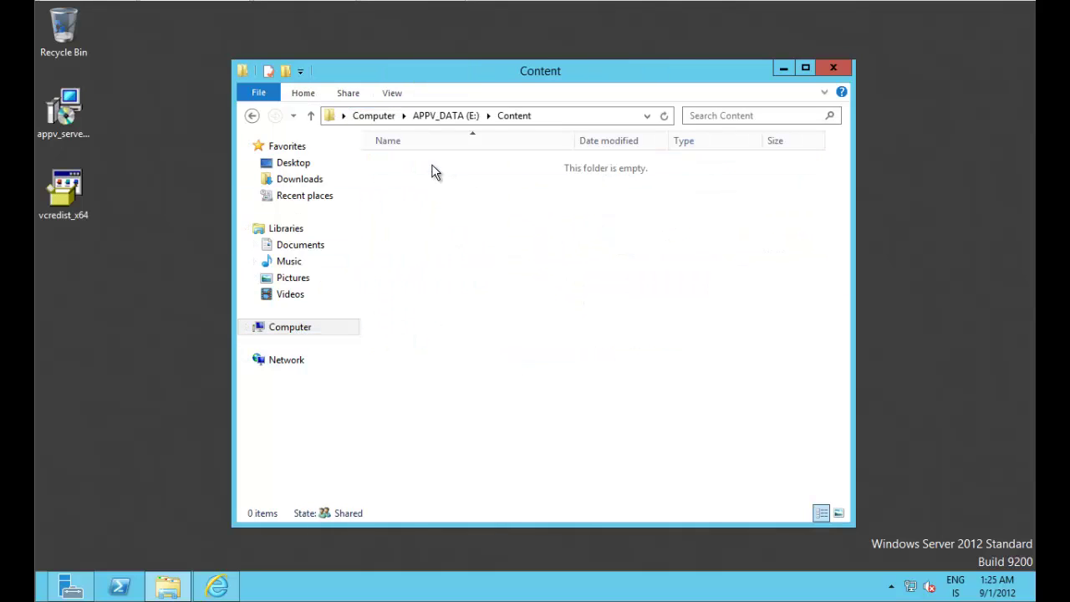
right_click(410, 188)
click(440, 284)
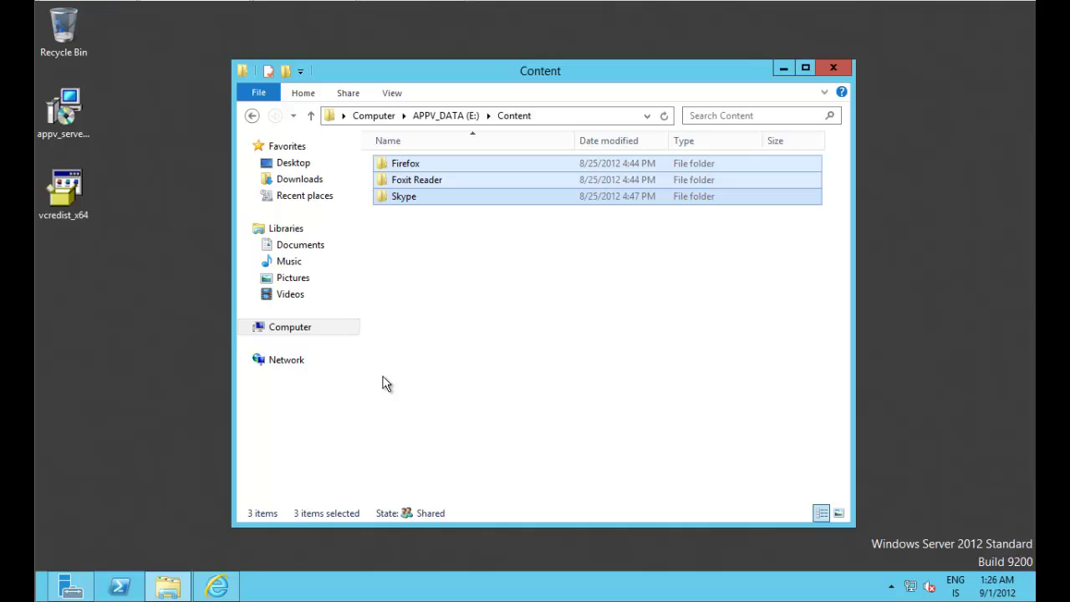
Step: Import Firefox 12.appv from \\appvsrv01\content into the App-V package library
click(217, 585)
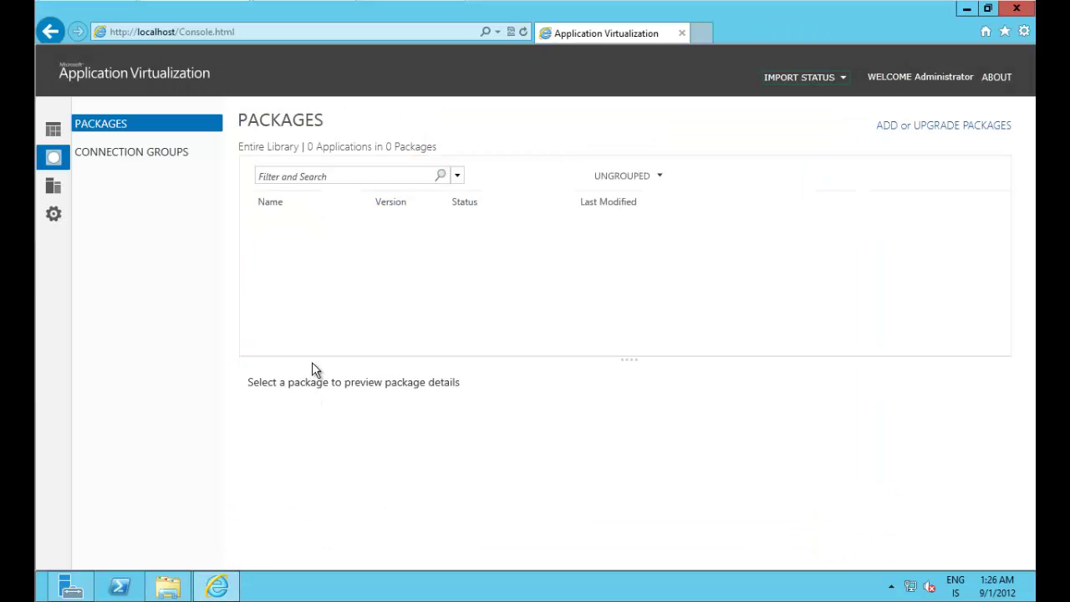
click(927, 128)
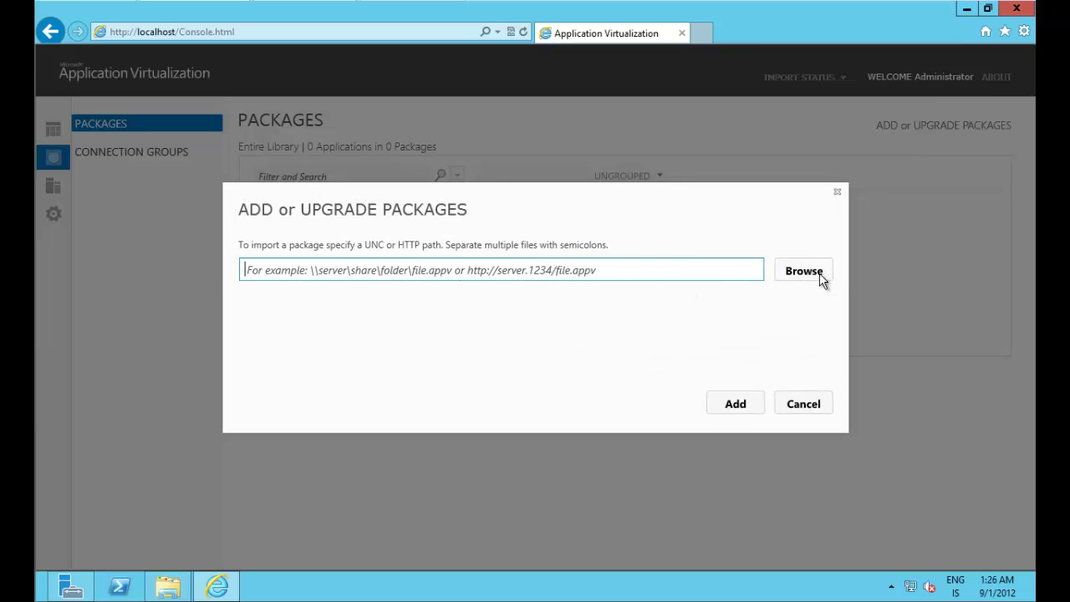
click(820, 276)
click(803, 277)
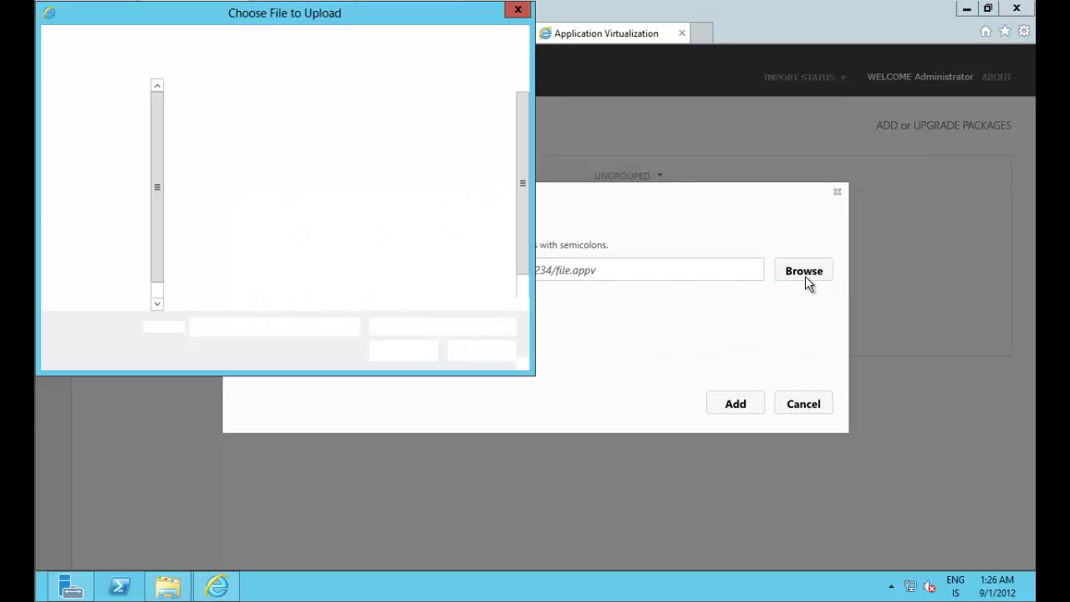
drag(398, 18, 562, 164)
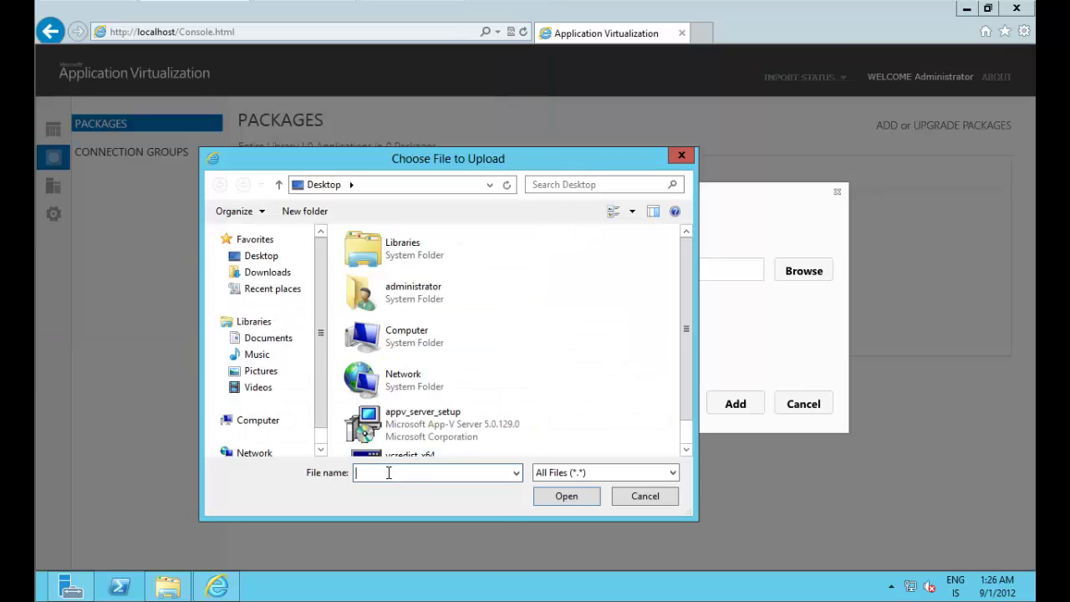
text(\\appvsrv01\content)
key(Return)
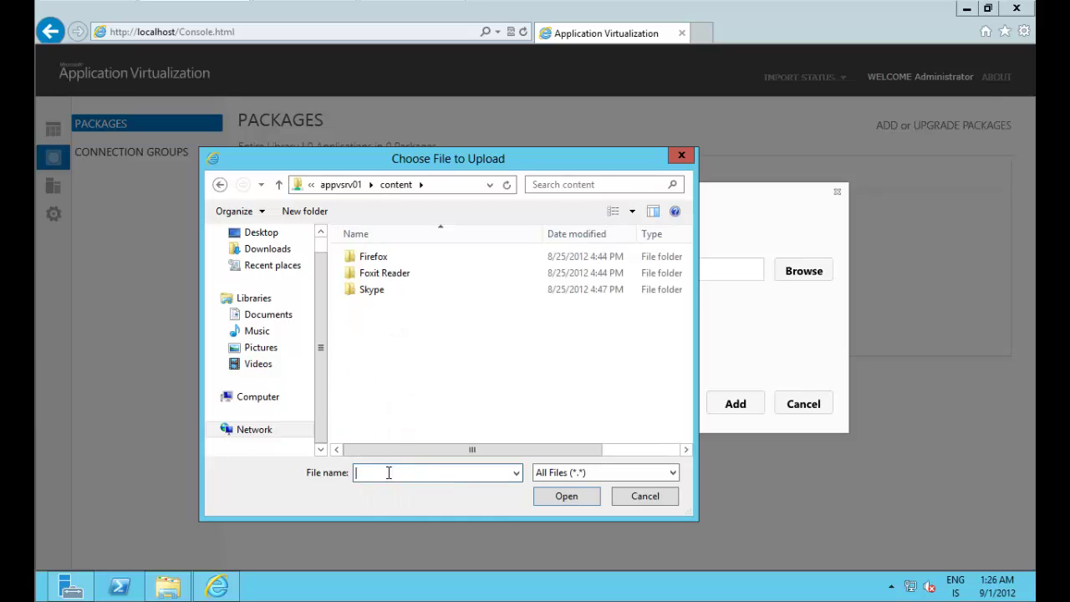
double_click(380, 259)
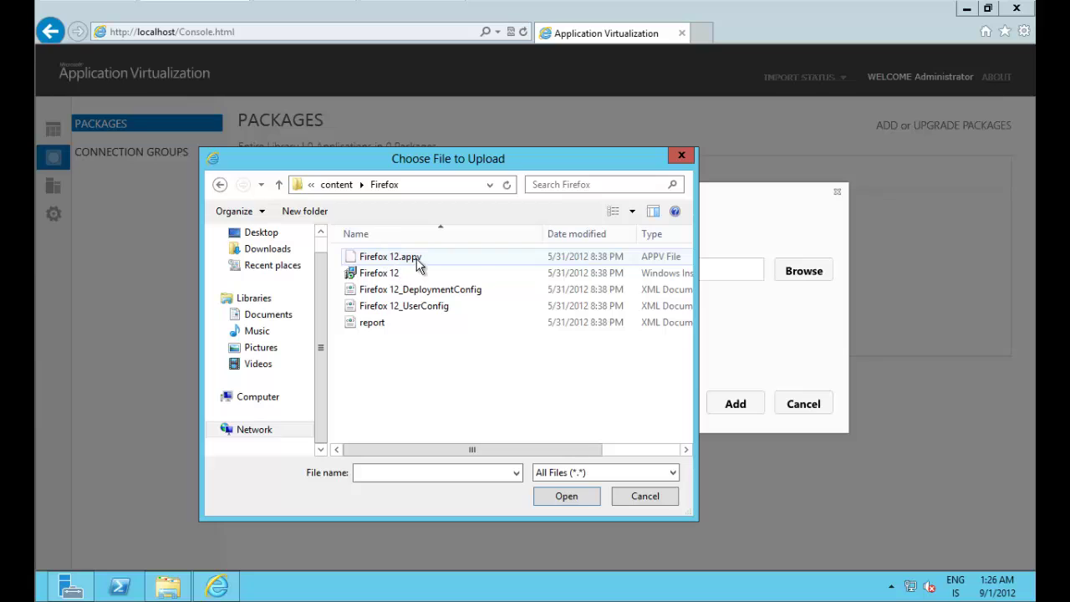
click(404, 262)
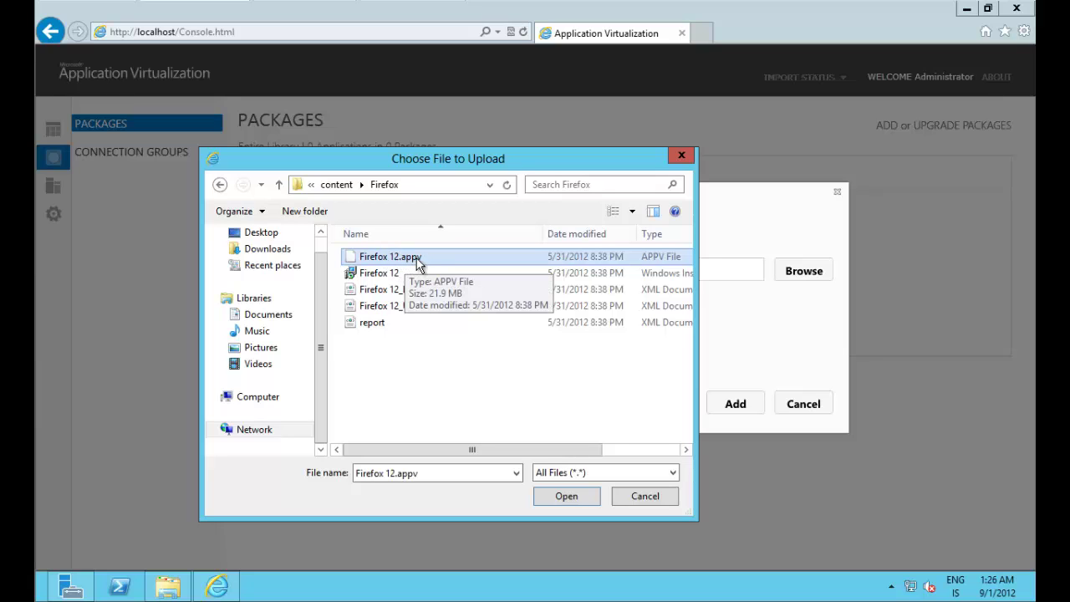
click(564, 495)
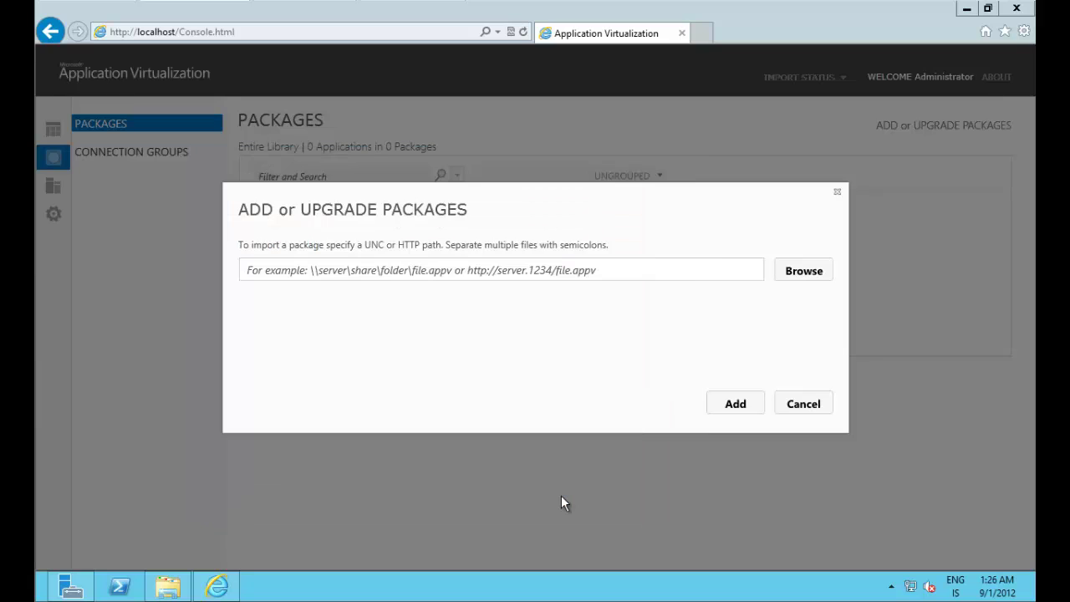
click(739, 405)
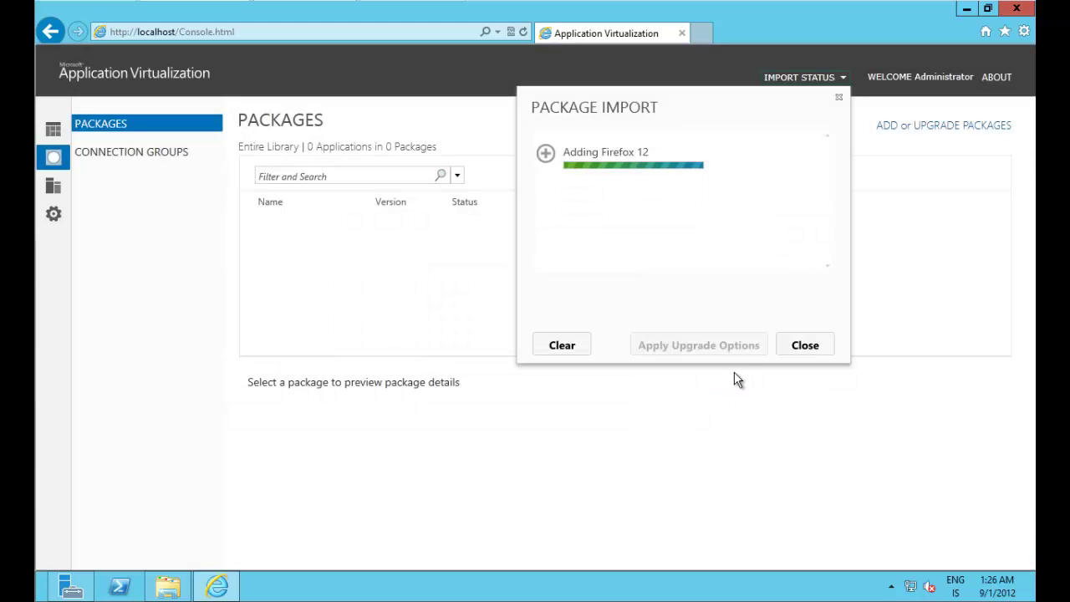
Step: Import the Foxit Reader.appv package from the content share
click(944, 127)
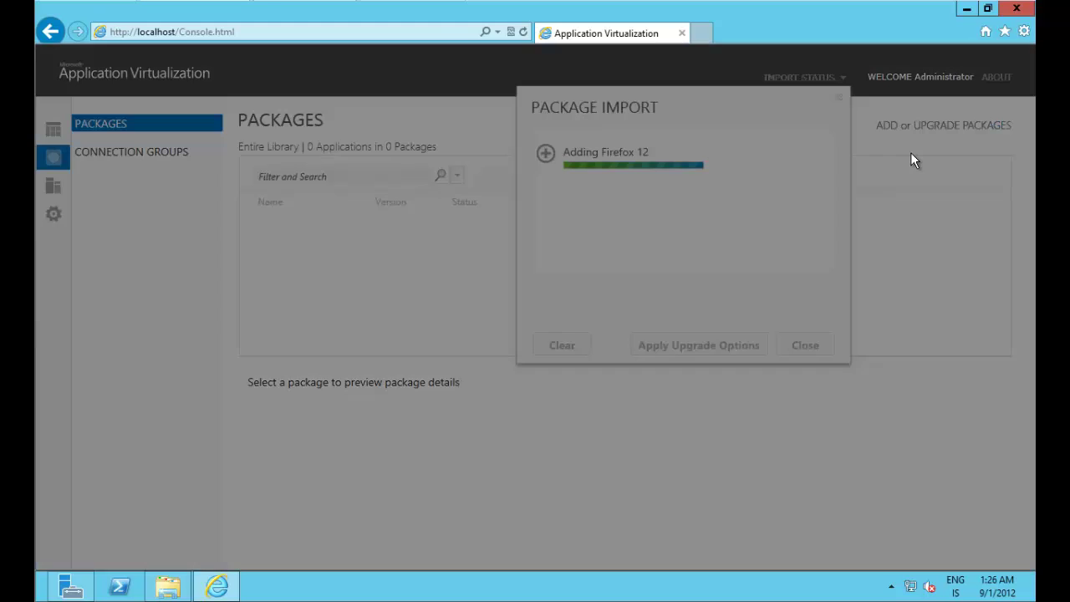
click(801, 272)
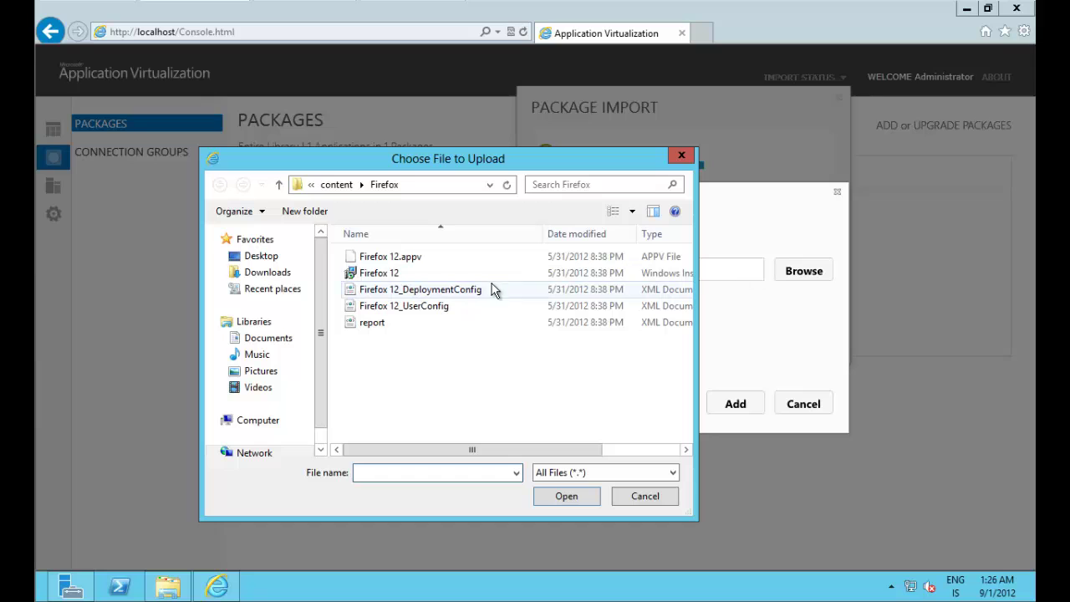
click(341, 188)
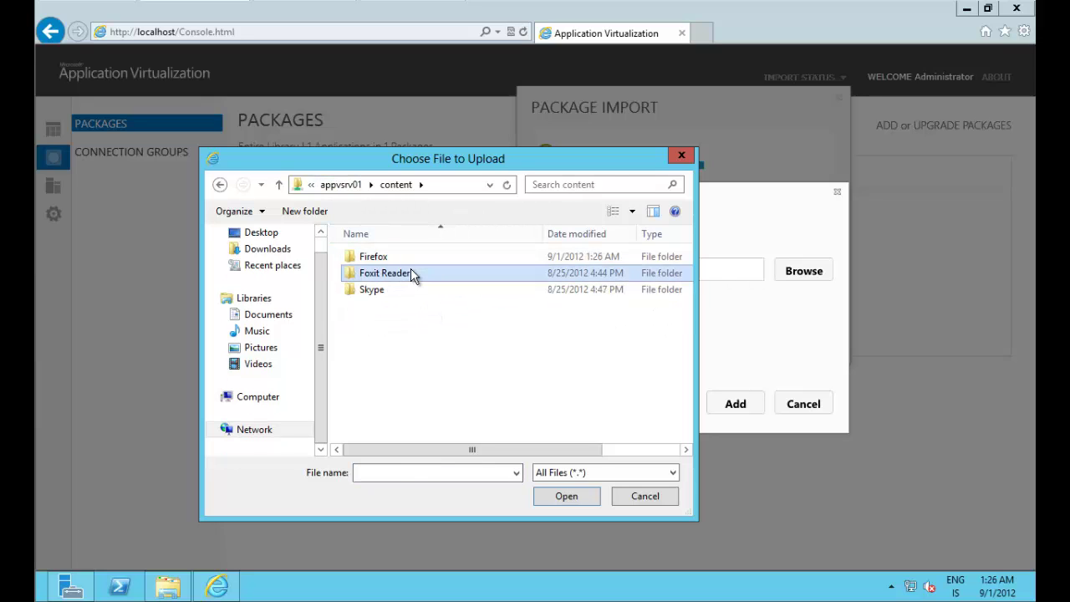
double_click(410, 268)
click(396, 257)
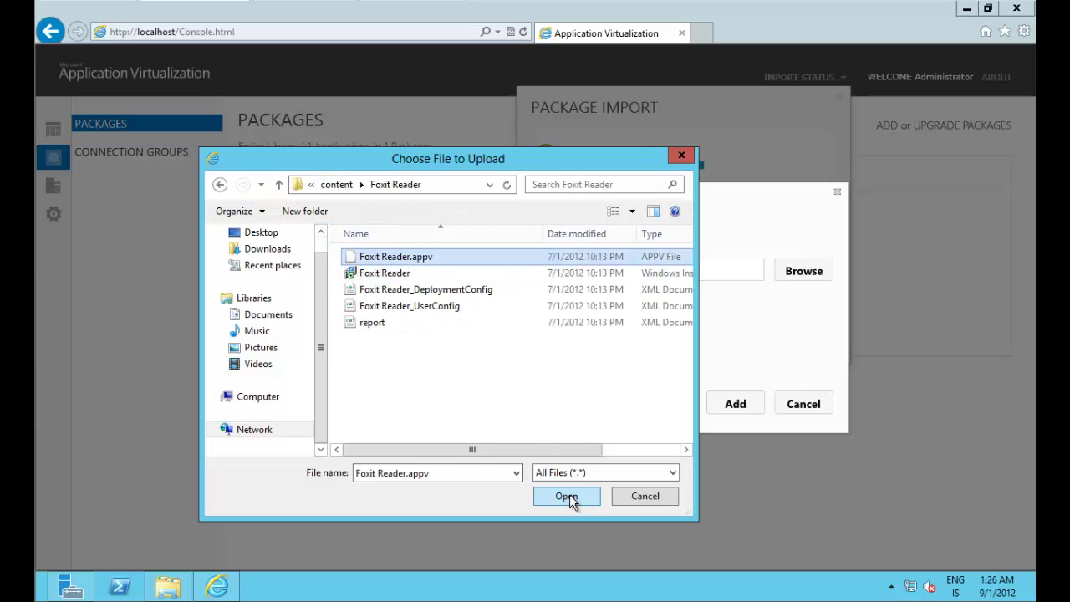
click(566, 497)
click(736, 409)
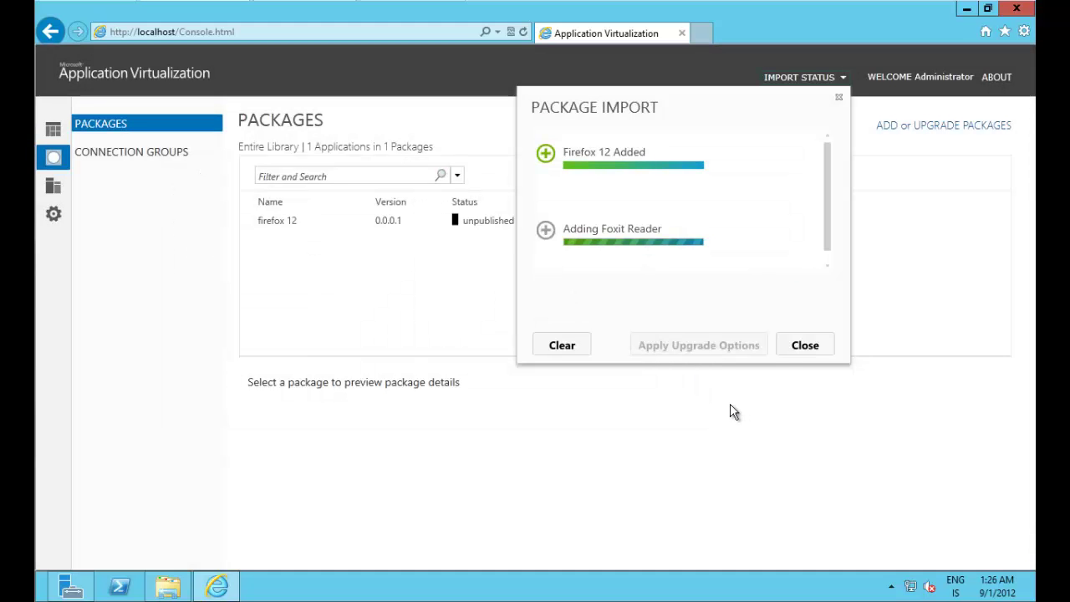
Step: Import the Skype.appv package and close the import panel
click(963, 127)
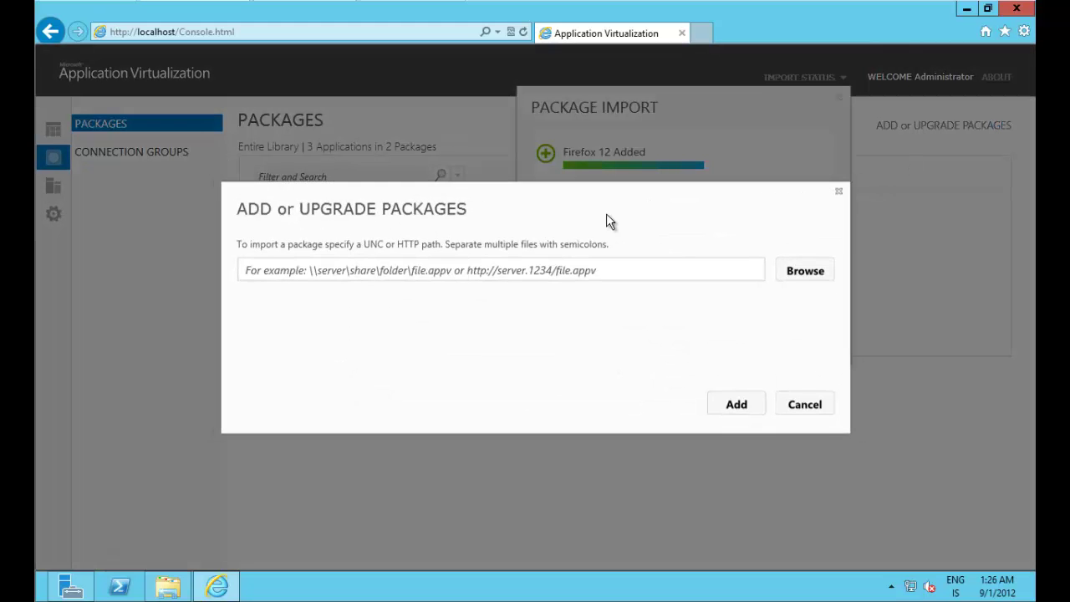
click(809, 273)
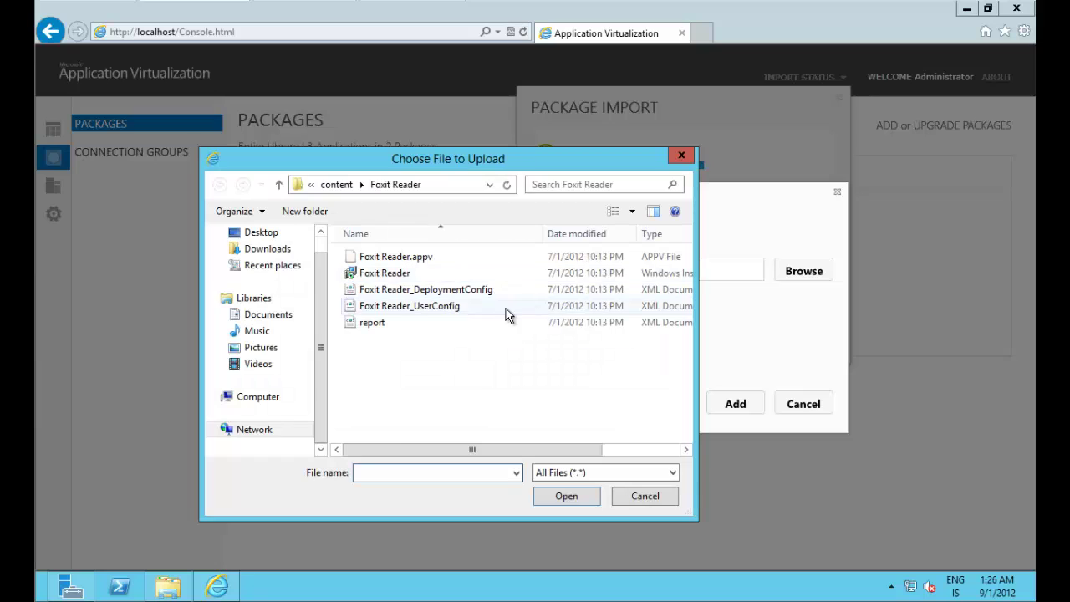
click(336, 185)
double_click(391, 290)
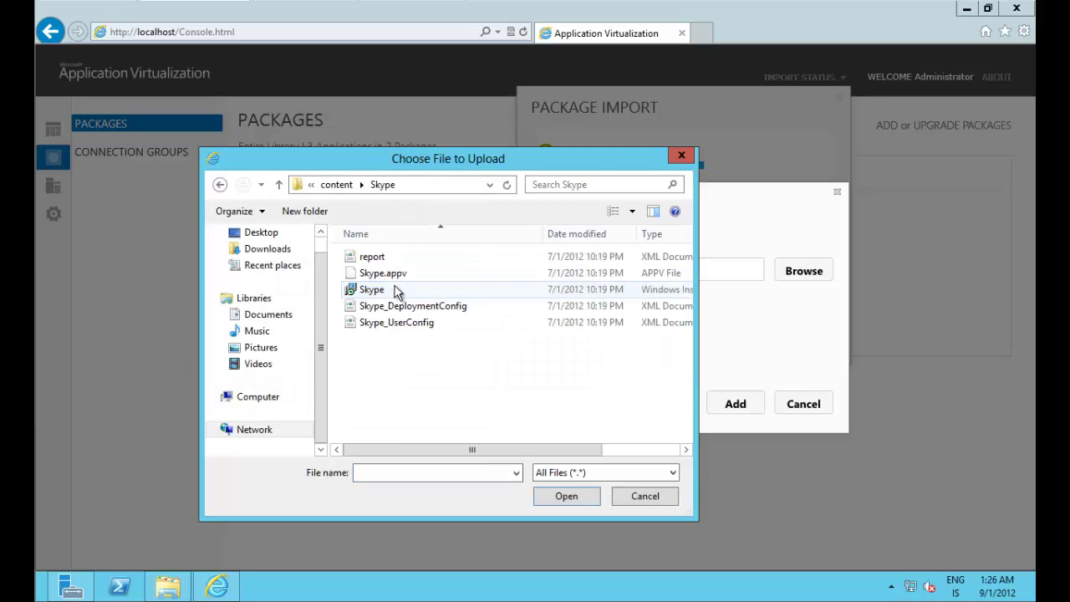
click(392, 274)
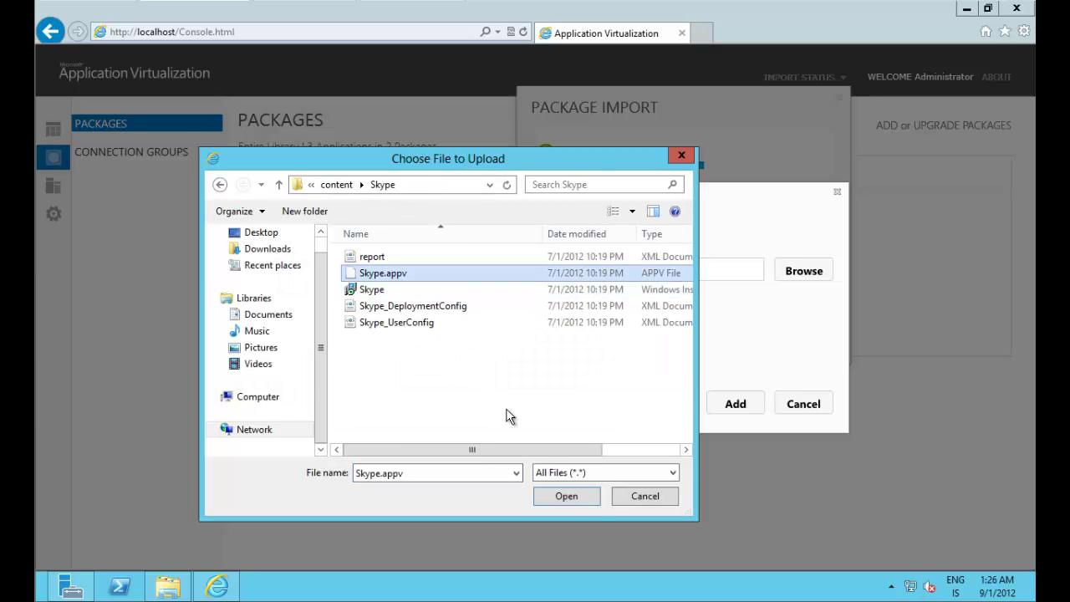
click(574, 496)
click(737, 406)
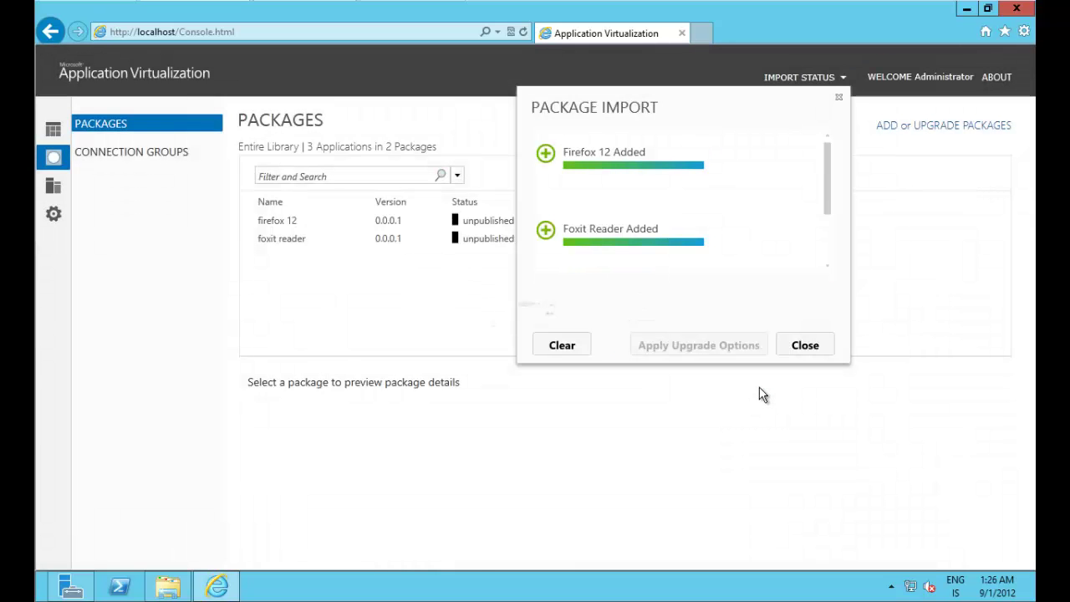
drag(830, 198, 826, 283)
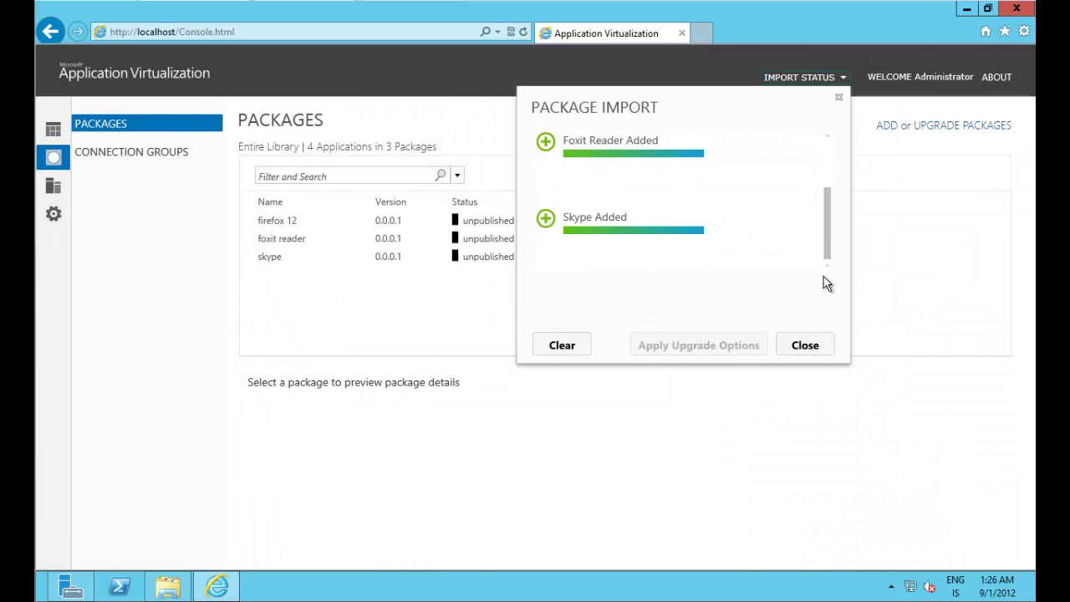
click(815, 354)
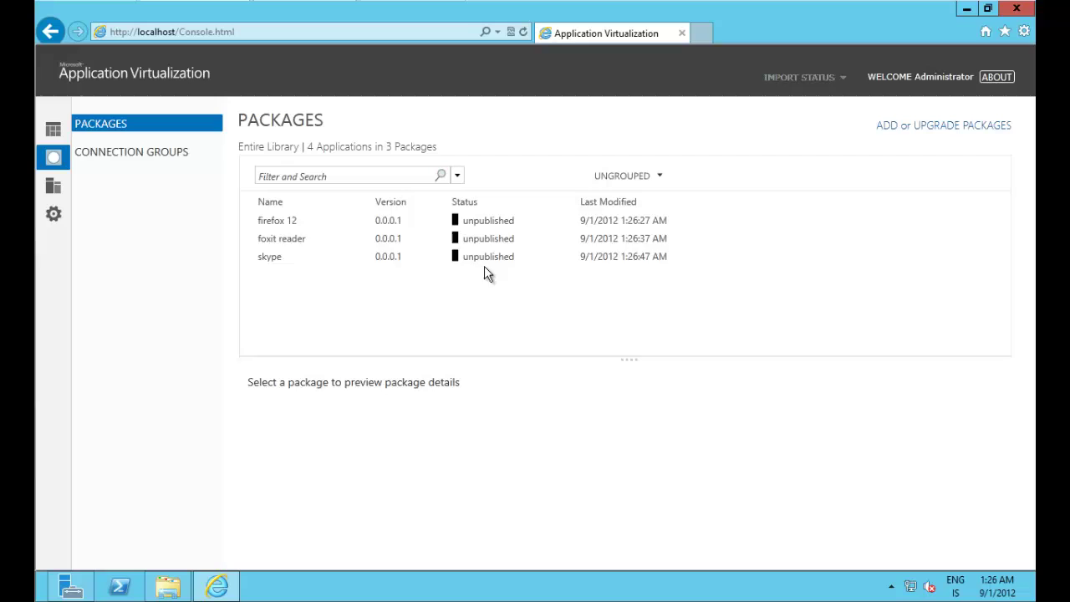
Step: Grant the Appv_Admins [APPVID.LOCAL] group AD access to the firefox 12 package
click(324, 222)
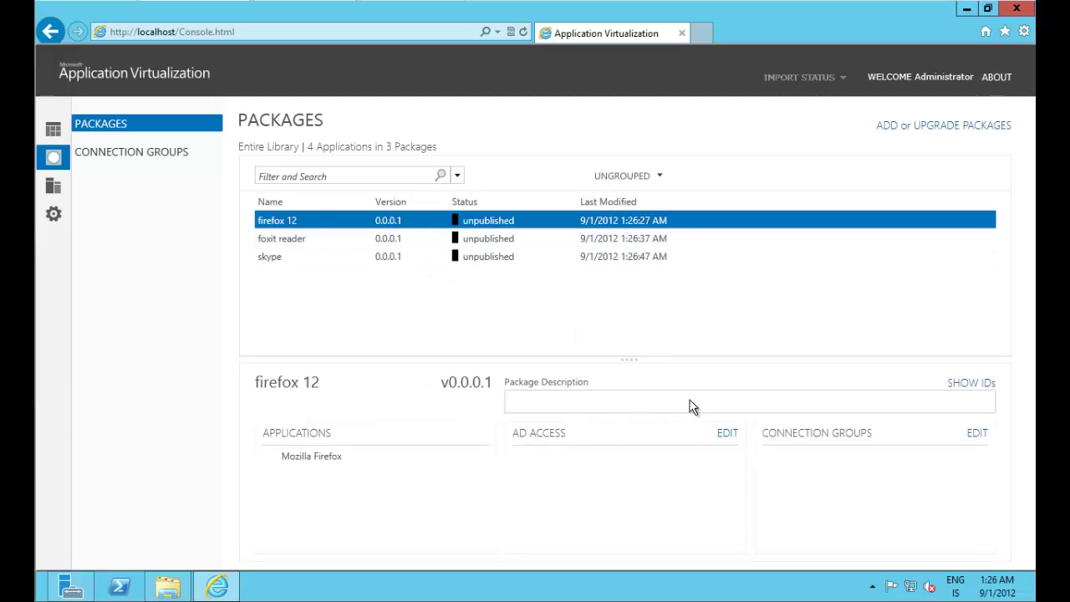
click(726, 433)
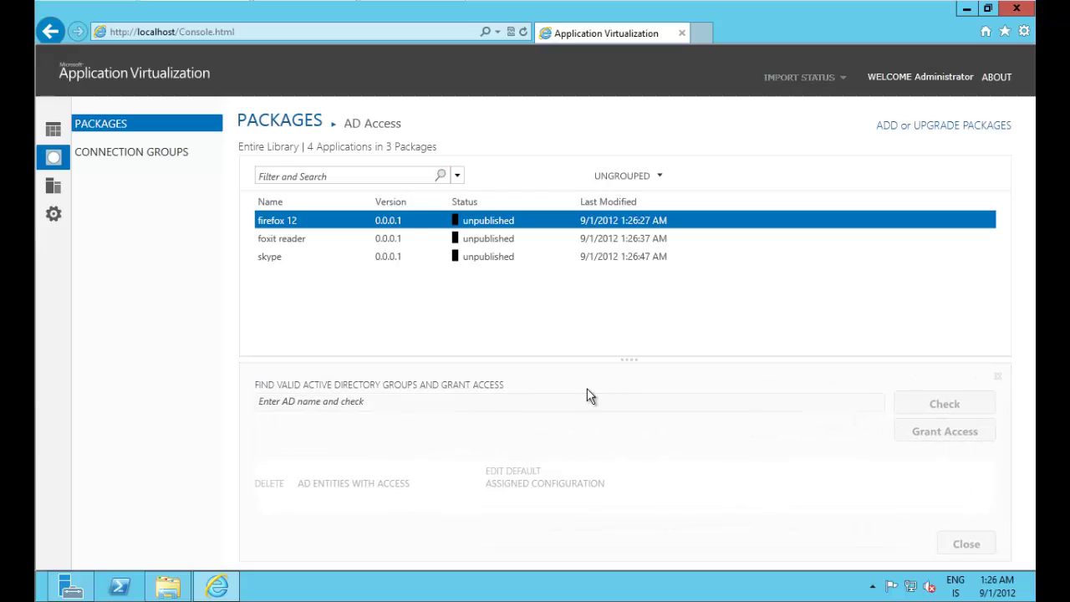
click(393, 400)
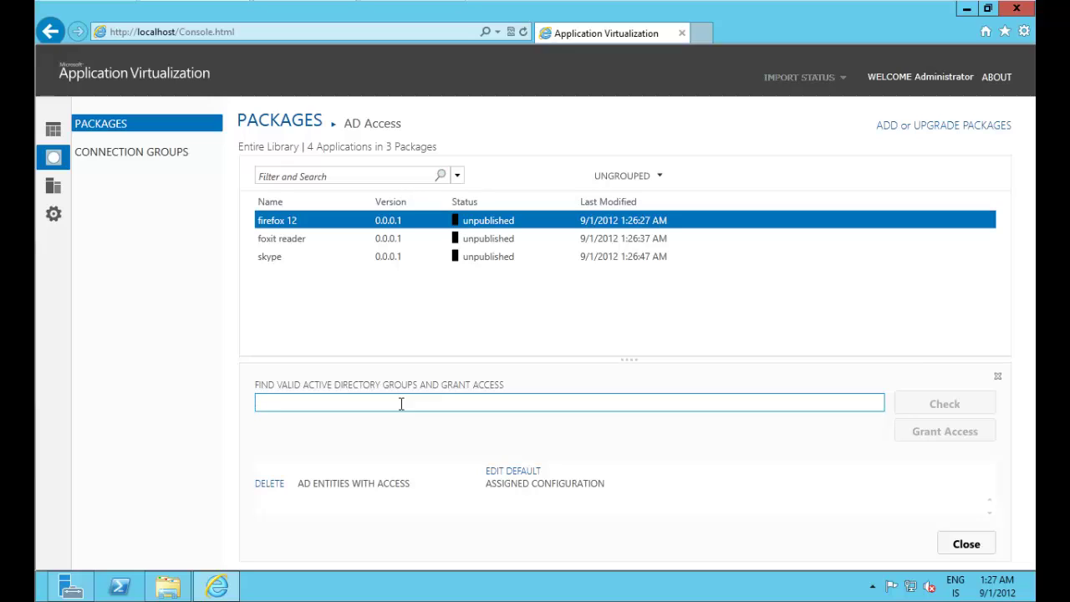
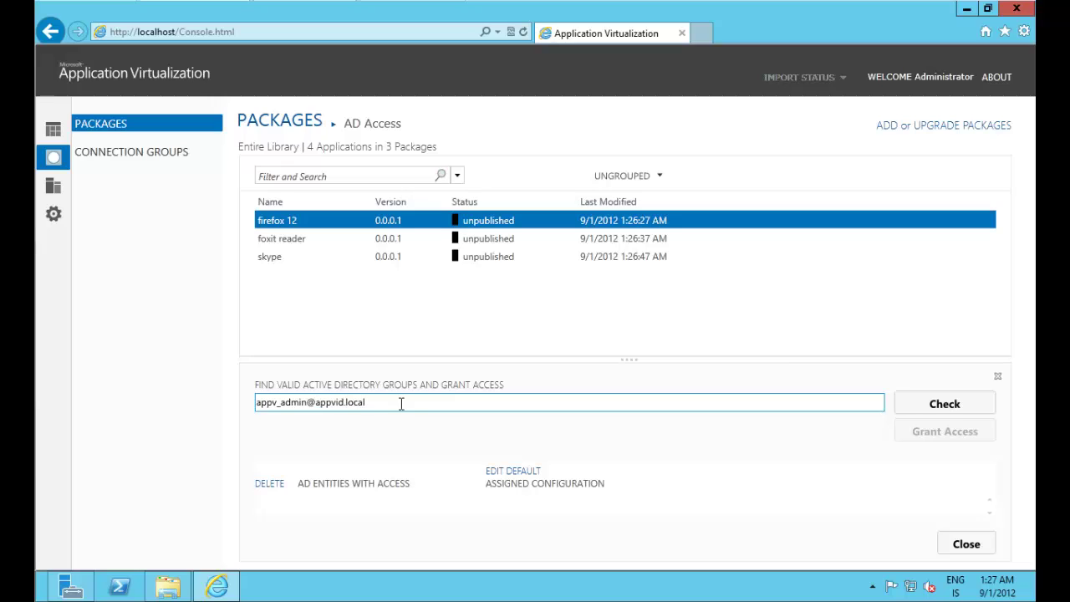
click(947, 405)
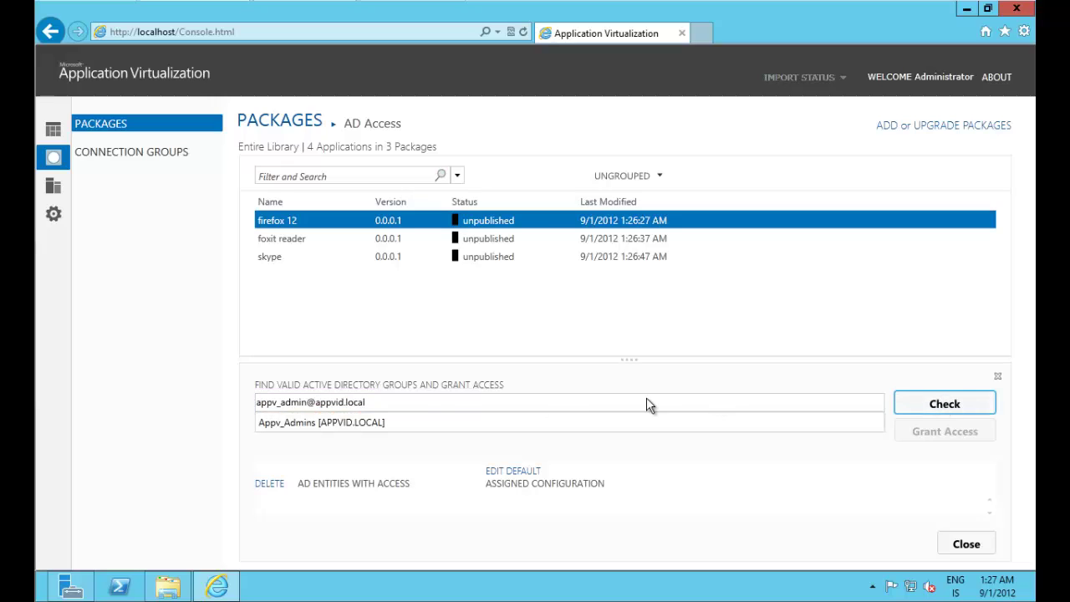
click(317, 425)
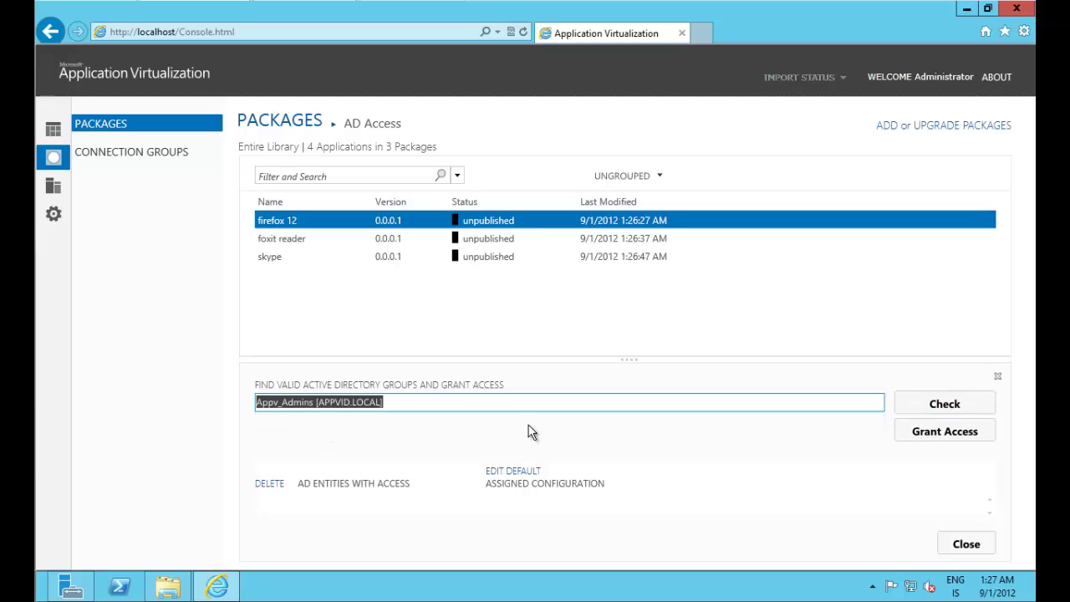
click(941, 431)
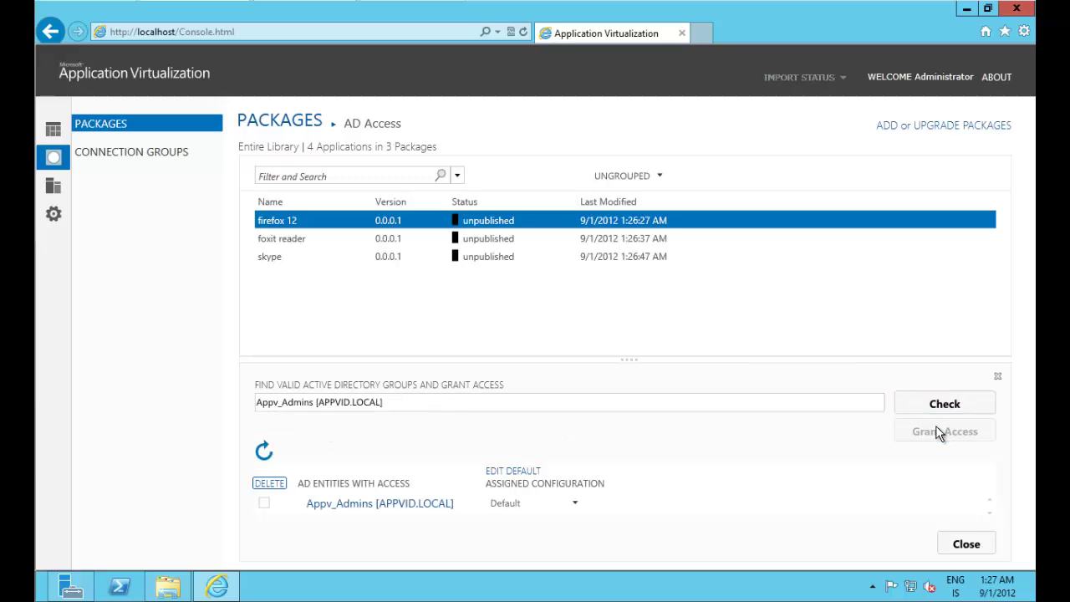
click(964, 543)
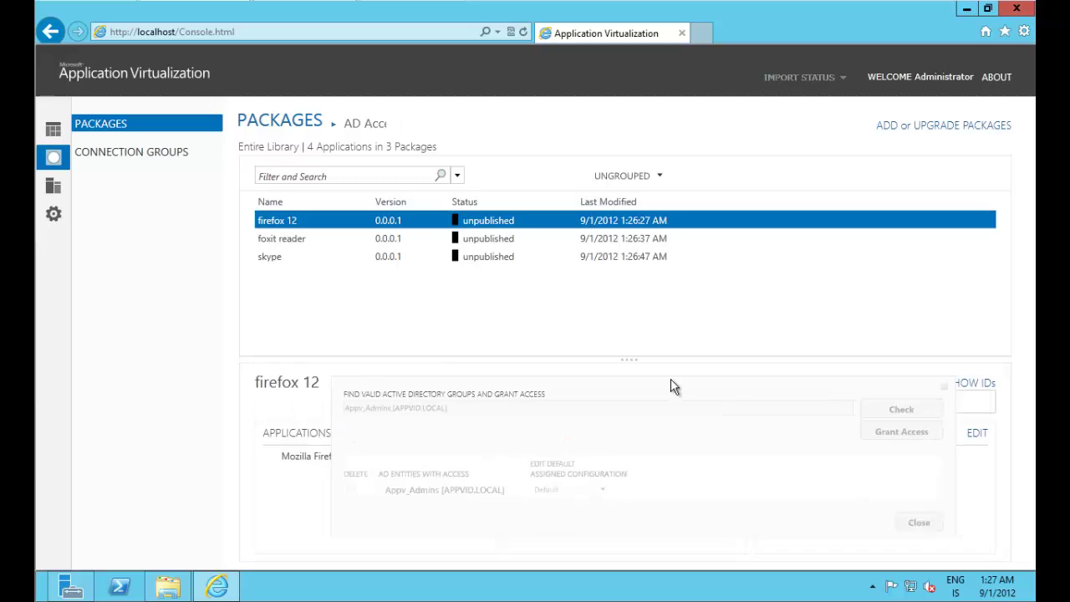
Step: Grant Appv_Admins AD access to the foxit reader package
click(464, 241)
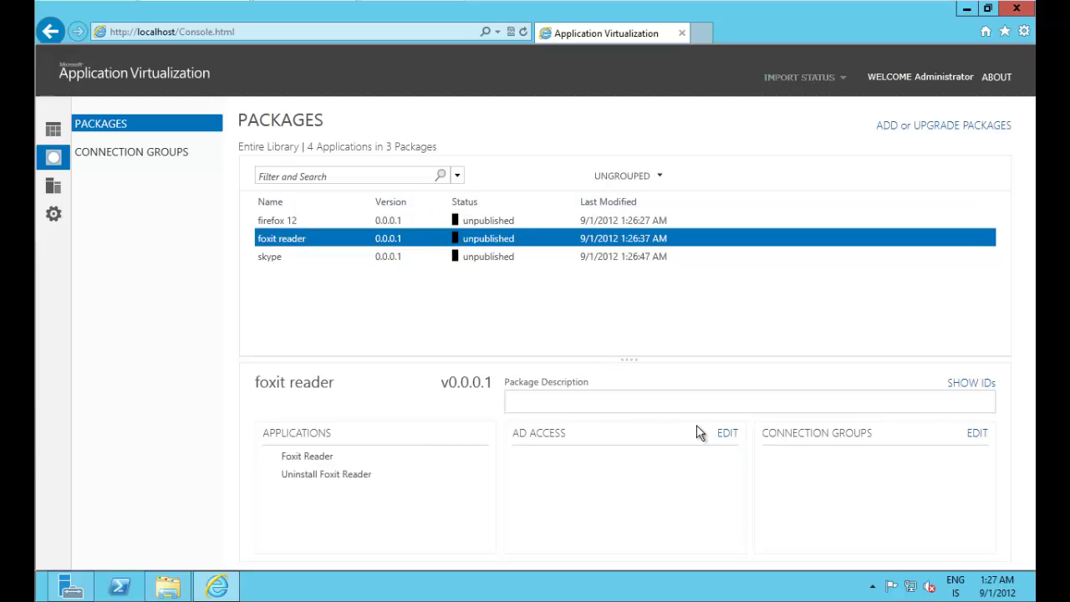
click(725, 433)
click(425, 401)
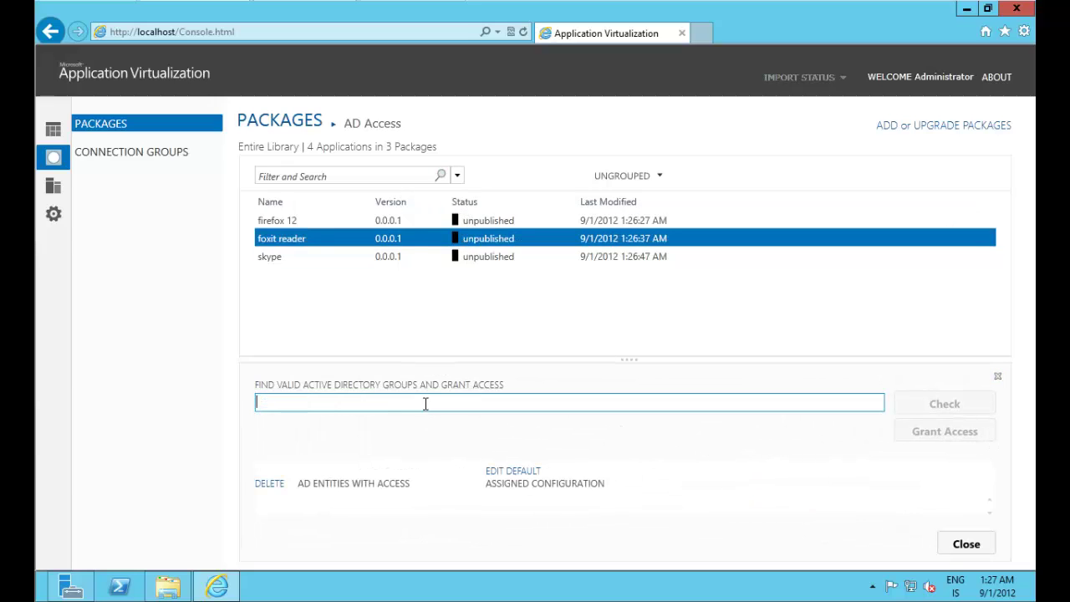
text(Appv_Admins [APPVID.LOCAL)
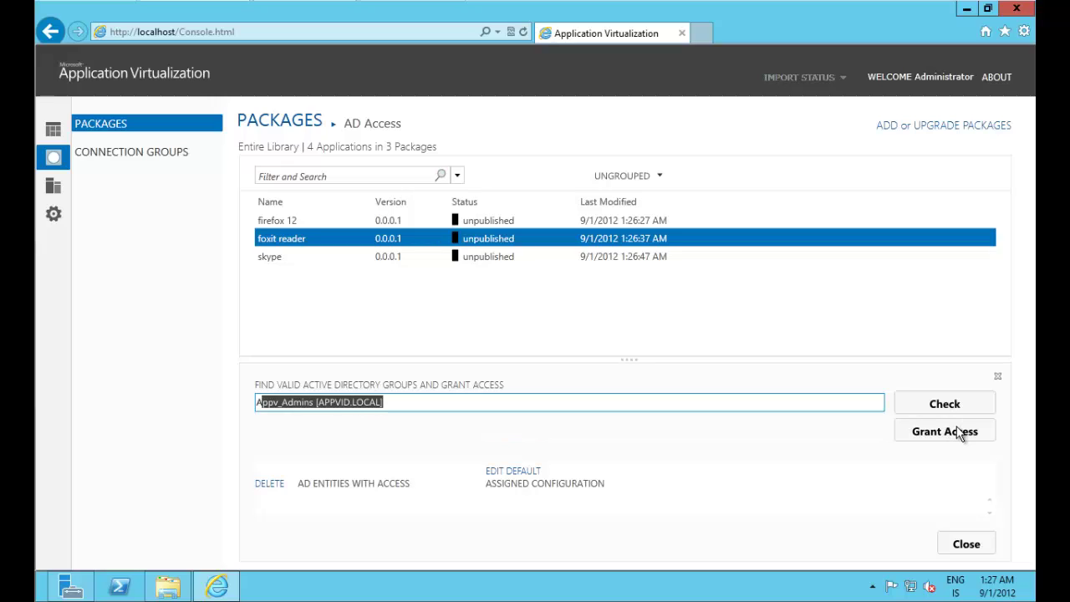
click(957, 435)
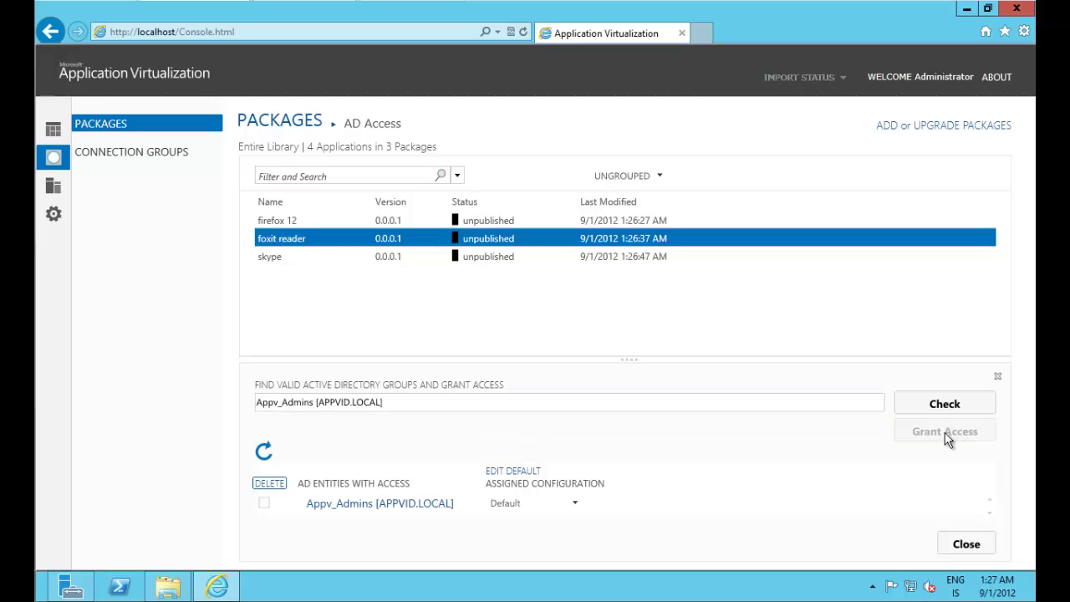
click(978, 550)
Step: Grant Appv_Admins AD access to the skype package
click(509, 261)
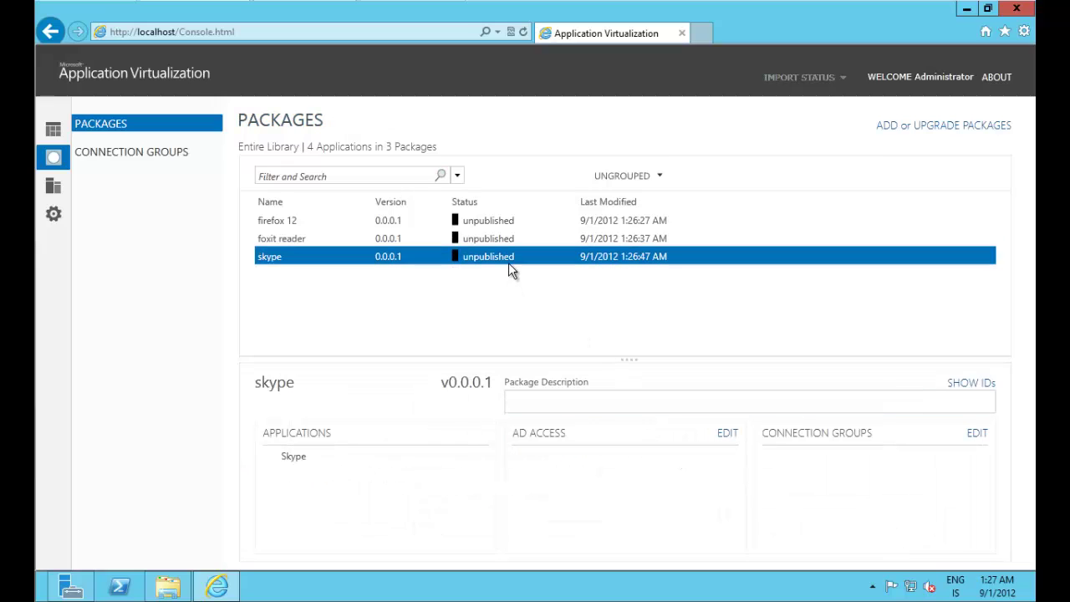
click(729, 434)
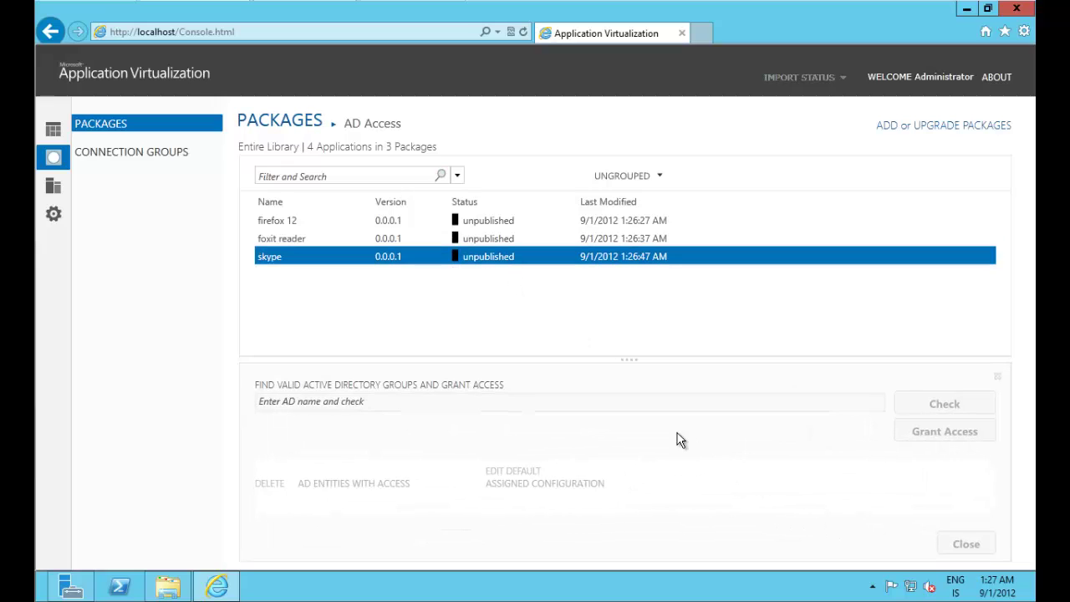
click(468, 402)
text(Appv_Admins [APPVID.LOCAL)
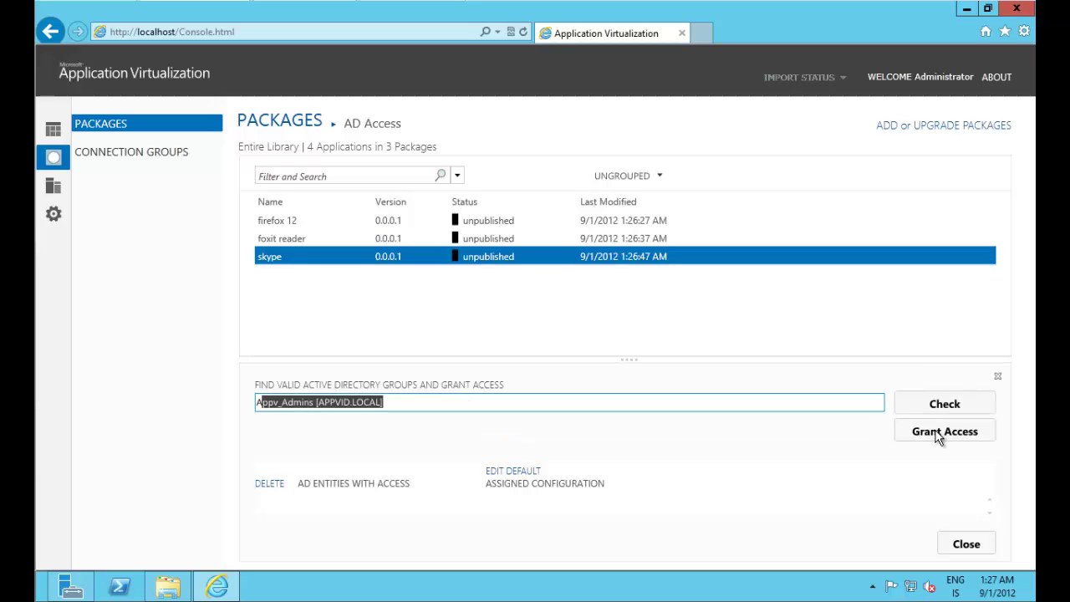
click(937, 435)
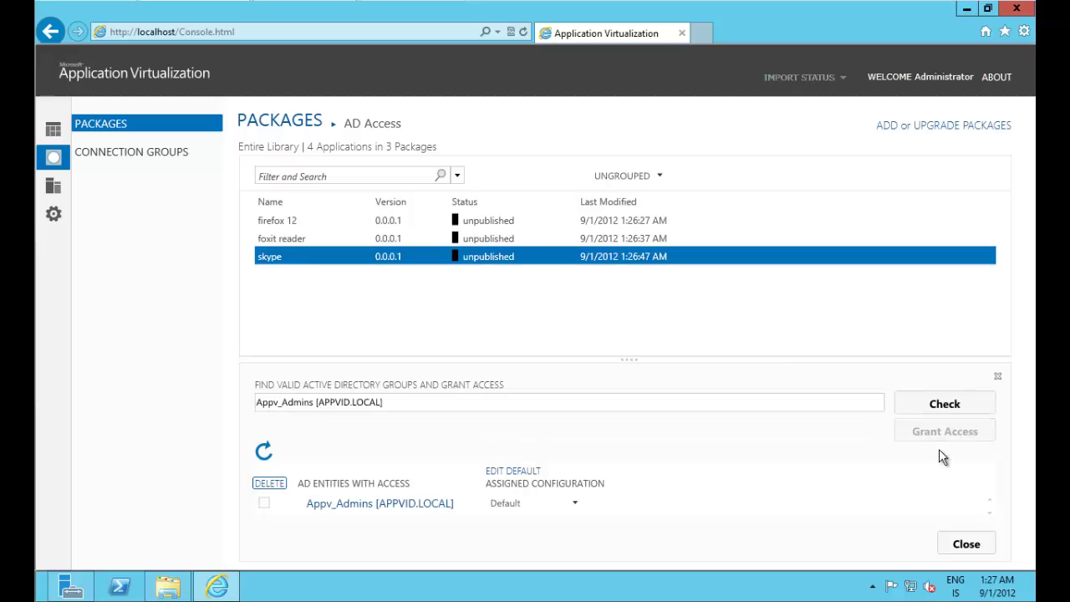
click(967, 544)
Step: Publish the firefox 12, foxit reader and skype packages from each row's context menu
click(650, 224)
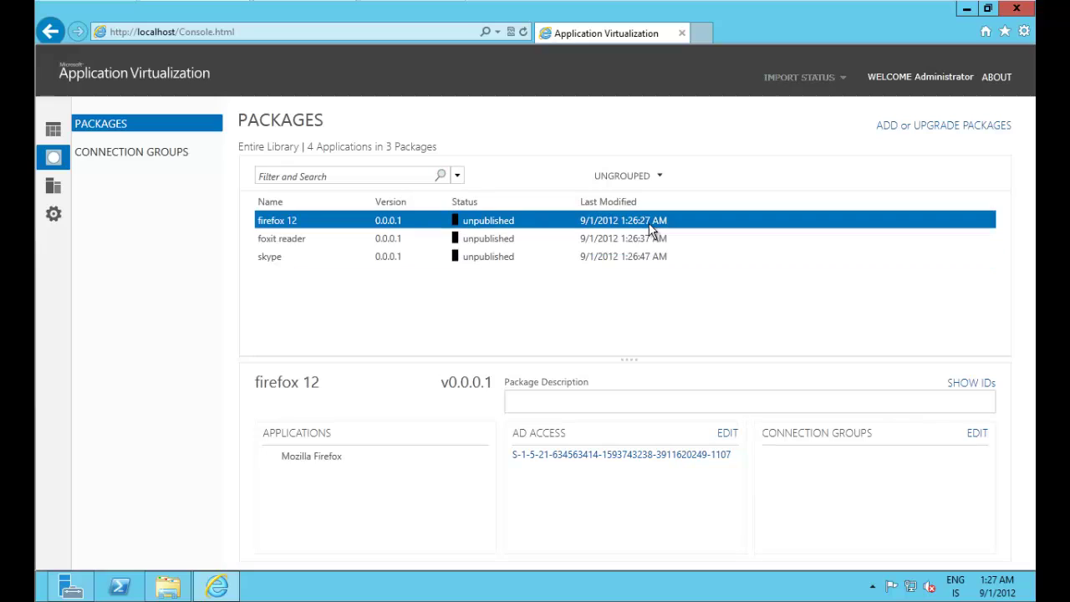
right_click(539, 223)
click(562, 231)
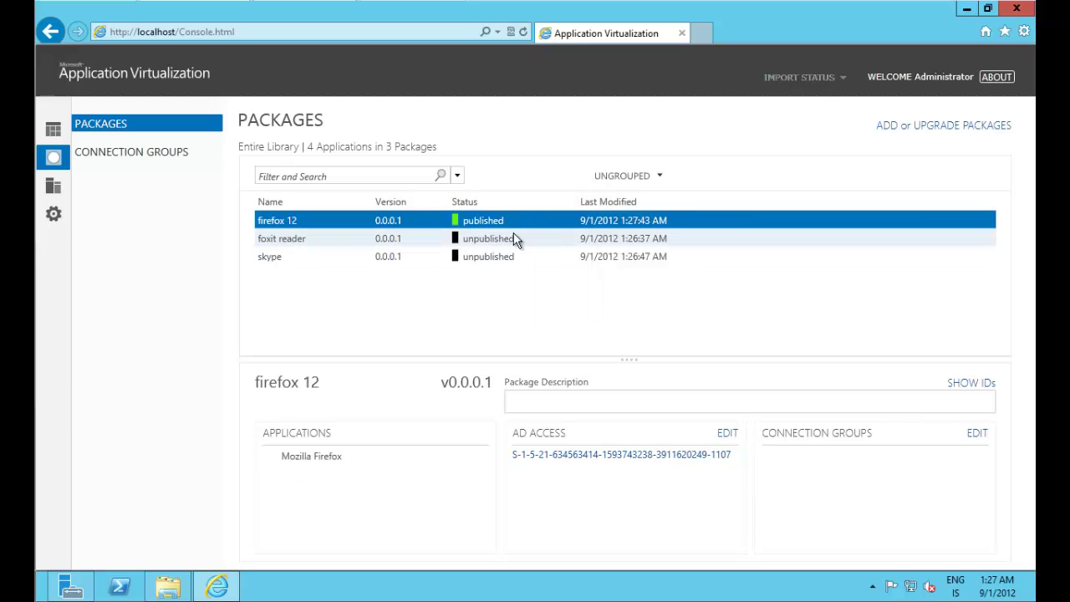
click(513, 240)
right_click(511, 239)
click(535, 243)
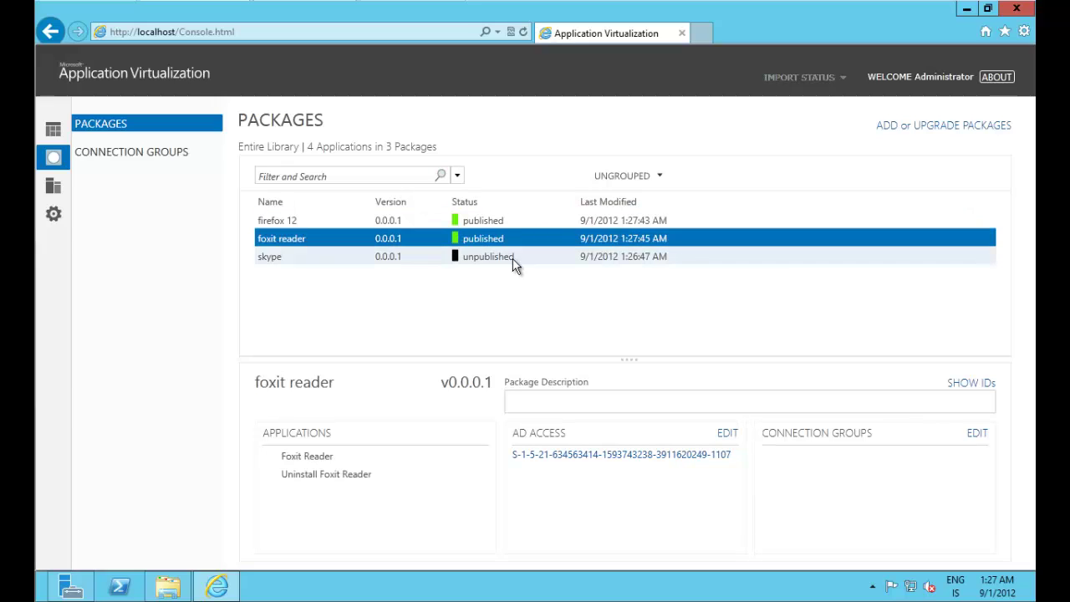
click(514, 258)
right_click(543, 262)
click(555, 271)
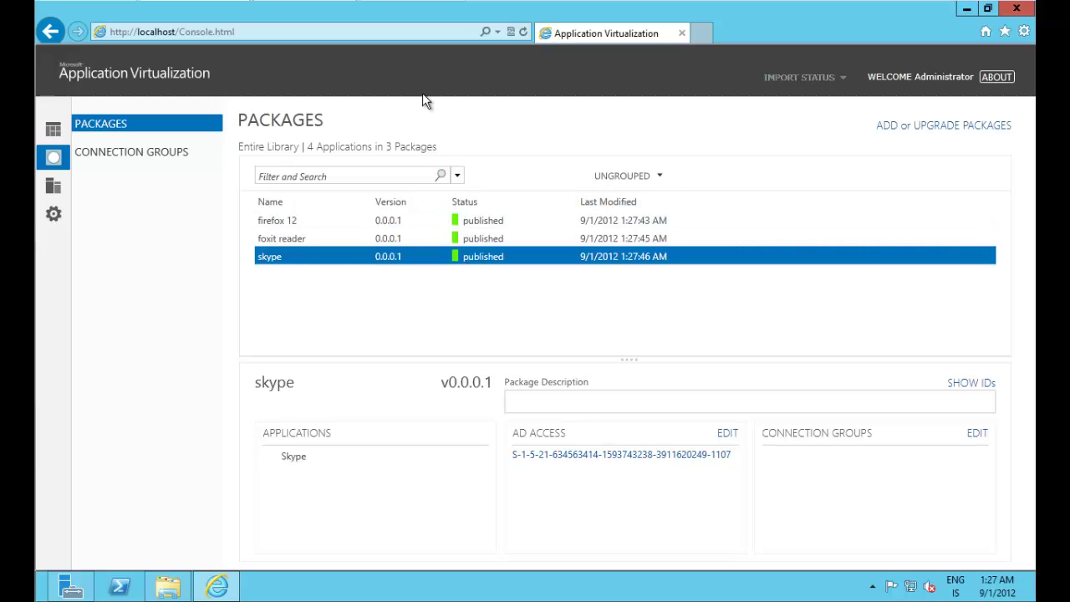
click(411, 3)
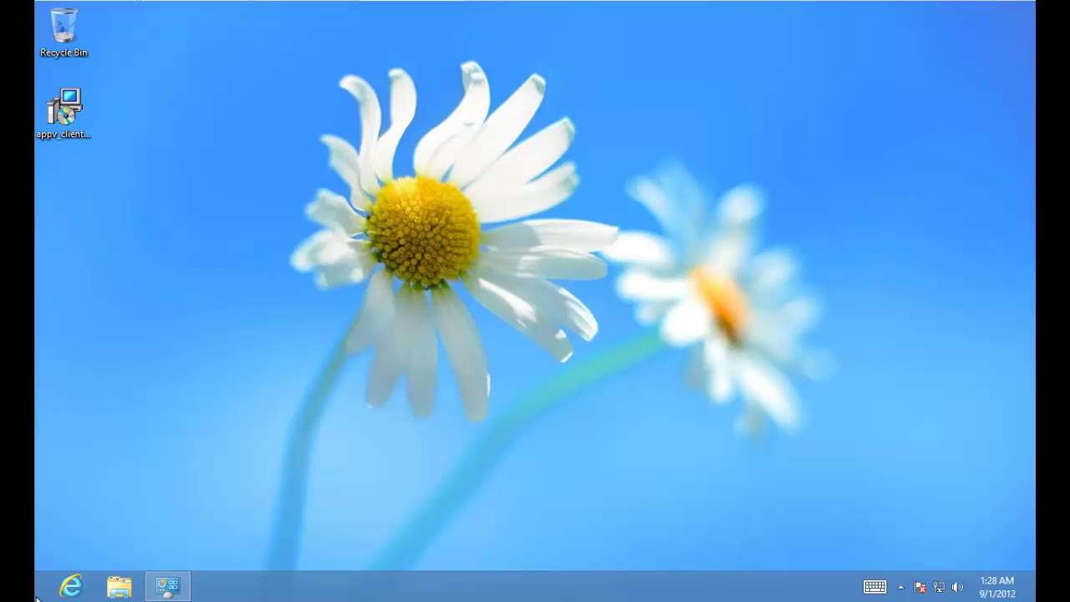
Step: Search Start for 'power' and run Windows PowerShell as administrator
click(37, 597)
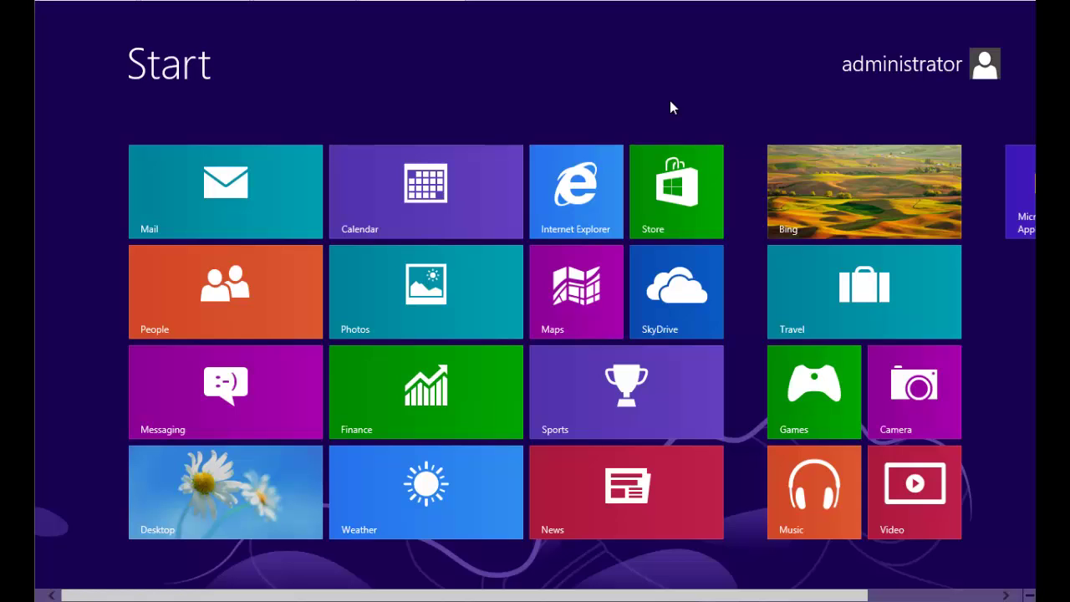
text(pp)
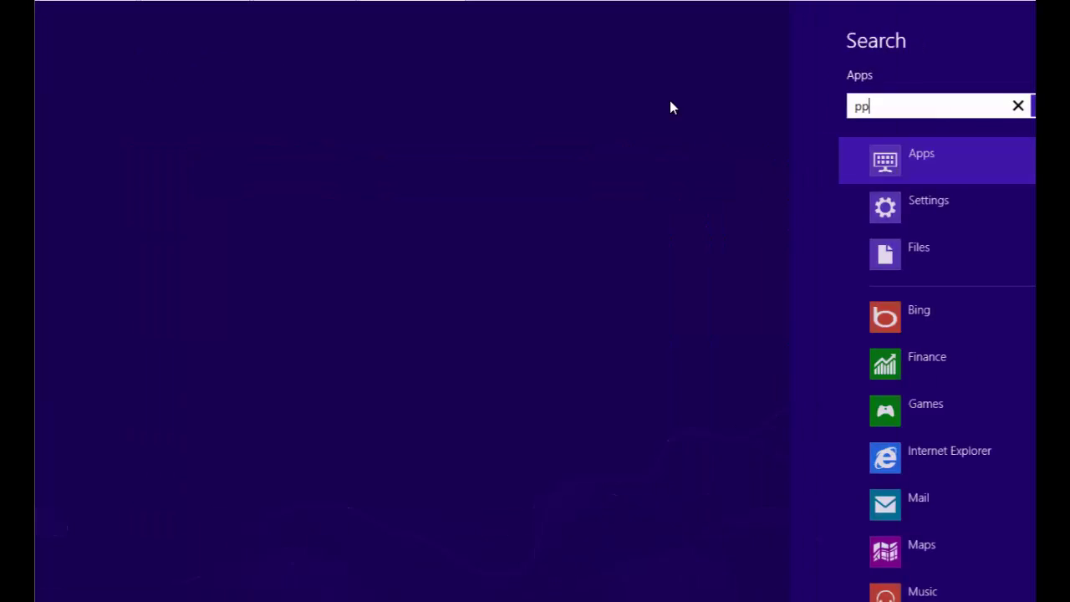
key(BackSpace)
text(ower)
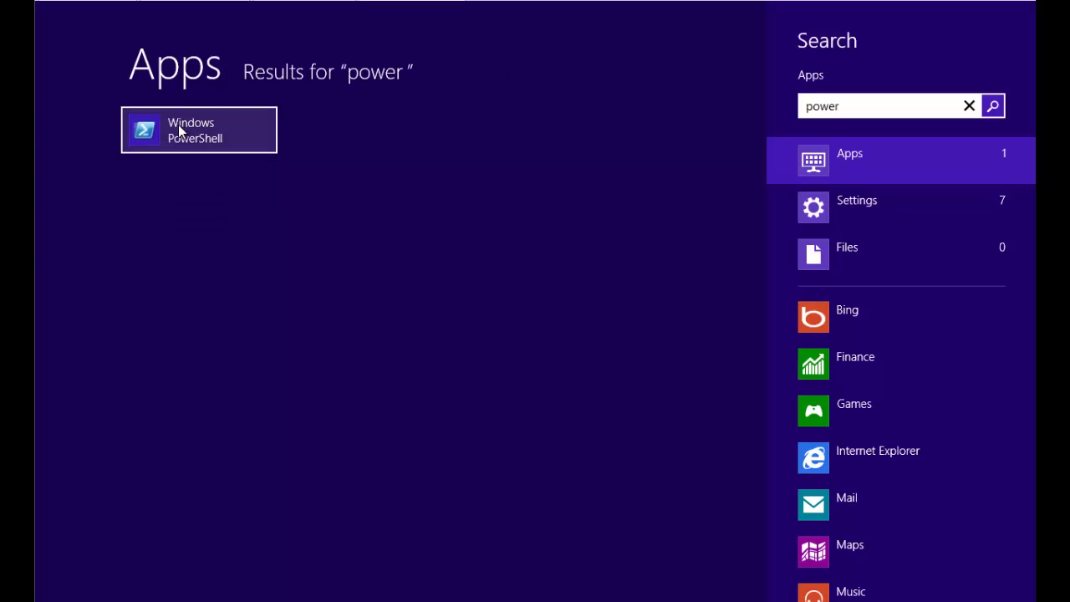
right_click(192, 132)
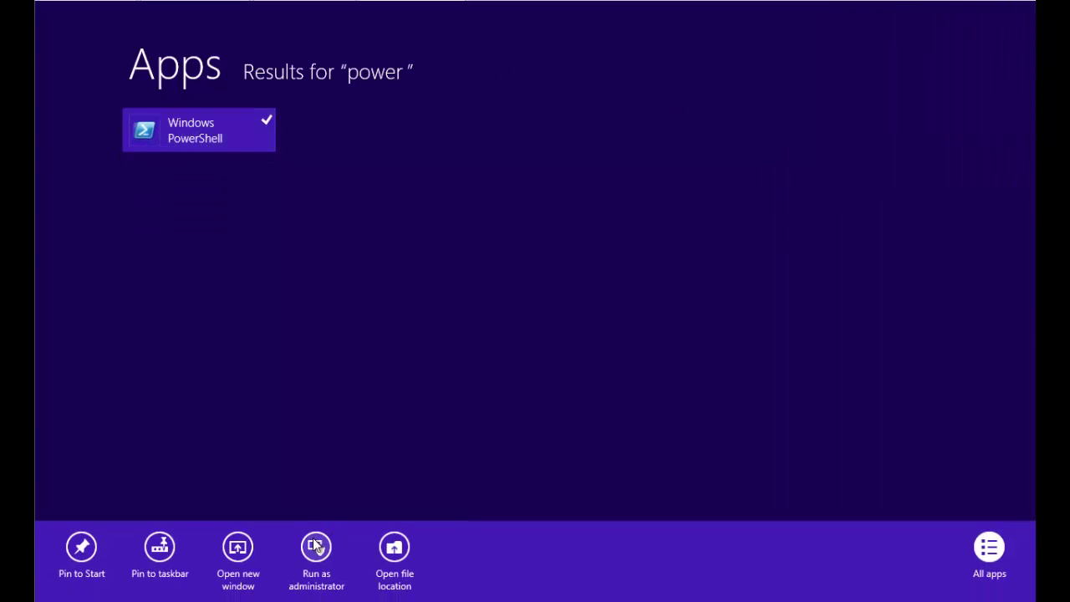
click(315, 557)
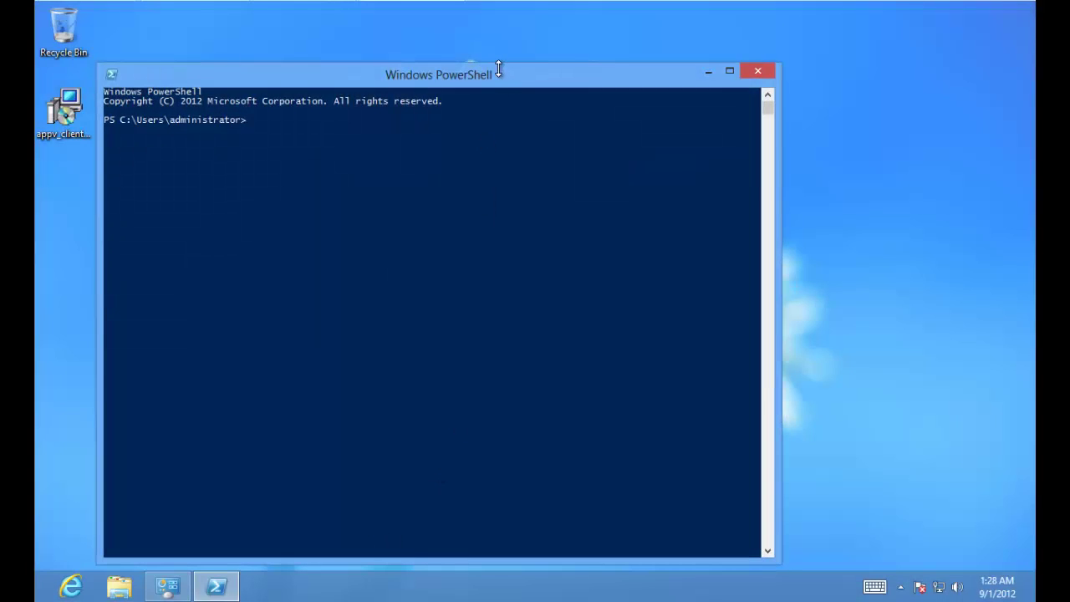
Step: Move the PowerShell window and try running import-module appvclient
drag(504, 79, 605, 44)
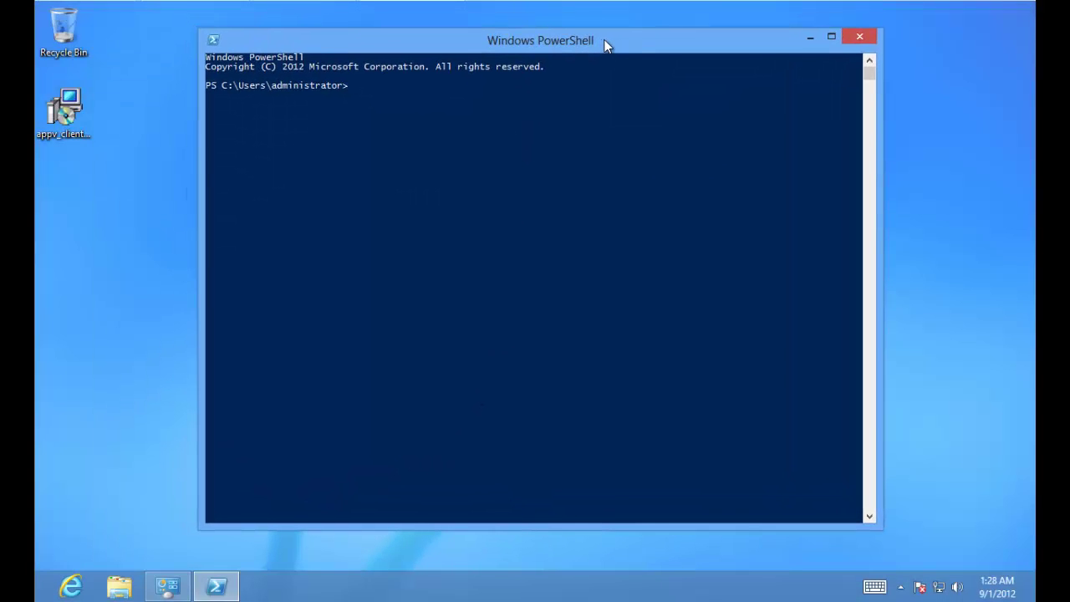
text(in)
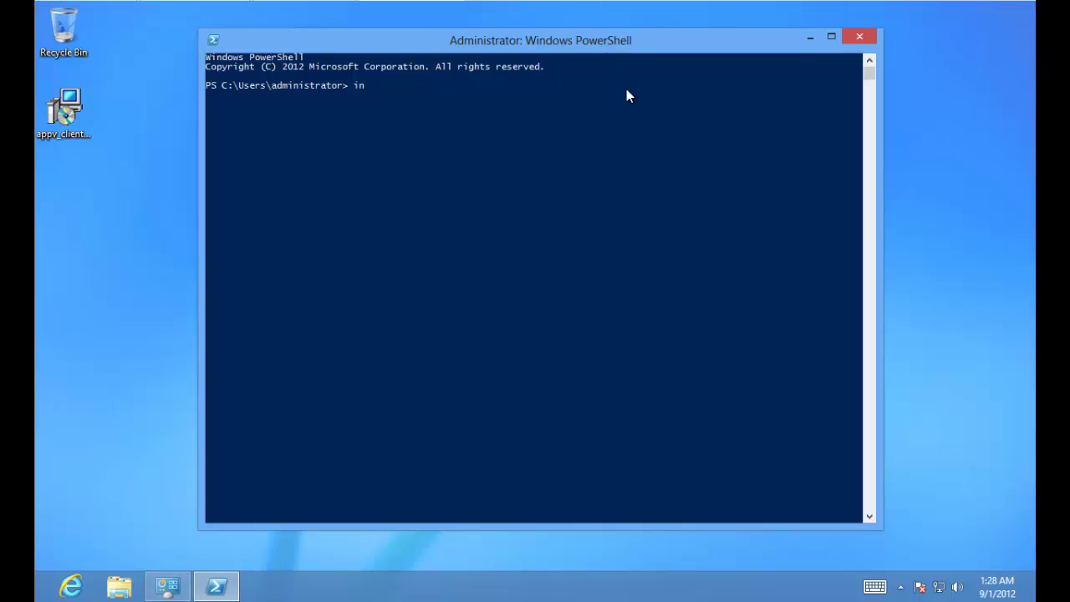
text(port=-module appvclient)
key(Return)
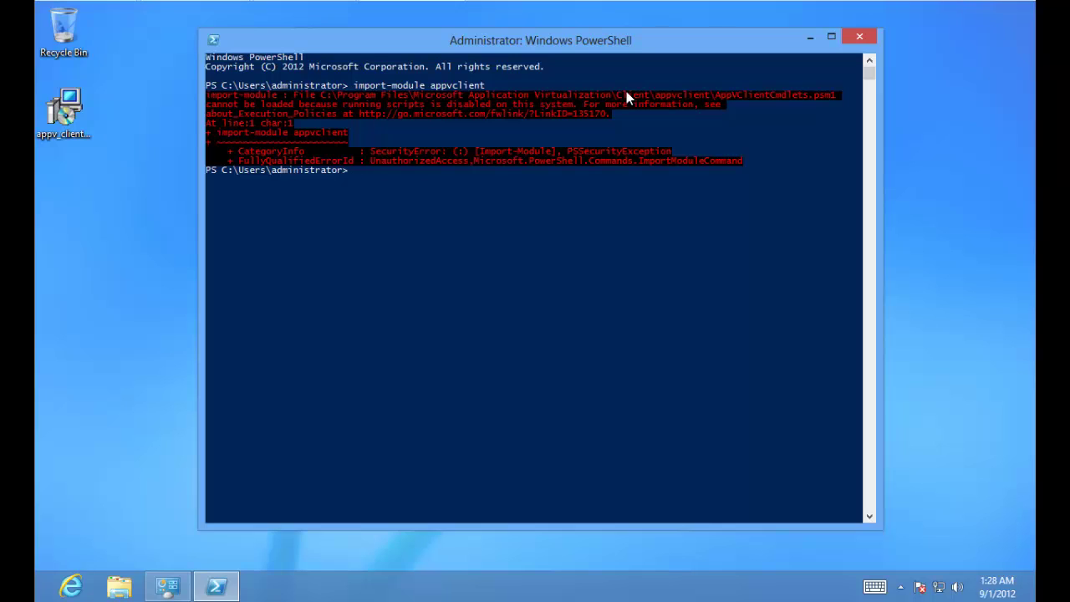
Step: Try Set-ExecutionPolicy with the invalid value 'remoteonly', then recall it and erase that value
text(set-exec)
key(Tab)
text(remote)
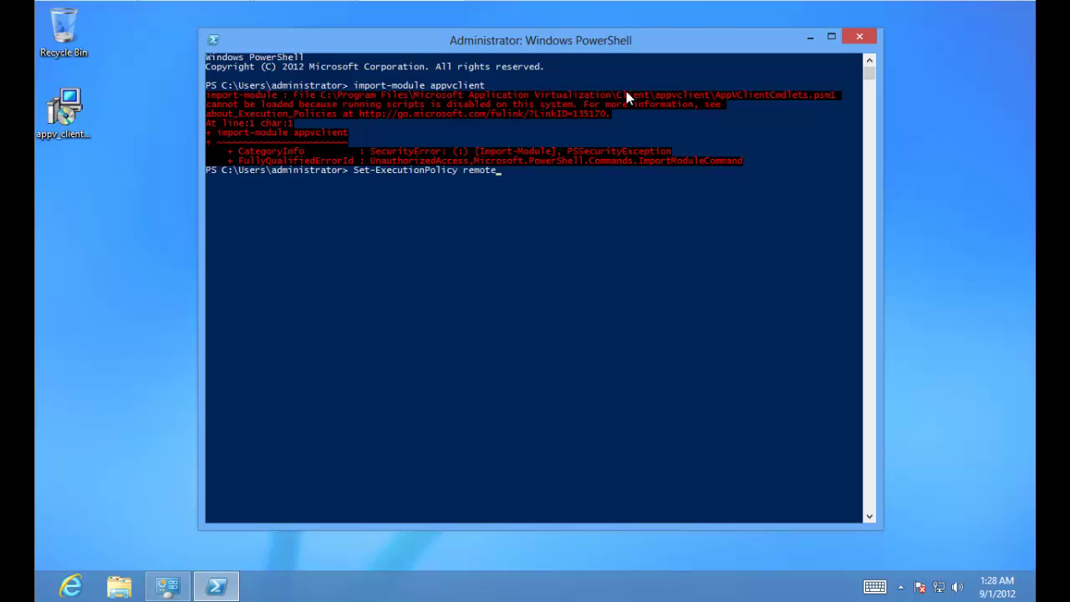
text(only)
key(Return)
key(Up)
key(BackSpace)
key(BackSpace)
key(BackSpace)
key(BackSpace)
key(BackSpace)
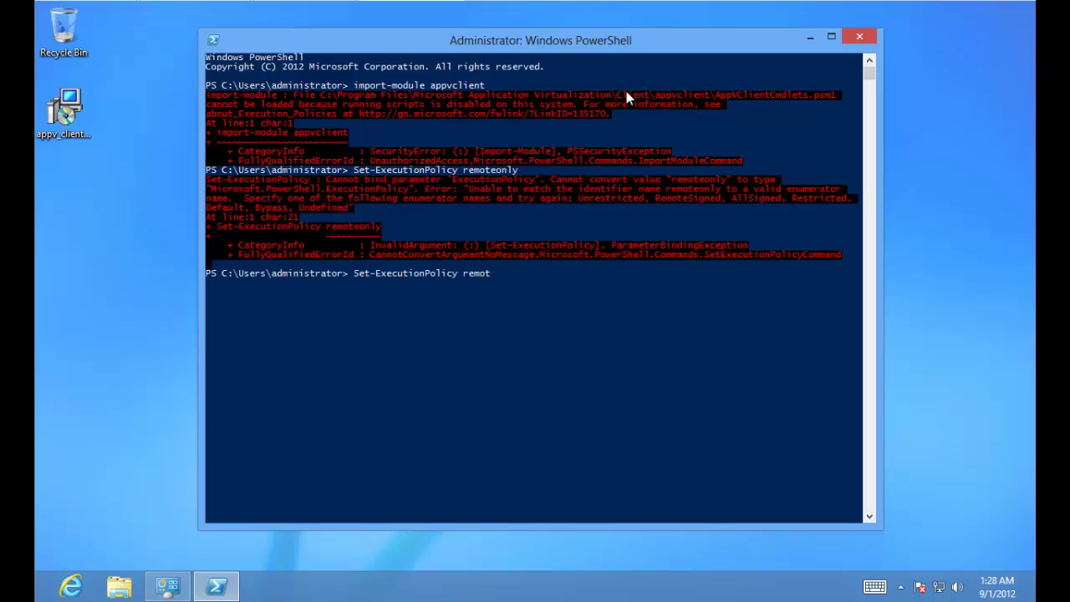
key(BackSpace)
key(BackSpace)
key(BackSpace)
key(BackSpace)
Step: Set the execution policy to RemoteSigned, confirm with y, and rerun import-module appvclient
text(remot)
key(Tab)
key(Return)
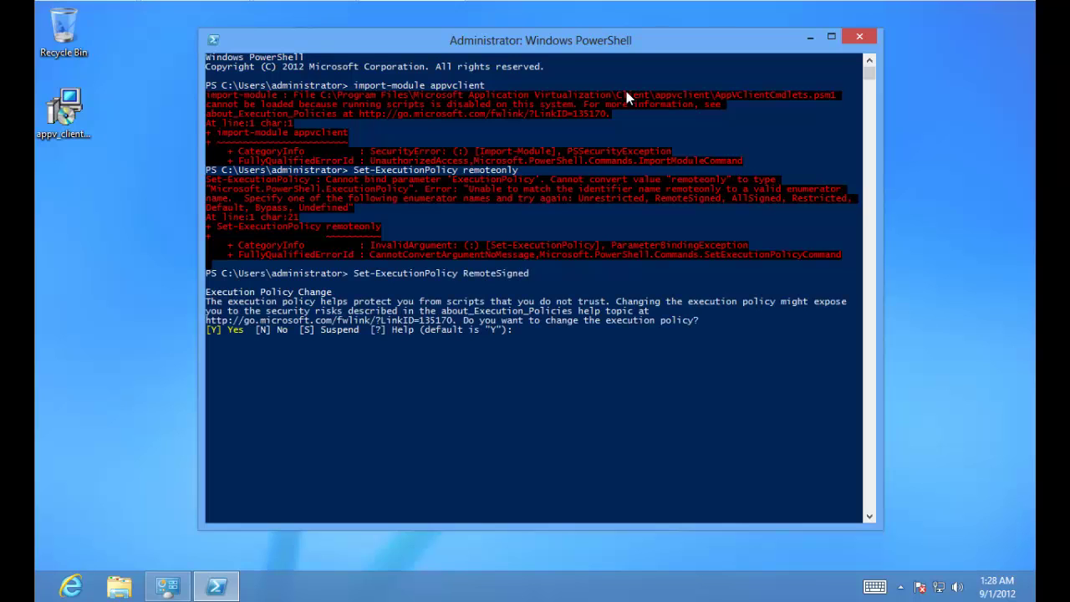
text(y)
key(Return)
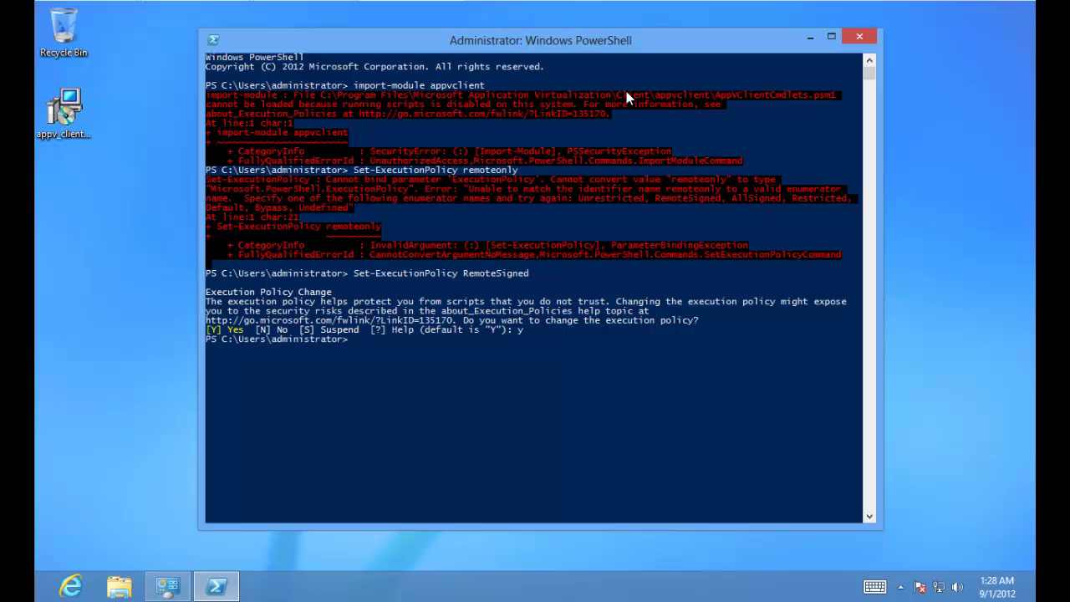
key(Up)
key(Up)
key(Up)
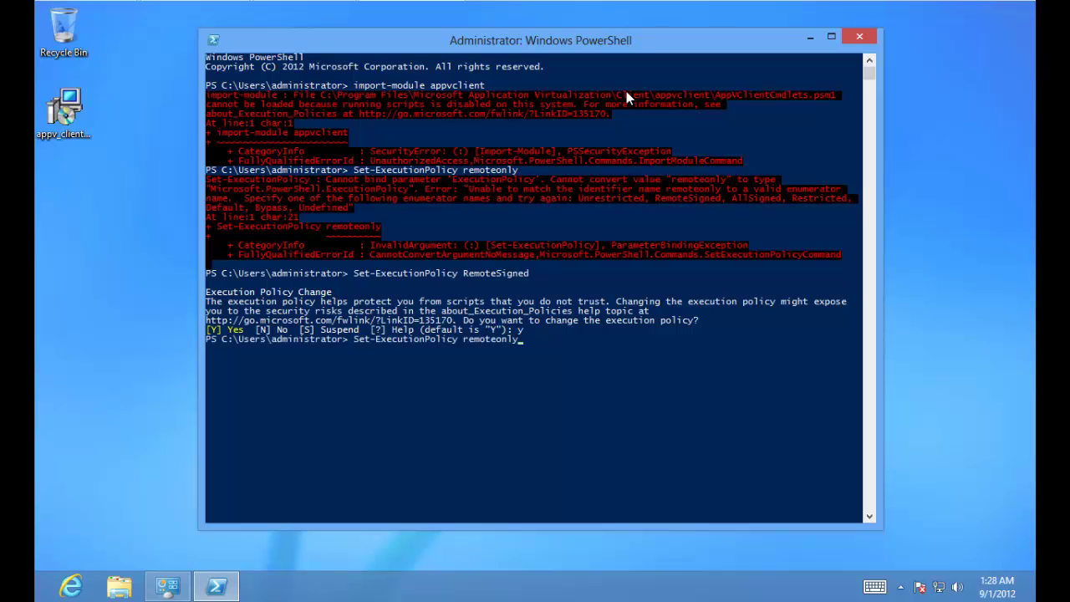
key(Return)
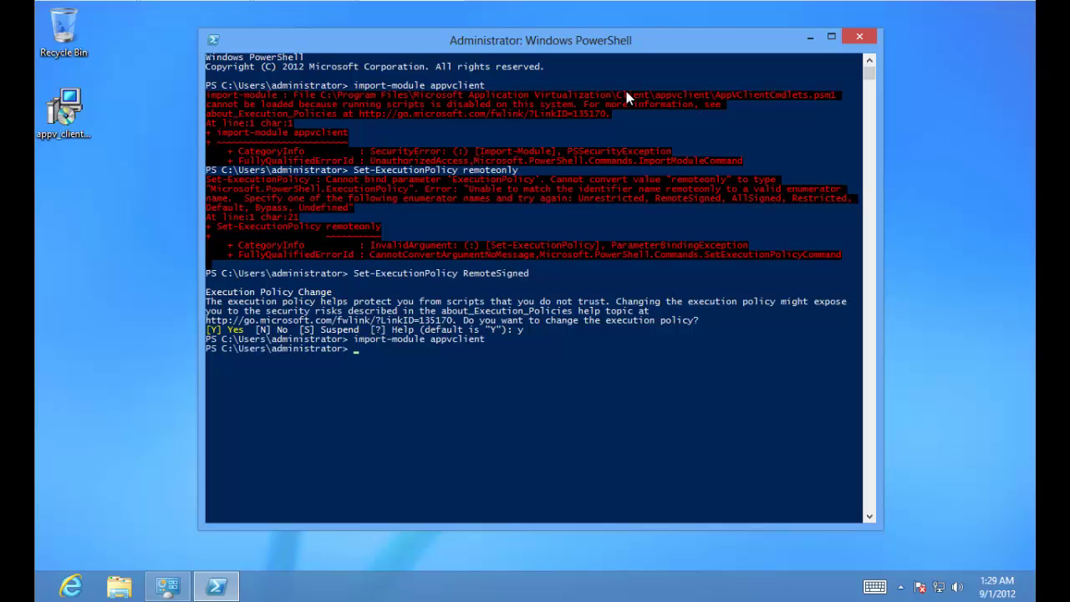
Step: Begin an Add-AppvPublishingServer command for AppVSrv01, then abandon it and clear the prompt
text(add-appv)
key(Tab)
key(Tab)
key(Tab)
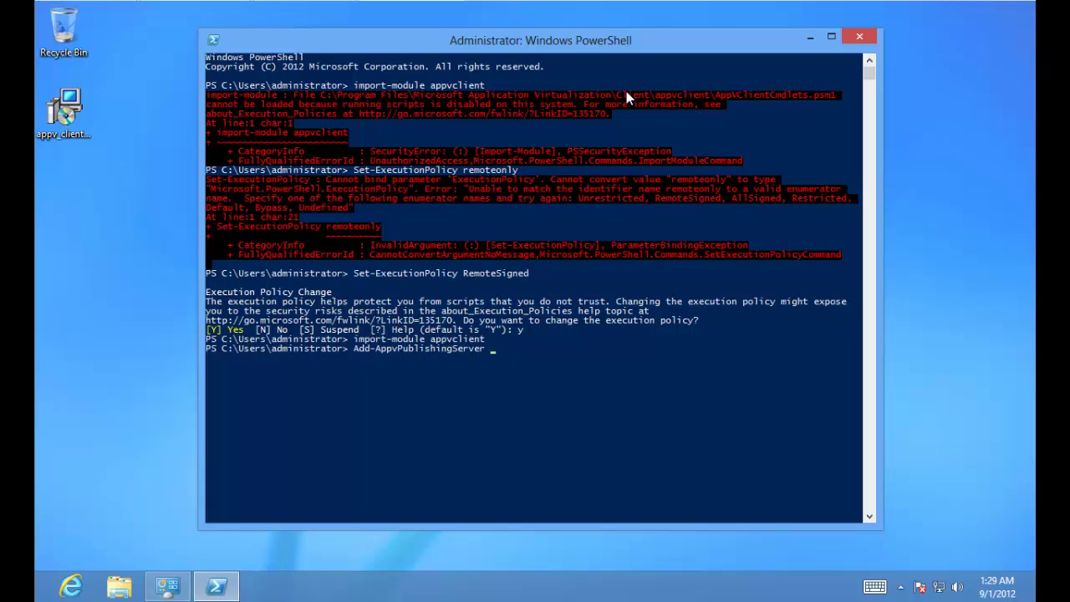
text(-Name AppVSrv01 -URL)
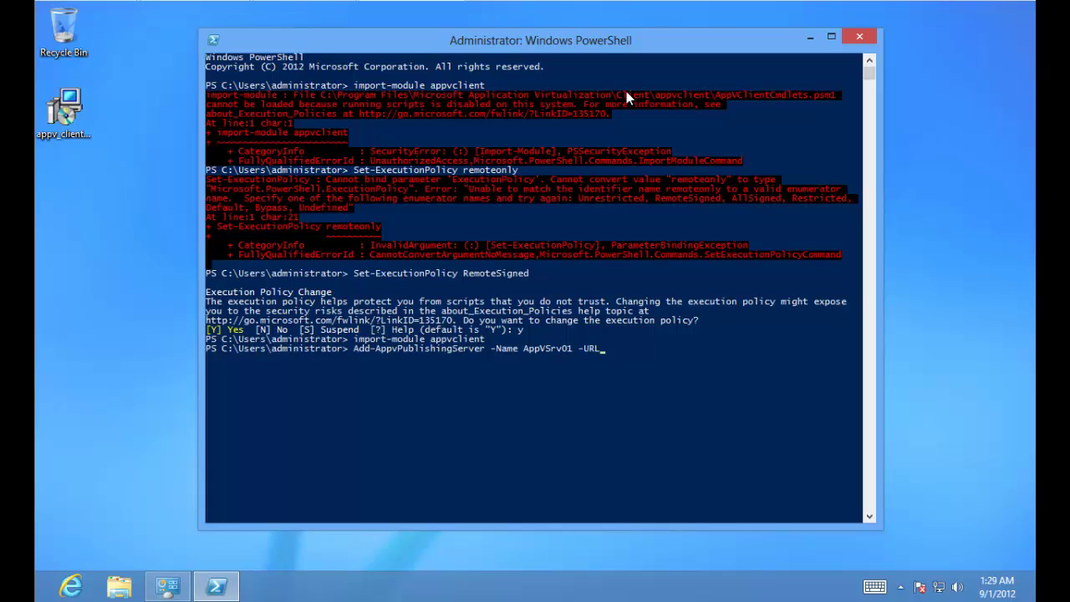
text( htt>)
key(BackSpace)
text(://appvsrv01.appvid.local)
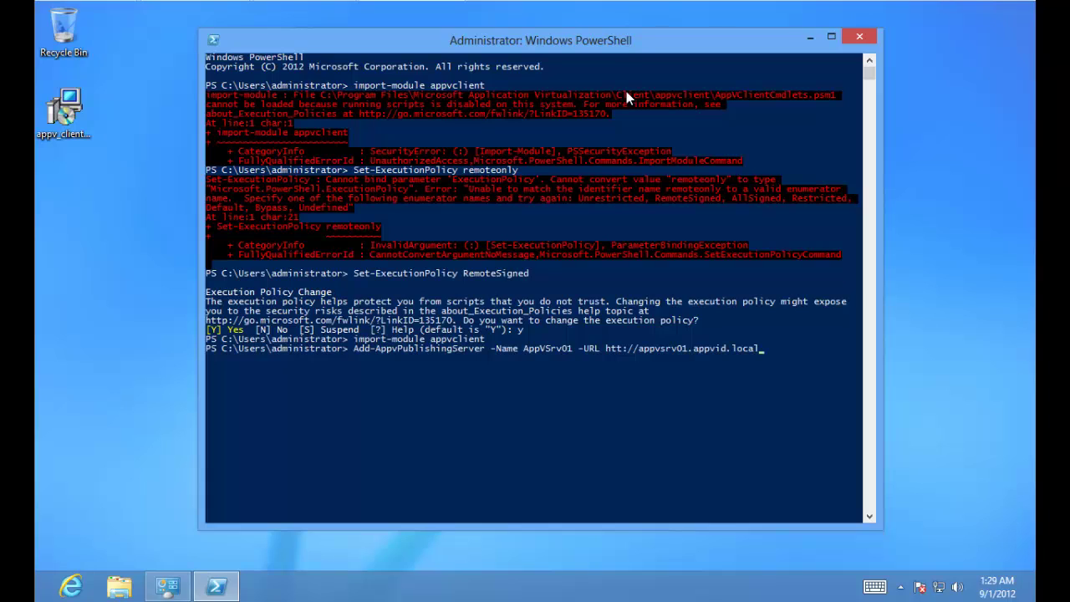
text(:)
key(Up)
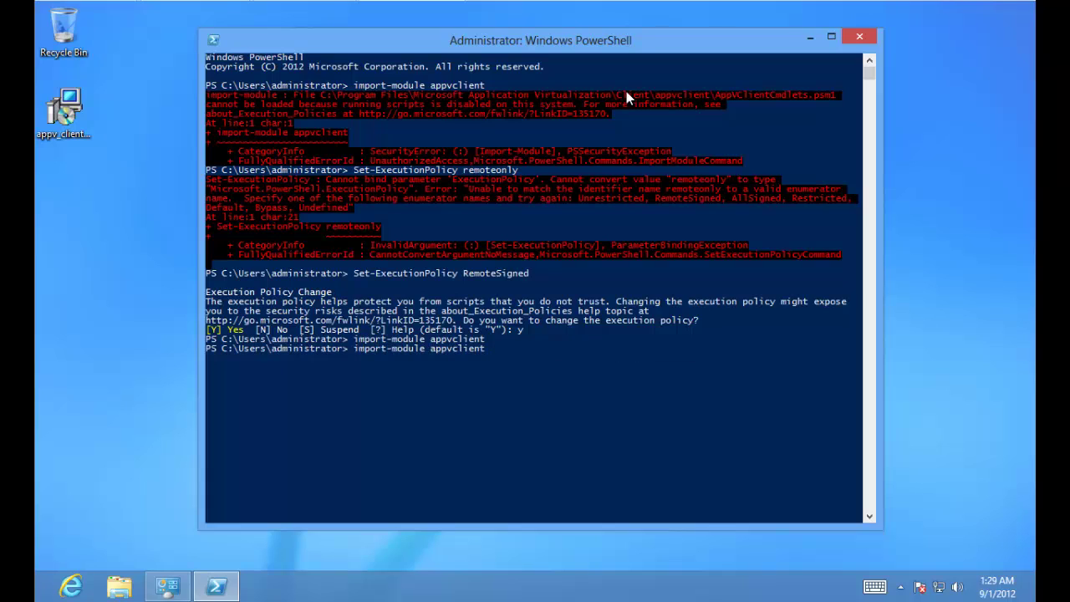
key(BackSpace)
key(BackSpace)
key(BackSpace)
key(BackSpace)
key(BackSpace)
key(BackSpace)
key(BackSpace)
key(BackSpace)
key(BackSpace)
key(BackSpace)
key(BackSpace)
key(BackSpace)
key(BackSpace)
key(BackSpace)
key(BackSpace)
key(BackSpace)
key(BackSpace)
key(BackSpace)
key(BackSpace)
key(BackSpace)
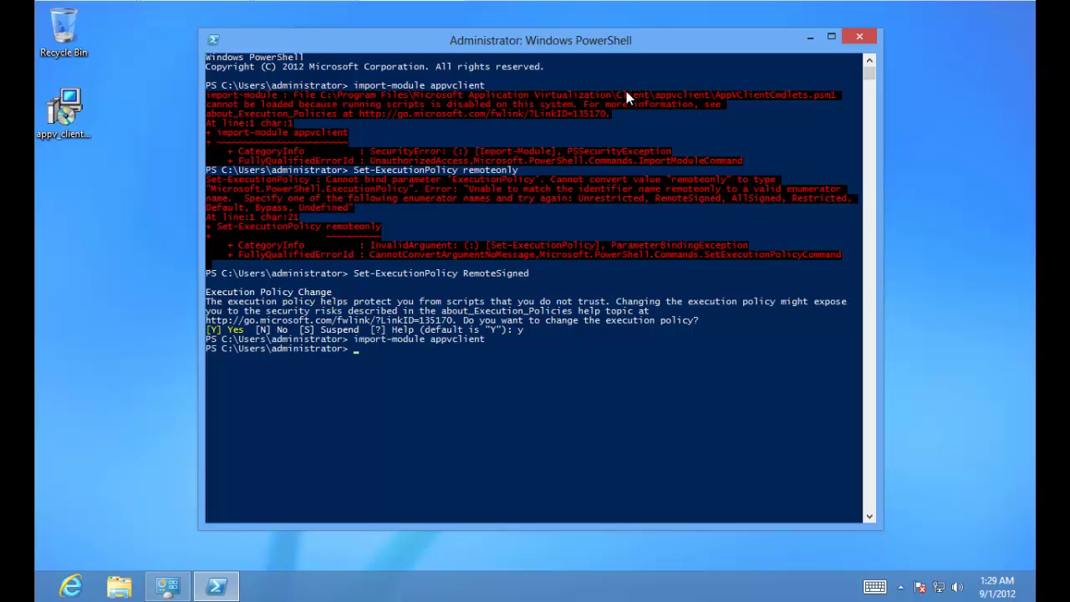
text(a=)
text(dd)
text(-publi)
key(BackSpace)
key(BackSpace)
key(BackSpace)
key(BackSpace)
key(BackSpace)
text(appvpu)
key(Tab)
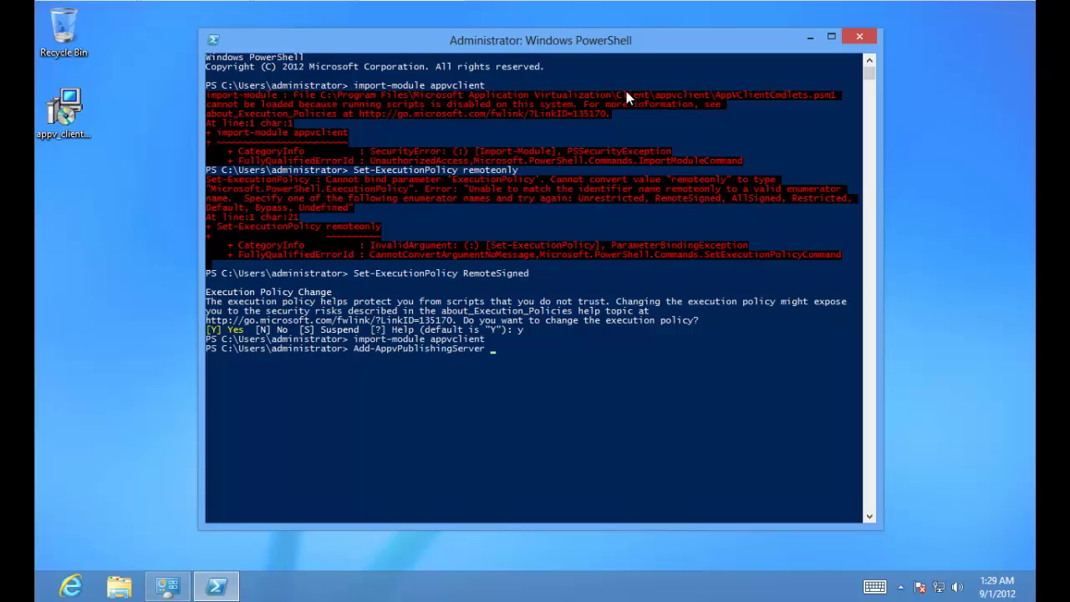
text(-Name AppvSrv01 -URL HTTP)
key(BackSpace)
key(BackSpace)
key(BackSpace)
key(BackSpace)
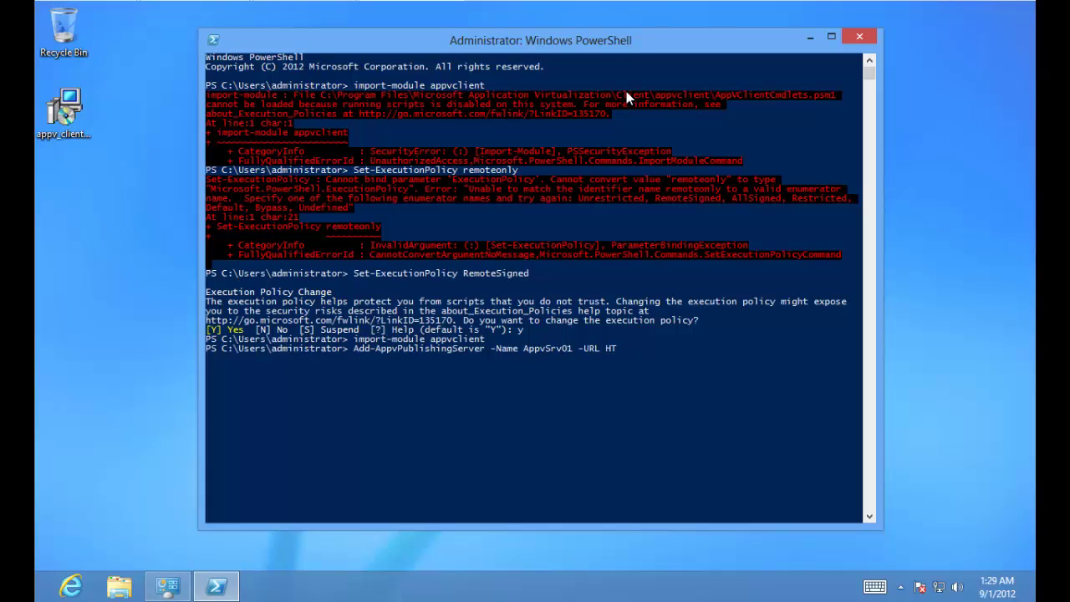
text(http>)
text(/)
text(//)
text(appv)
text(srv01)
text(.appvid.local)
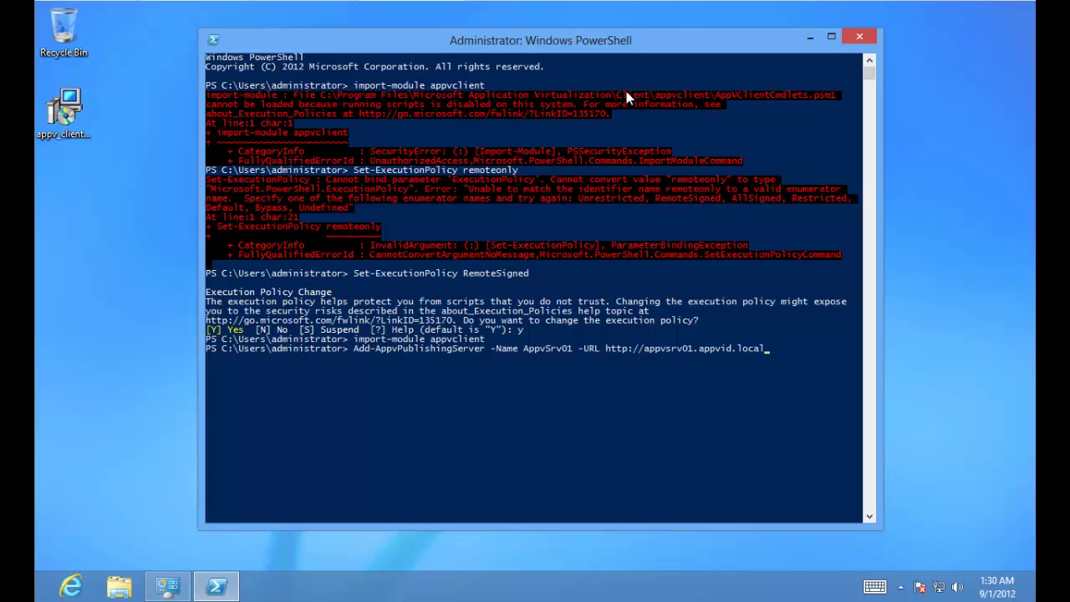
text(:81)
key(Return)
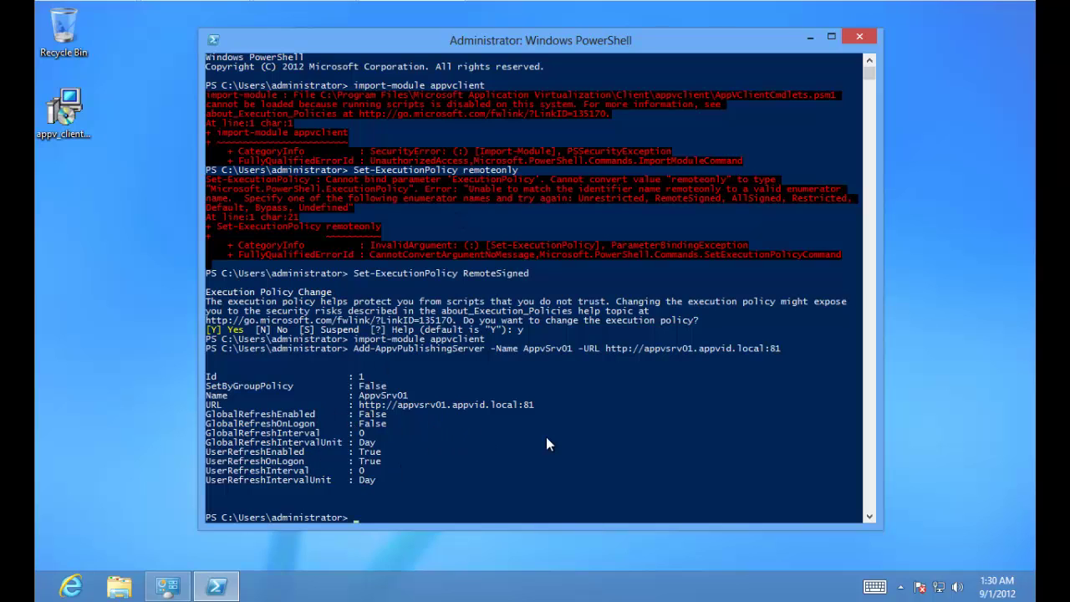
Step: Run Sync-AppvPublishingServer with ServerId 1 to sync against AppvSrv01
text(sync-app)
key(Tab)
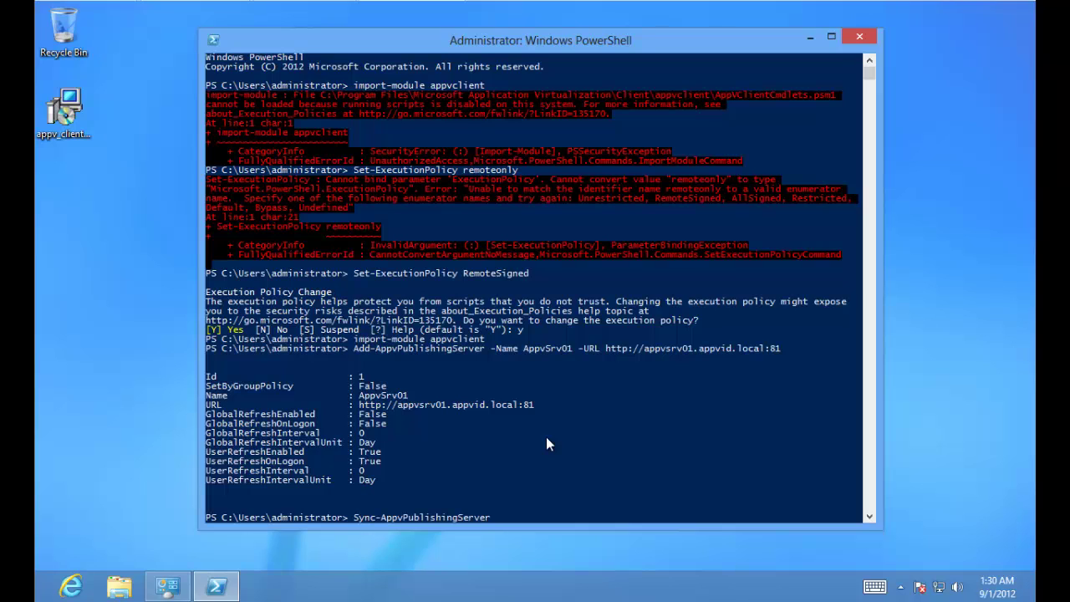
key(Return)
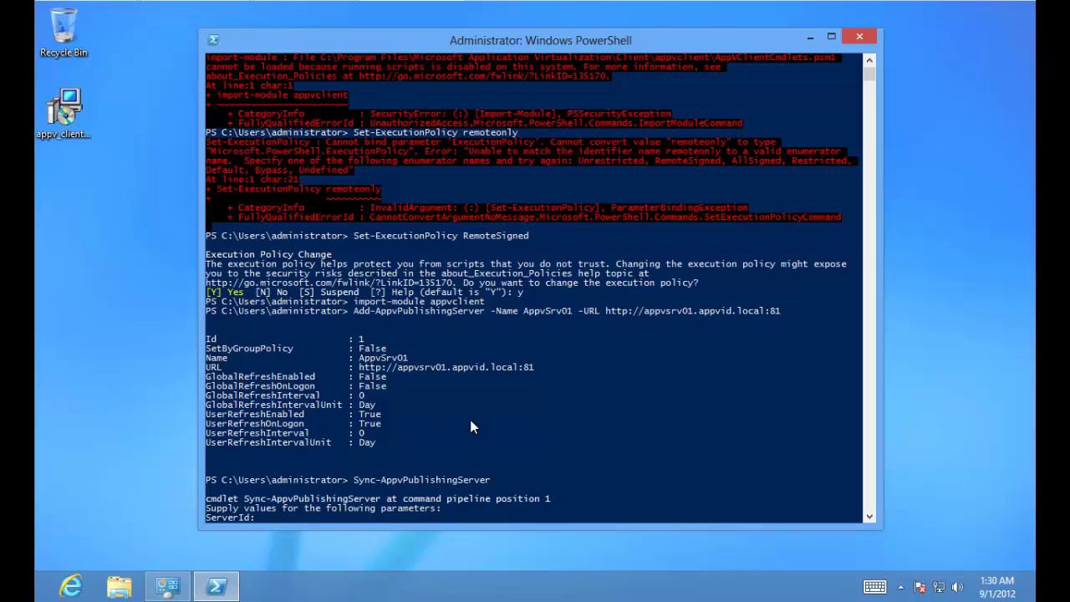
text(1)
key(Return)
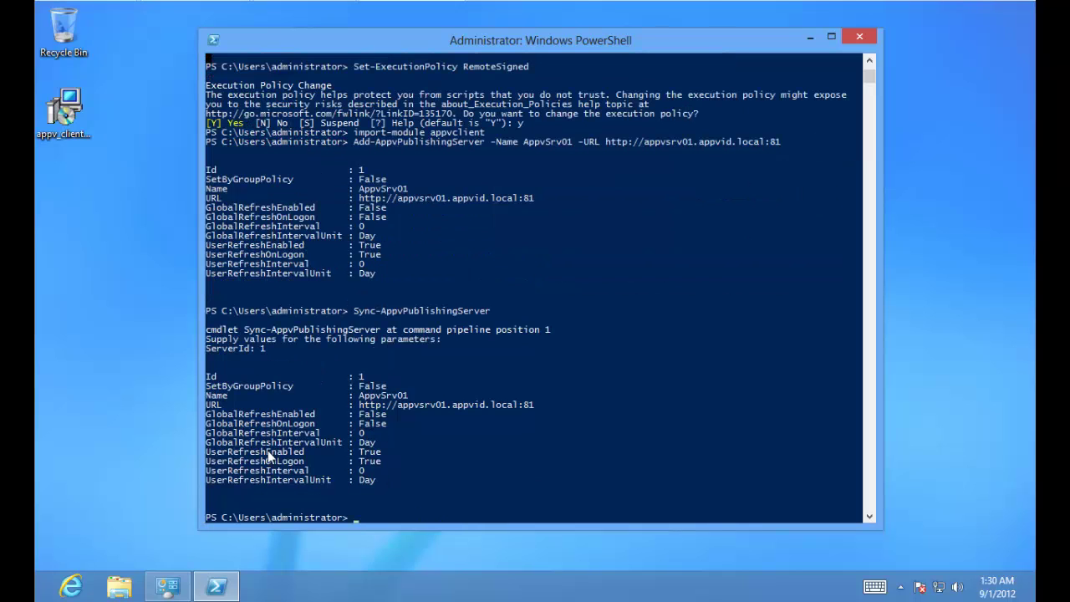
click(37, 595)
Step: Sign out, sign back in as administrator with the password, and launch the Microsoft Application Virtualization client
click(37, 595)
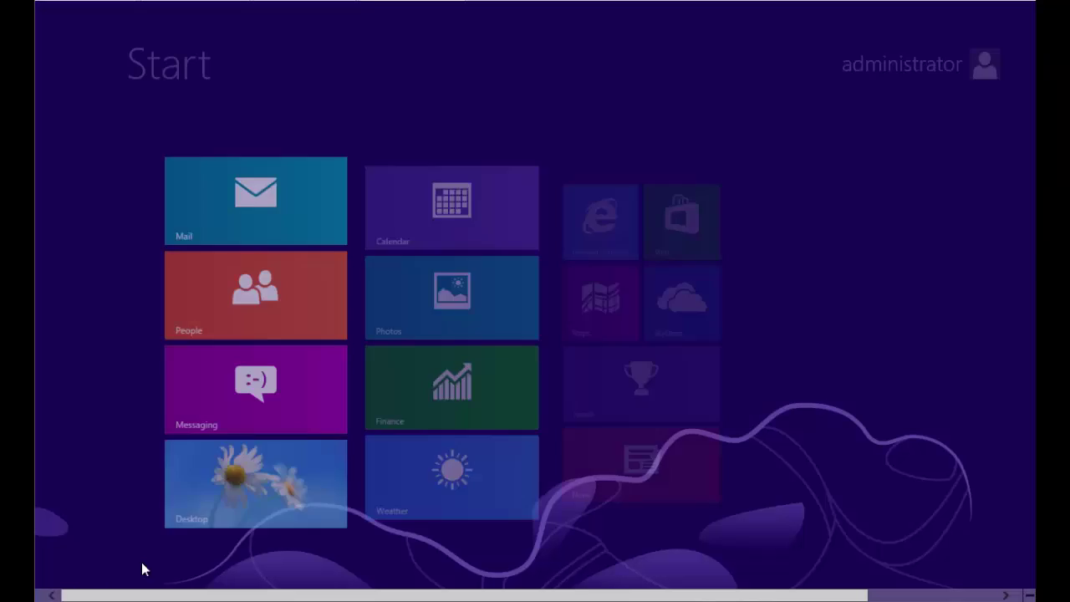
click(892, 80)
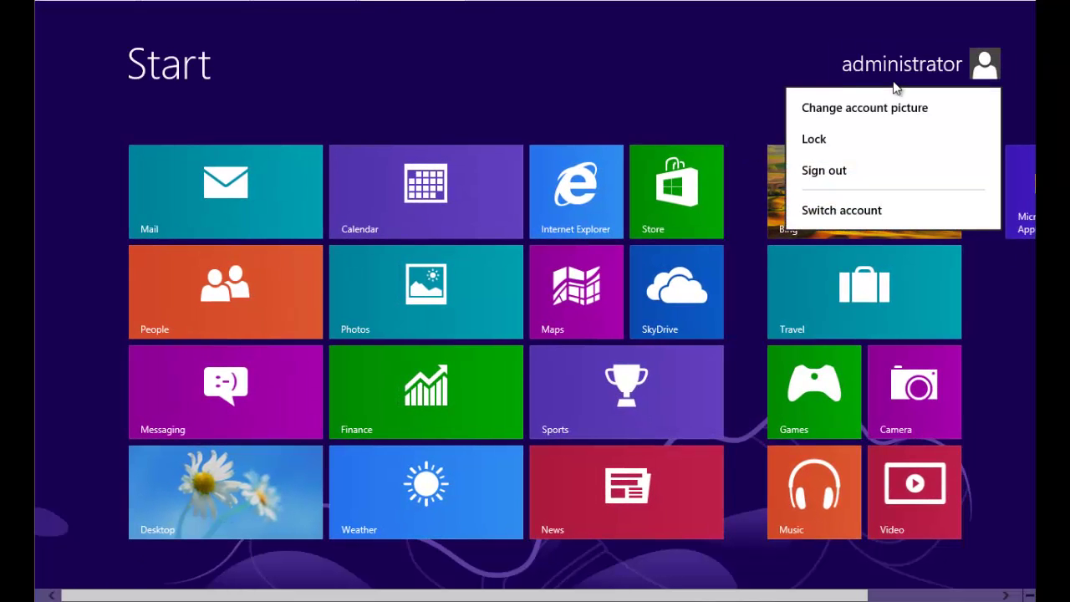
click(849, 174)
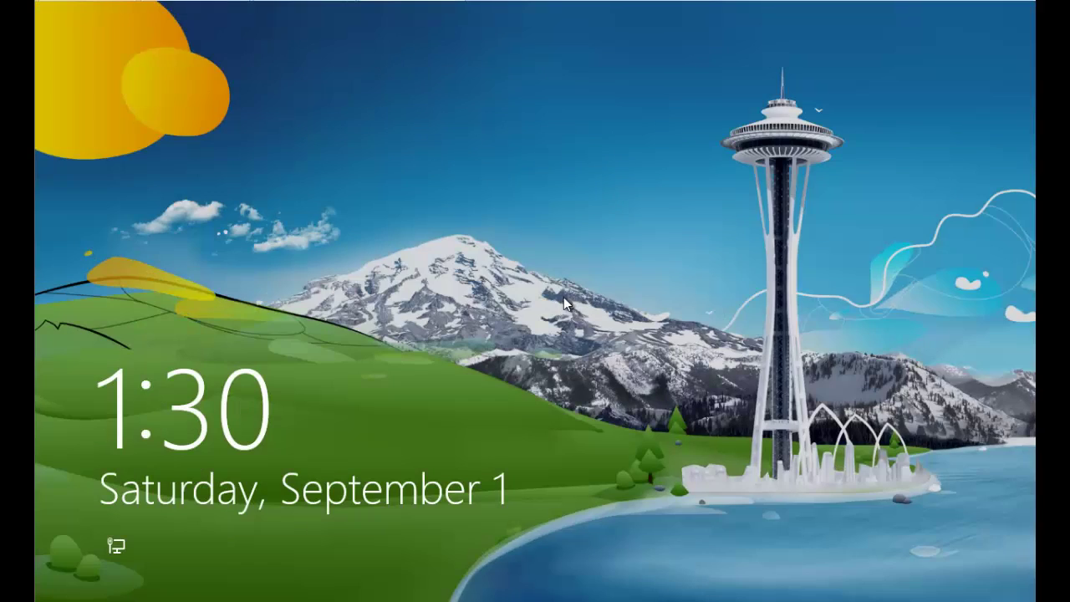
click(563, 296)
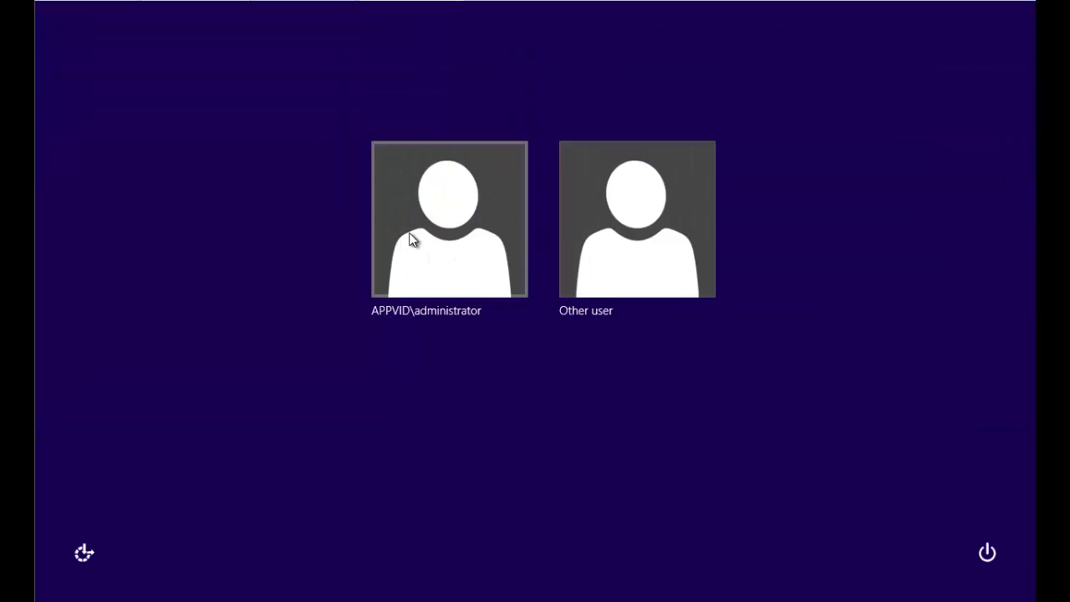
click(410, 240)
text(***)
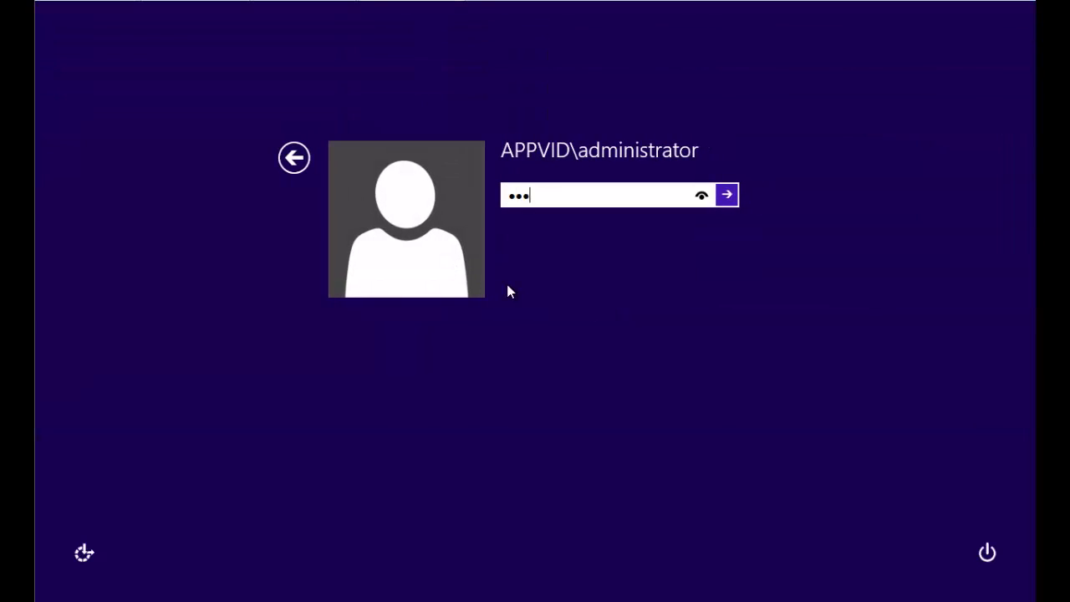
text(******)
key(Return)
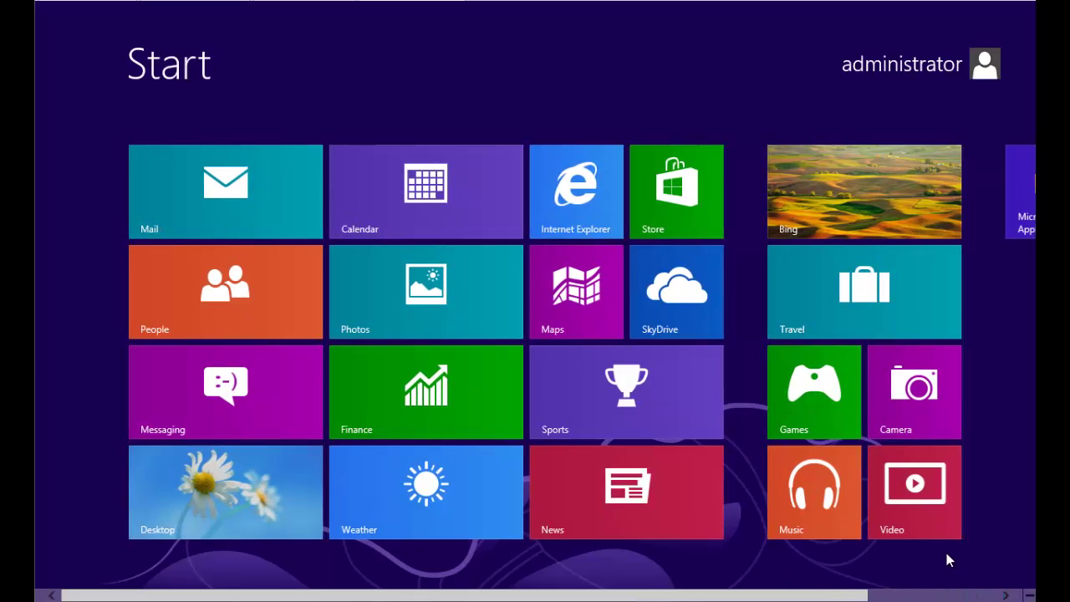
scroll(919, 592, right, 2)
click(907, 195)
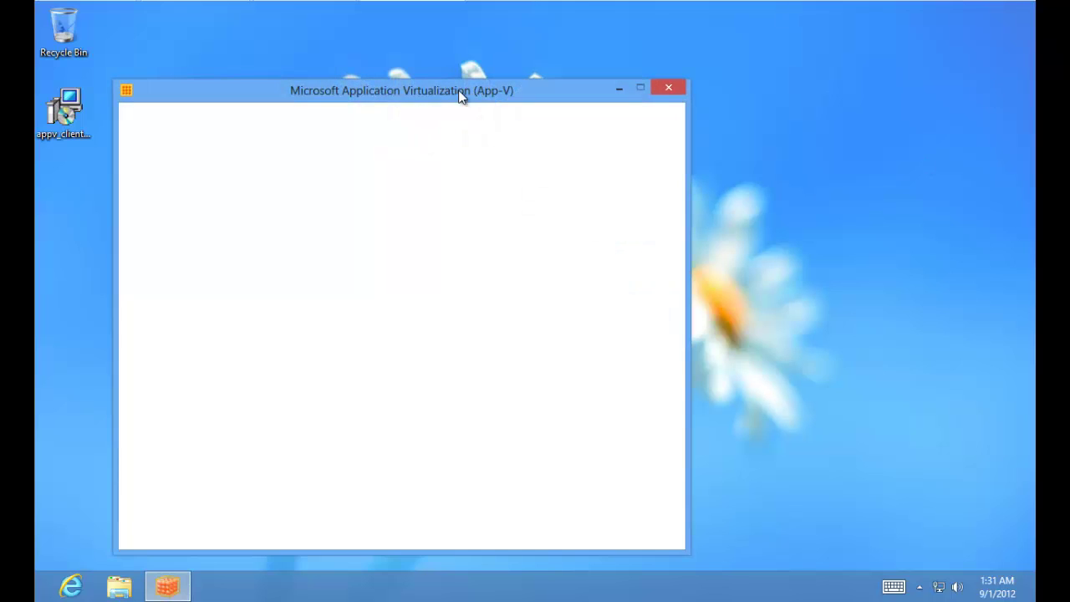
Step: Open Windows PowerShell as administrator and load the appvclient module
drag(459, 93, 541, 61)
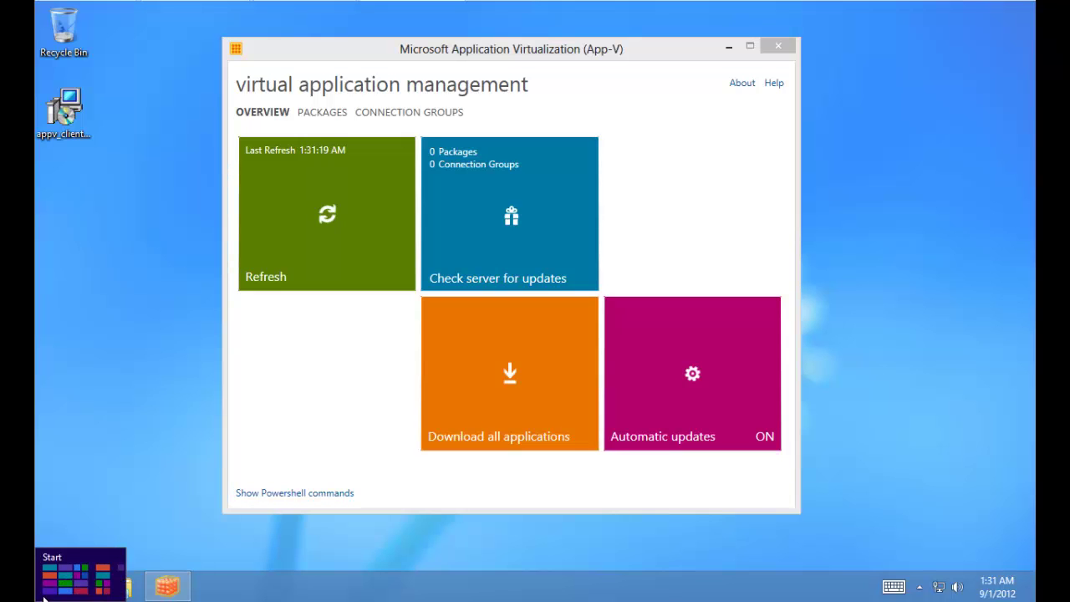
click(37, 595)
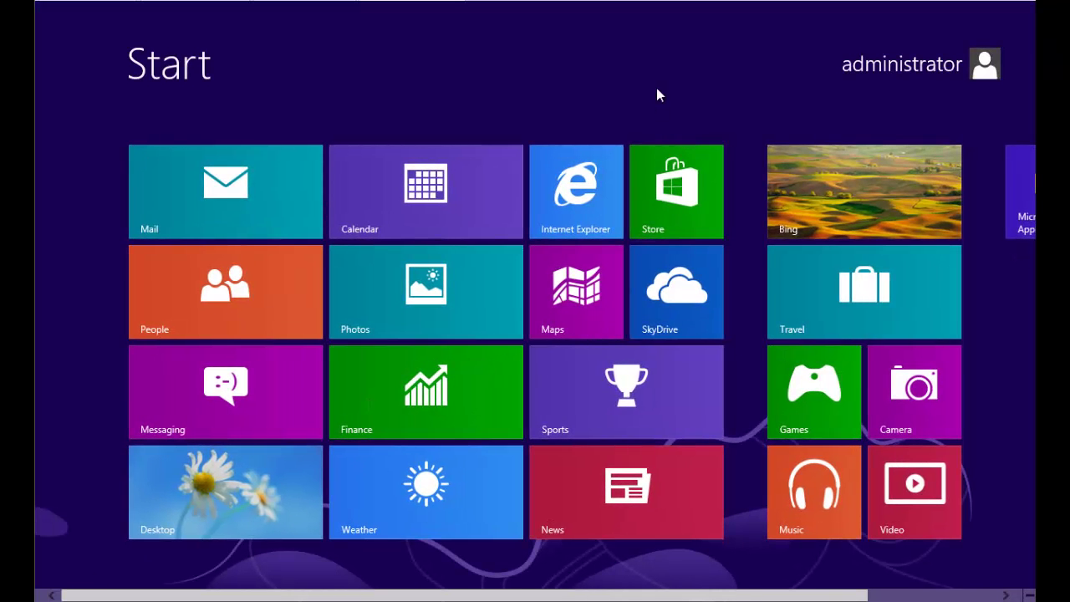
text(pw)
key(BackSpace)
text(ower)
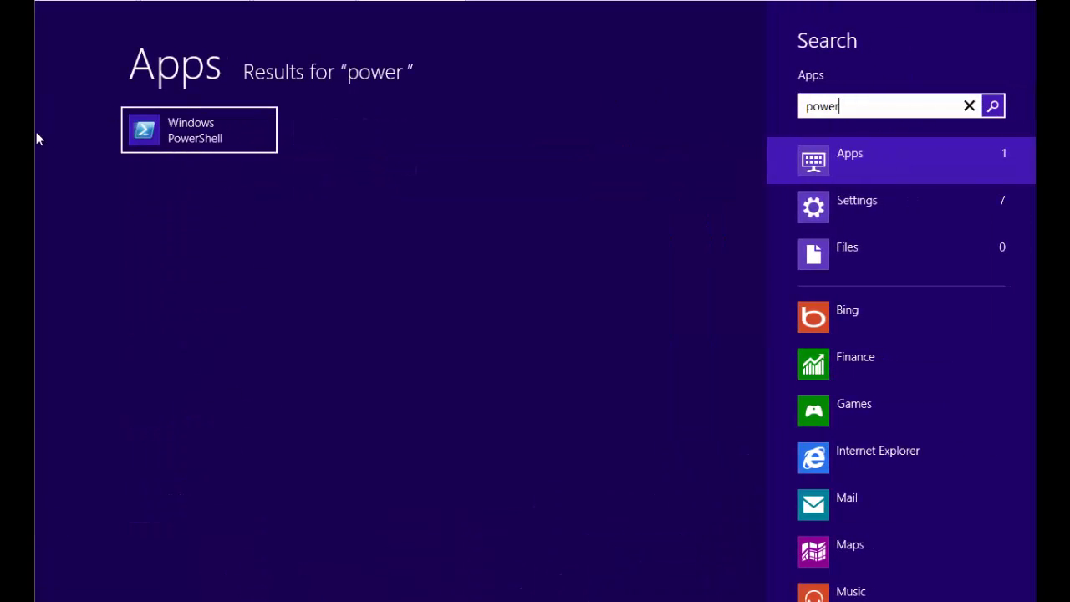
right_click(159, 134)
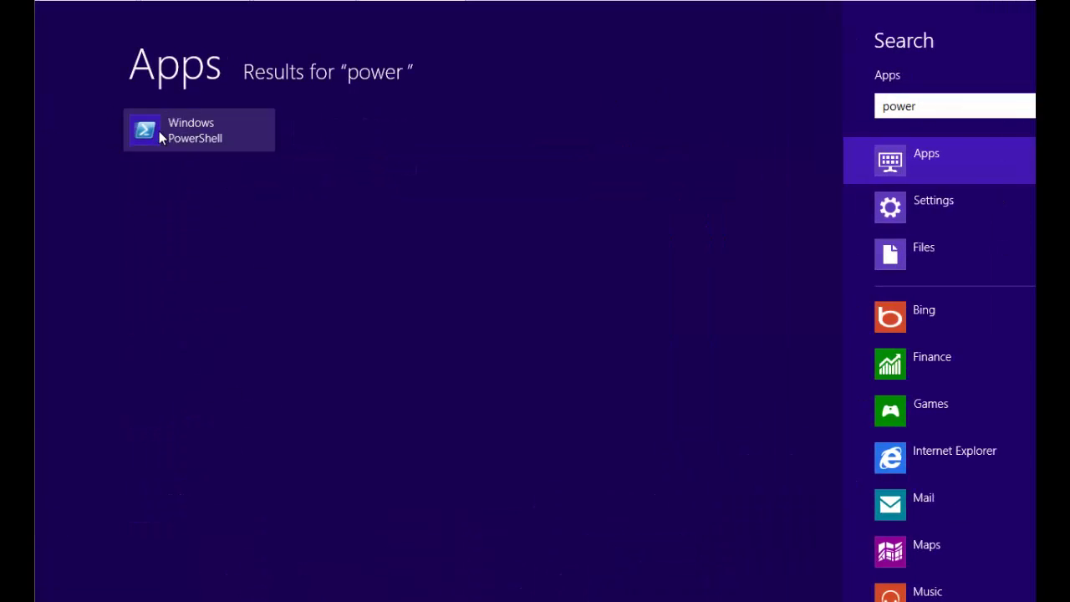
click(316, 547)
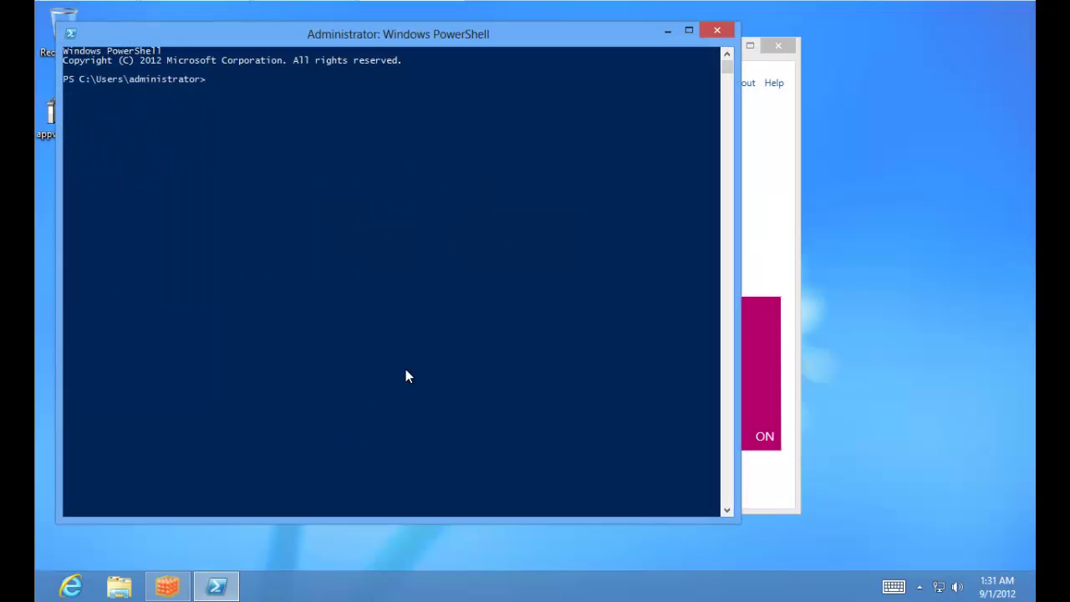
text(import-module appvclient)
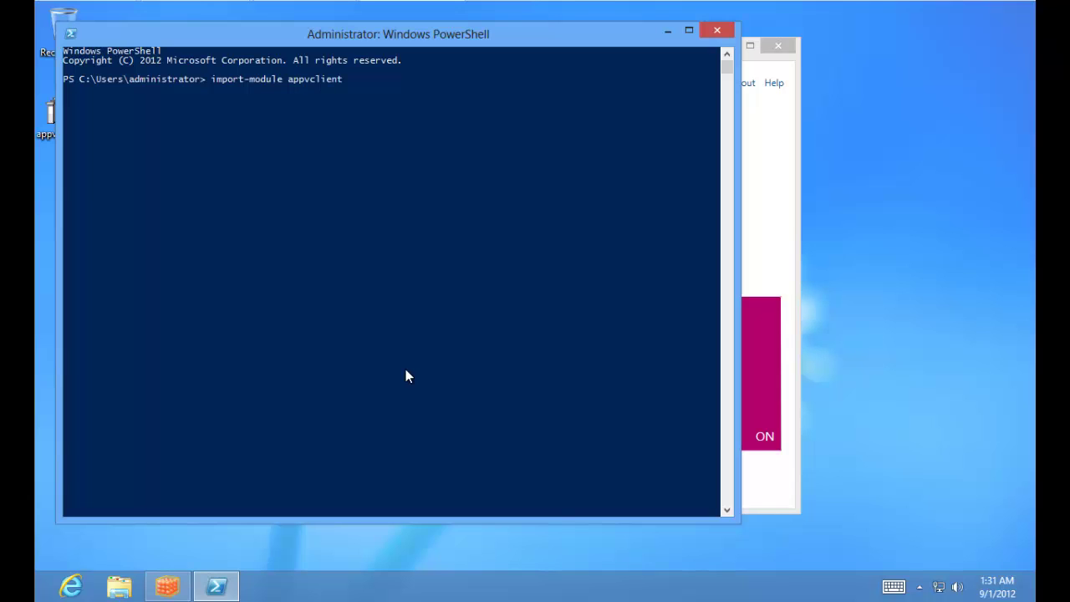
key(Return)
Step: Sync with publishing server ServerId 1 and bring the App-V client window forward
text(sync-)
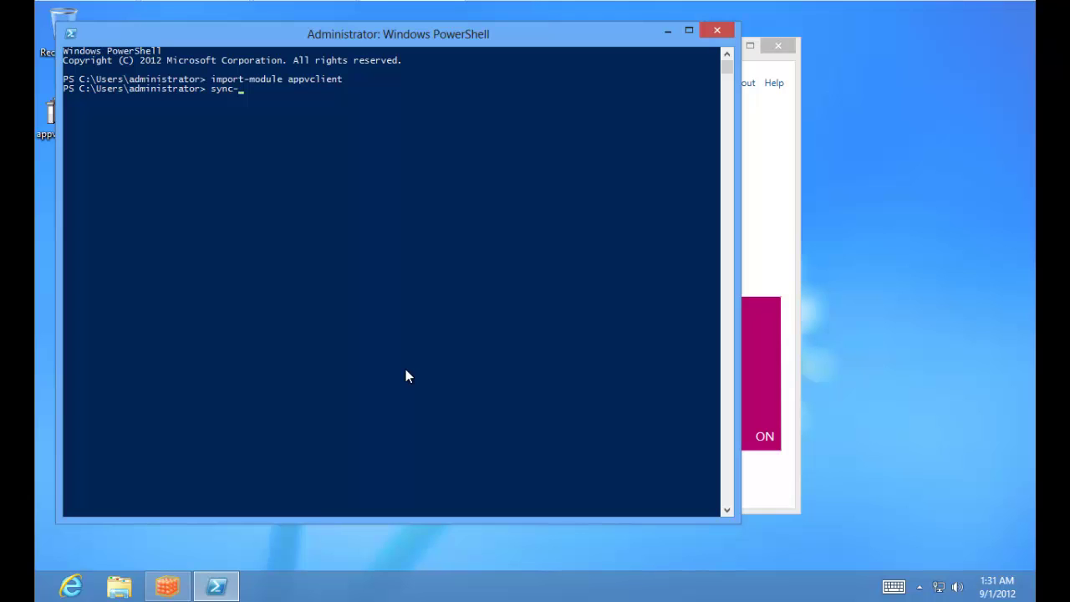
text(app)
key(Tab)
key(Return)
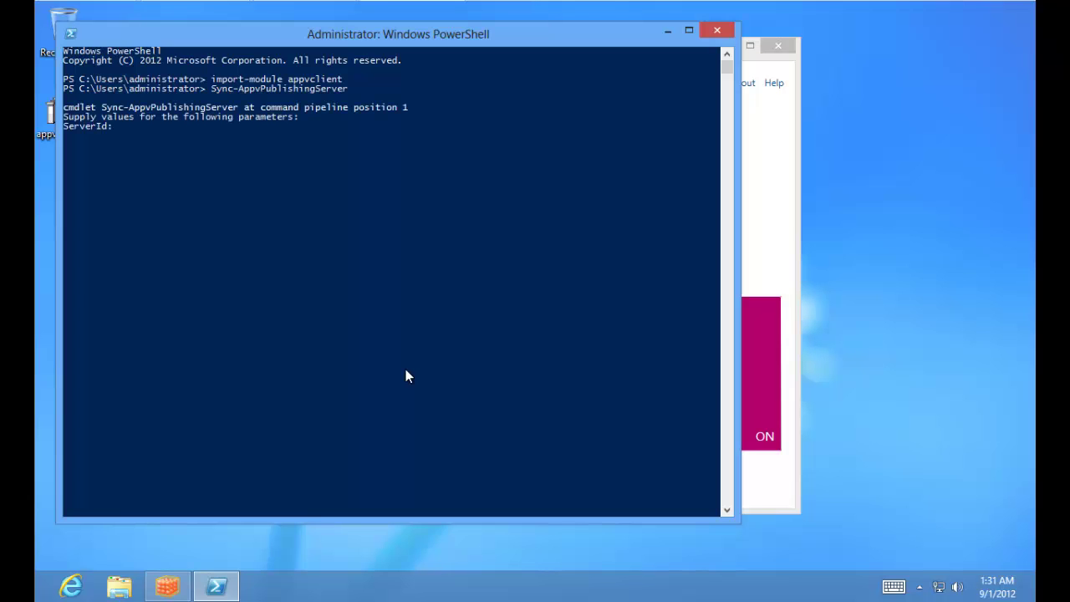
text(1)
key(Return)
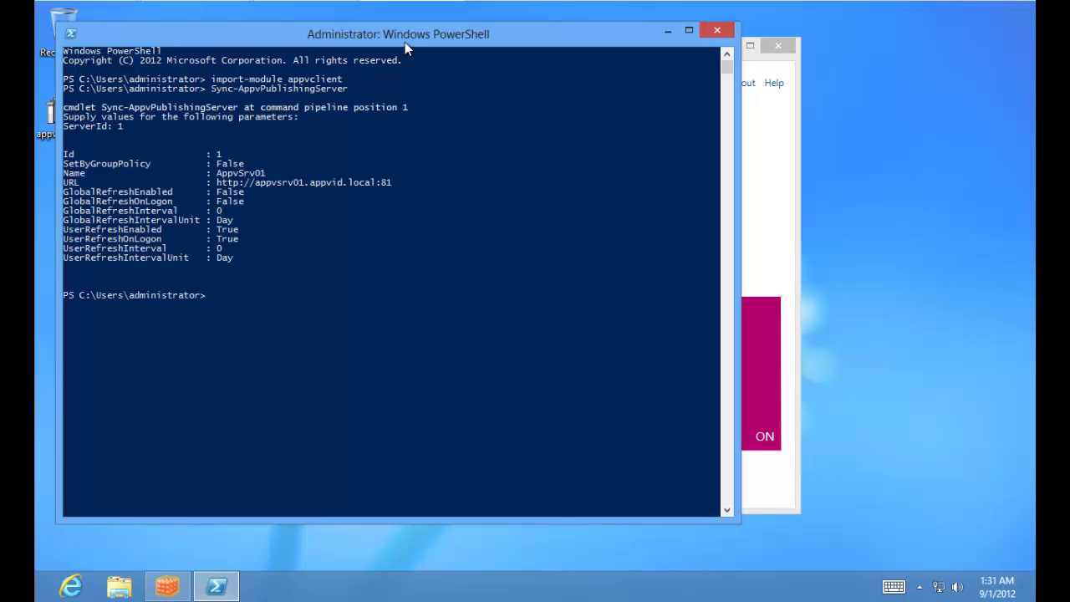
drag(404, 42, 543, 98)
click(540, 64)
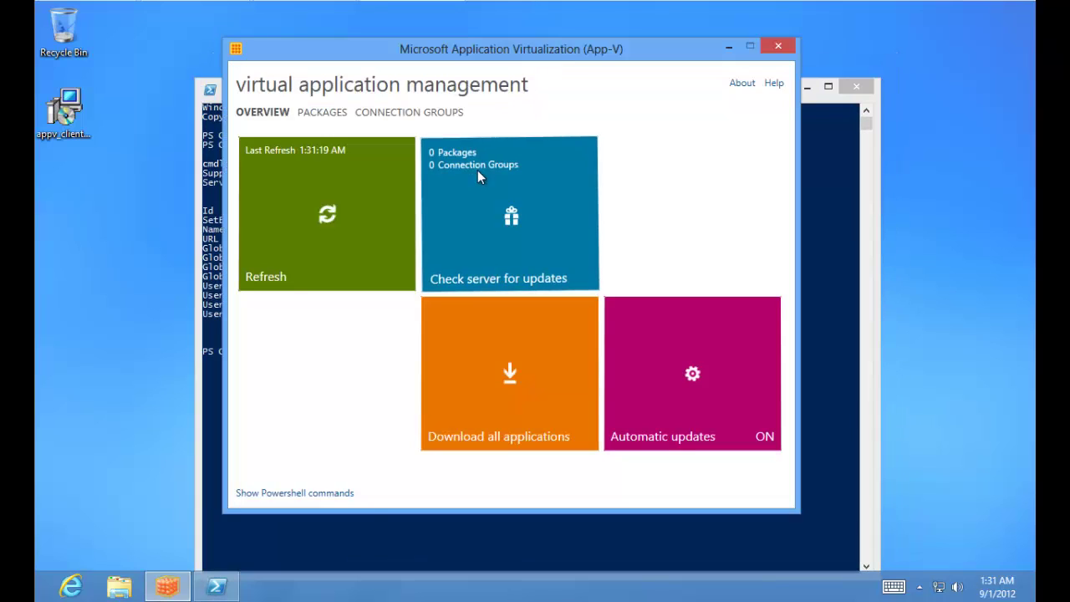
Step: Run Get-AppvClientApplication to list client apps, and arrange the App-V and PowerShell windows
click(372, 535)
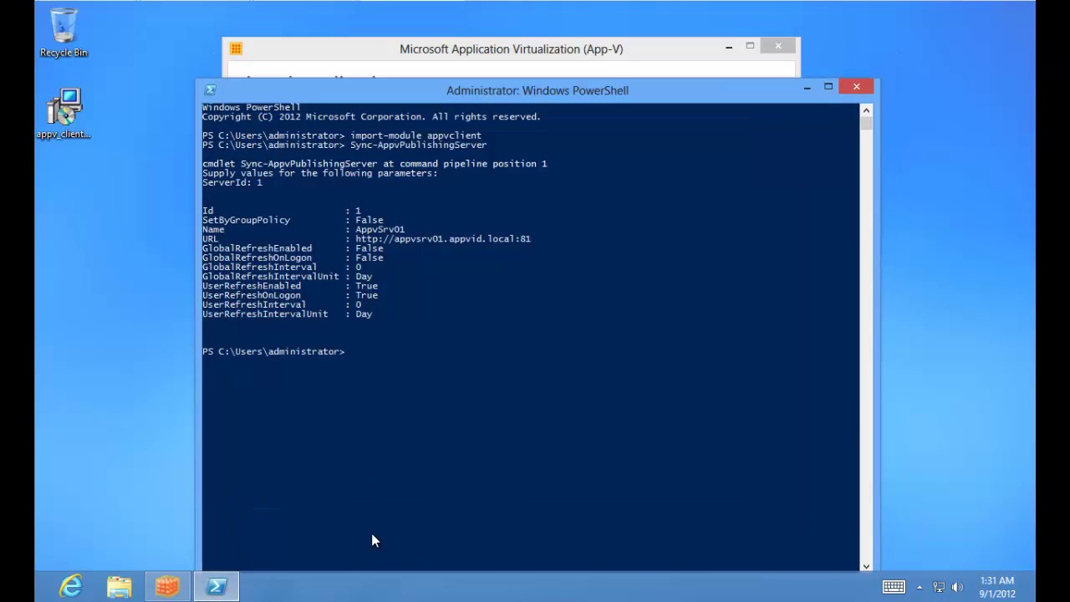
text(get-app)
key(Tab)
key(Tab)
key(Tab)
key(Return)
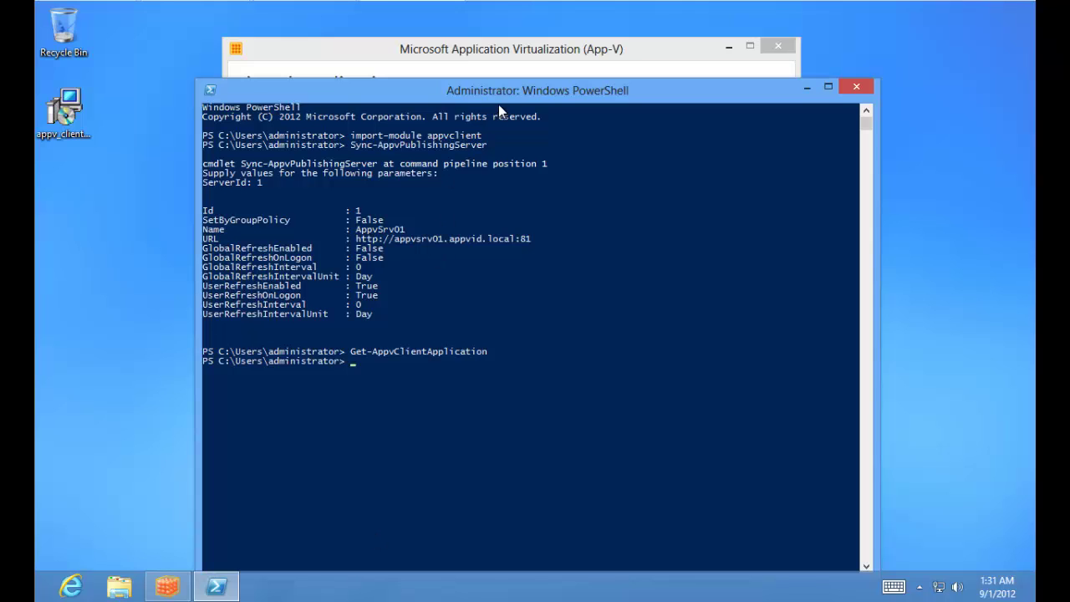
drag(499, 100, 501, 72)
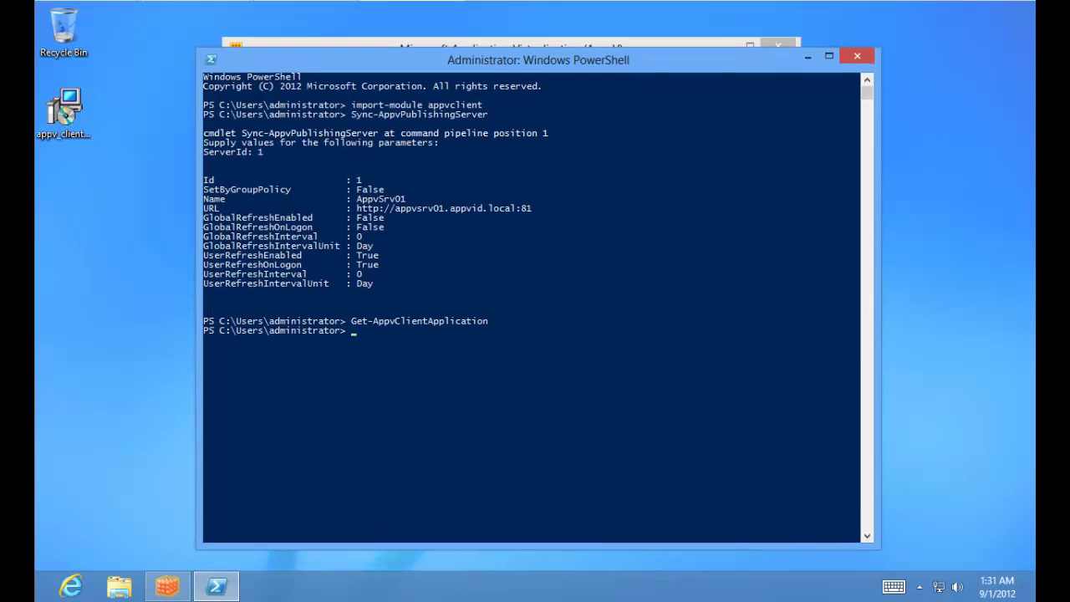
click(517, 43)
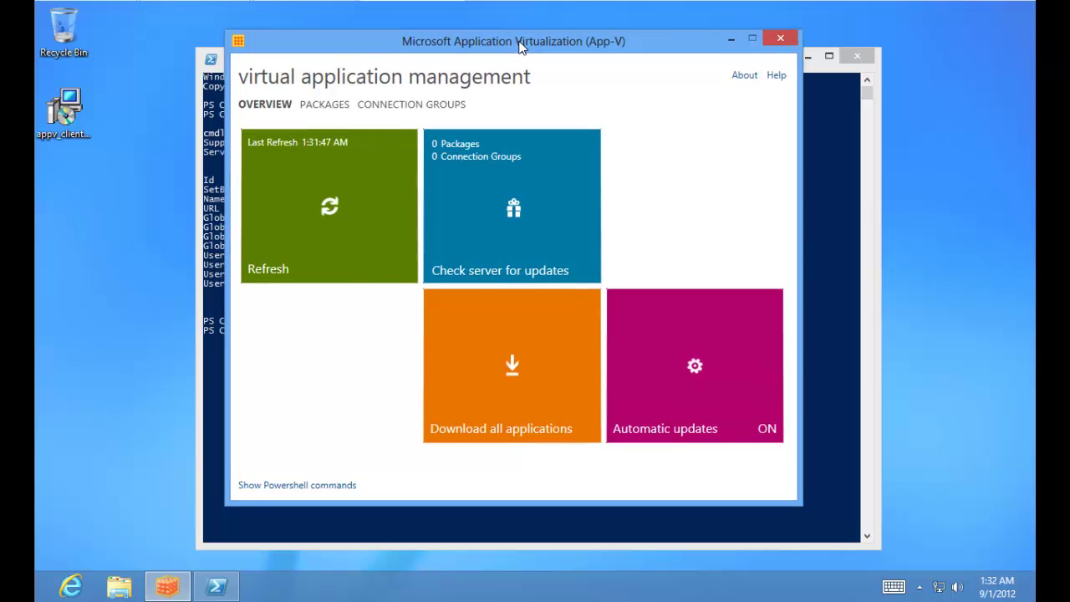
drag(519, 47, 429, 37)
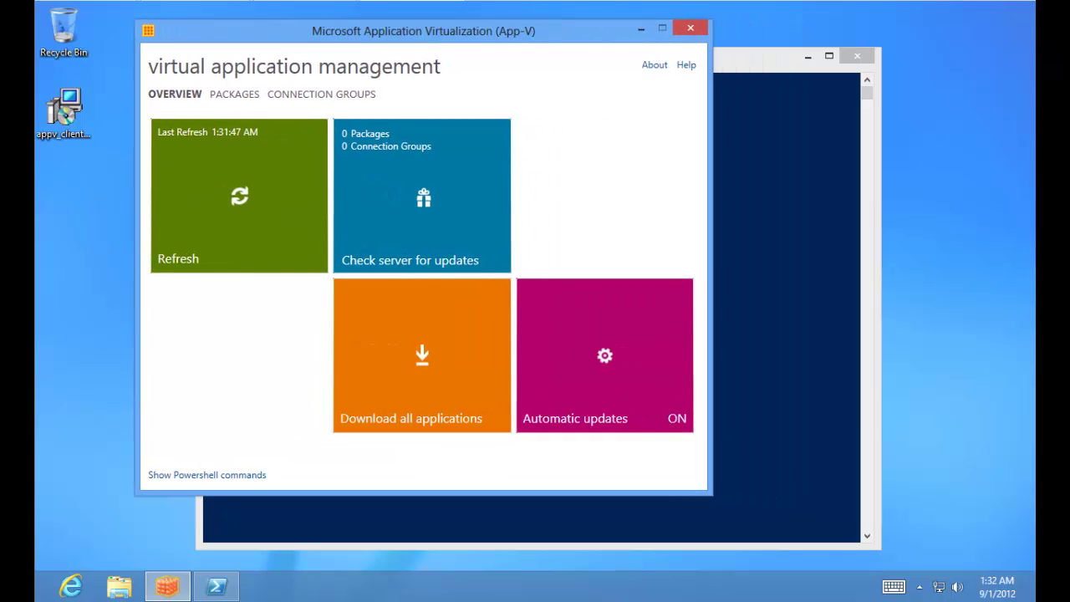
click(752, 52)
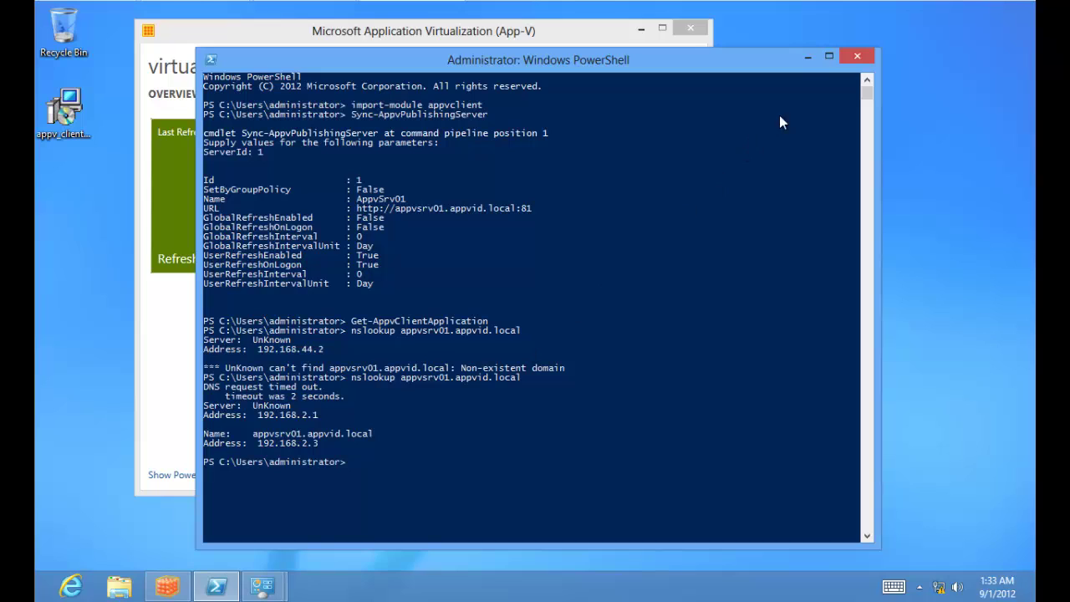
Step: Rerun Sync-AppvPublishingServer for ServerId 1 and check the App-V client's package count
click(807, 59)
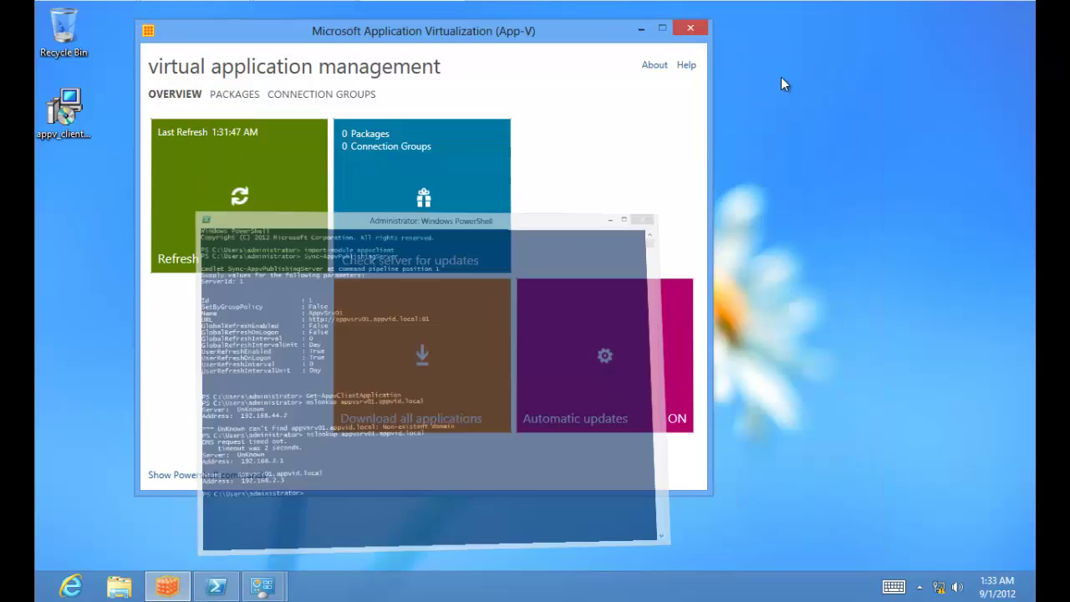
click(218, 585)
text(Get-AppvClientApplication)
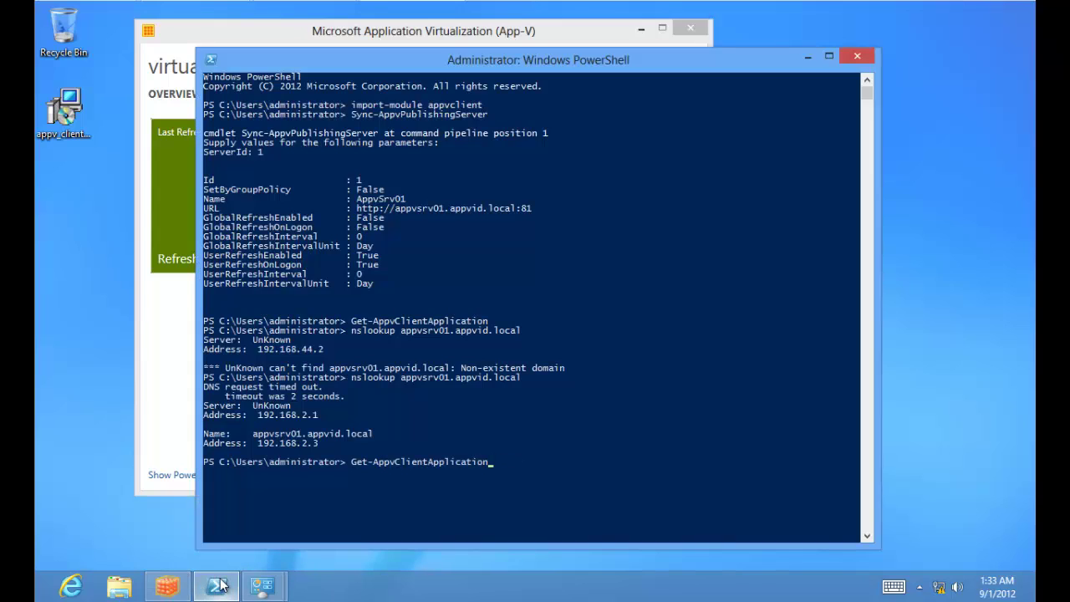
key(Up)
key(Up)
key(Return)
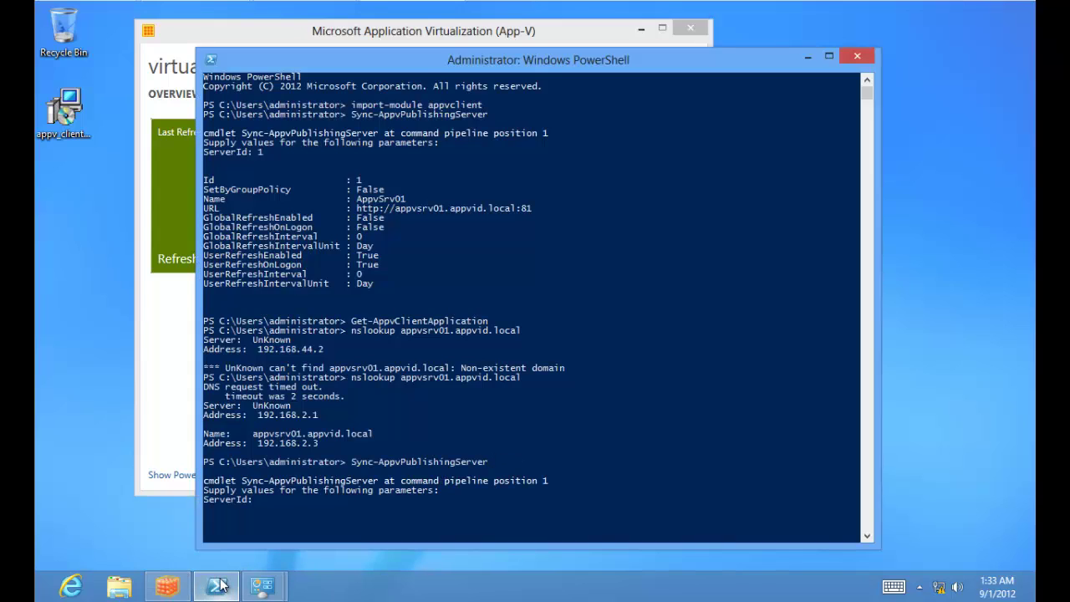
text(1)
key(Return)
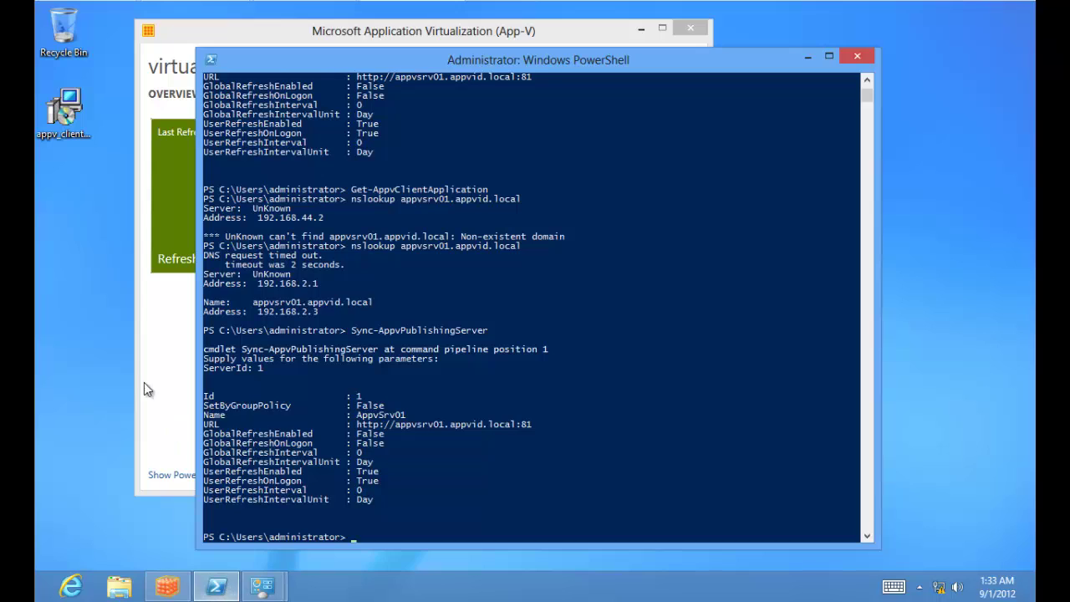
click(144, 382)
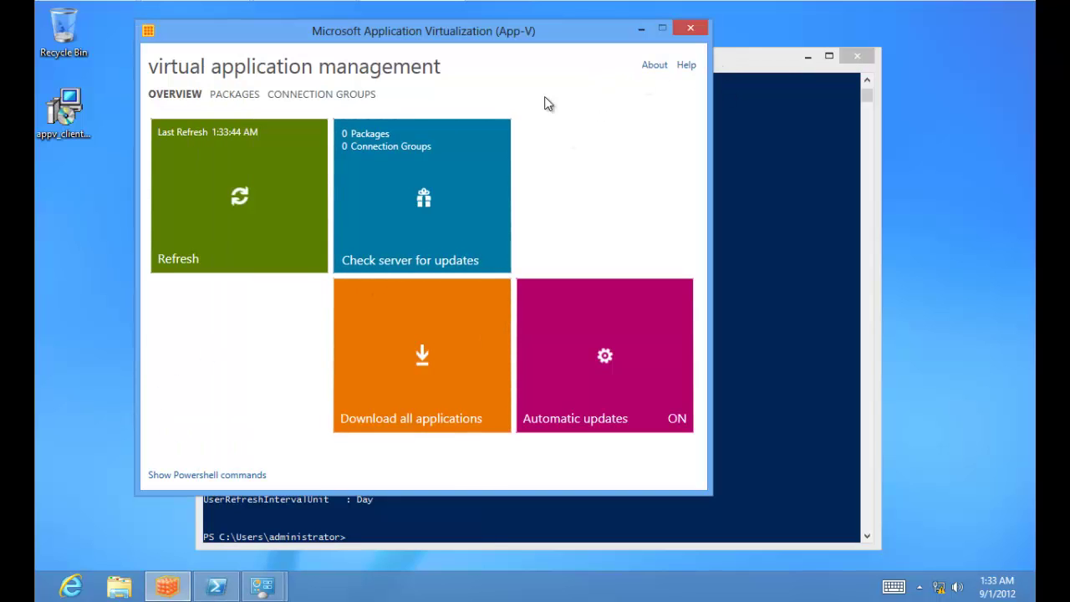
Step: Sign out, sign back in with the account password, load the desktop, then return to Start
click(44, 596)
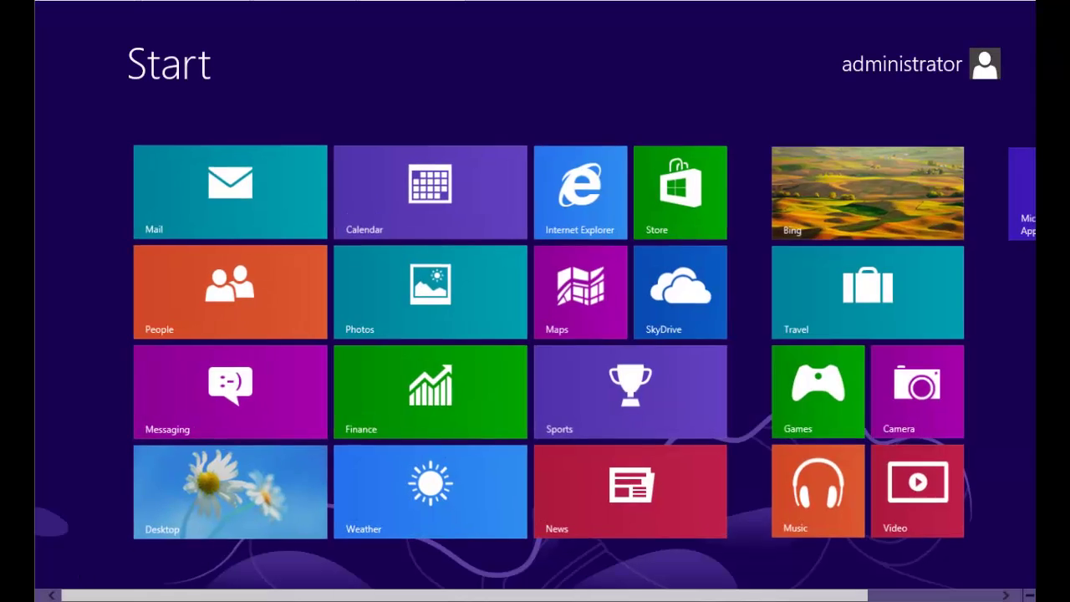
click(918, 64)
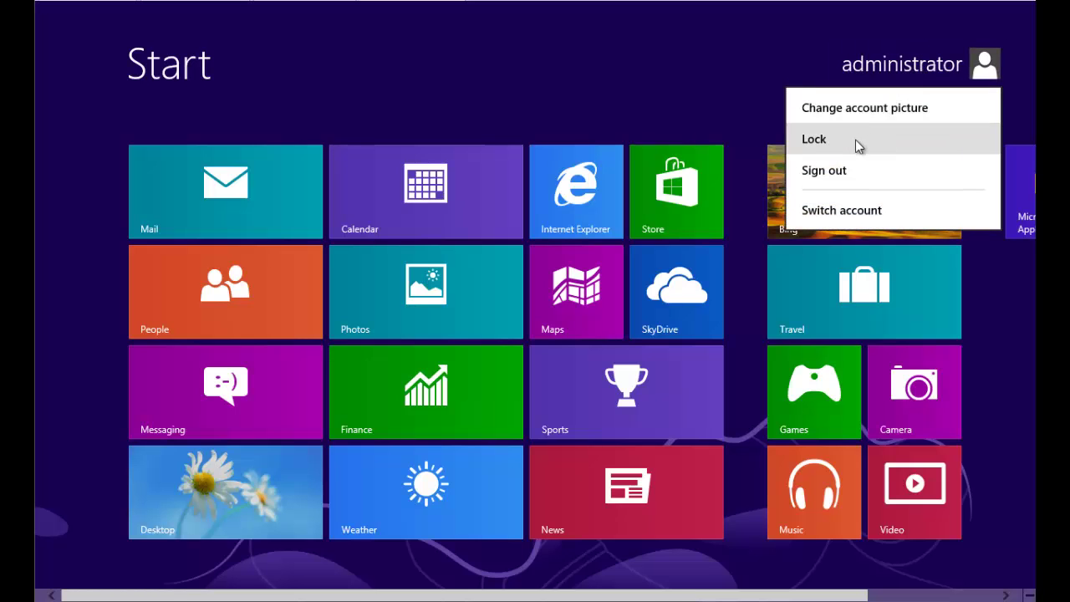
click(855, 169)
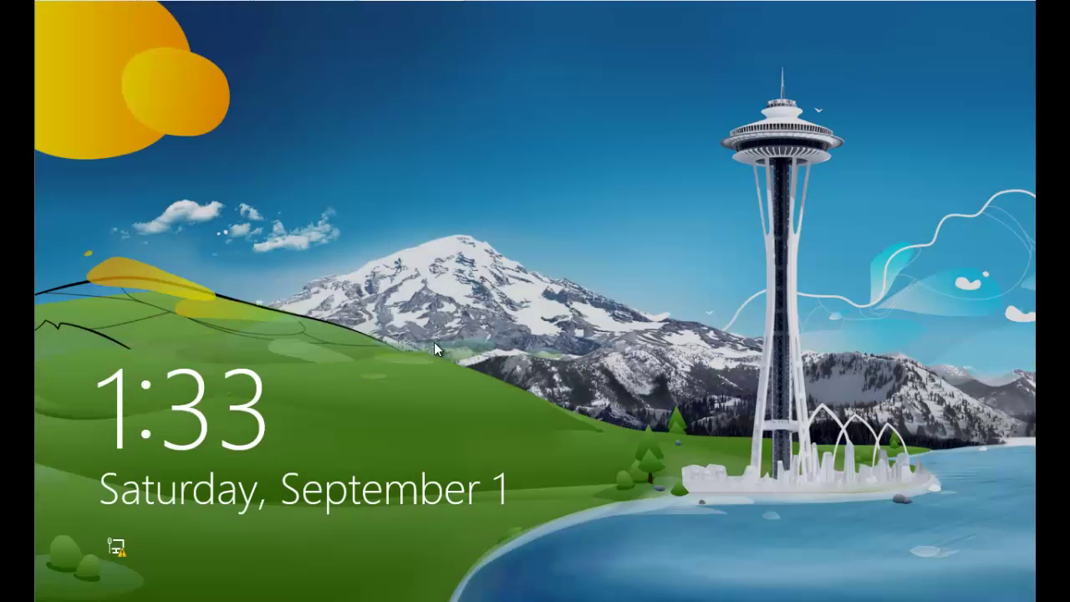
click(436, 346)
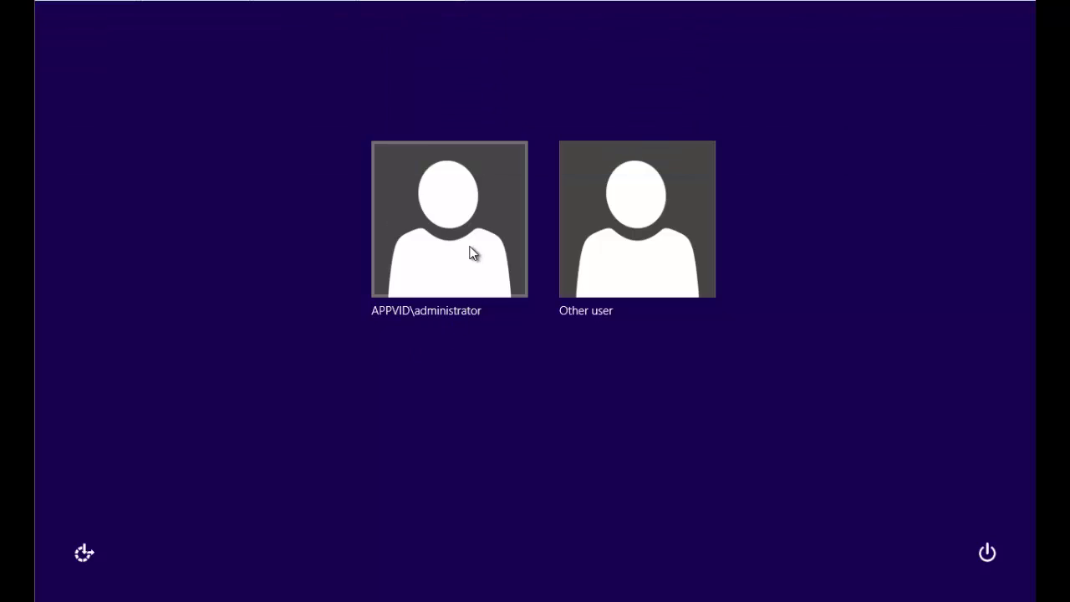
click(471, 250)
text(•••••••••••)
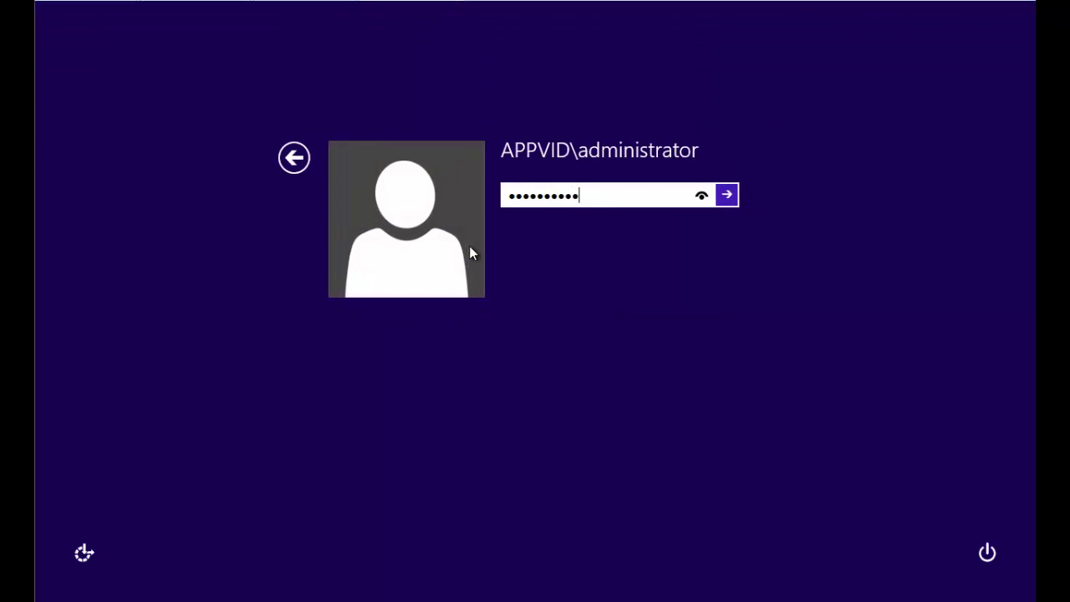
key(Return)
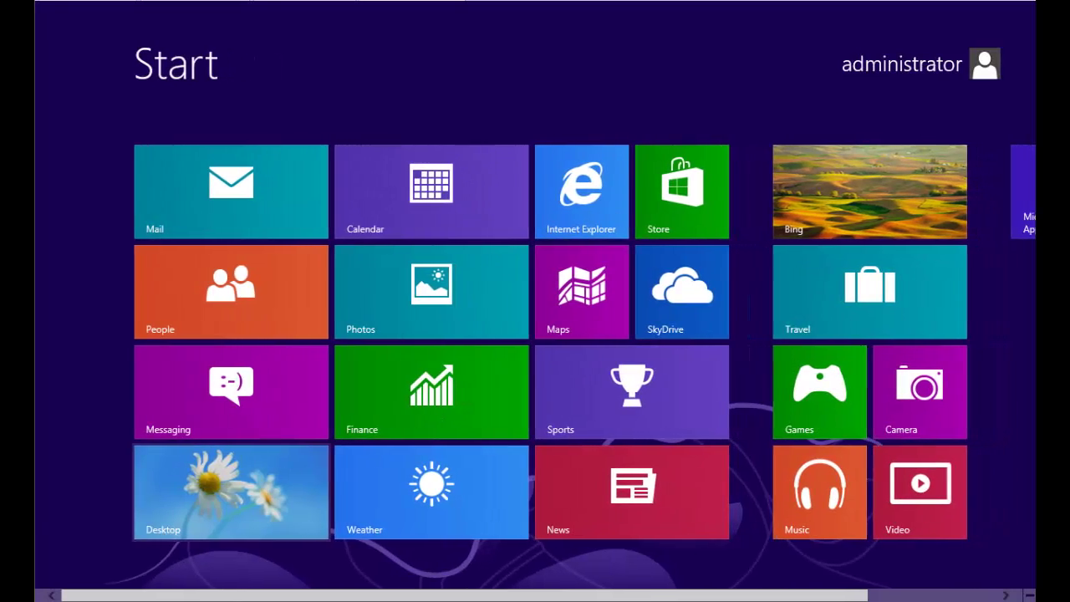
click(266, 485)
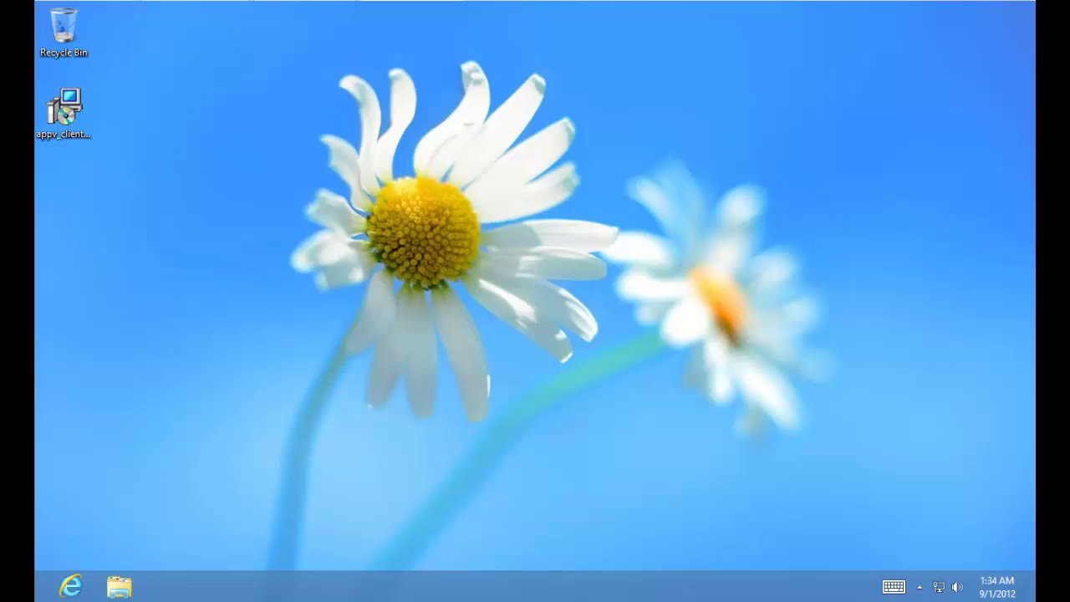
click(37, 598)
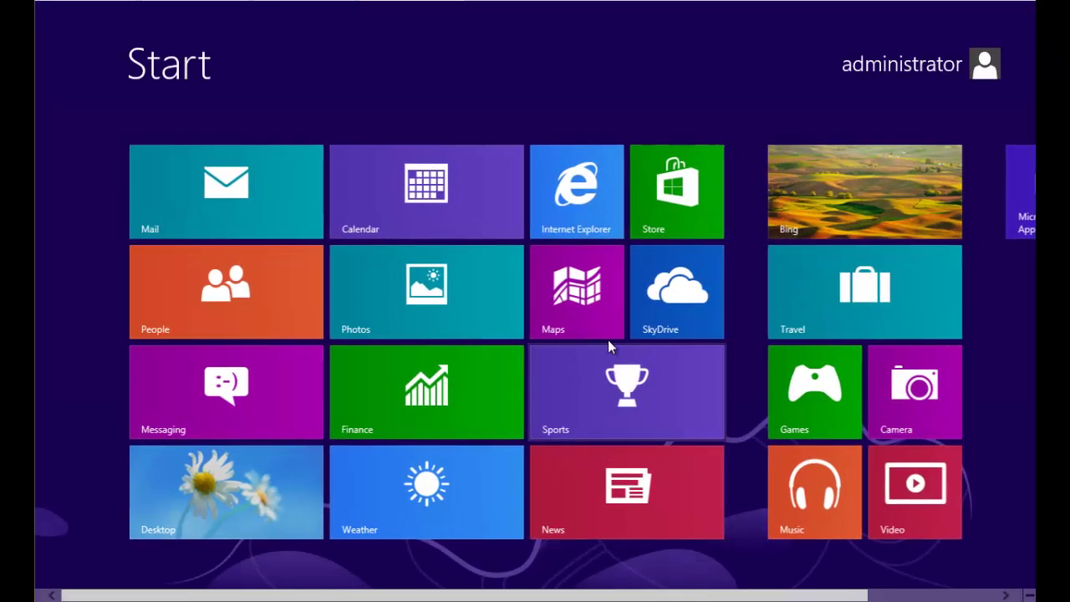
Step: Launch the App-V client, then open an administrator PowerShell and import appvclient
click(1012, 201)
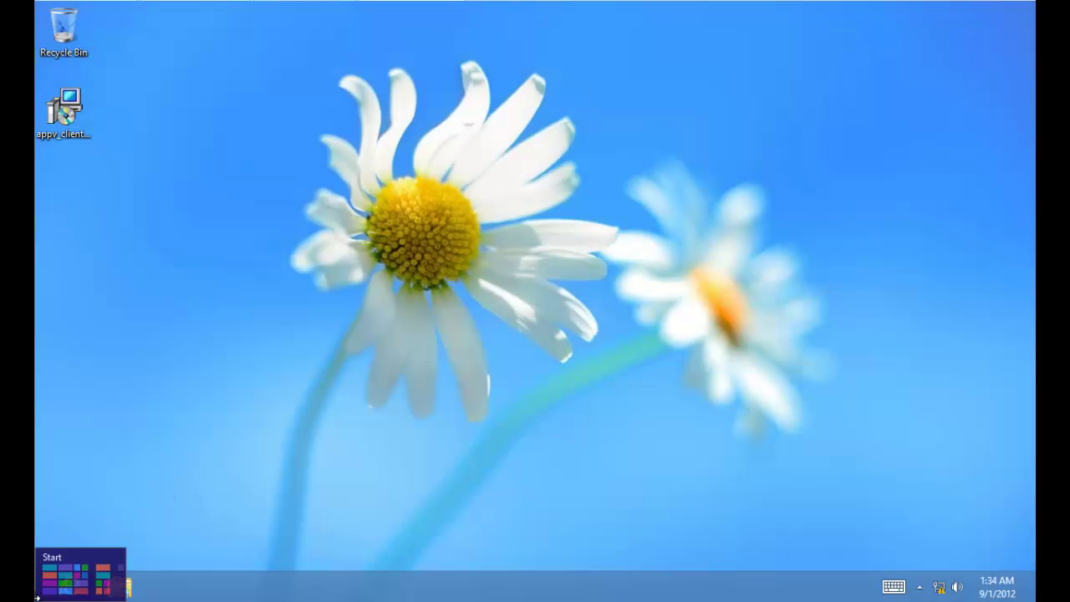
click(41, 596)
text(power)
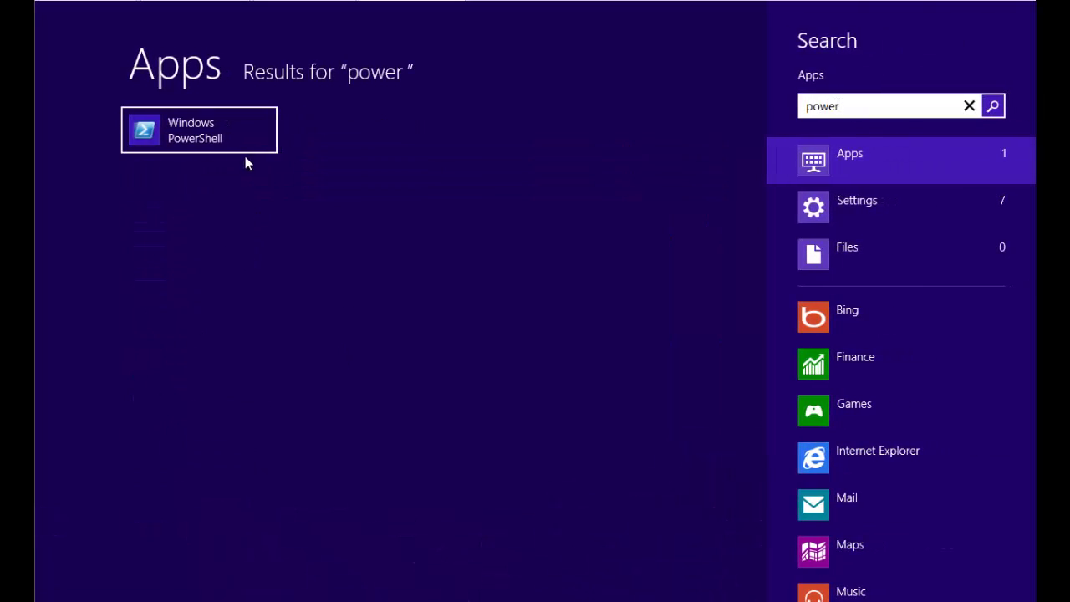
right_click(185, 117)
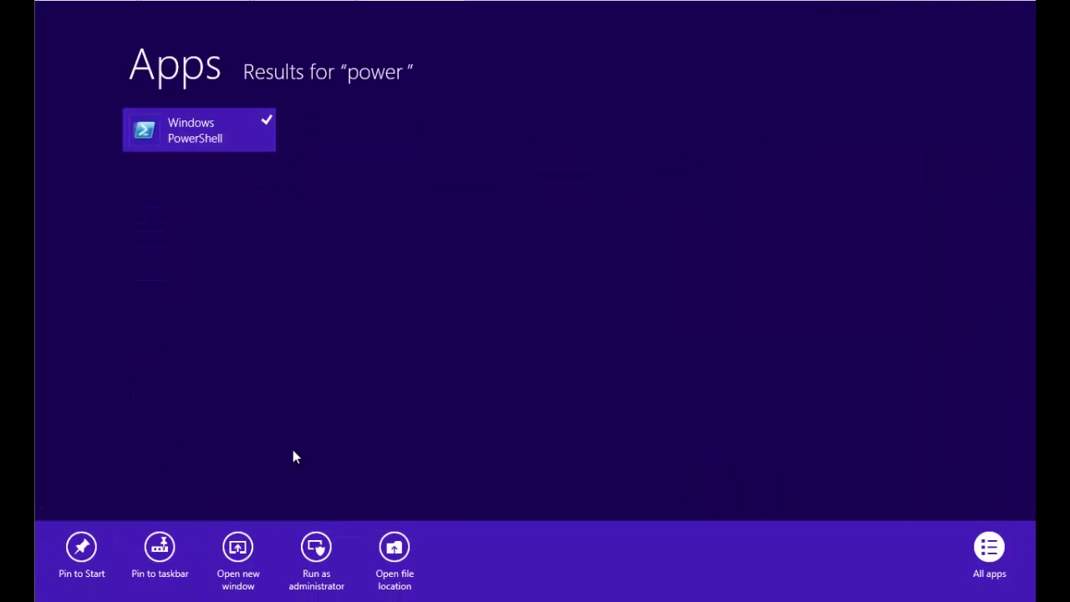
click(311, 549)
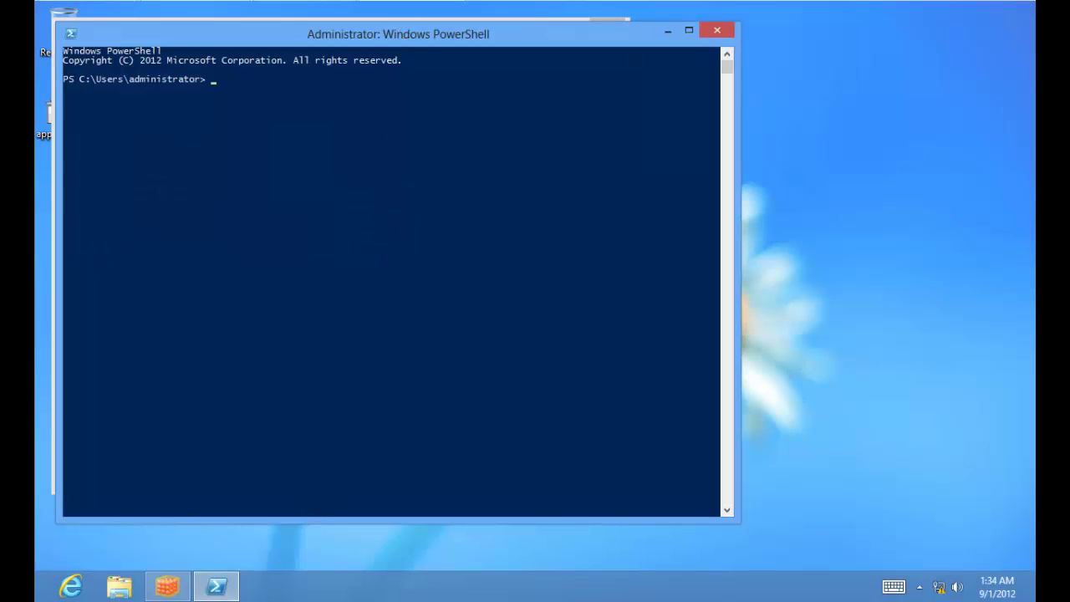
drag(399, 25, 589, 71)
text(import)
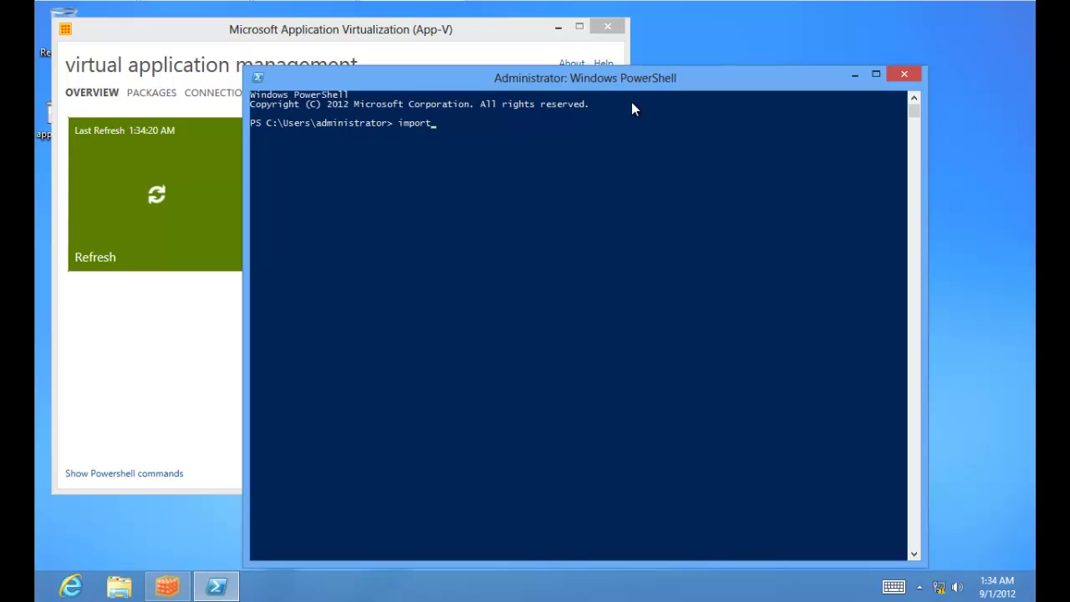
text(-module appvclient)
key(Return)
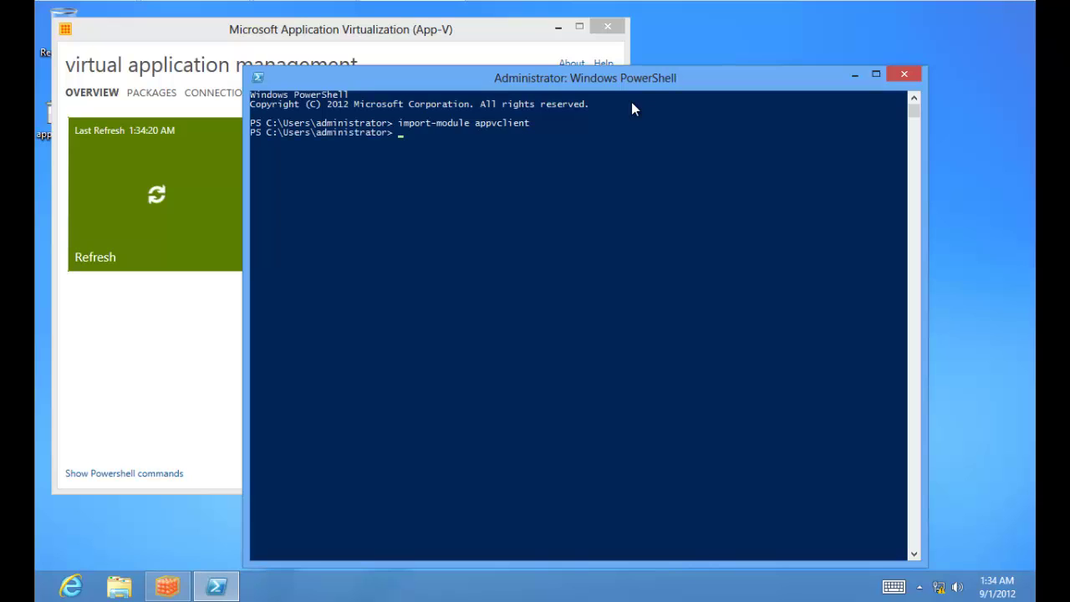
Step: Sync with publishing server ServerId 1 and check the App-V client for package updates
text(sync-appv)
key(Tab)
key(Return)
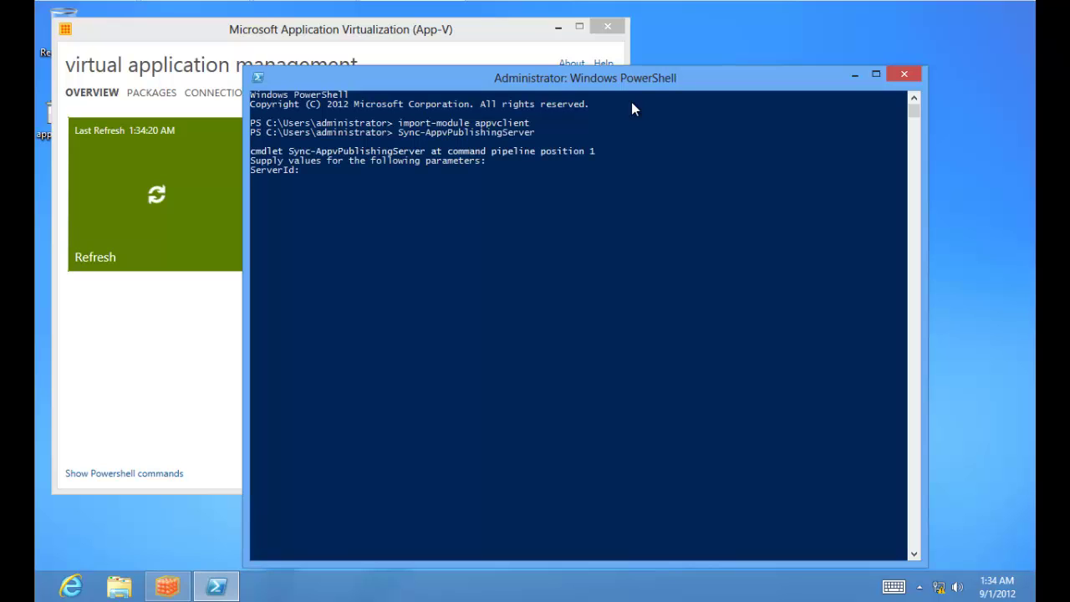
text(1)
key(Return)
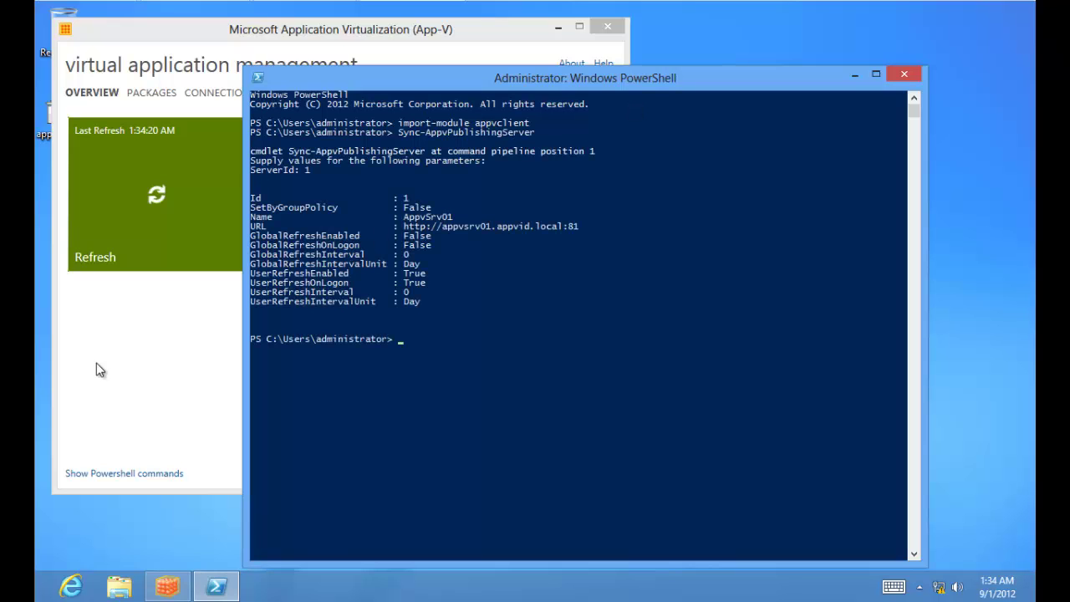
click(96, 362)
click(386, 170)
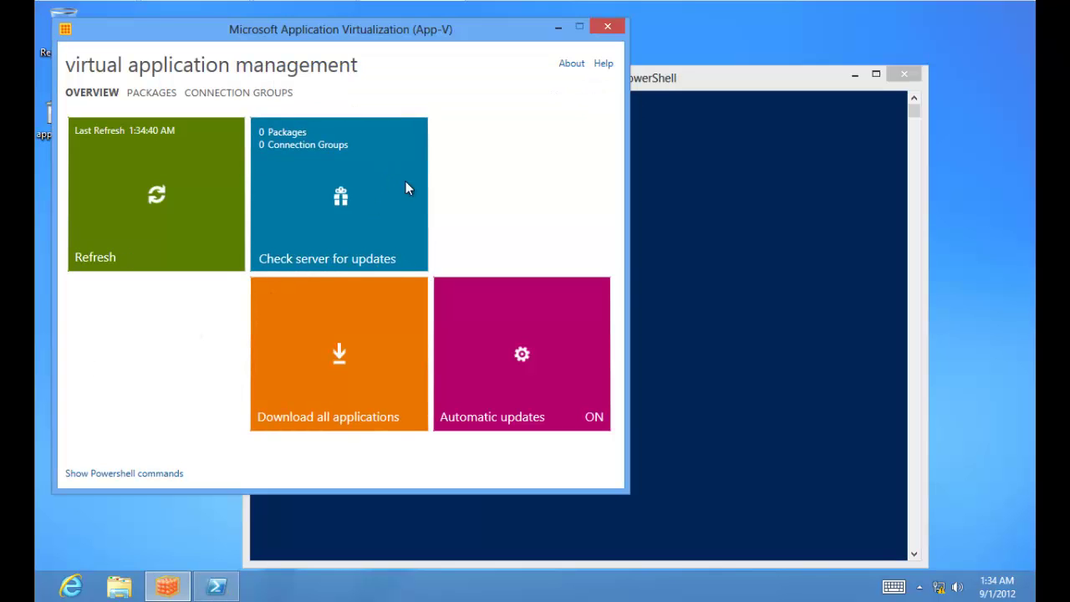
click(723, 88)
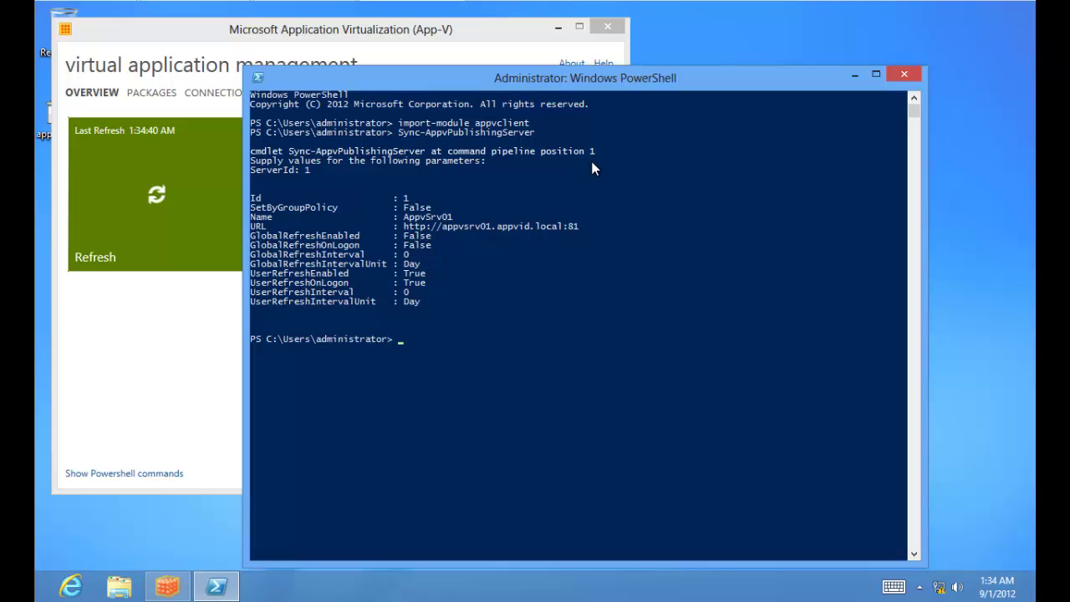
Step: Run telnet appvsrv01.appvid.local 81 and get the HTTP 400 Bad Request reply
text(telnet appvsrv01.appvid.)
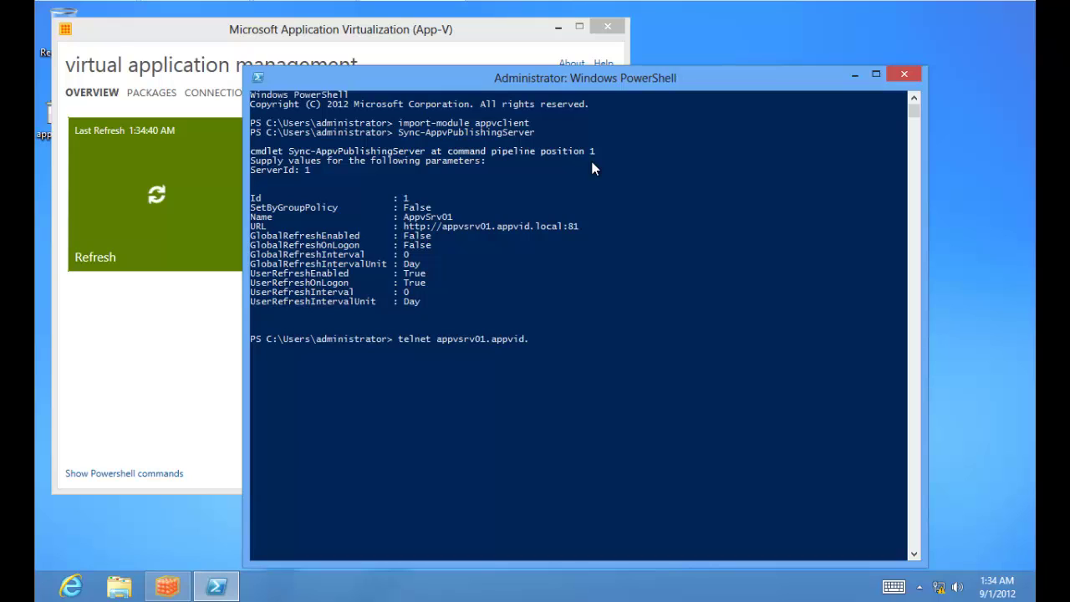
text(local 81)
key(Return)
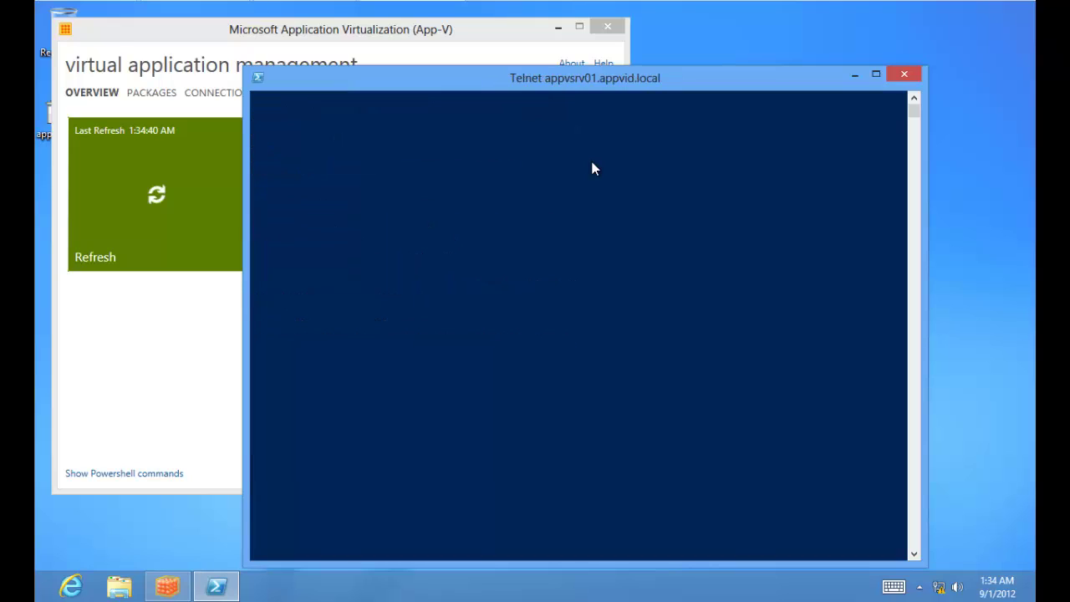
key(Return)
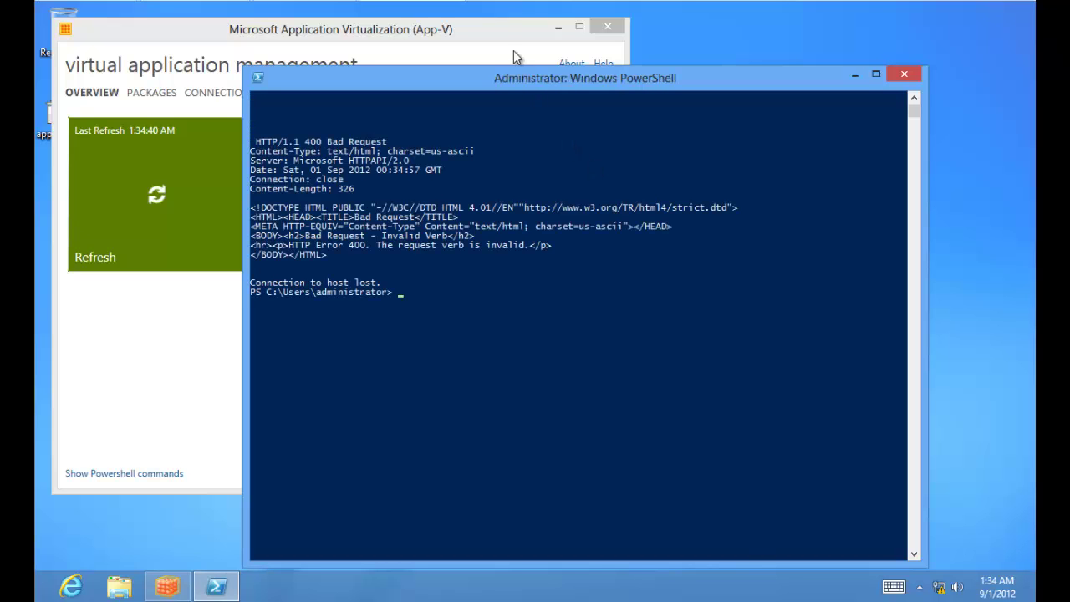
click(498, 32)
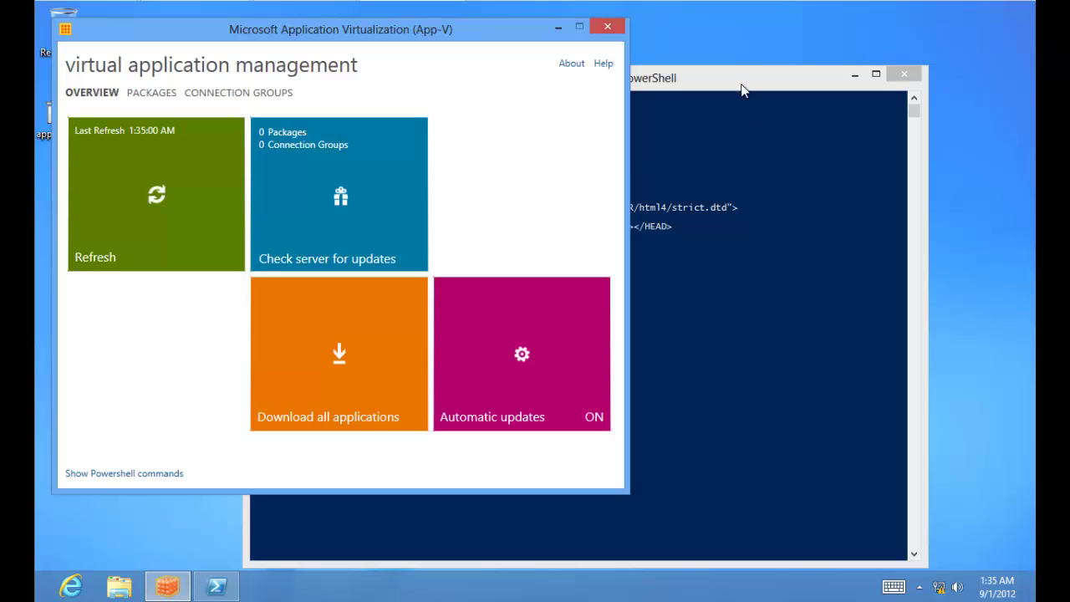
click(737, 78)
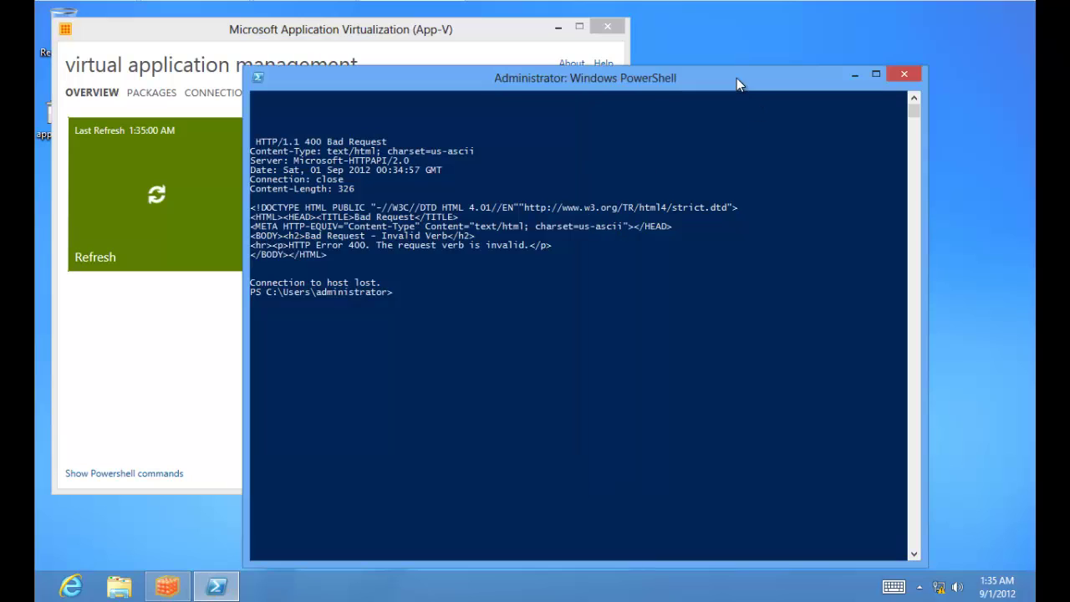
click(198, 27)
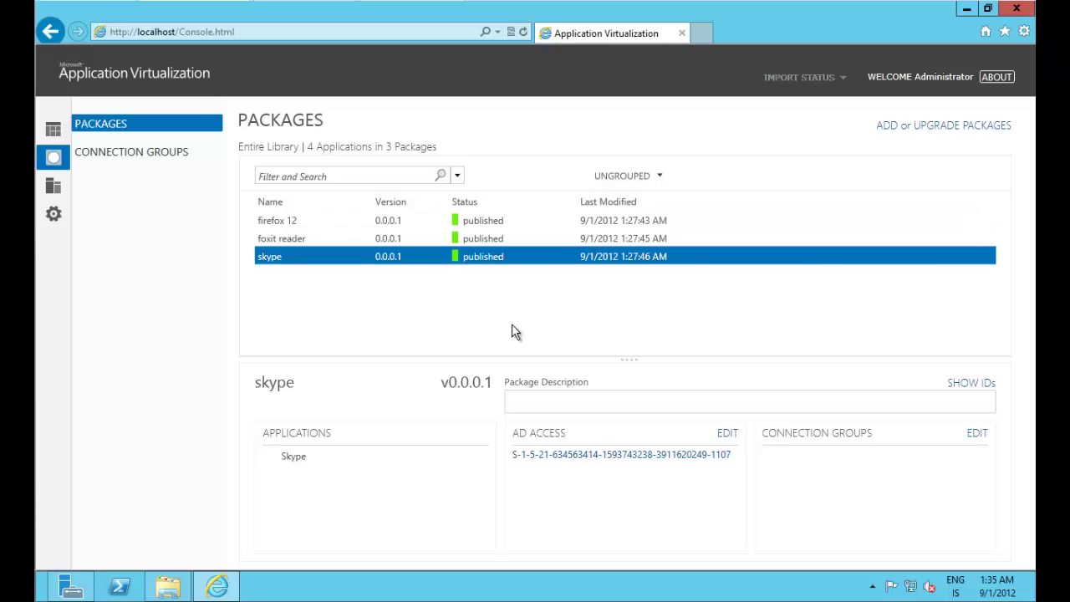
Step: Review the firefox 12, foxit reader and skype packages' applications and Appv_Admins AD access
click(557, 237)
click(566, 223)
click(564, 243)
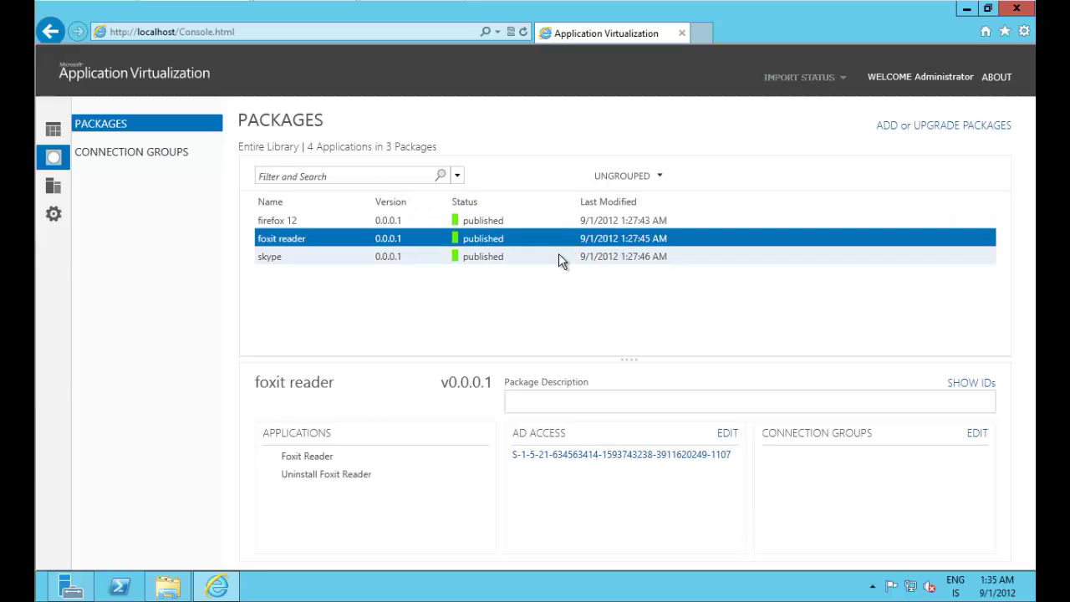
click(557, 255)
click(566, 222)
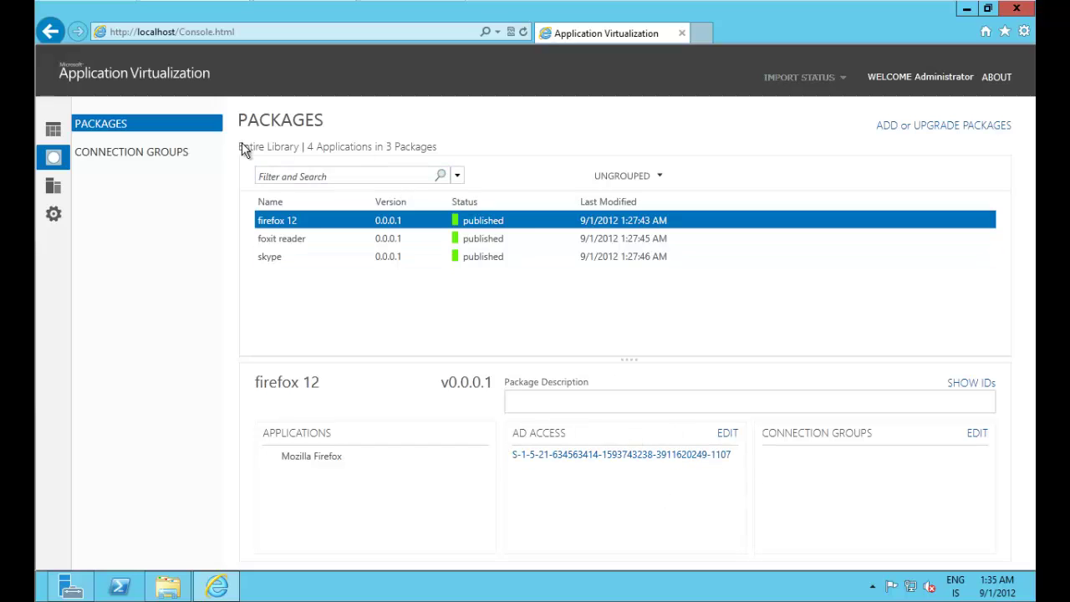
click(368, 173)
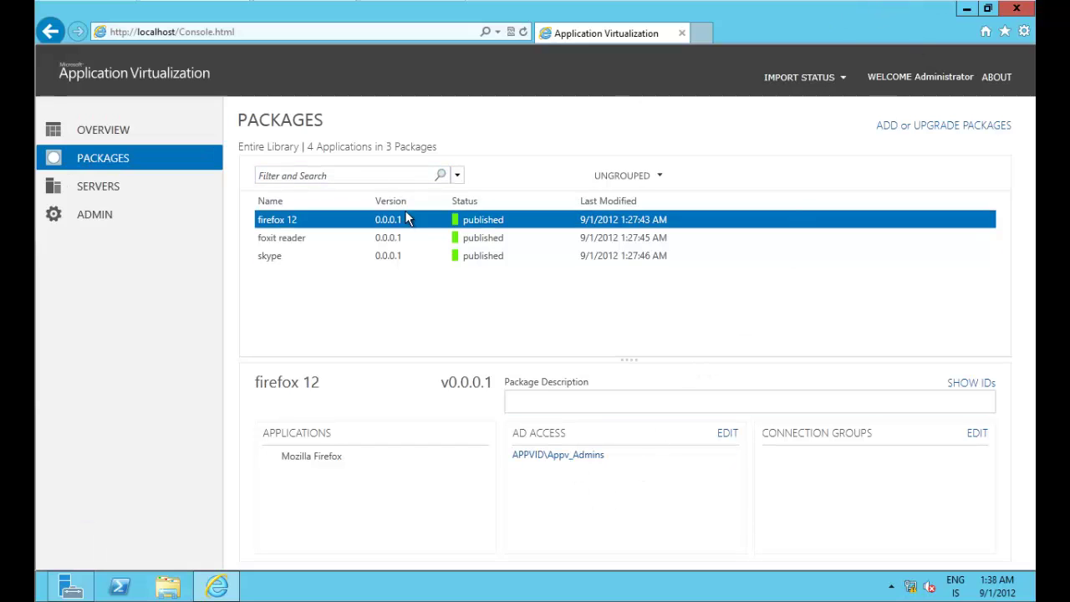
click(496, 253)
click(513, 222)
click(512, 239)
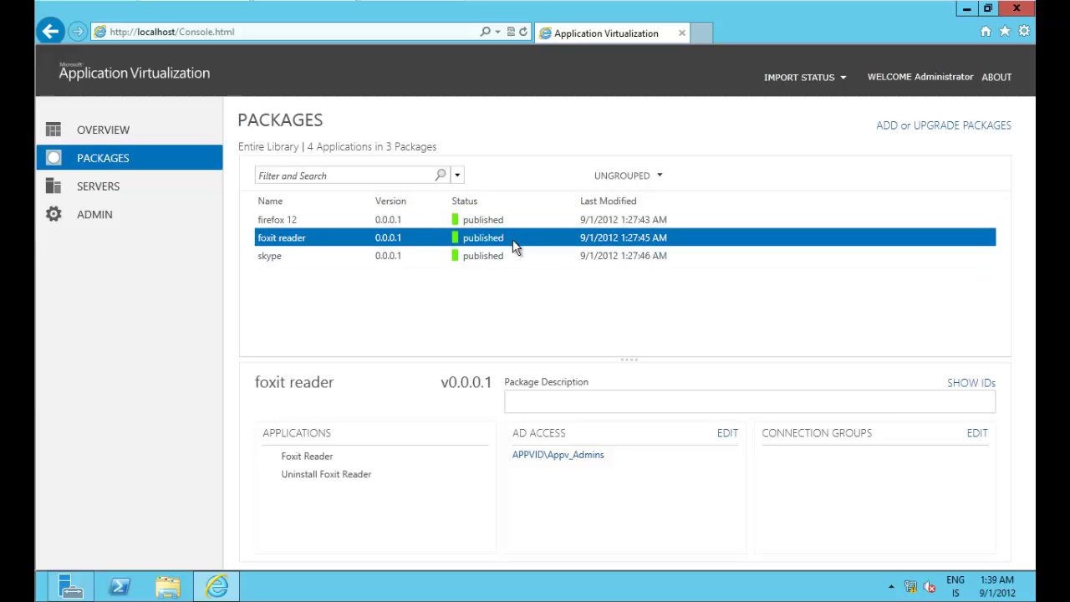
click(517, 249)
click(519, 219)
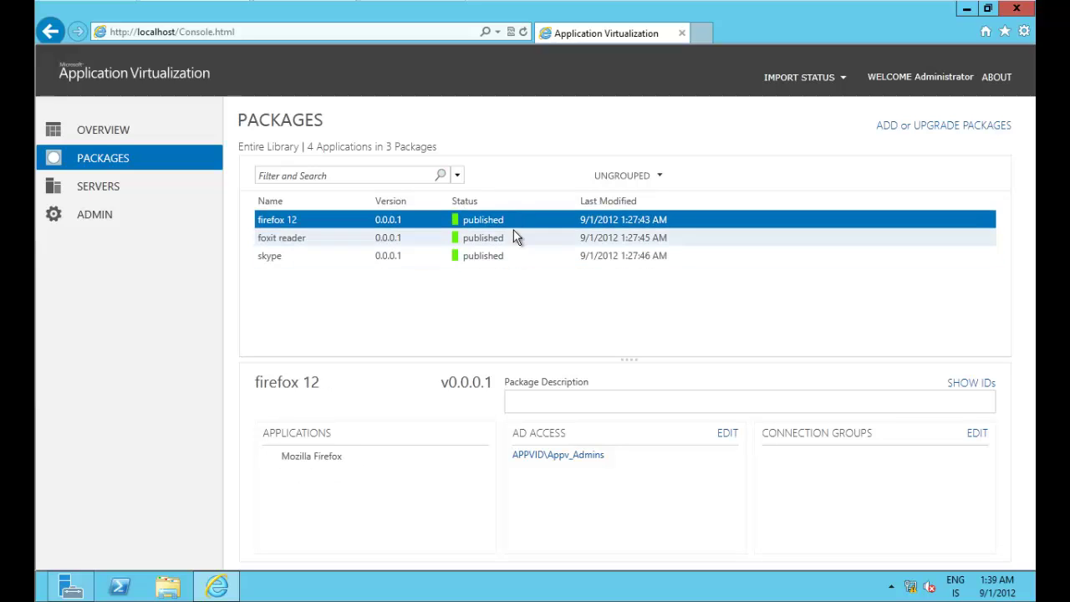
click(512, 238)
click(511, 255)
click(513, 239)
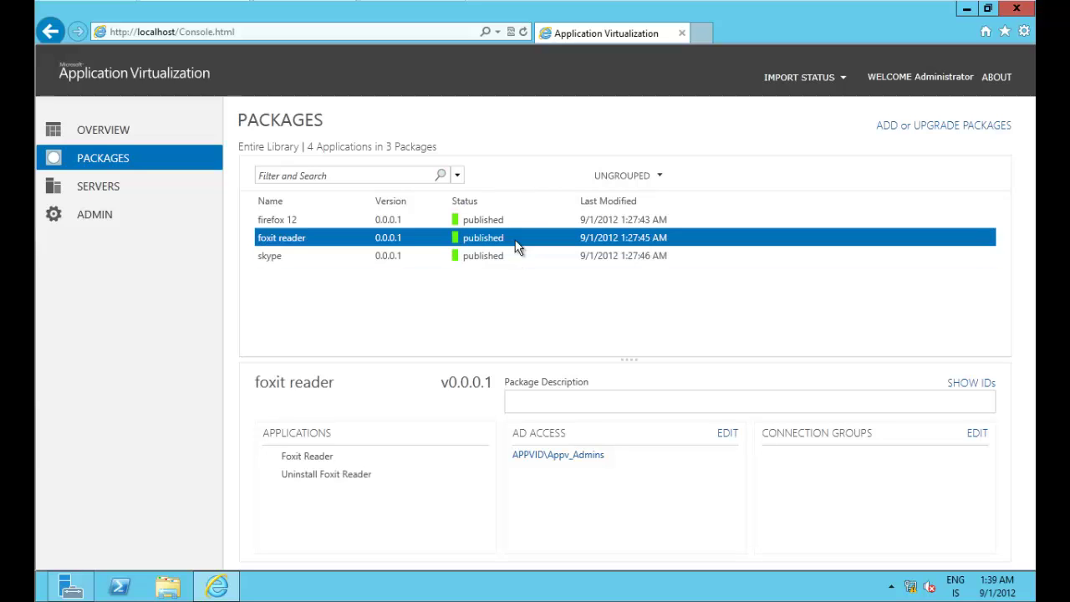
click(516, 221)
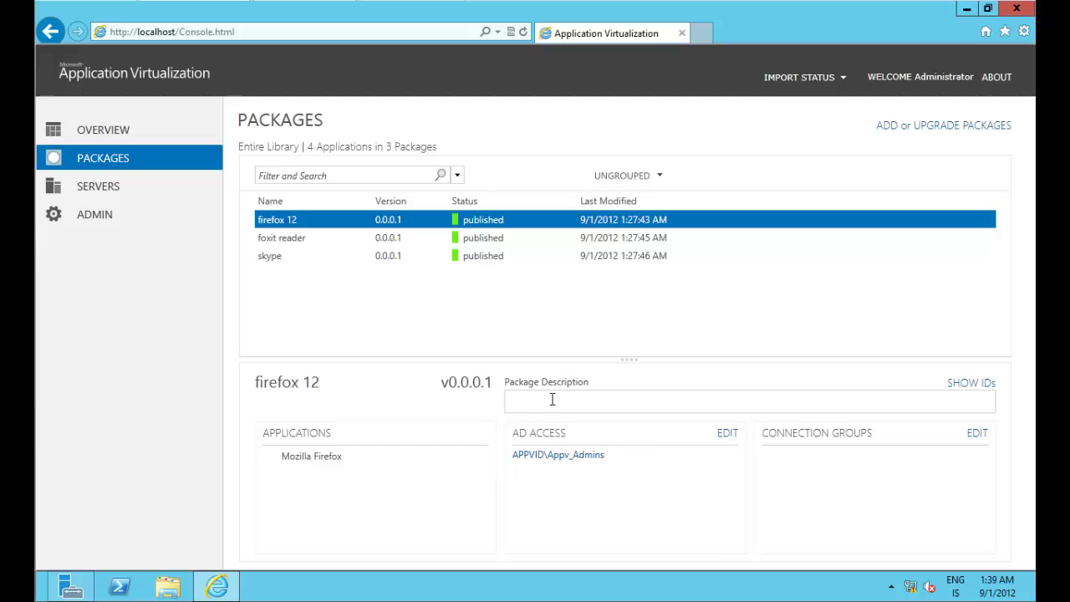
click(342, 237)
click(370, 259)
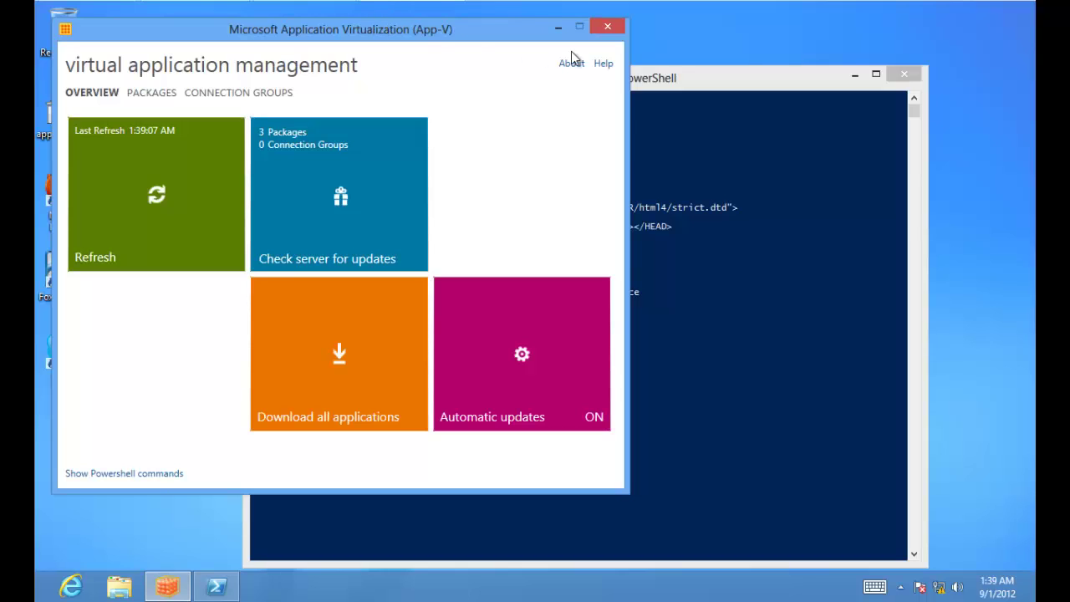
Step: In PowerShell, run Sync-AppvPublishingServer -ServerId 1 without the force option
click(682, 77)
key(BackSpace)
key(BackSpace)
key(BackSpace)
key(BackSpace)
key(BackSpace)
key(BackSpace)
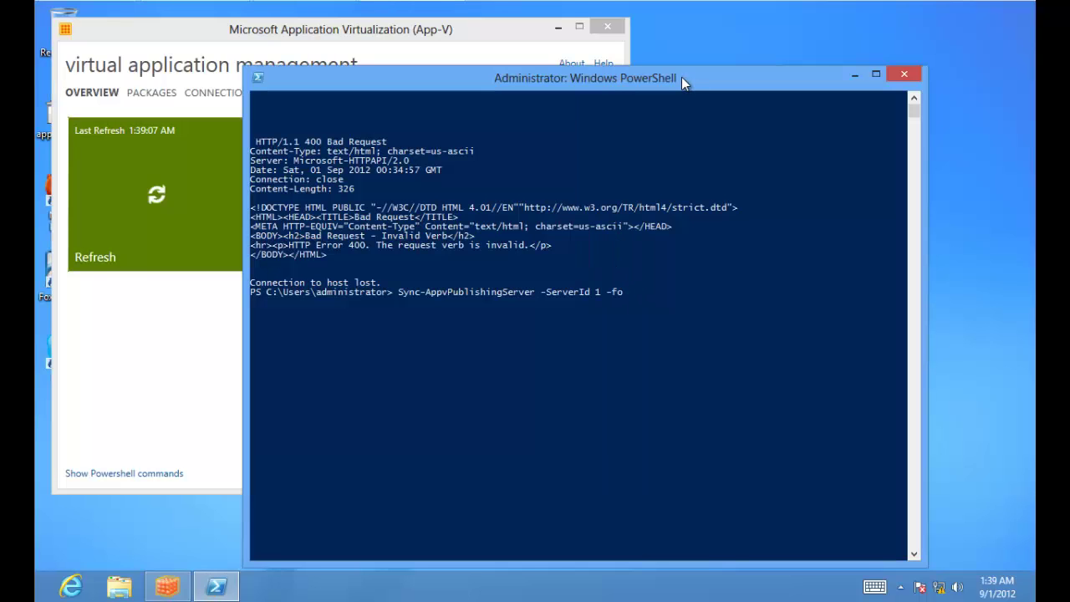
key(Return)
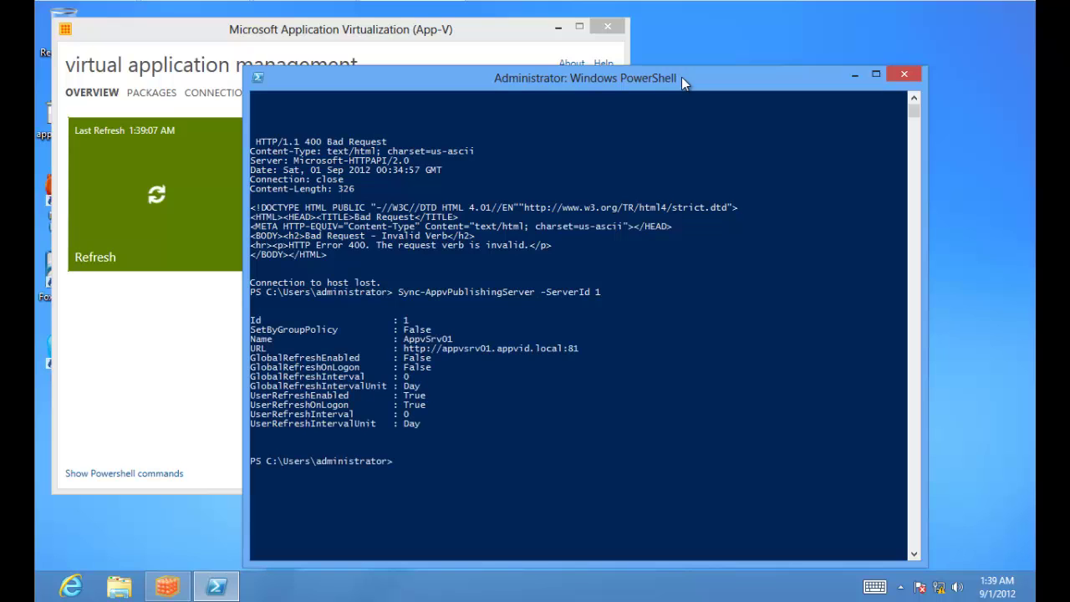
Step: Check the App-V client's Packages list for Foxit Reader, Skype and Firefox 12, then launch virtual Firefox from its desktop shortcut
click(106, 363)
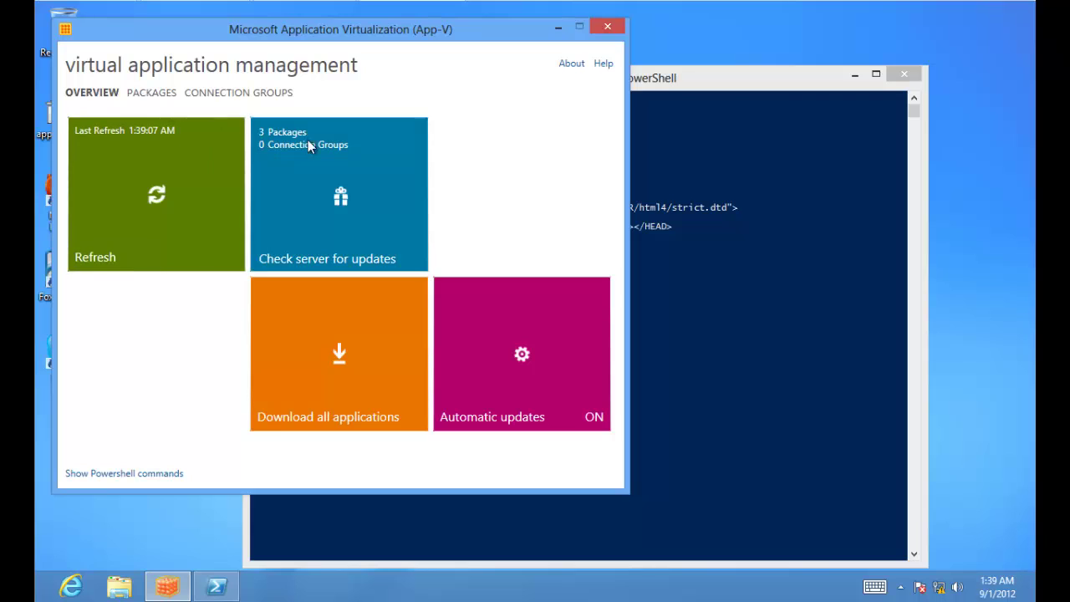
click(155, 95)
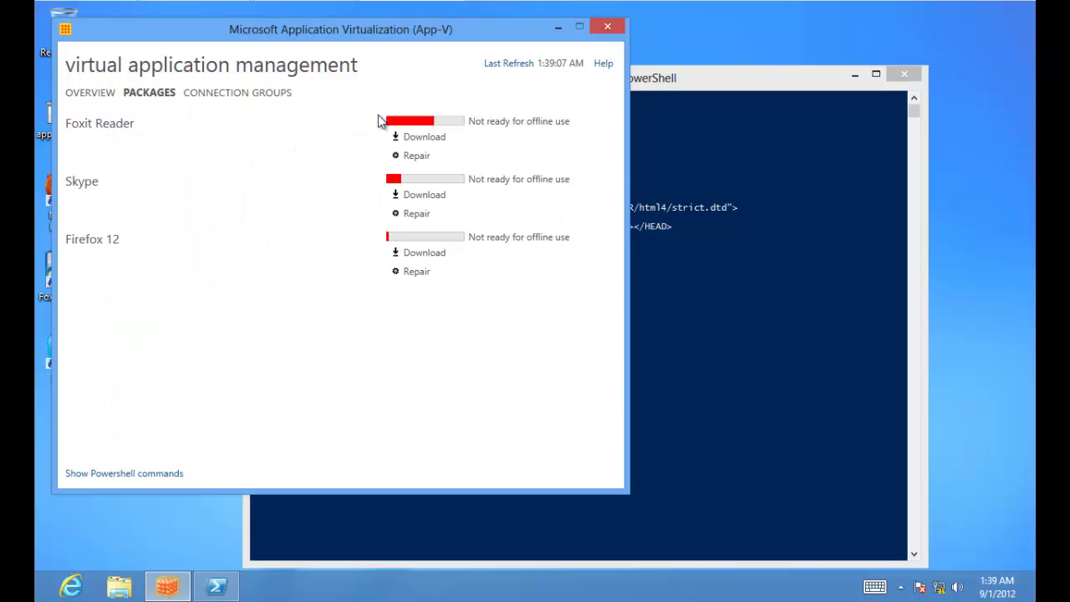
click(557, 29)
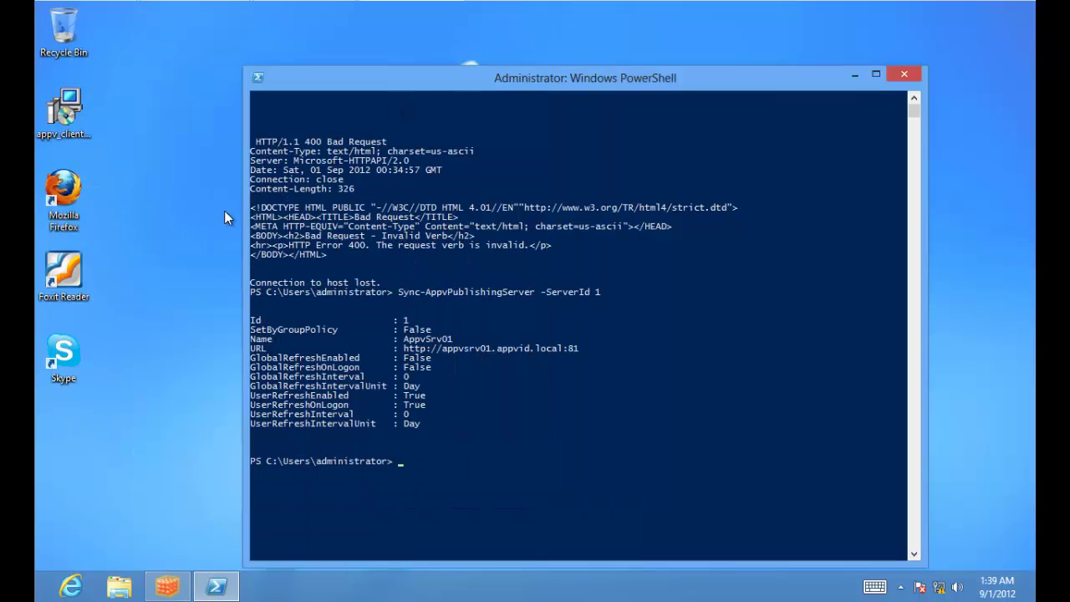
click(74, 196)
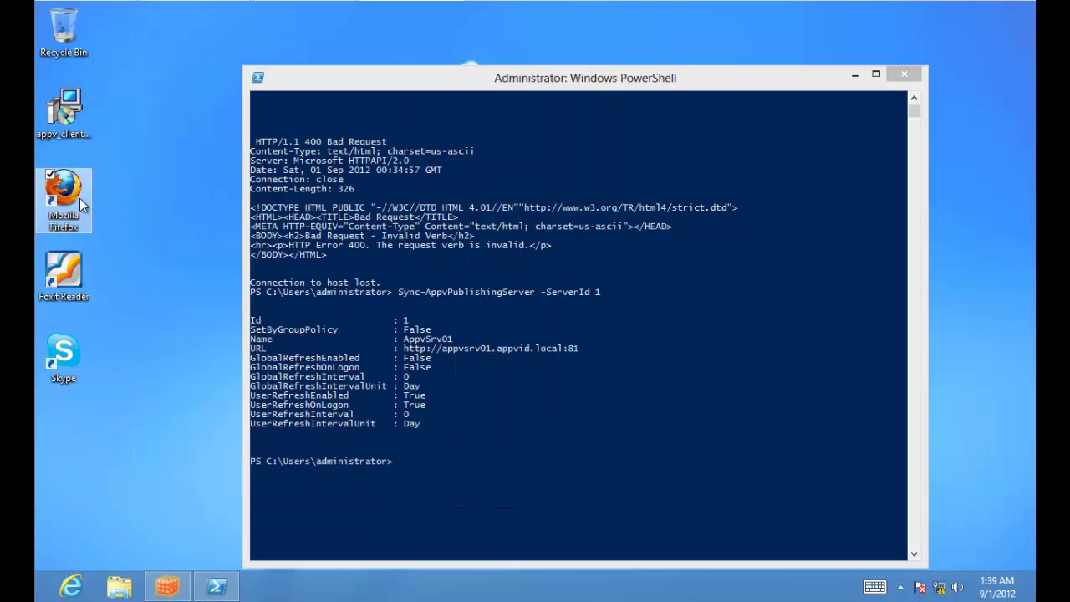
double_click(80, 199)
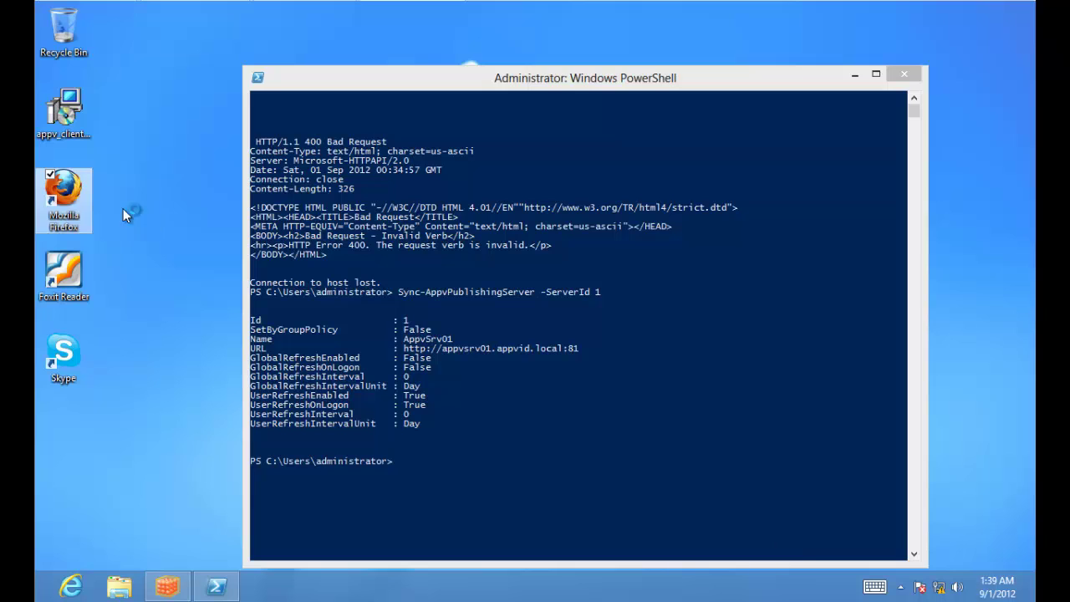
click(854, 76)
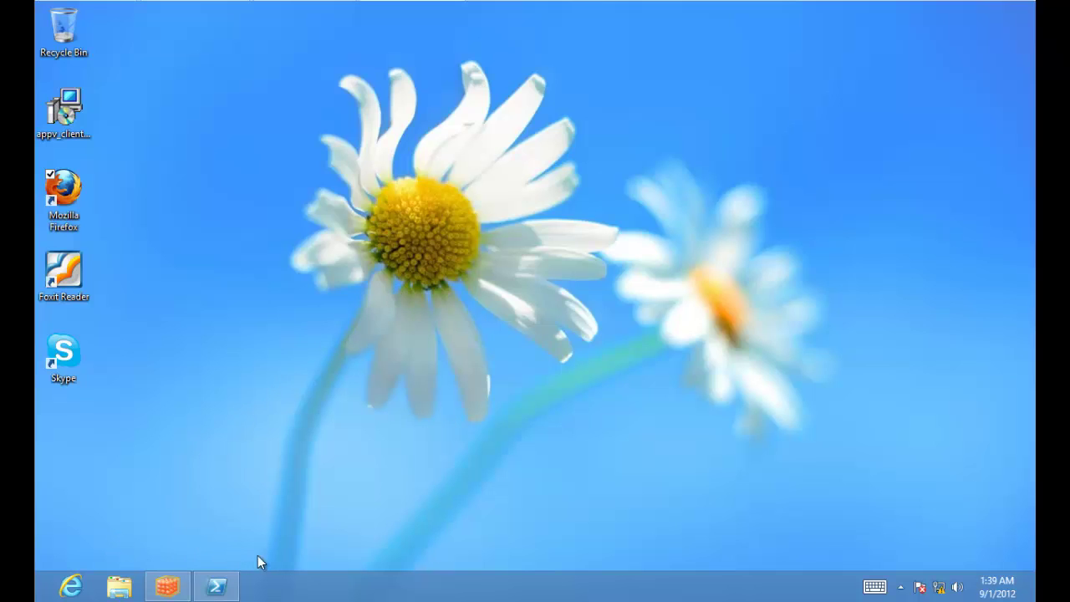
Step: Close PowerShell and decline making Firefox the default browser
click(216, 585)
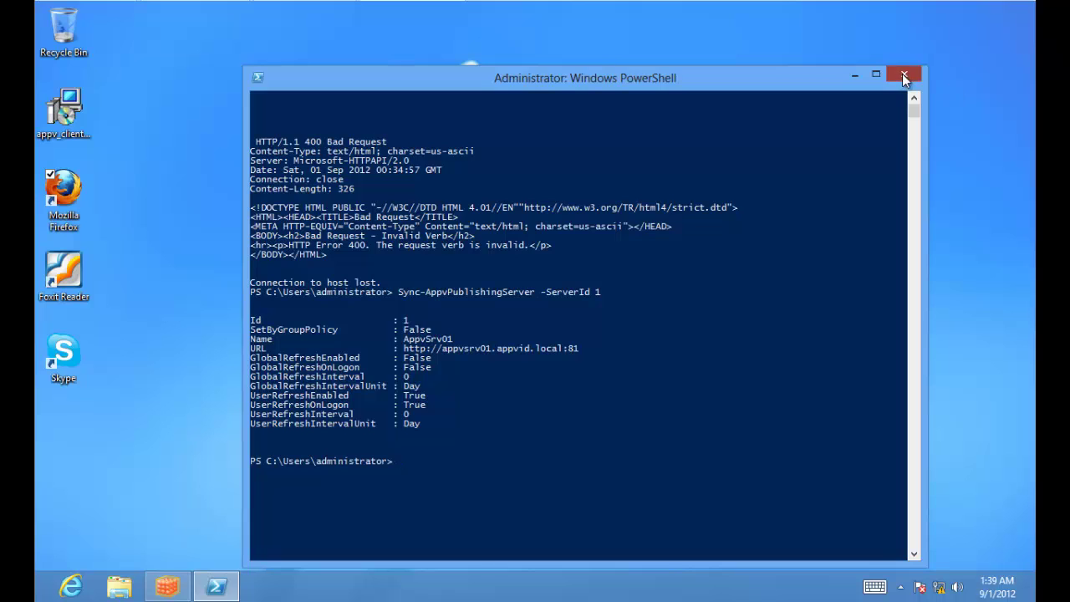
click(903, 76)
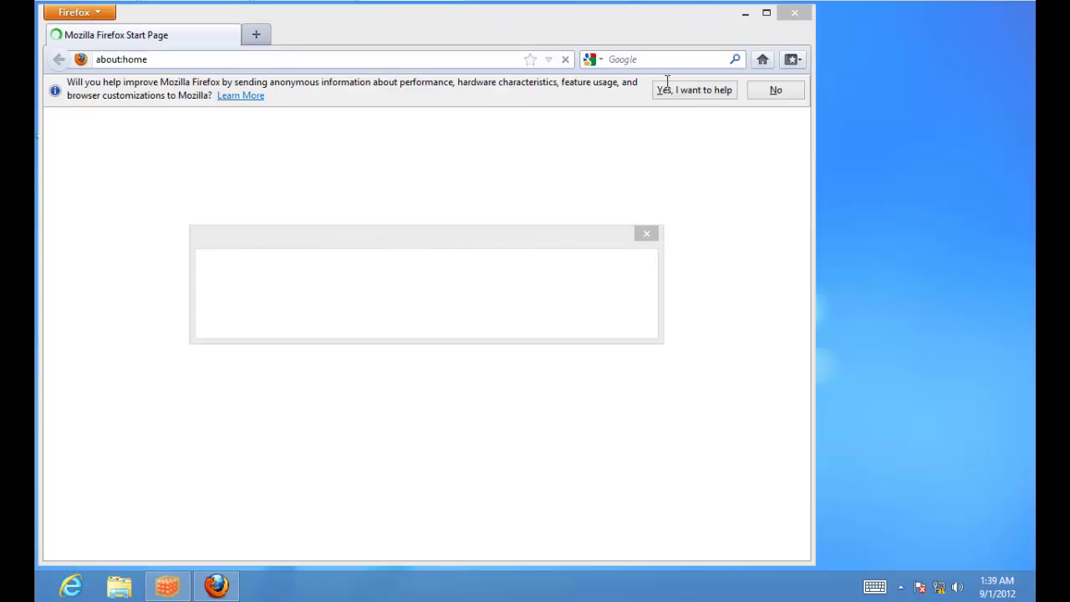
click(468, 321)
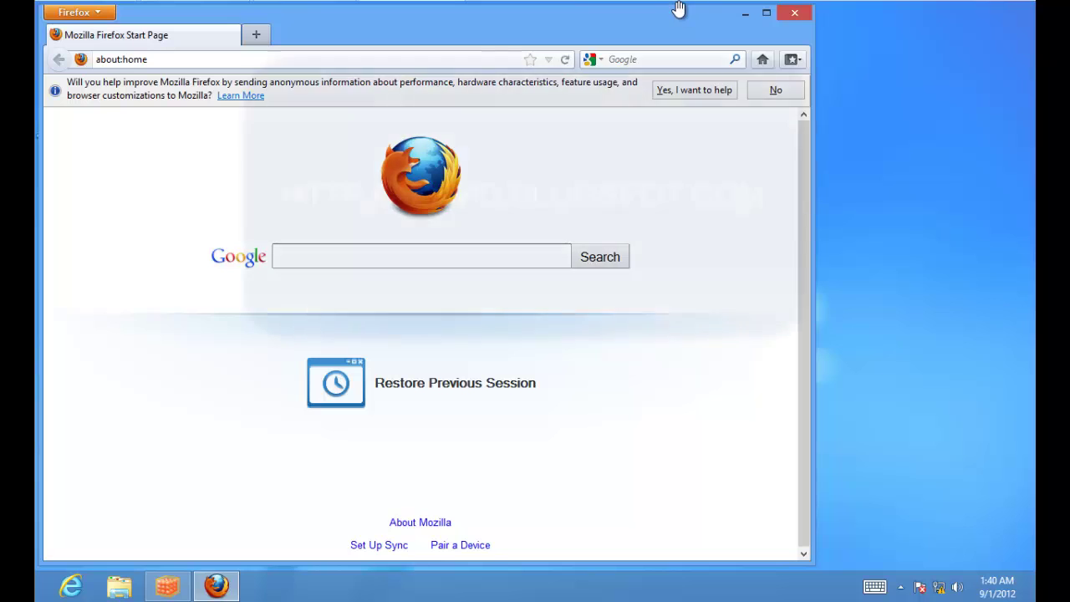
Step: Move the Firefox window lower, drag the start page URL to the desktop, then delete that shortcut
drag(677, 15, 793, 44)
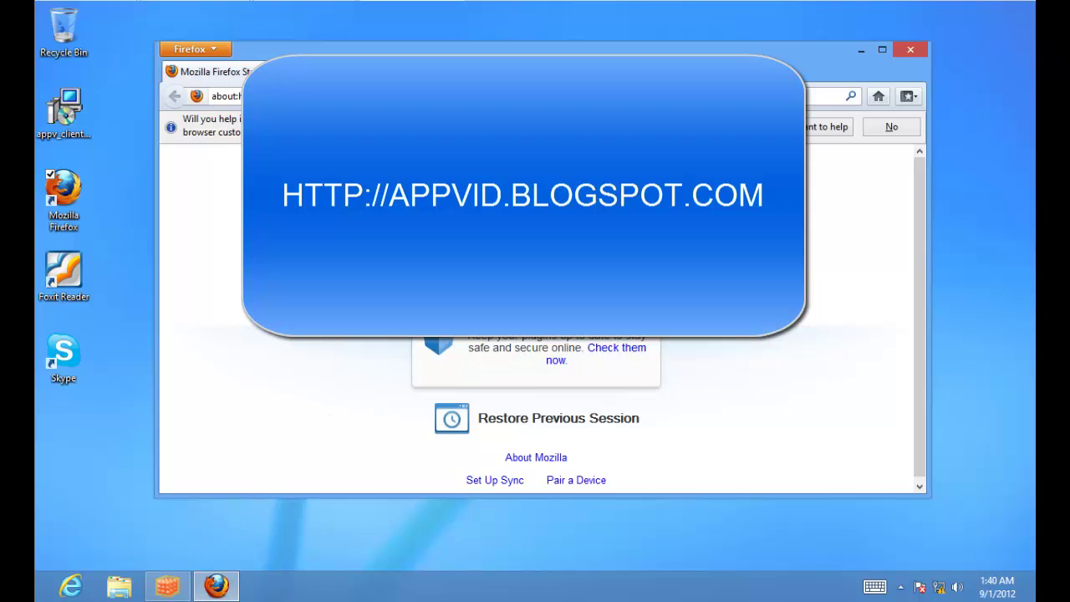
drag(196, 96, 64, 180)
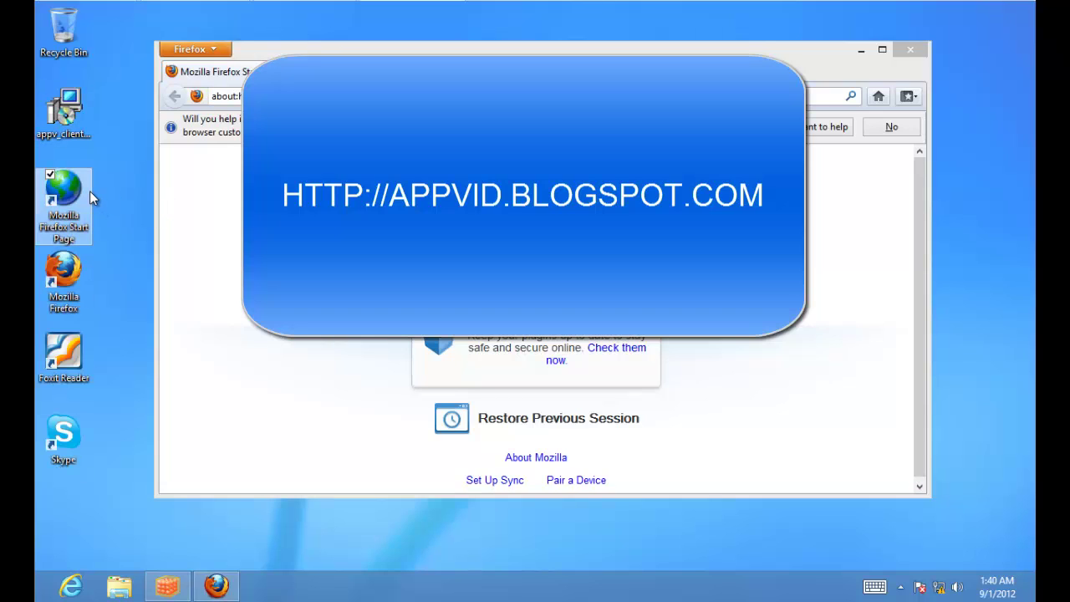
key(Delete)
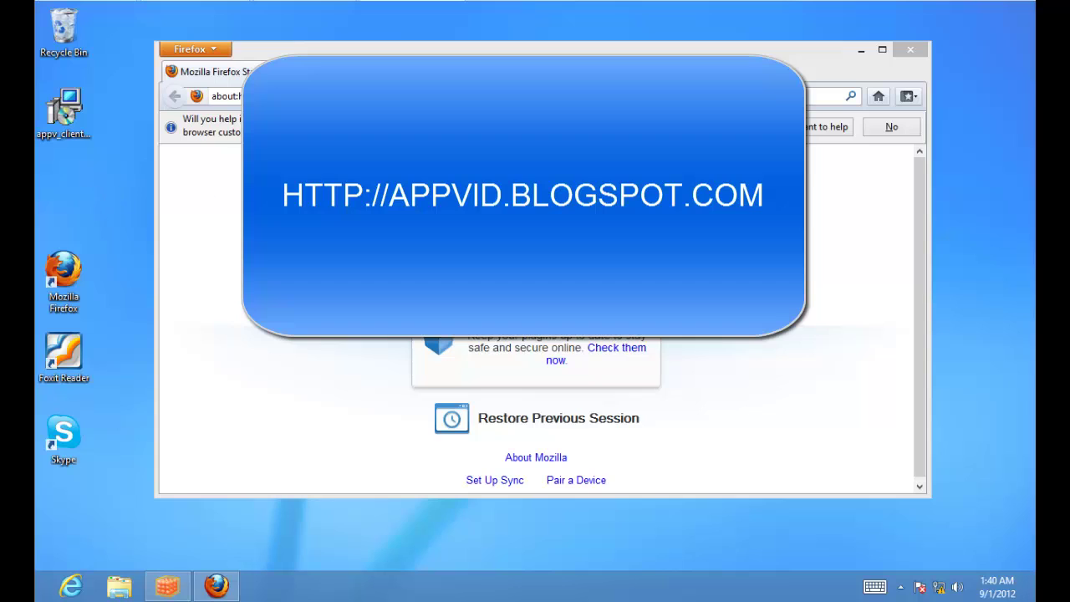